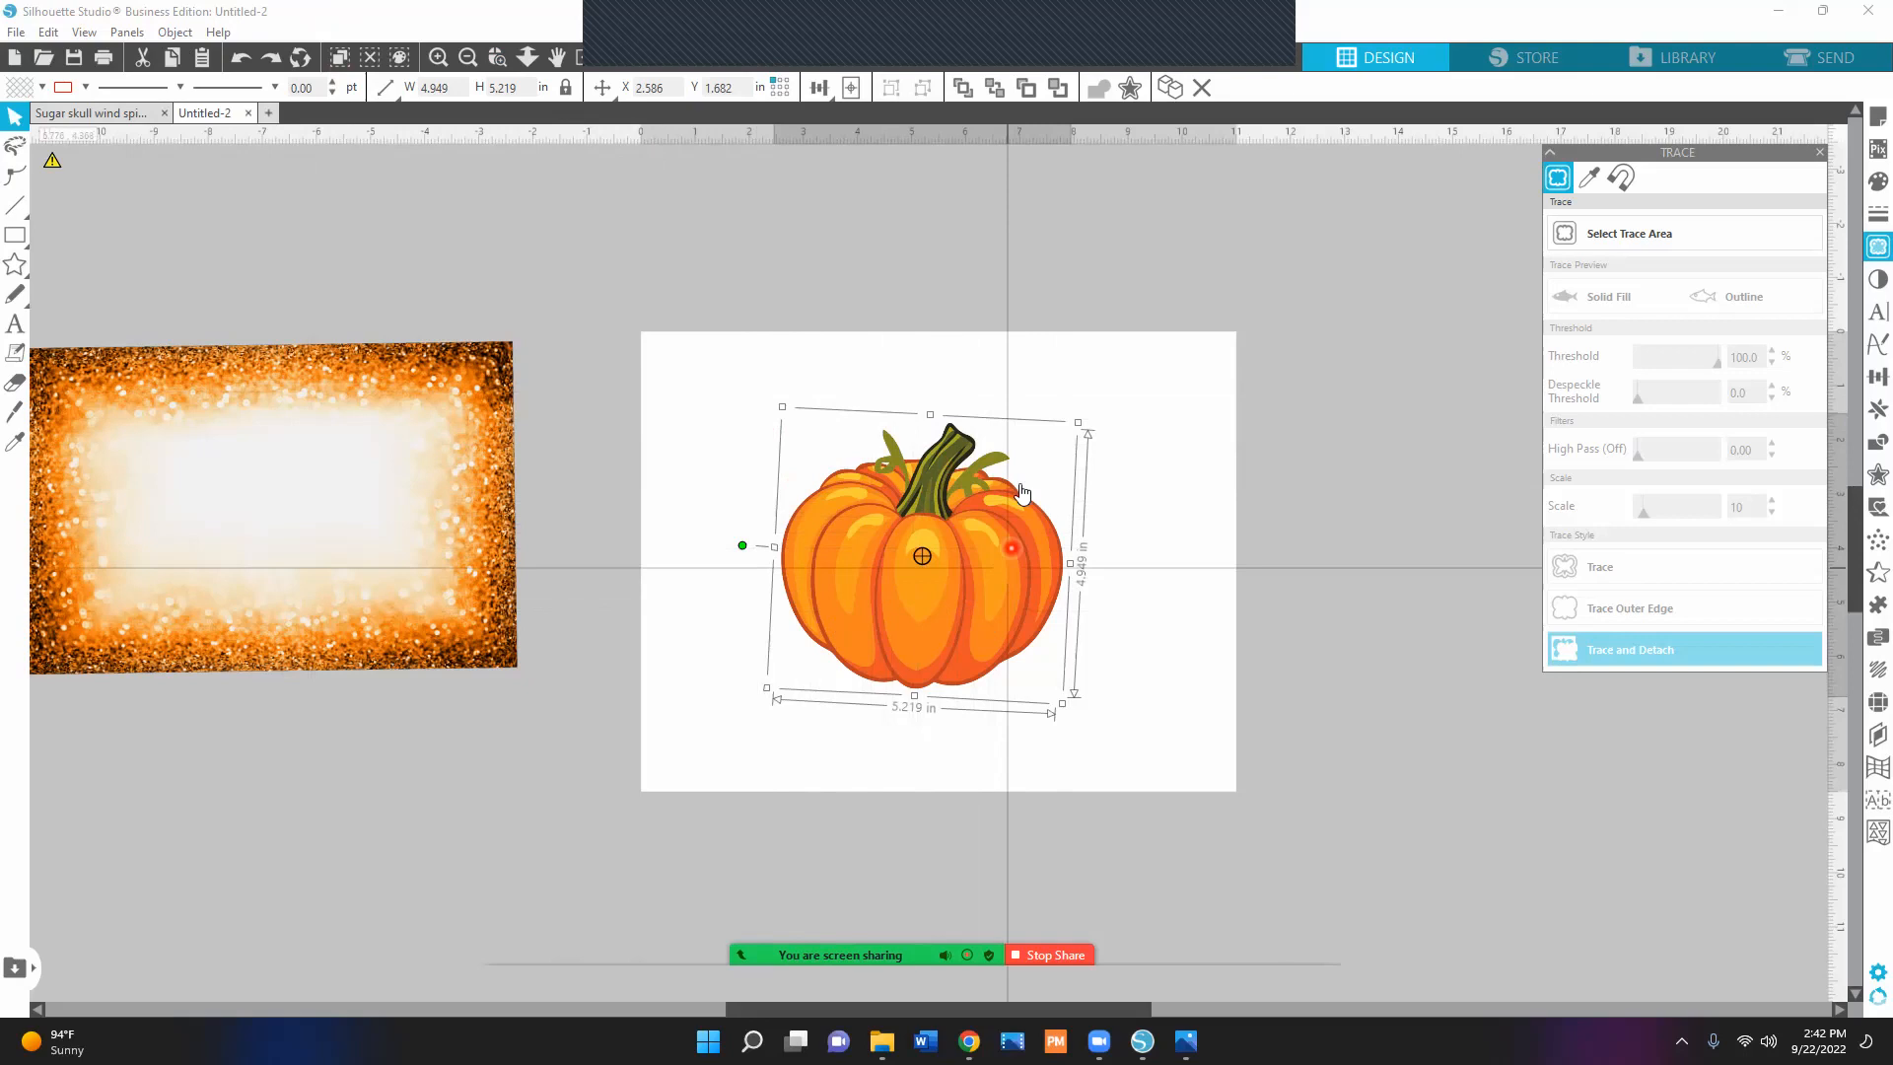
Rotate the pumpkin upright on the page and resize it to about 5.1 in wide.
{"action": "left_click_drag", "start_coordinate": [744, 544], "coordinate": [745, 554]}
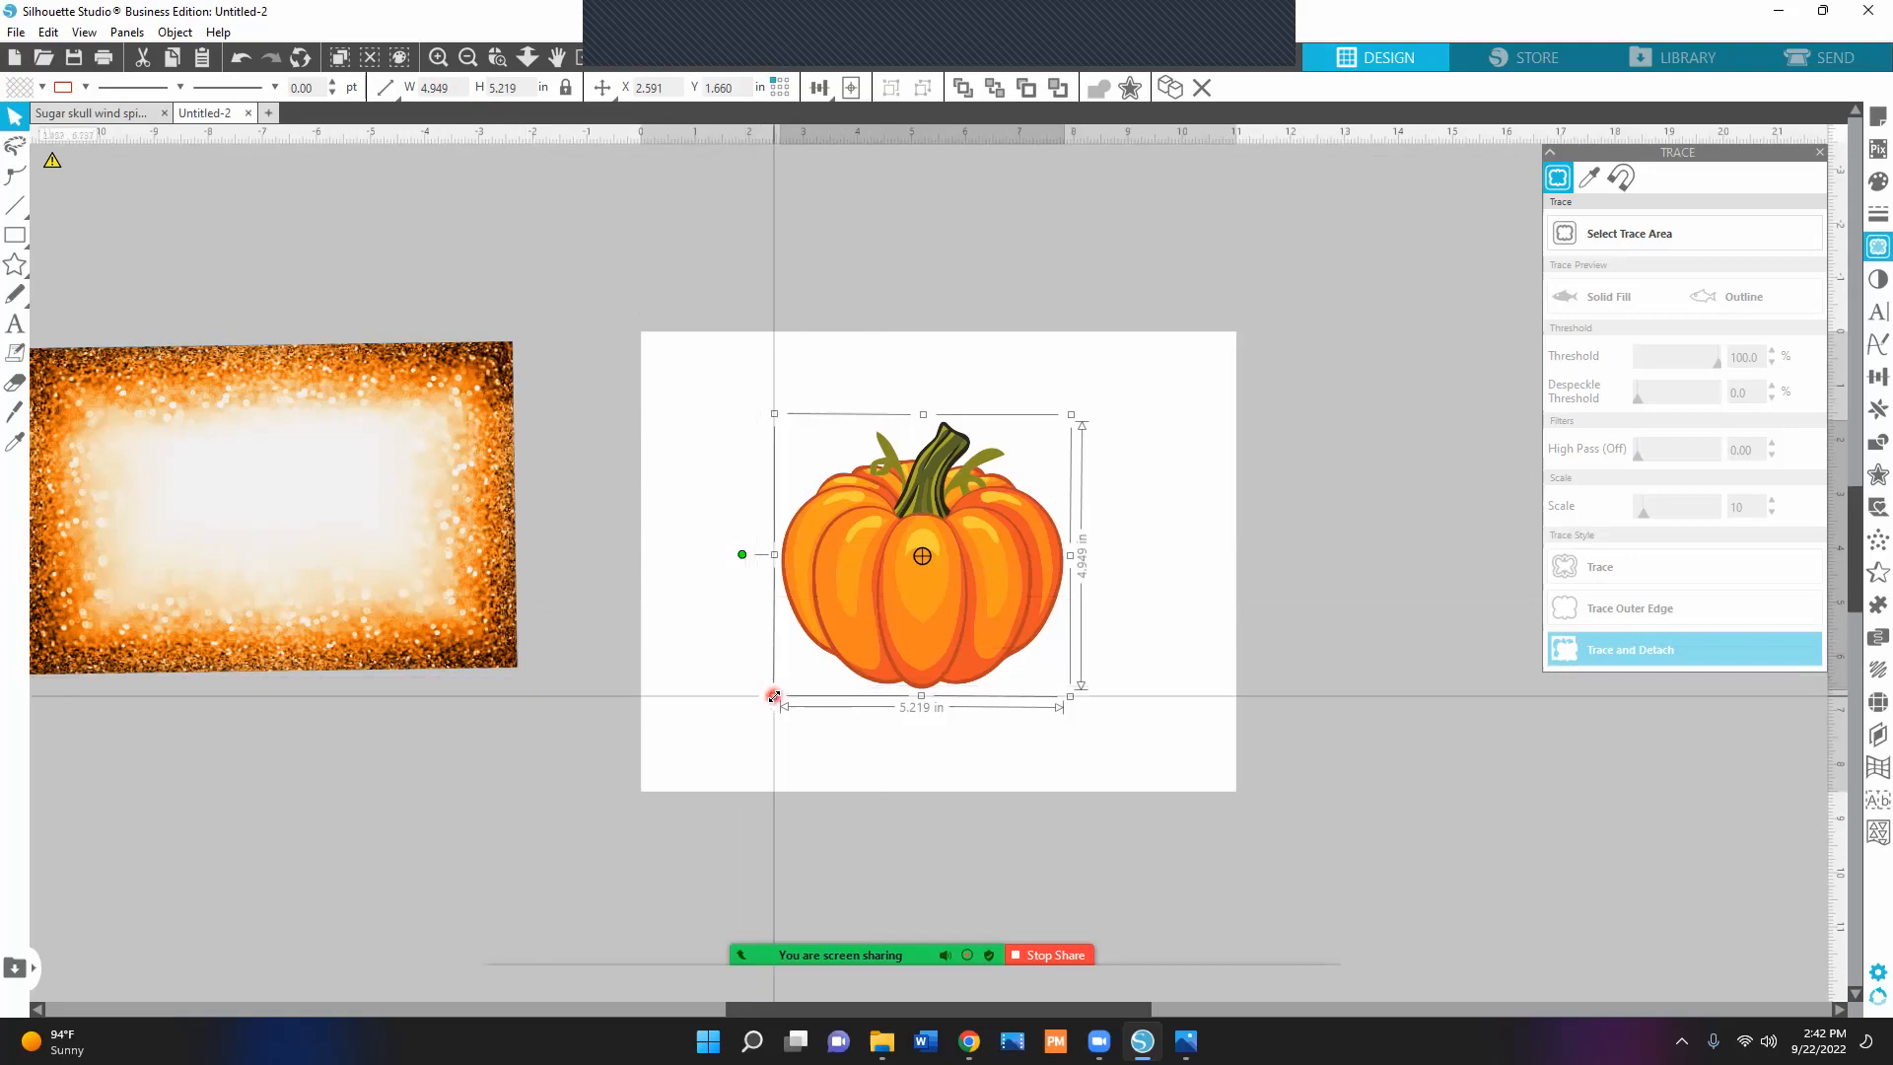
{"action": "left_click_drag", "start_coordinate": [773, 696], "coordinate": [744, 698]}
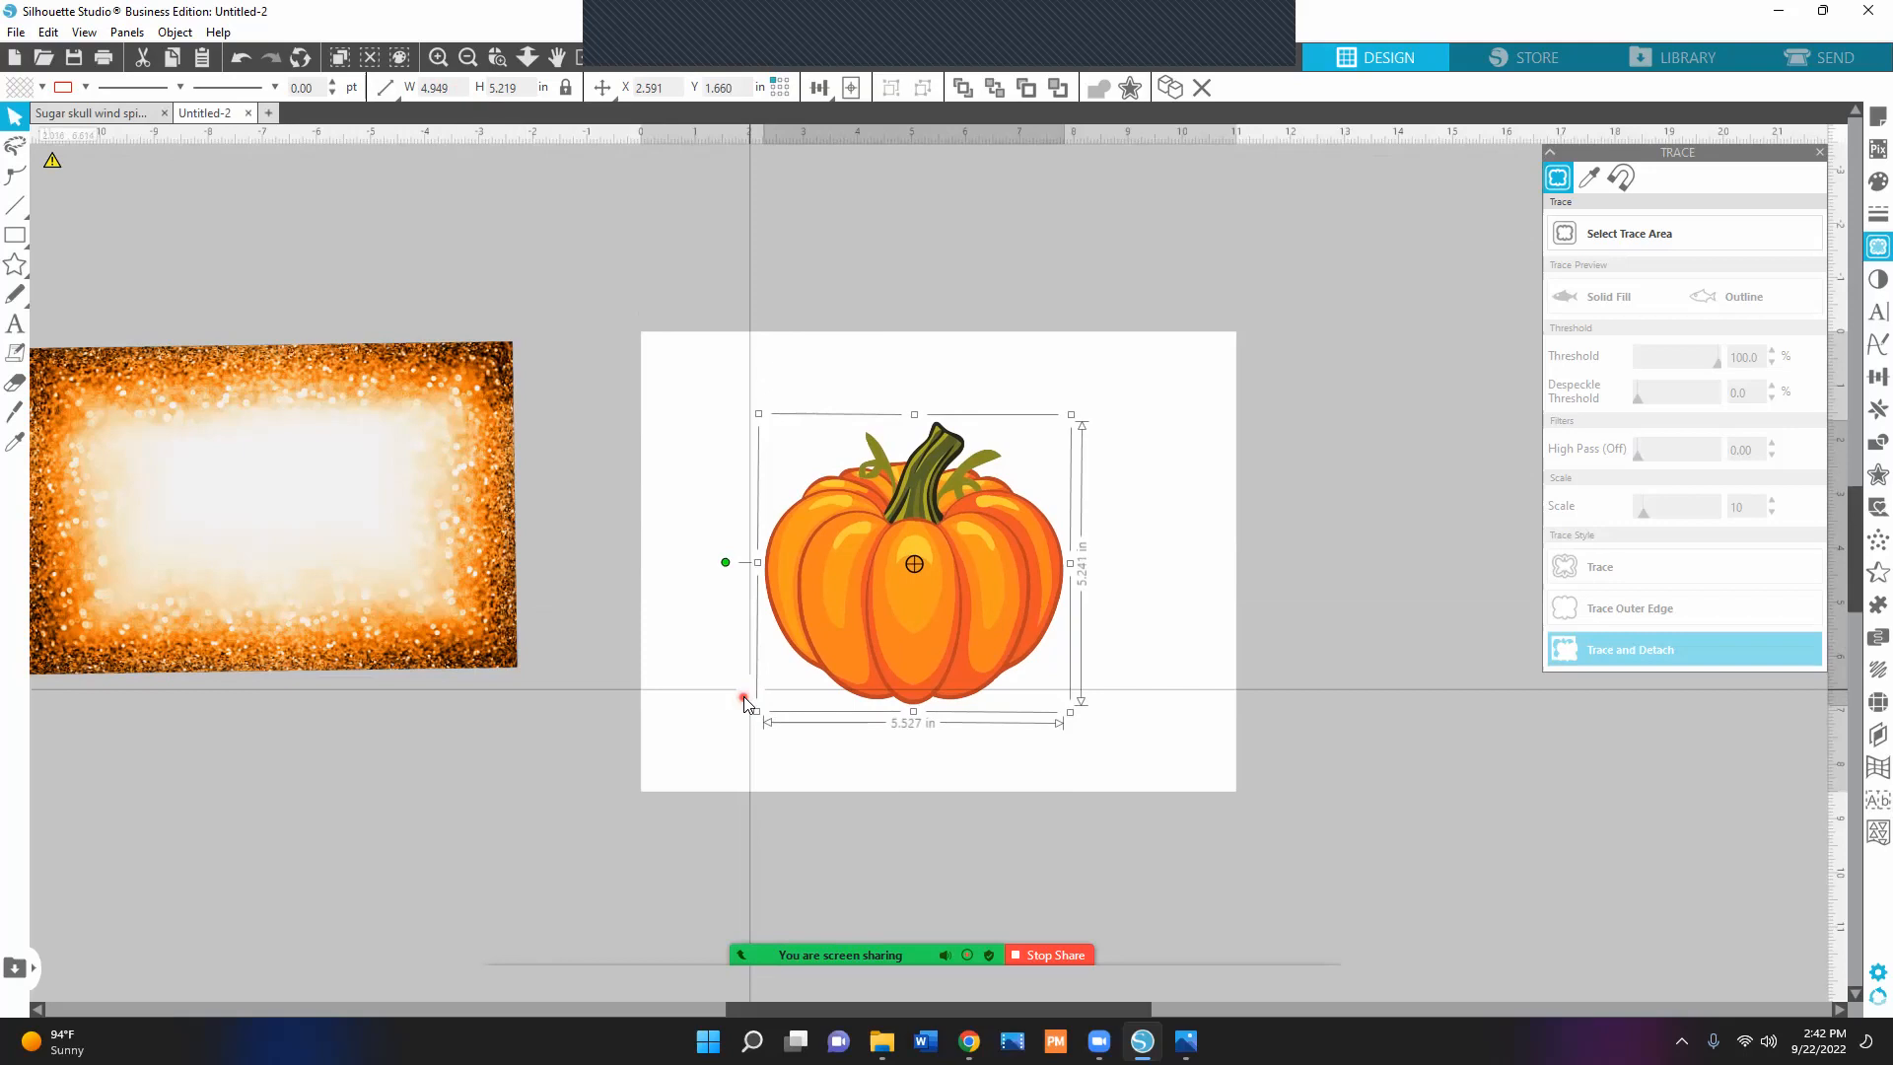
{"action": "left_click_drag", "start_coordinate": [744, 700], "coordinate": [787, 700]}
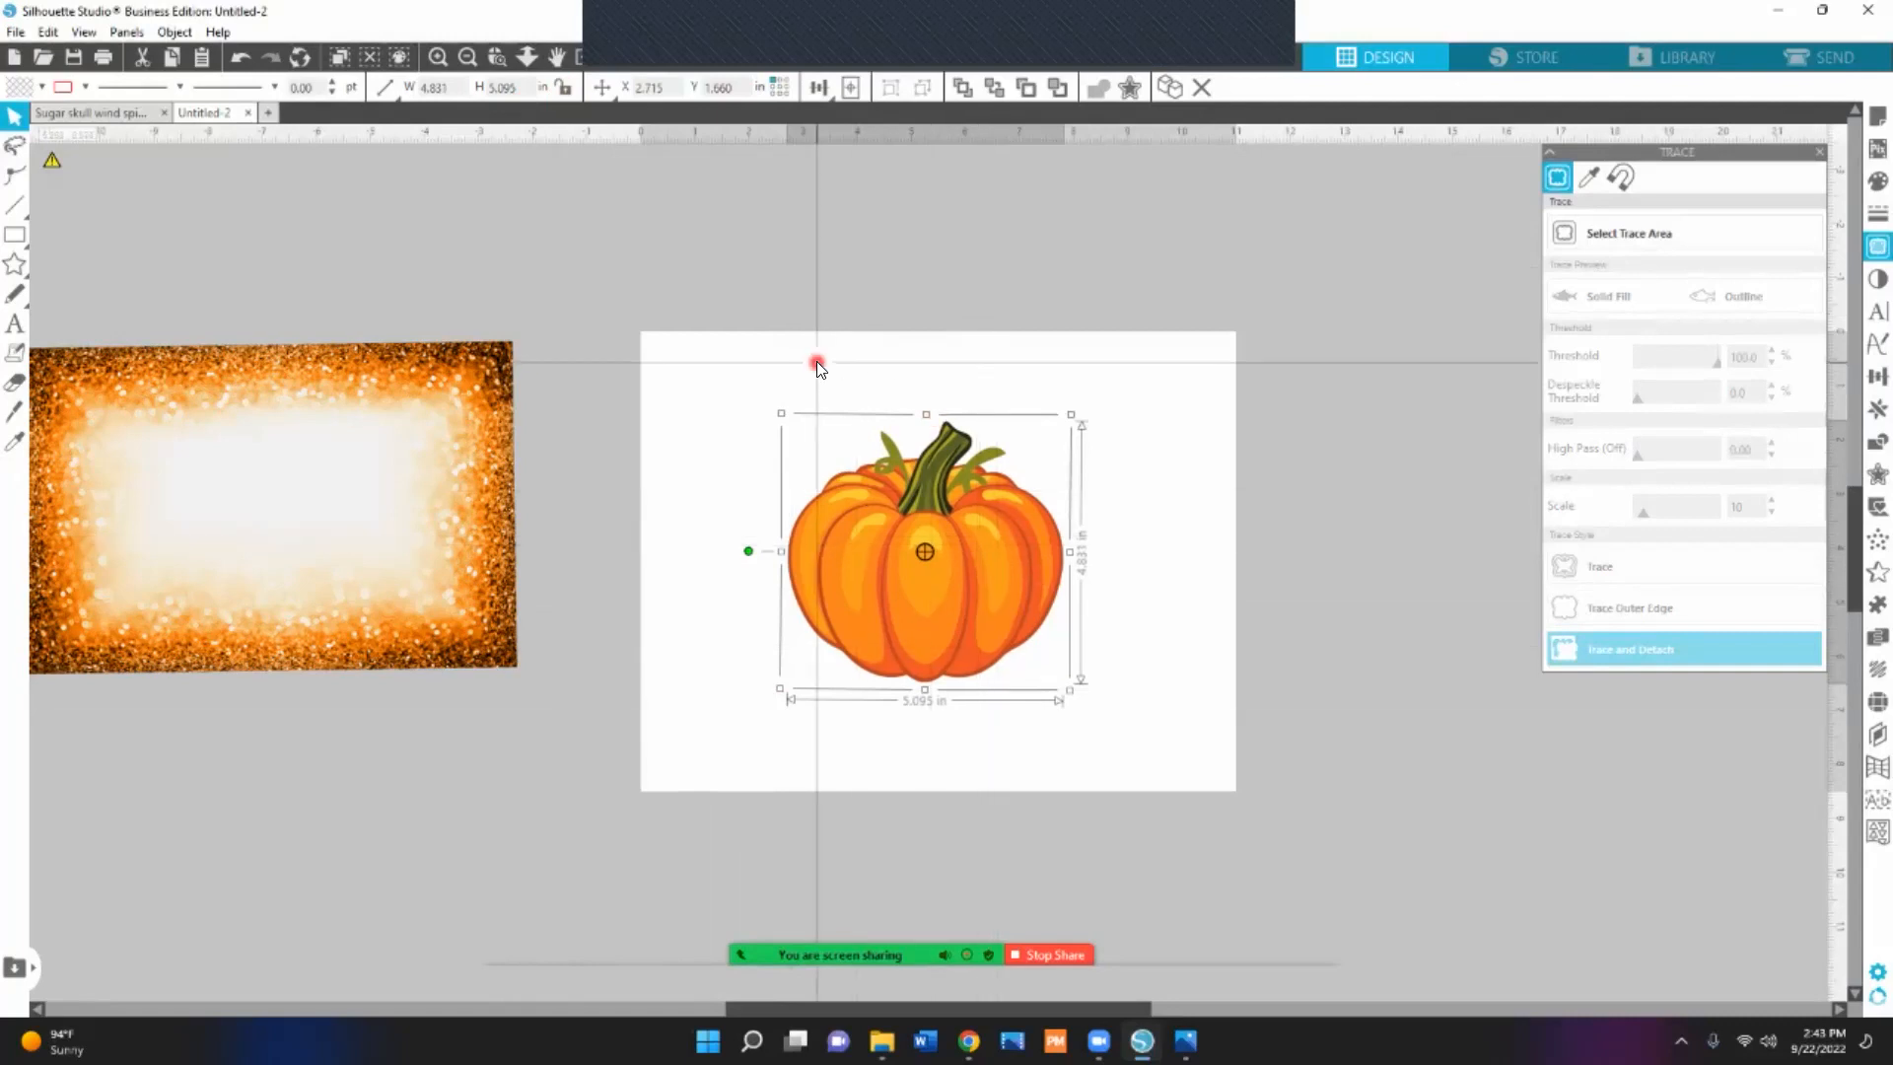
Try a width value of 6 in for the pumpkin and undo the change.
{"action": "double_click", "coordinate": [461, 89]}
{"action": "type", "text": "6"}
{"action": "key", "text": "Return"}
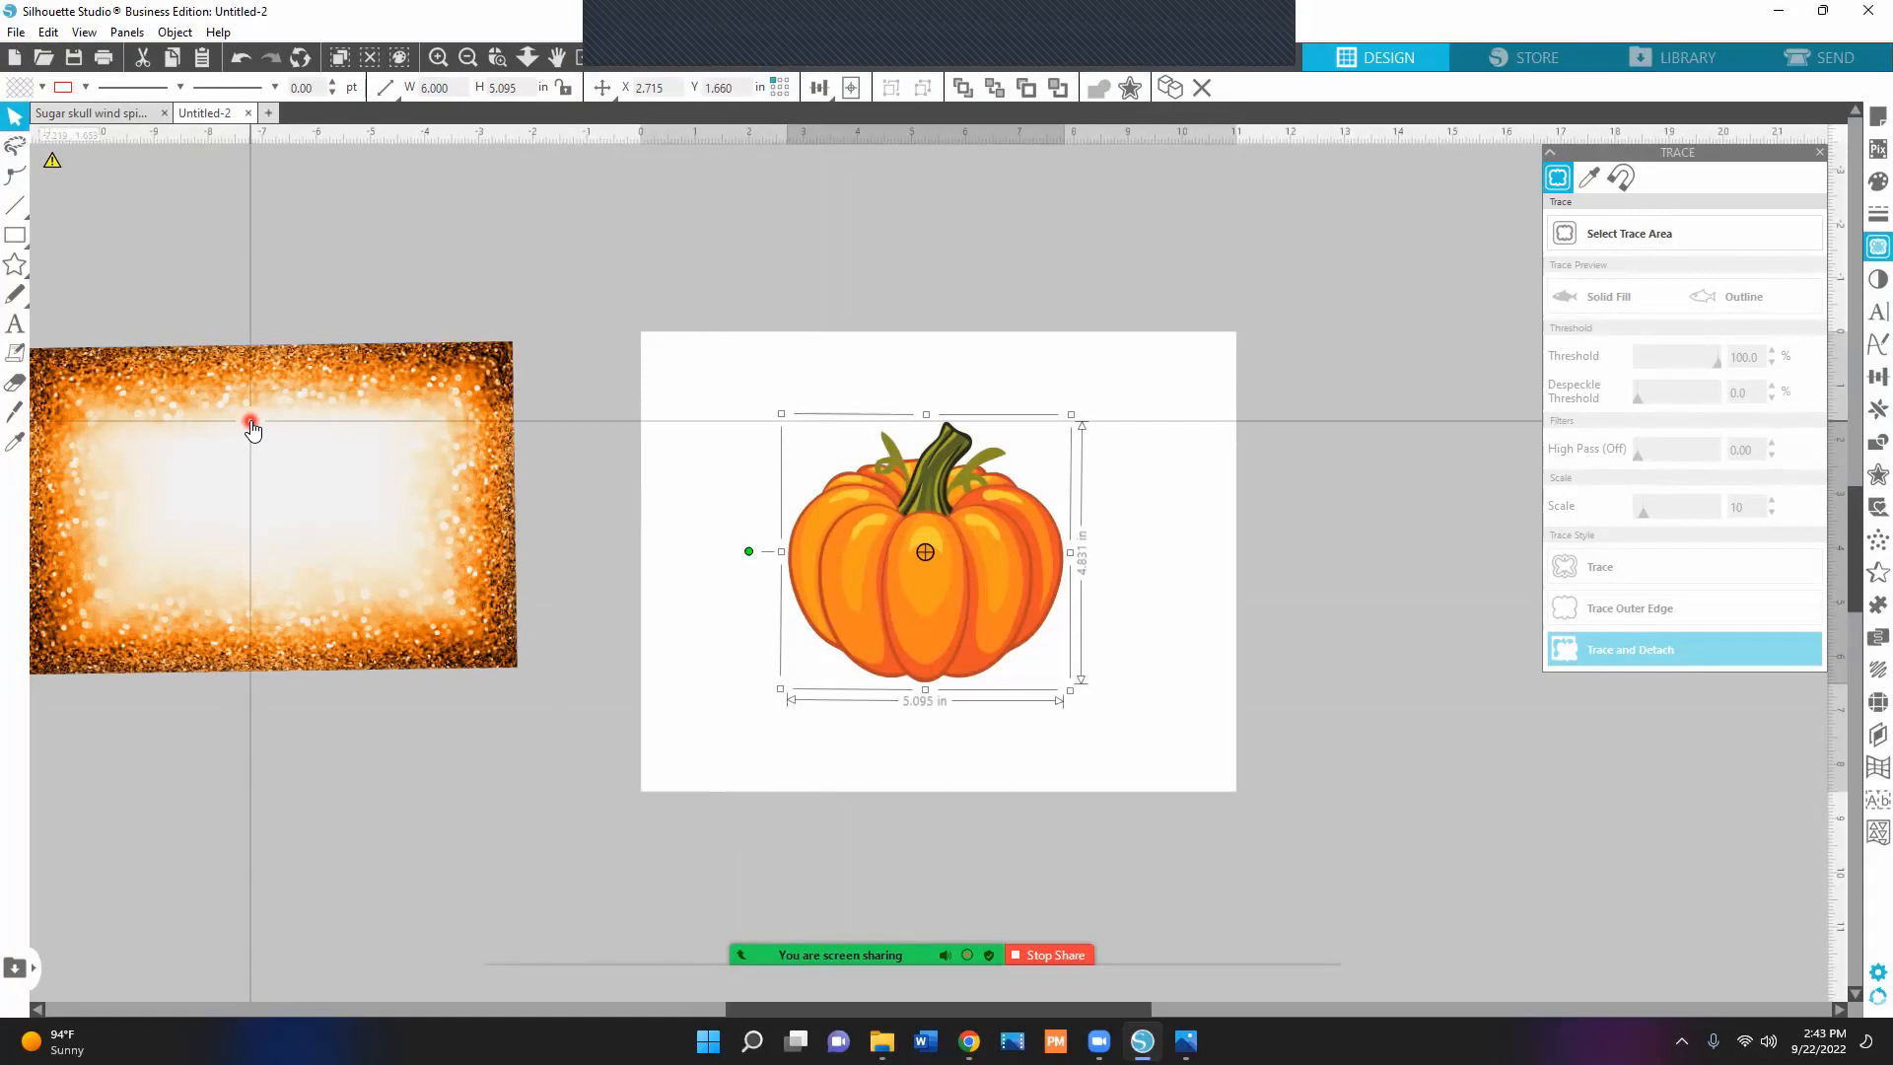
{"action": "key", "text": "ctrl+z"}
Set the pumpkin's size to W 5 in and H 6 in.
{"action": "left_click_drag", "start_coordinate": [456, 89], "coordinate": [328, 75]}
{"action": "type", "text": "5"}
{"action": "key", "text": "Return"}
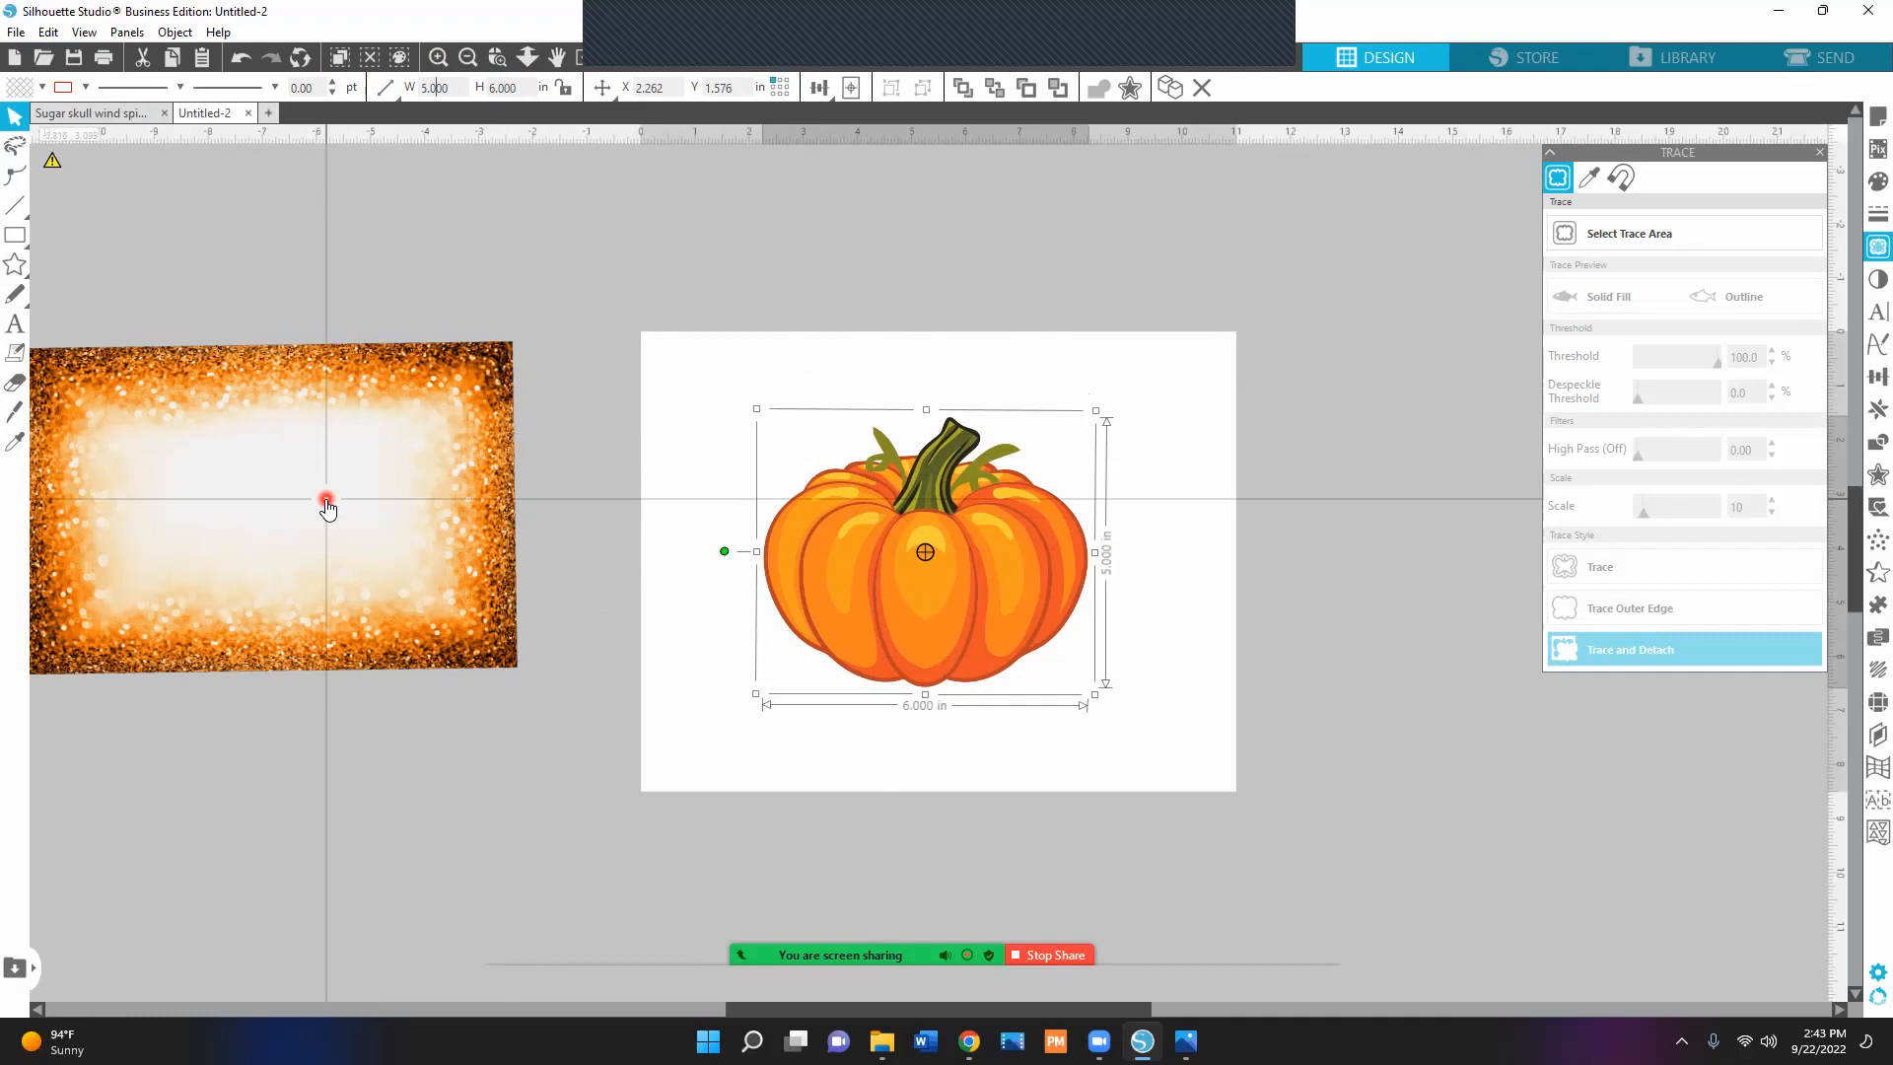
Send the orange glitter background to the back, placing it on the page behind the pumpkin with the pumpkin shifted slightly.
{"action": "left_click_drag", "start_coordinate": [346, 499], "coordinate": [562, 479]}
{"action": "right_click", "coordinate": [562, 479]}
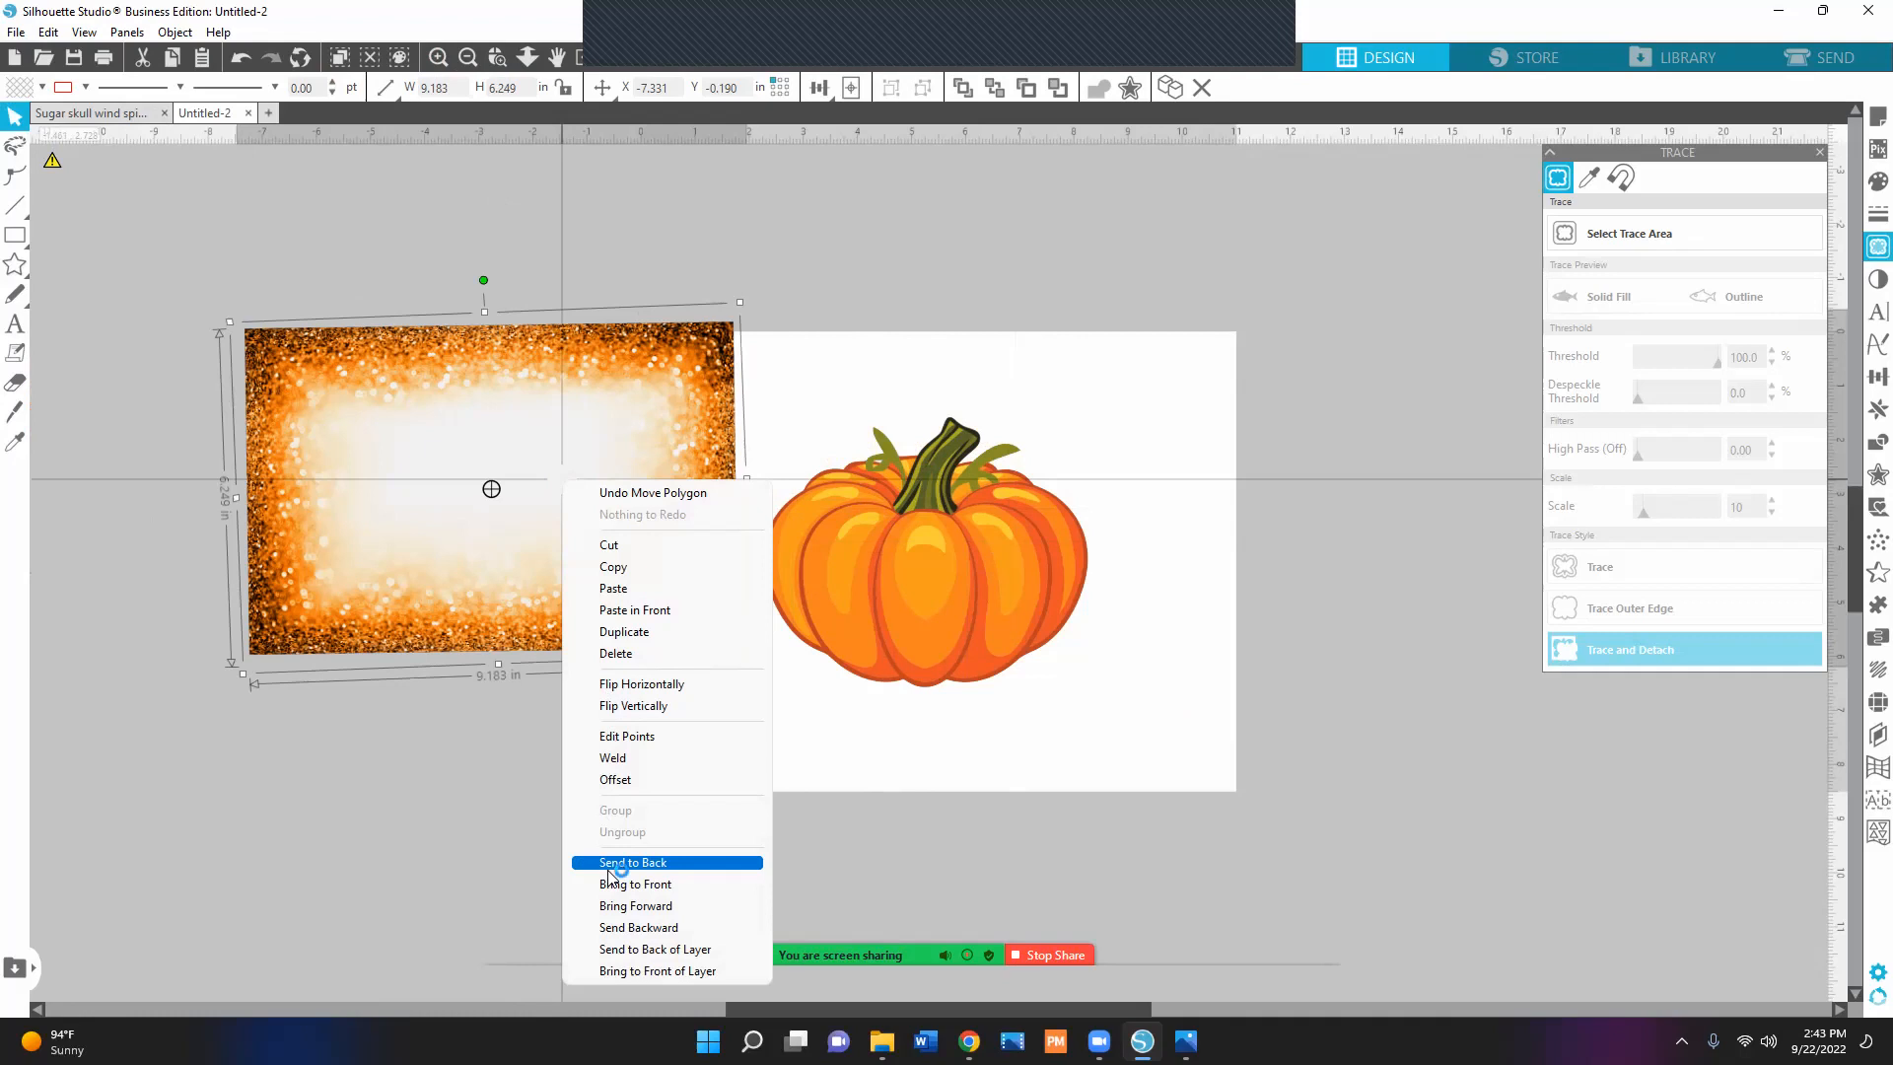
{"action": "left_click", "coordinate": [607, 402]}
{"action": "left_click_drag", "start_coordinate": [569, 449], "coordinate": [996, 506]}
{"action": "left_click_drag", "start_coordinate": [914, 338], "coordinate": [912, 341]}
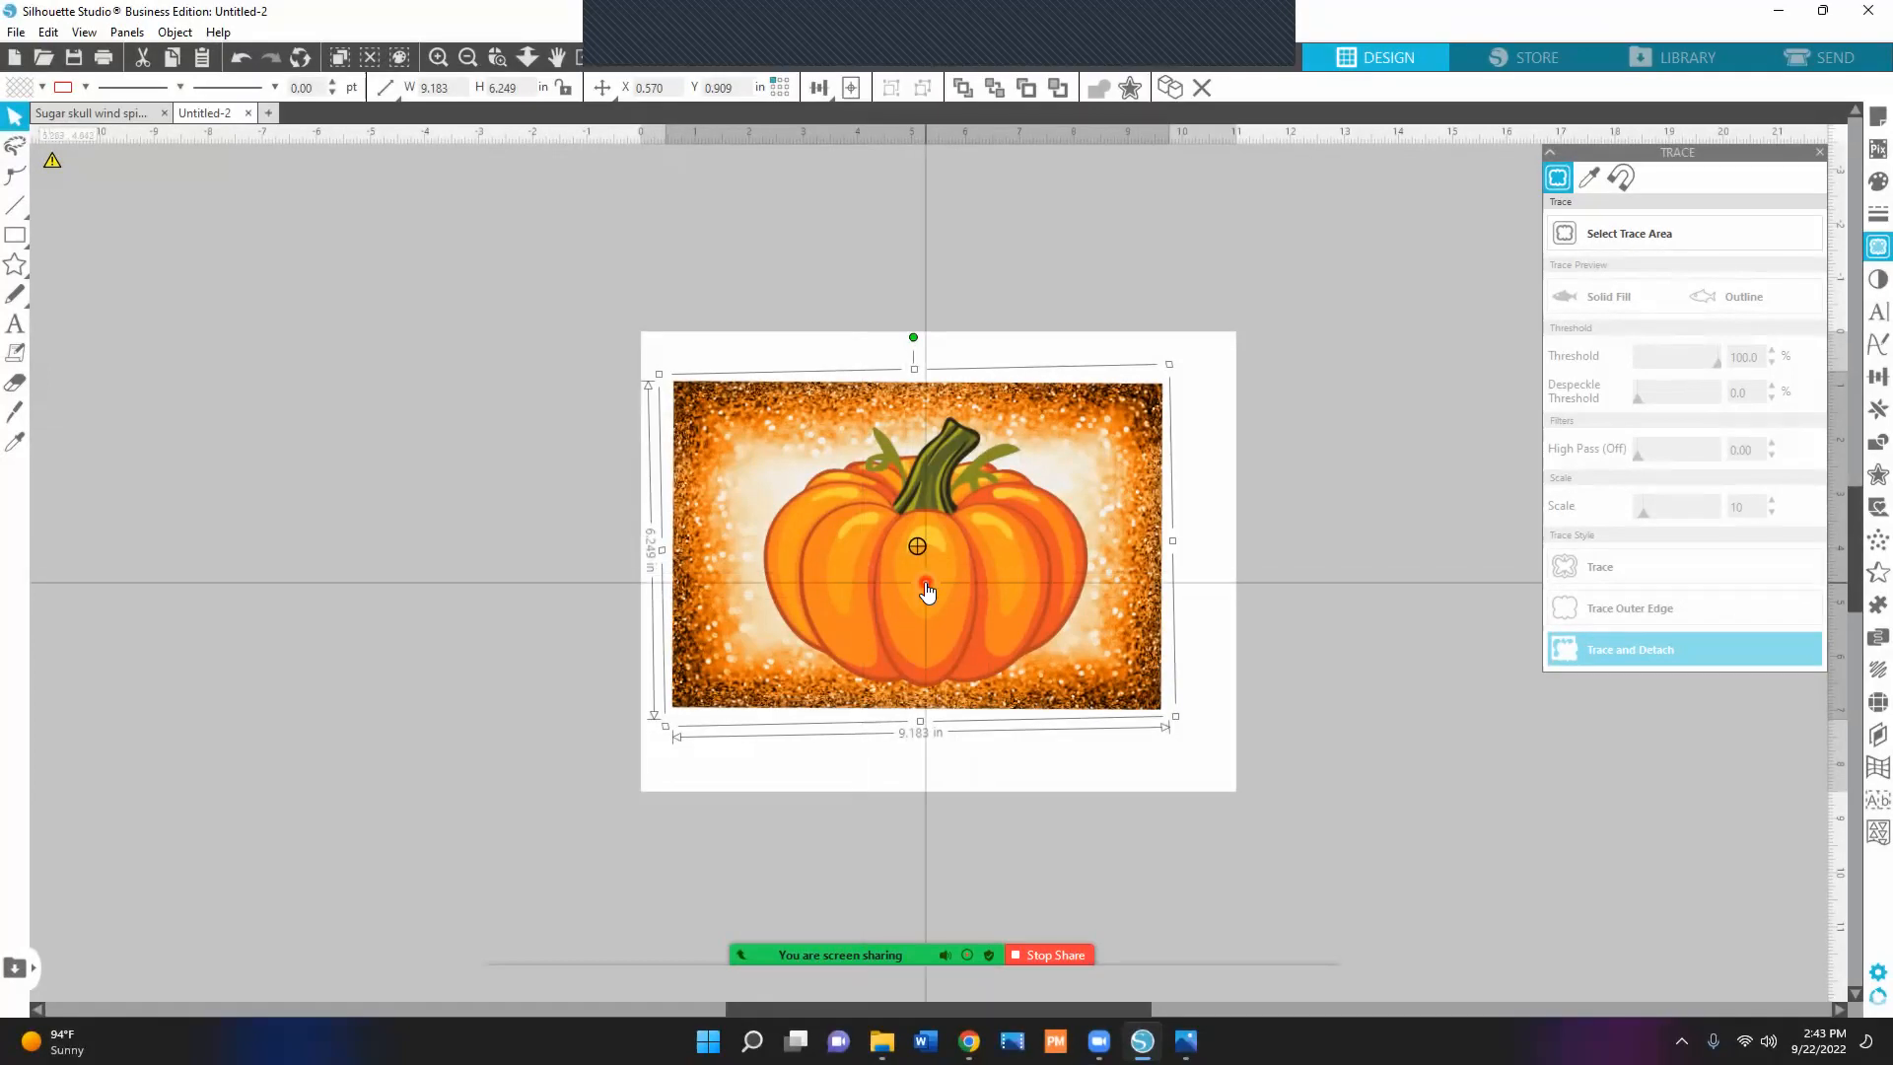
{"action": "left_click", "coordinate": [917, 588]}
Try a height of 9 in for the glitter background and undo the change.
{"action": "left_click", "coordinate": [1057, 430]}
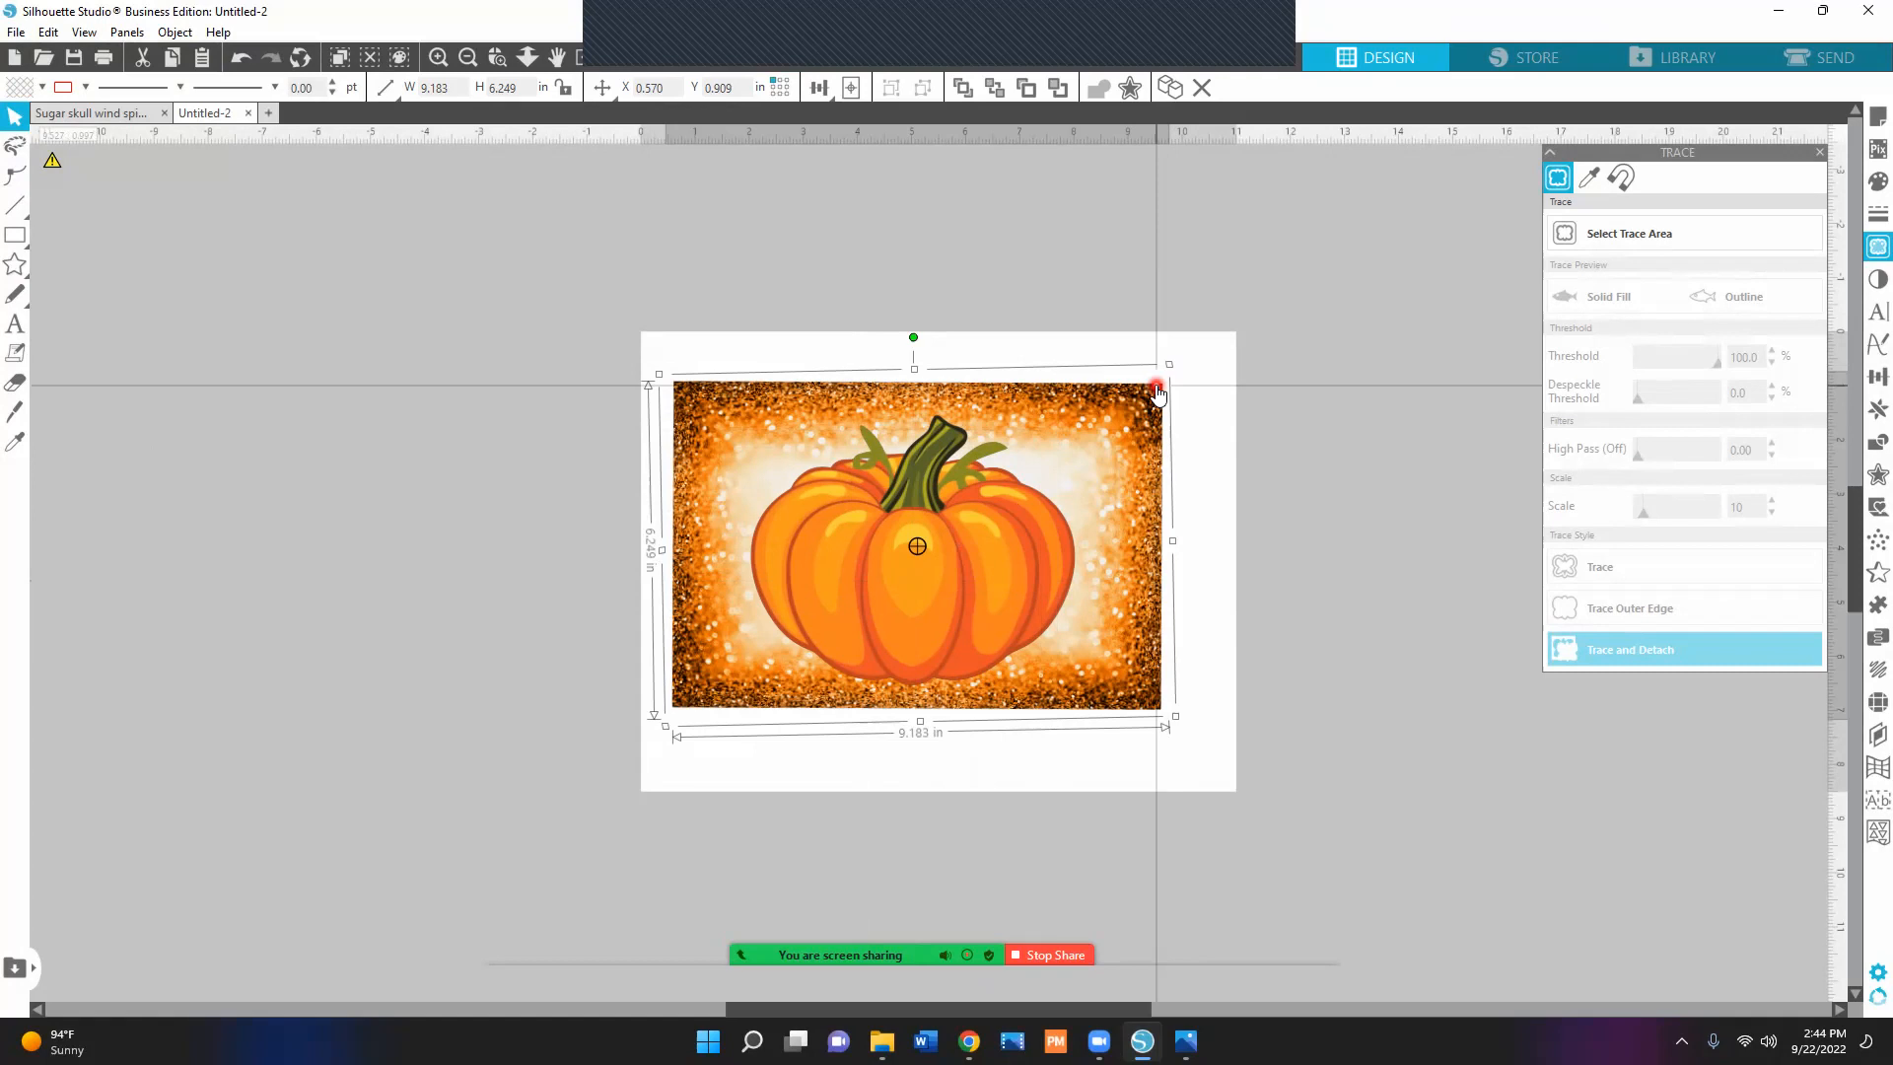
{"action": "double_click", "coordinate": [523, 87]}
{"action": "type", "text": "9."}
{"action": "key", "text": "Return"}
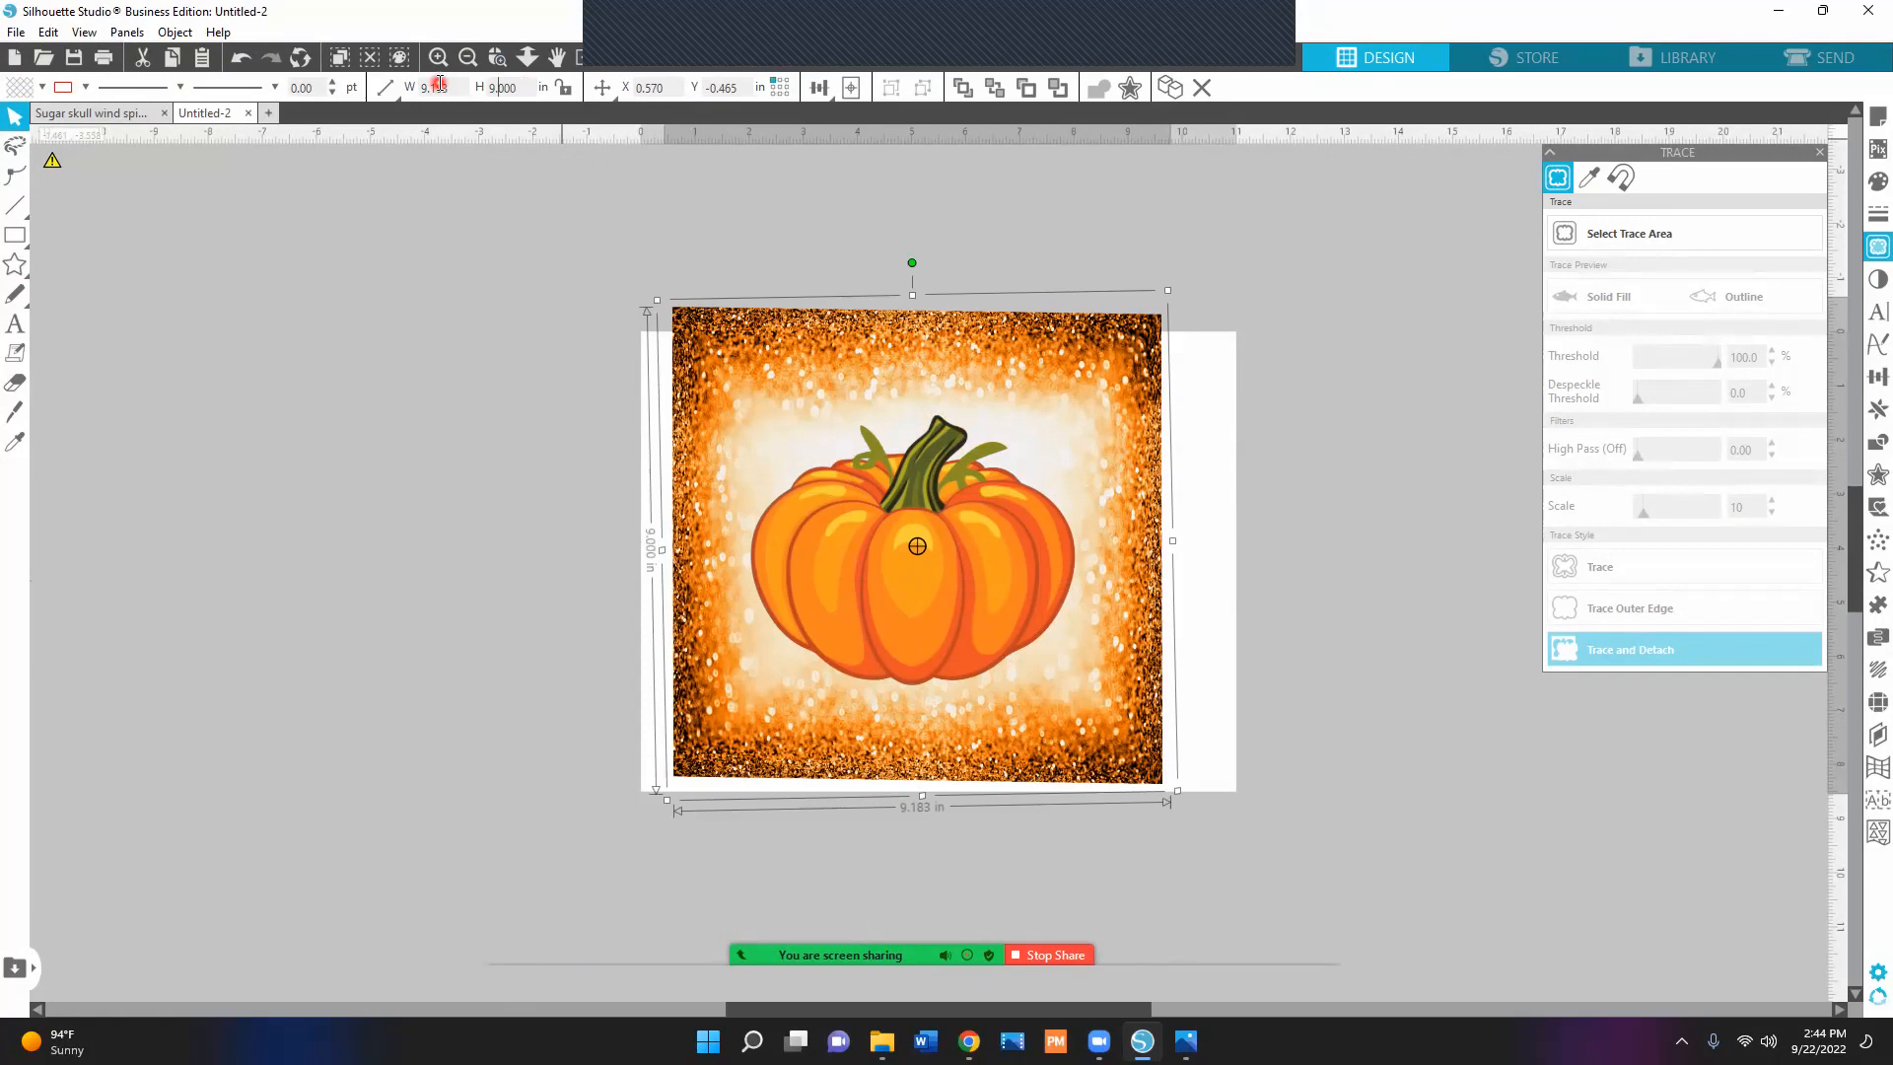
{"action": "left_click_drag", "start_coordinate": [460, 86], "coordinate": [396, 94]}
{"action": "key", "text": "ctrl+z"}
Resize the glitter background to 10 in wide and 8.25 in high and fit it within the page.
{"action": "type", "text": "10"}
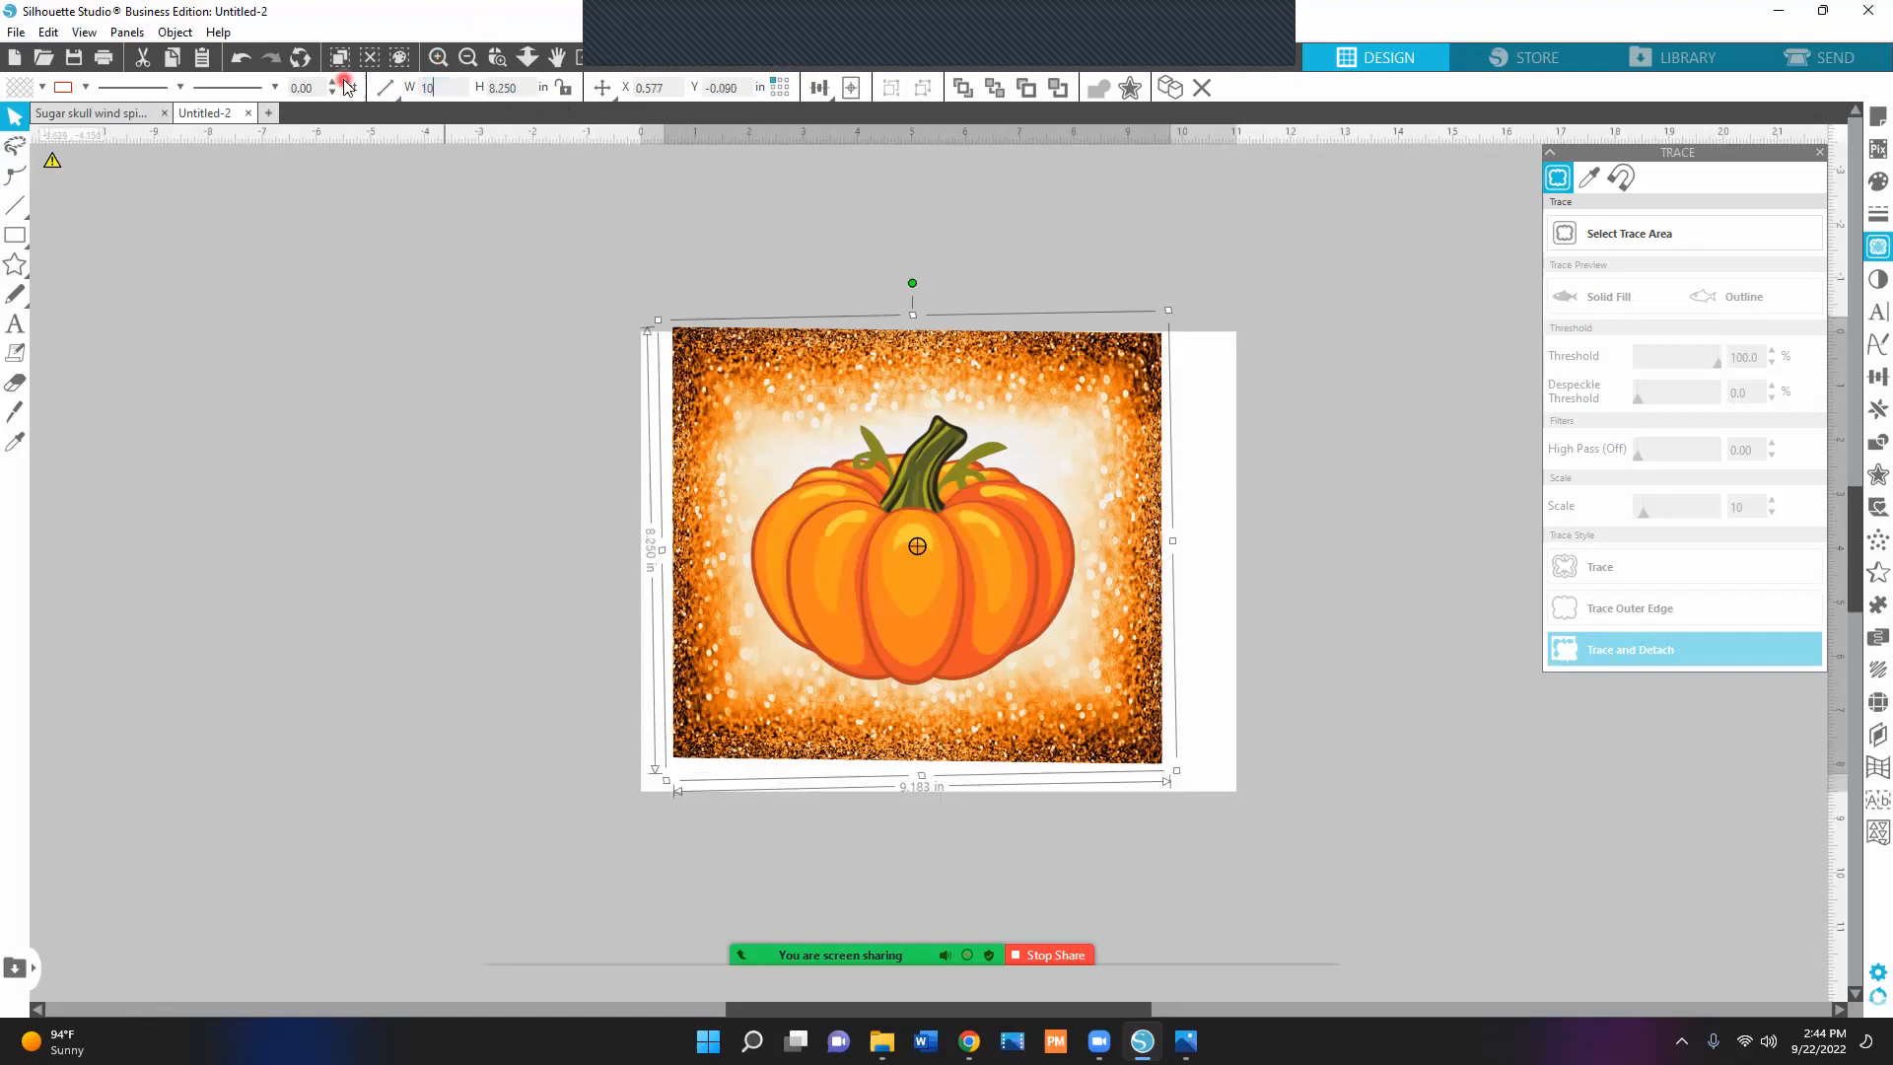
{"action": "type", "text": "."}
{"action": "key", "text": "Return"}
{"action": "mouse_move", "coordinate": [1141, 469]}
{"action": "left_mouse_down"}
{"action": "mouse_move", "coordinate": [1169, 479]}
{"action": "mouse_move", "coordinate": [1014, 571]}
{"action": "mouse_move", "coordinate": [1027, 372]}
{"action": "left_mouse_up"}
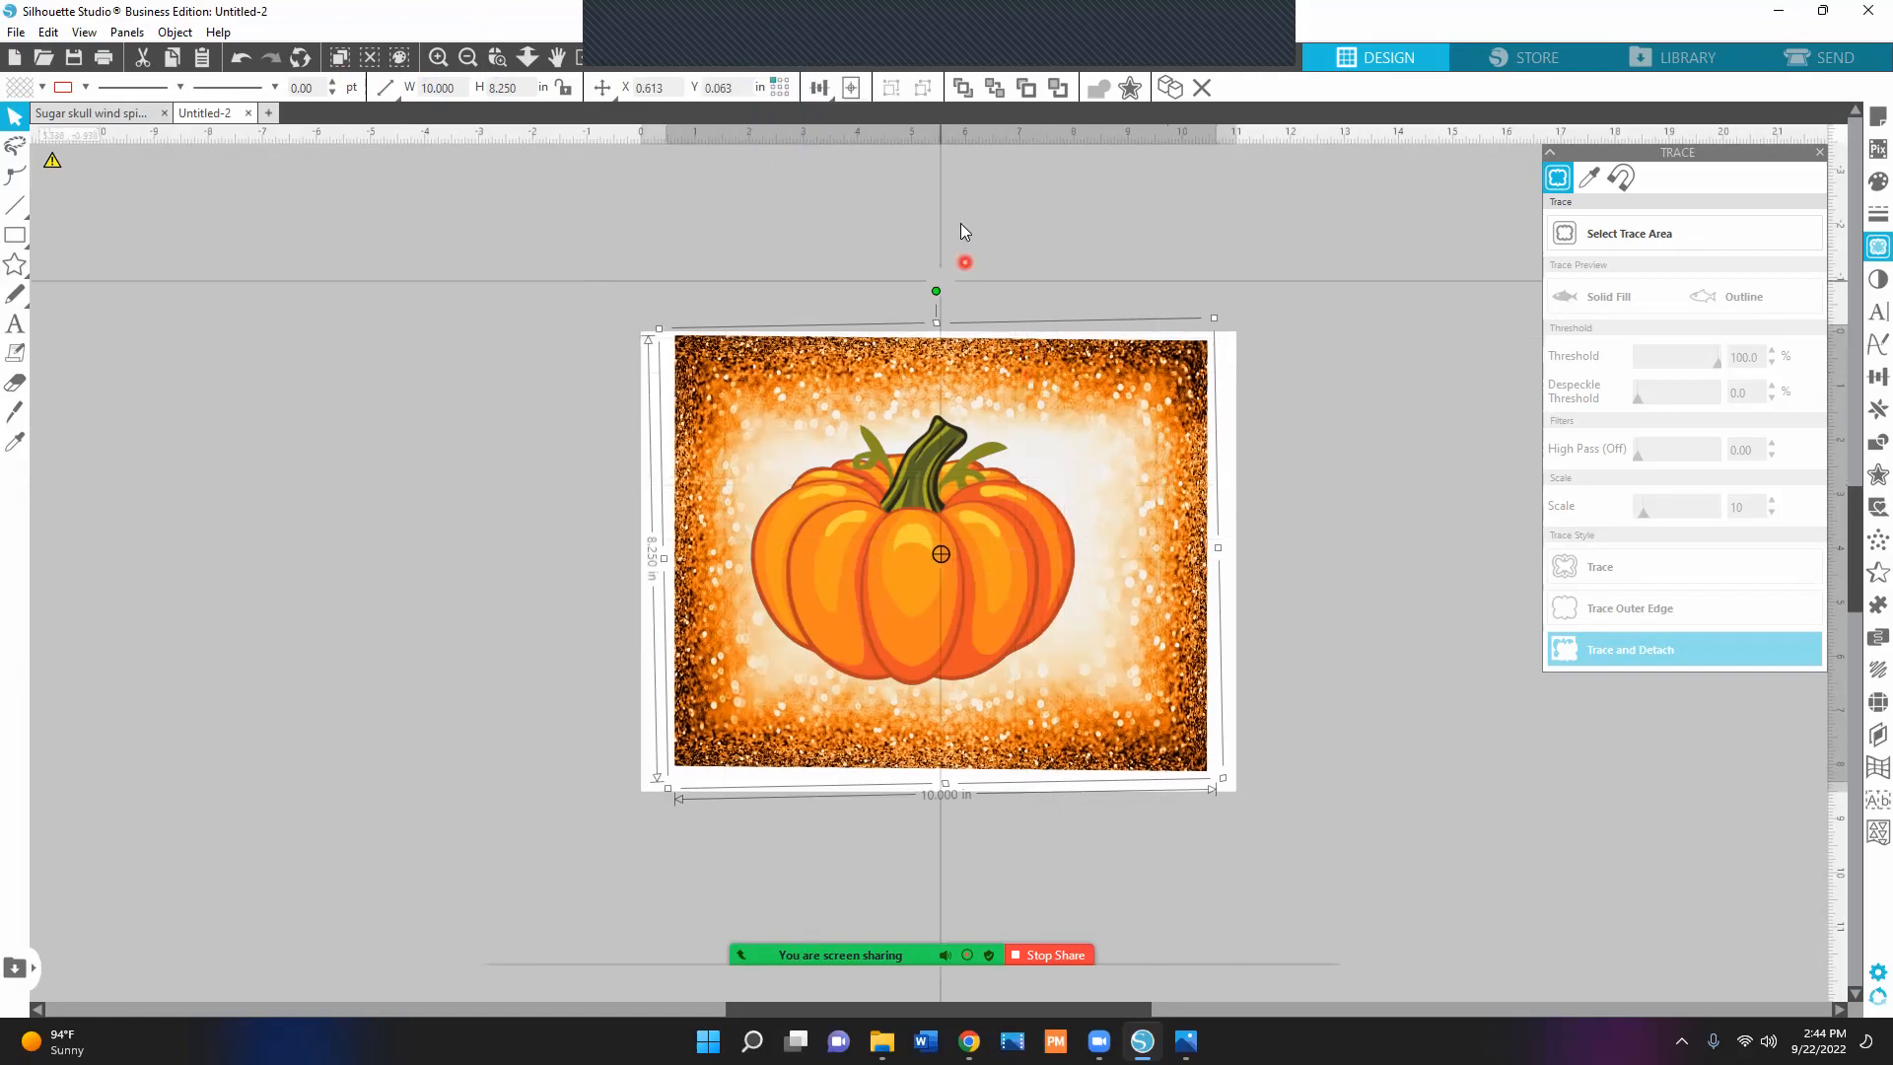
Align the glitter background to the page's center and middle.
{"action": "left_click", "coordinate": [818, 88]}
{"action": "left_click", "coordinate": [852, 125]}
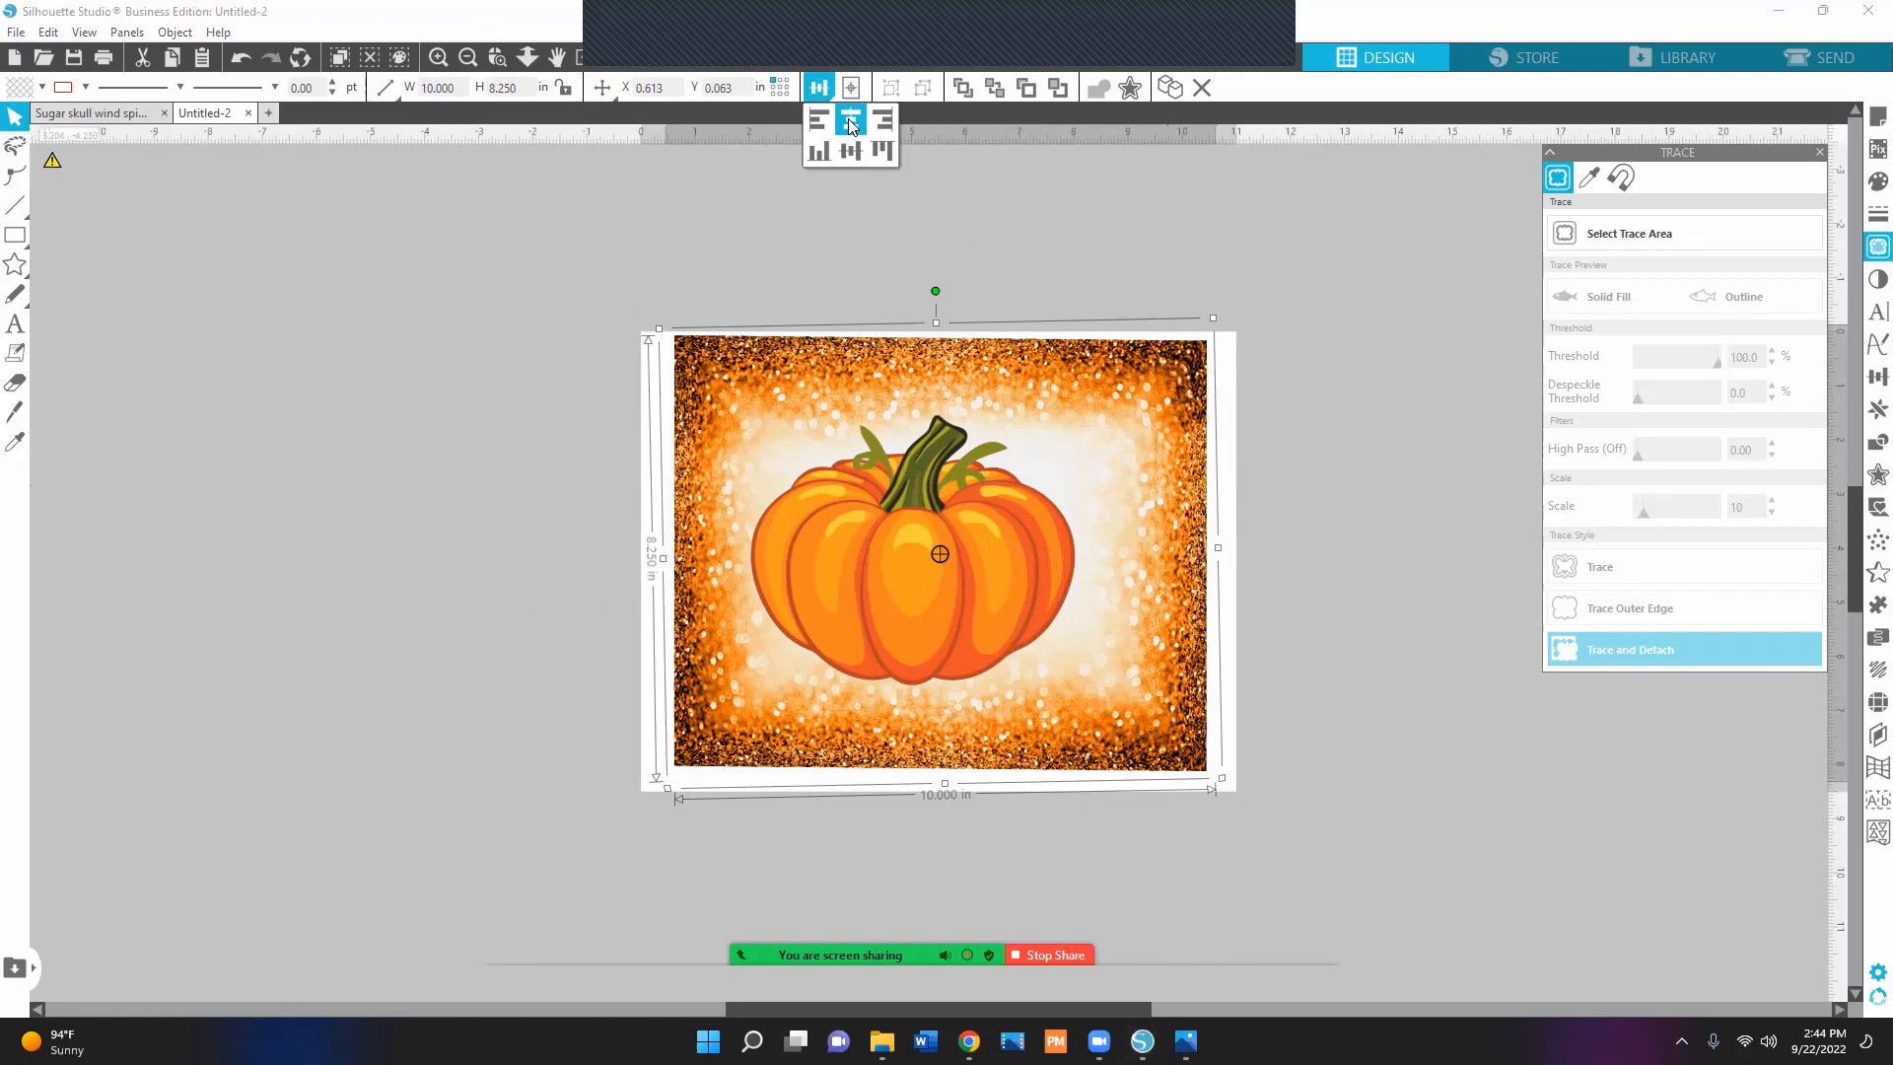
{"action": "left_click", "coordinate": [850, 149]}
Align the pumpkin to the page's middle and move it over the center of the glitter background.
{"action": "left_click", "coordinate": [936, 570]}
{"action": "left_click", "coordinate": [820, 86]}
{"action": "left_click", "coordinate": [855, 151]}
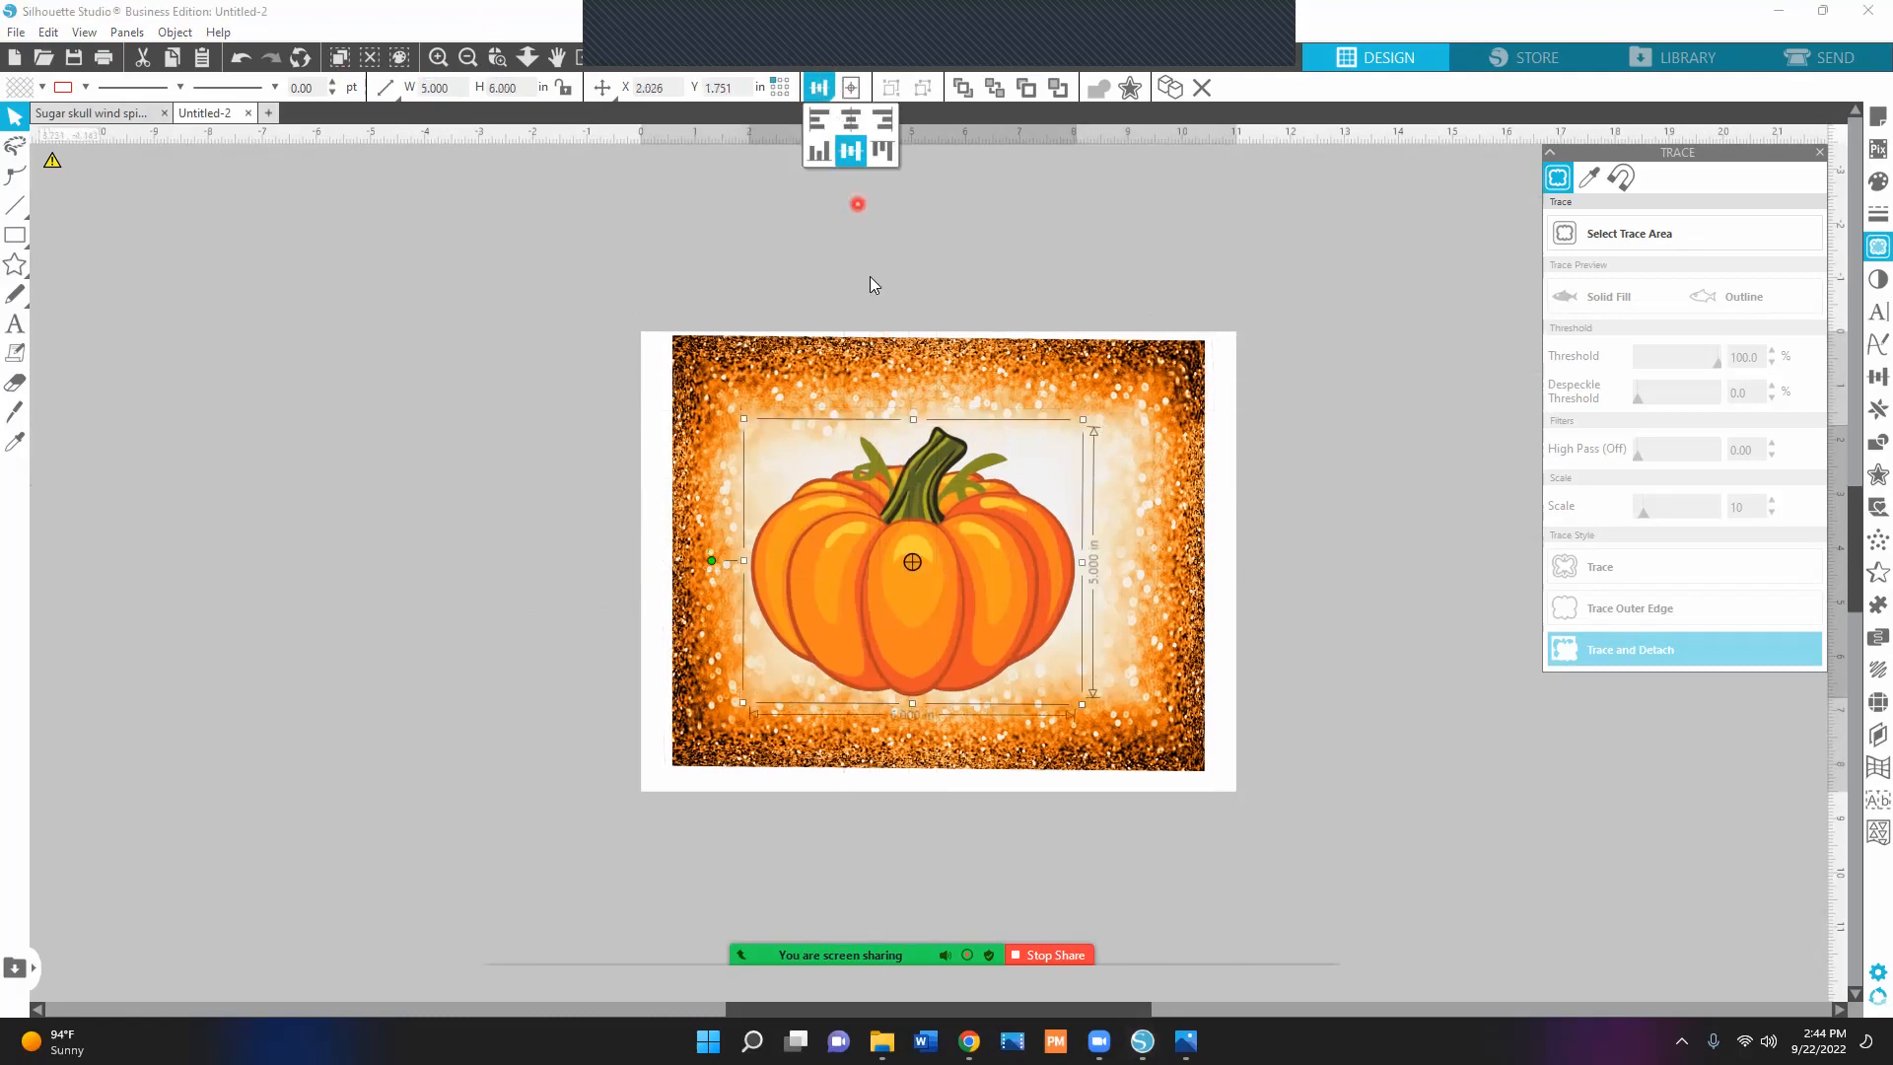
{"action": "left_click_drag", "start_coordinate": [944, 538], "coordinate": [966, 523]}
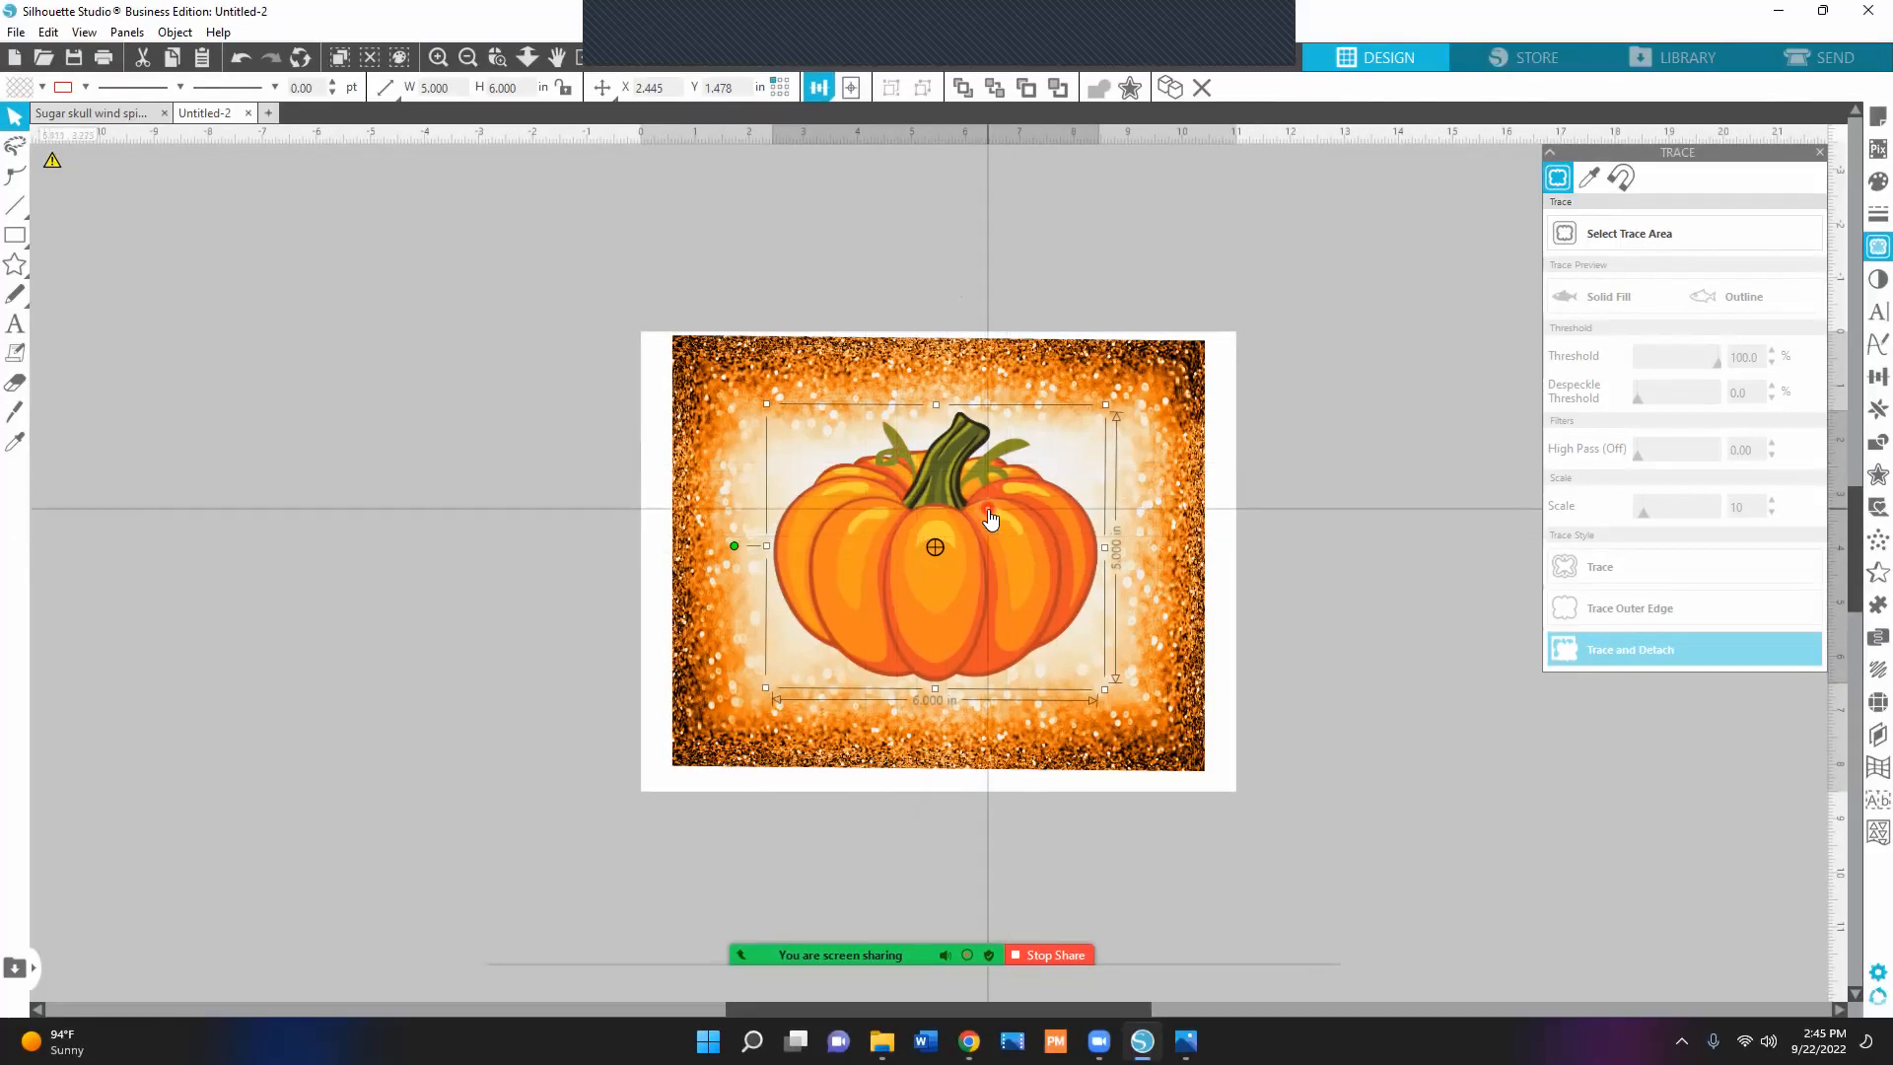
{"action": "left_click", "coordinate": [1266, 221]}
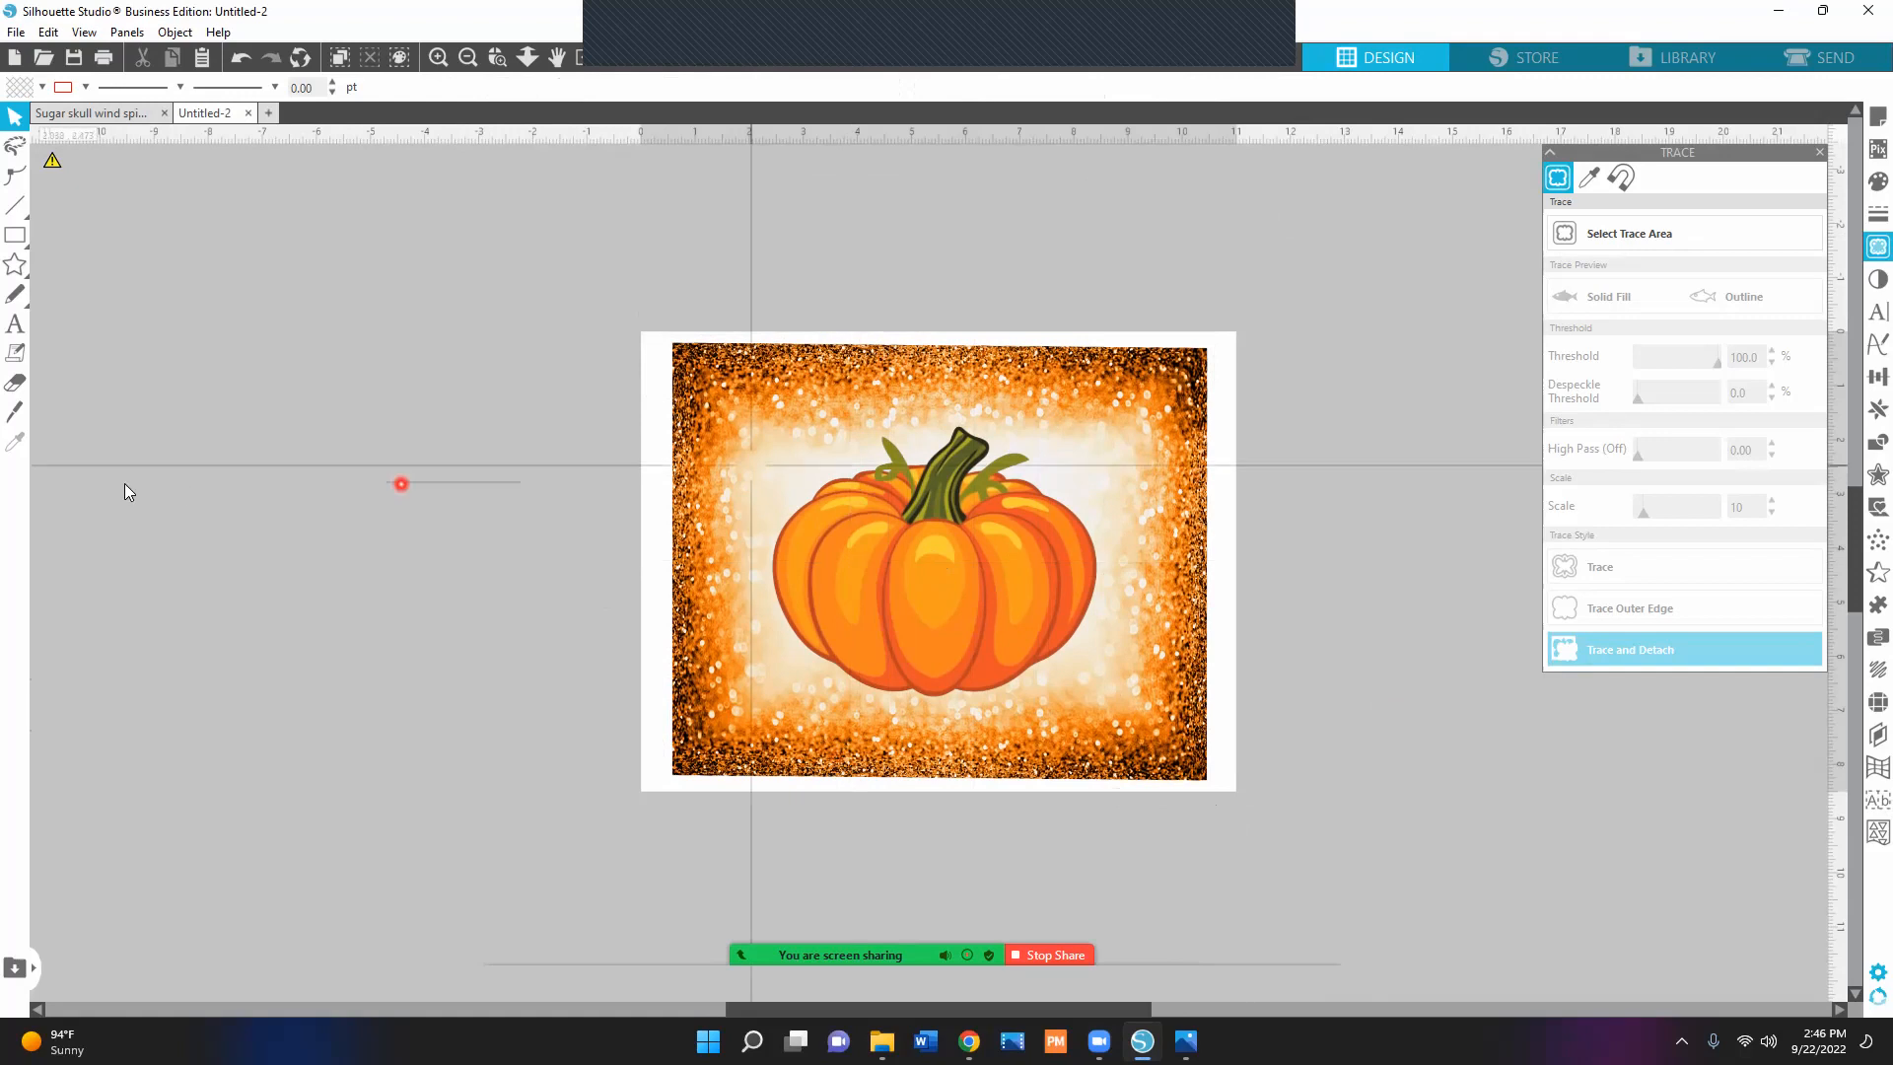
Add the text "Happy Fall" on two lines in the empty area beside the page.
{"action": "left_click", "coordinate": [15, 326]}
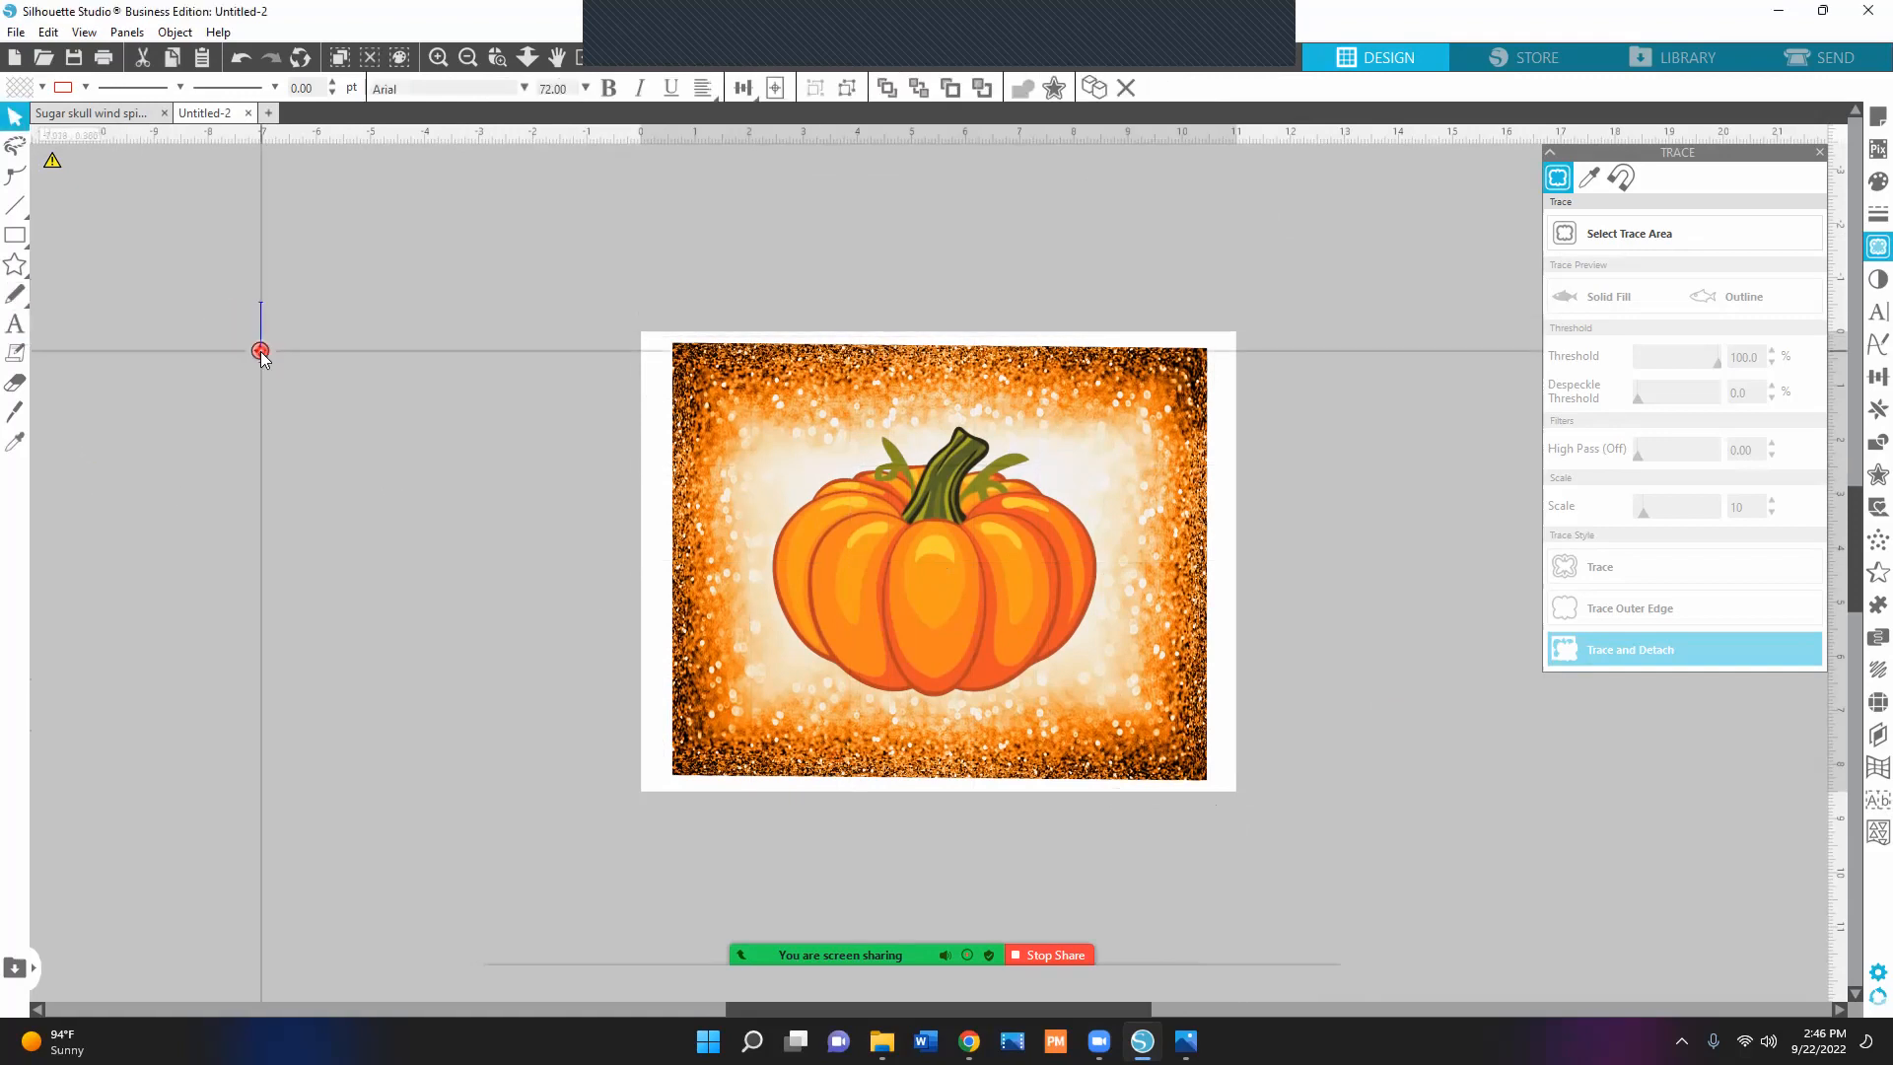
{"action": "left_click", "coordinate": [260, 351]}
{"action": "type", "text": "Happ"}
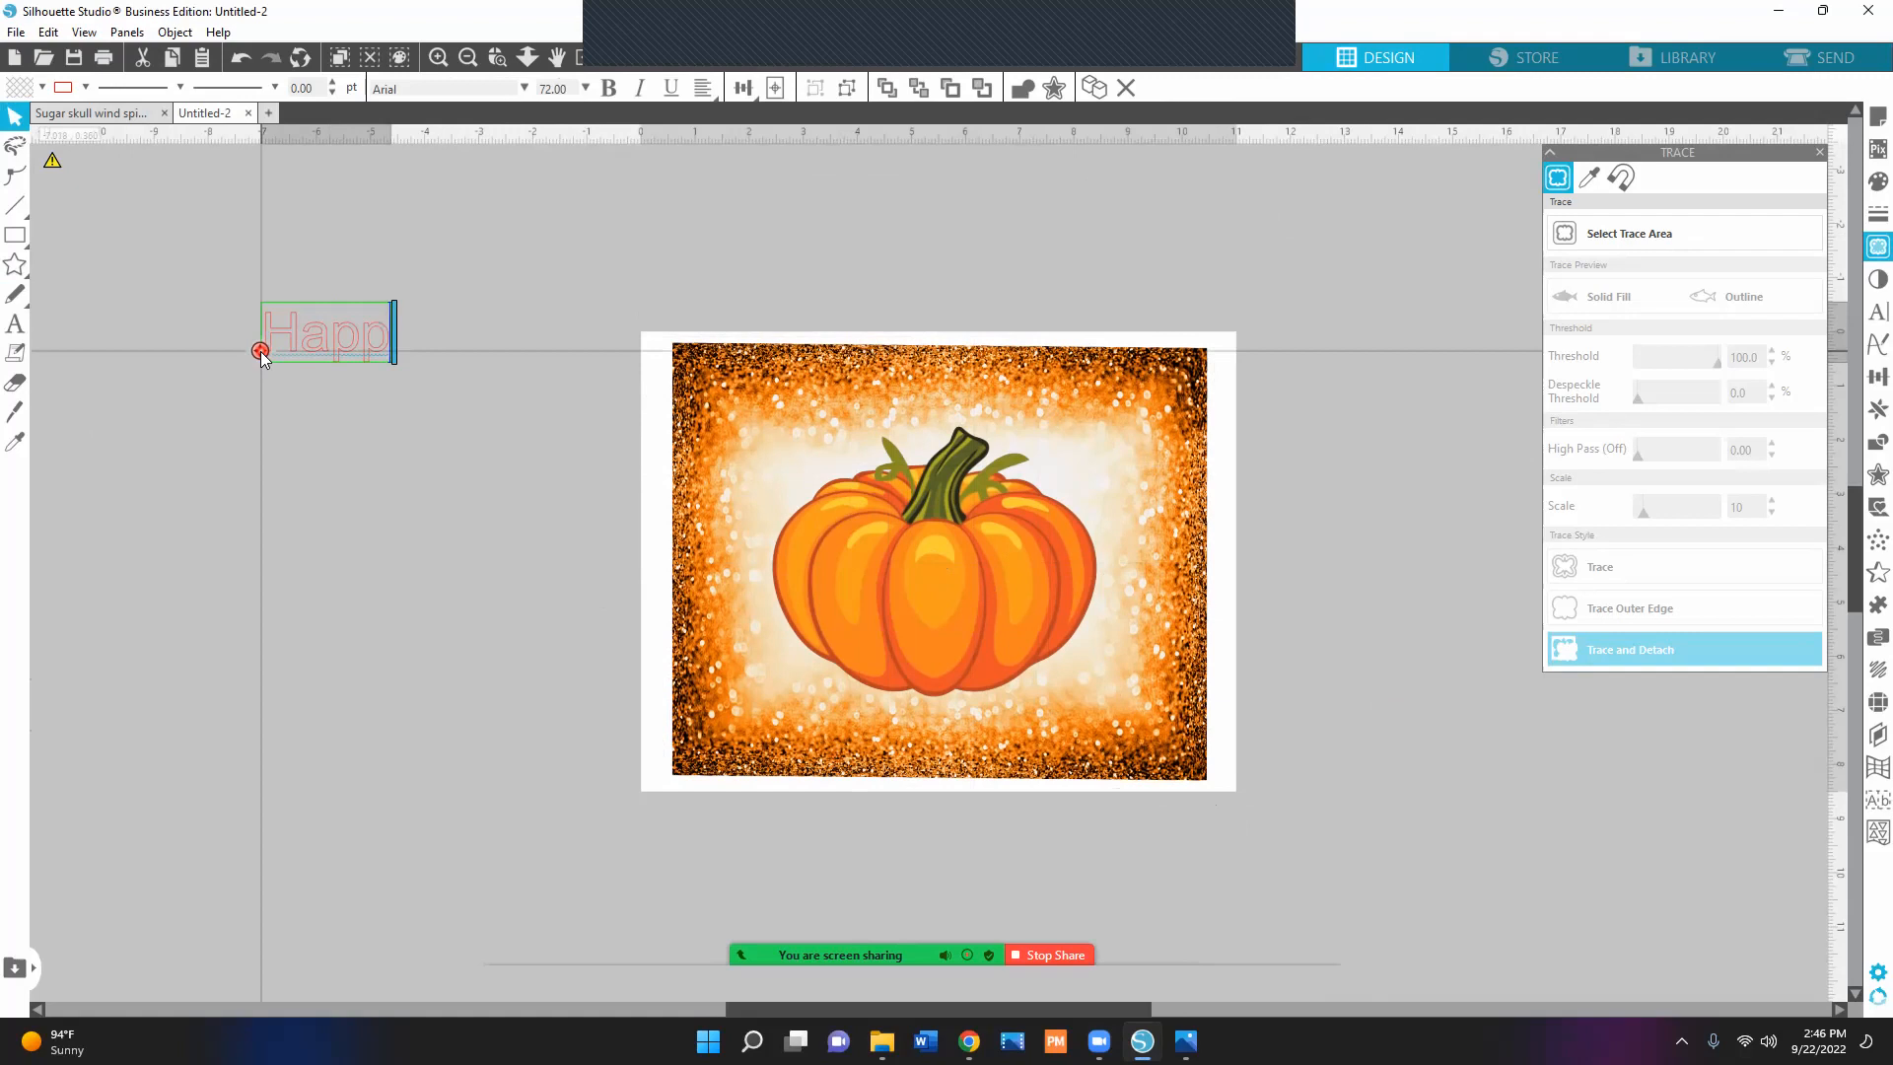
{"action": "type", "text": "y"}
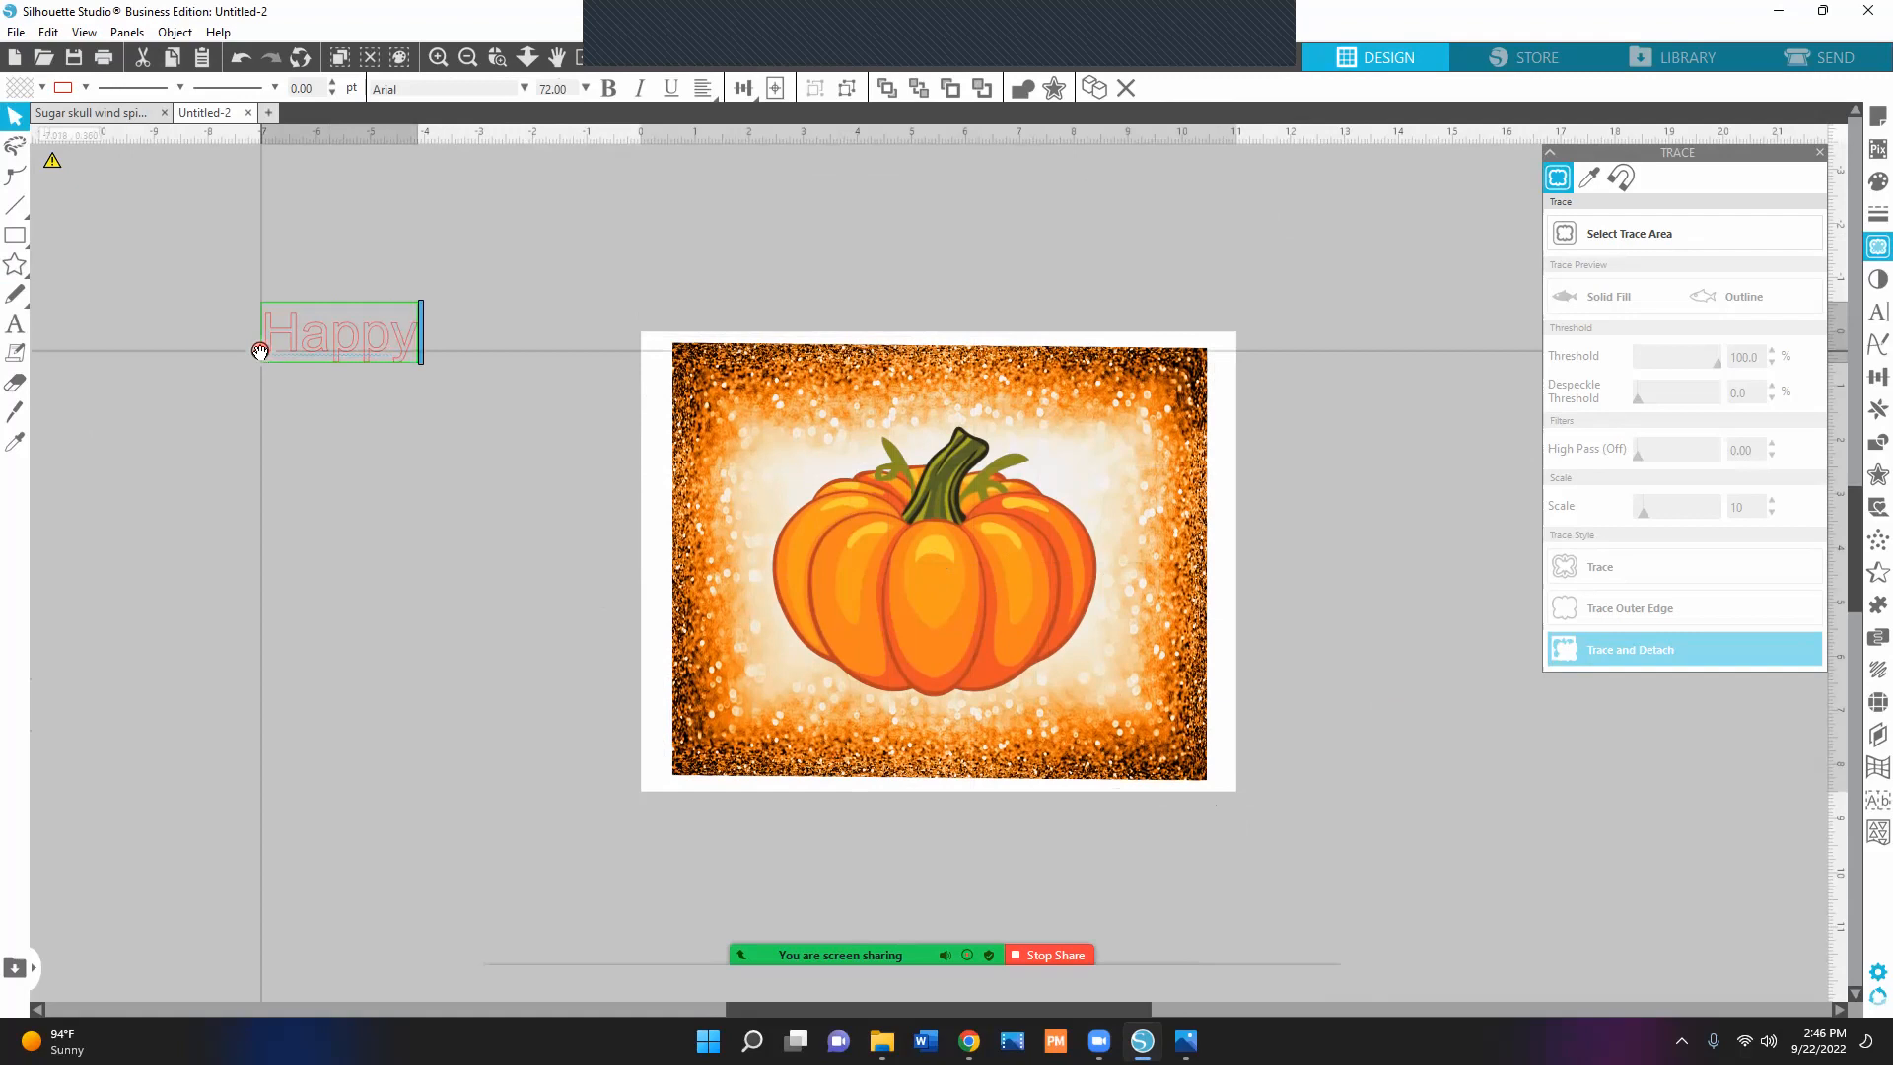
{"action": "key", "text": "Return"}
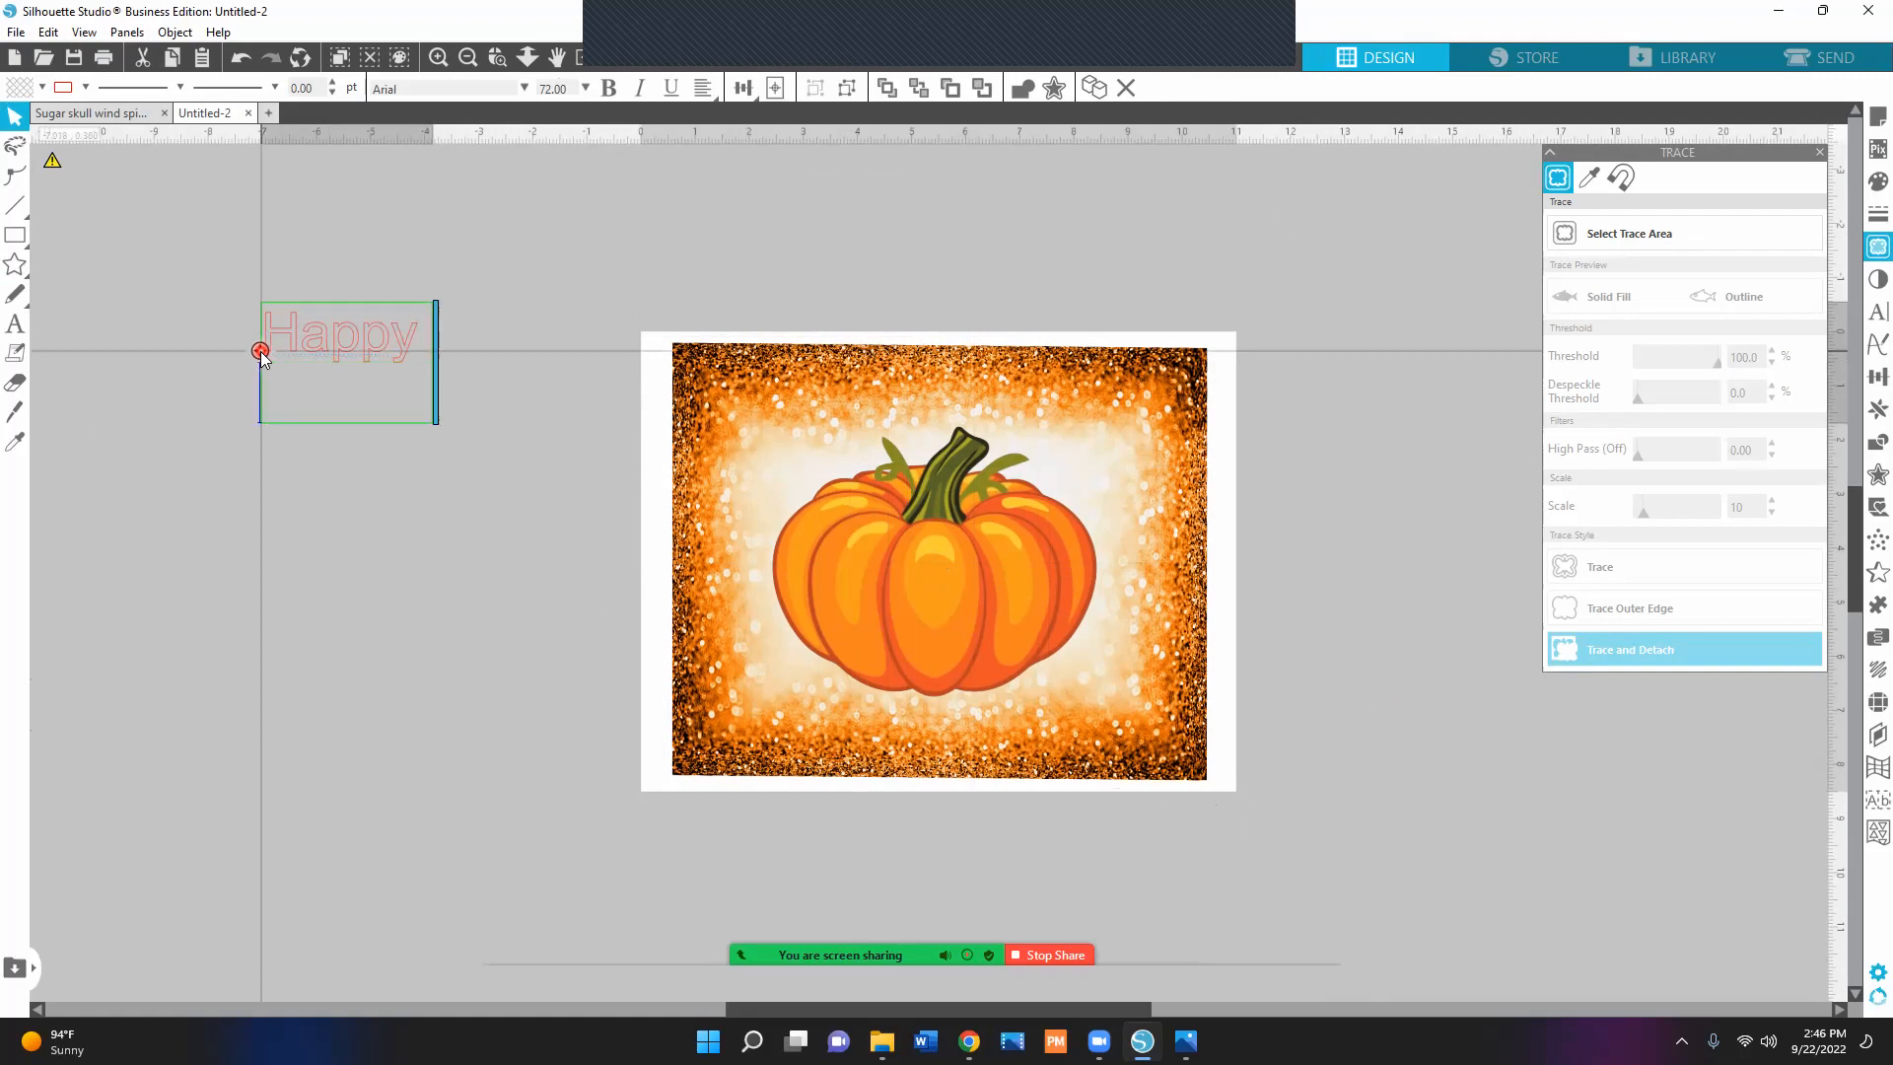
{"action": "type", "text": "Fall"}
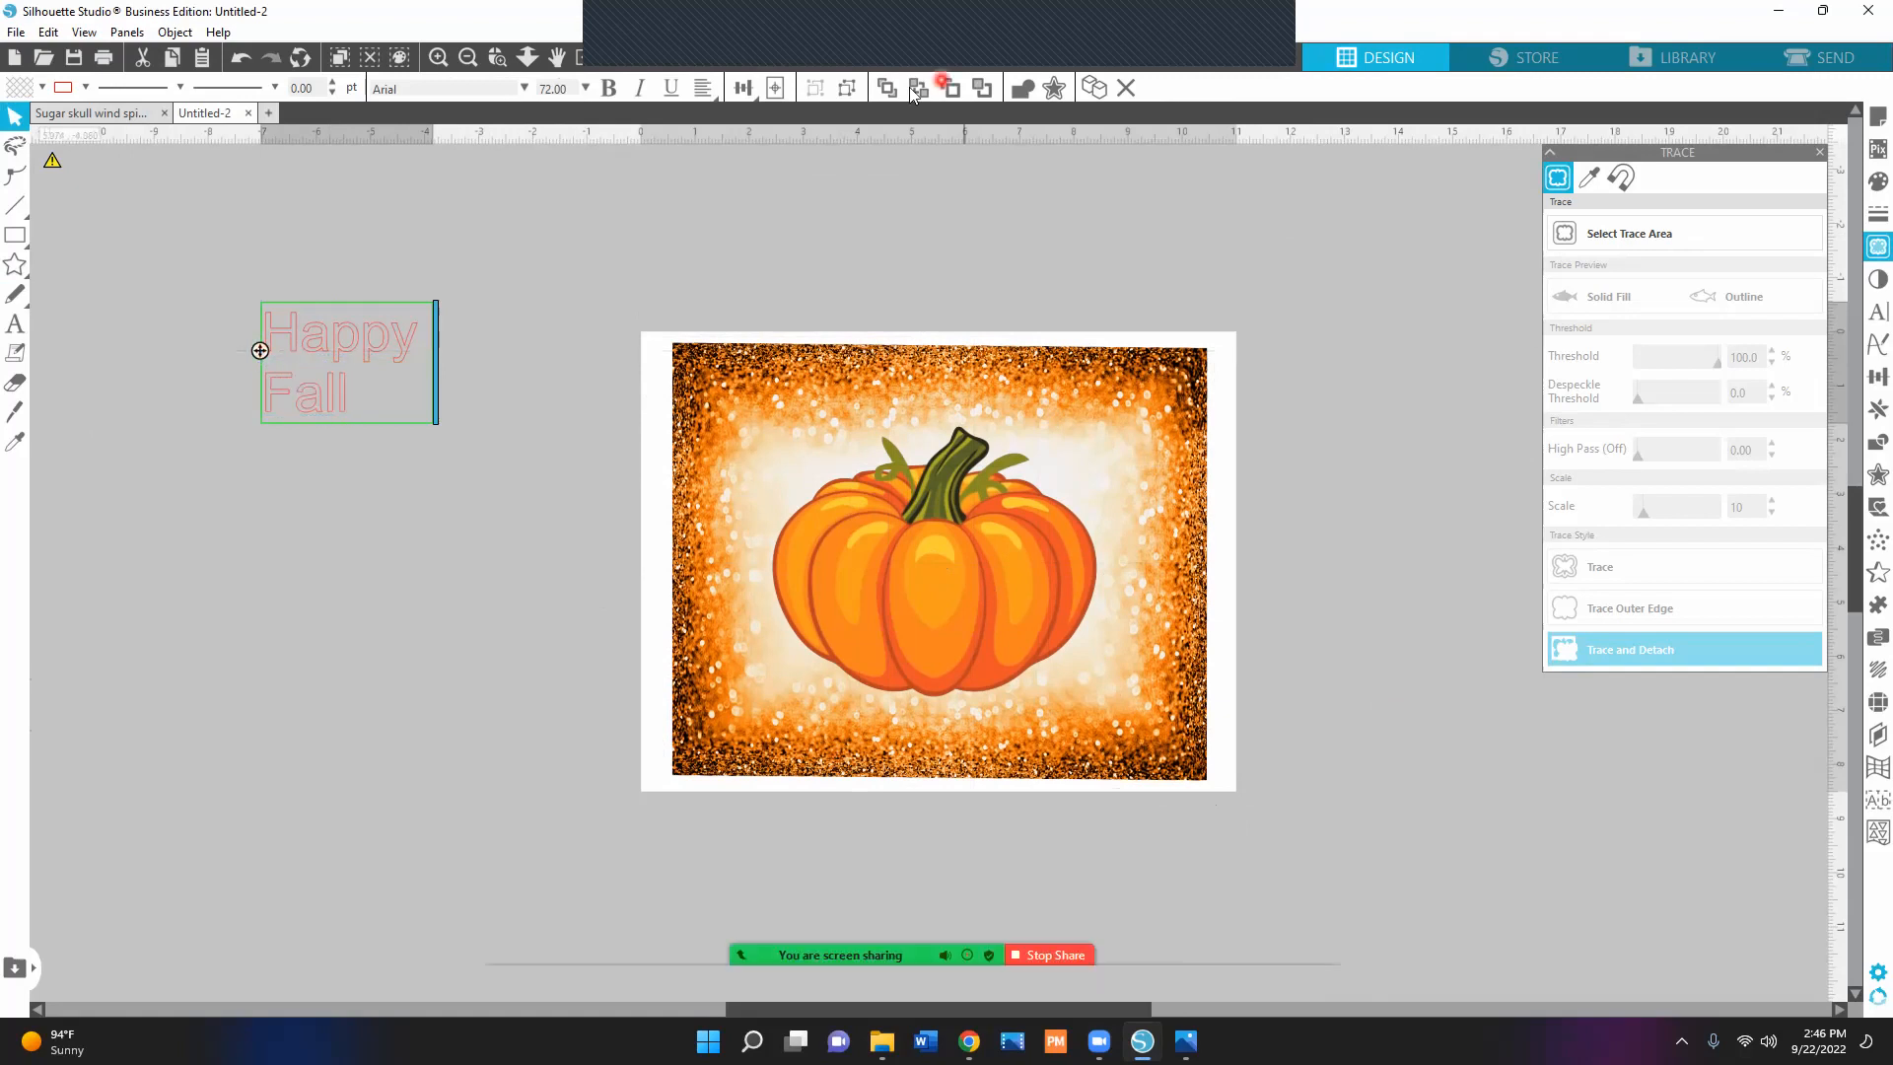
Center-justify the "Happy Fall" text and set its font to Lemon Dreams.
{"action": "left_click", "coordinate": [706, 89]}
{"action": "left_click", "coordinate": [734, 119]}
{"action": "left_click", "coordinate": [668, 224]}
{"action": "left_click", "coordinate": [337, 337]}
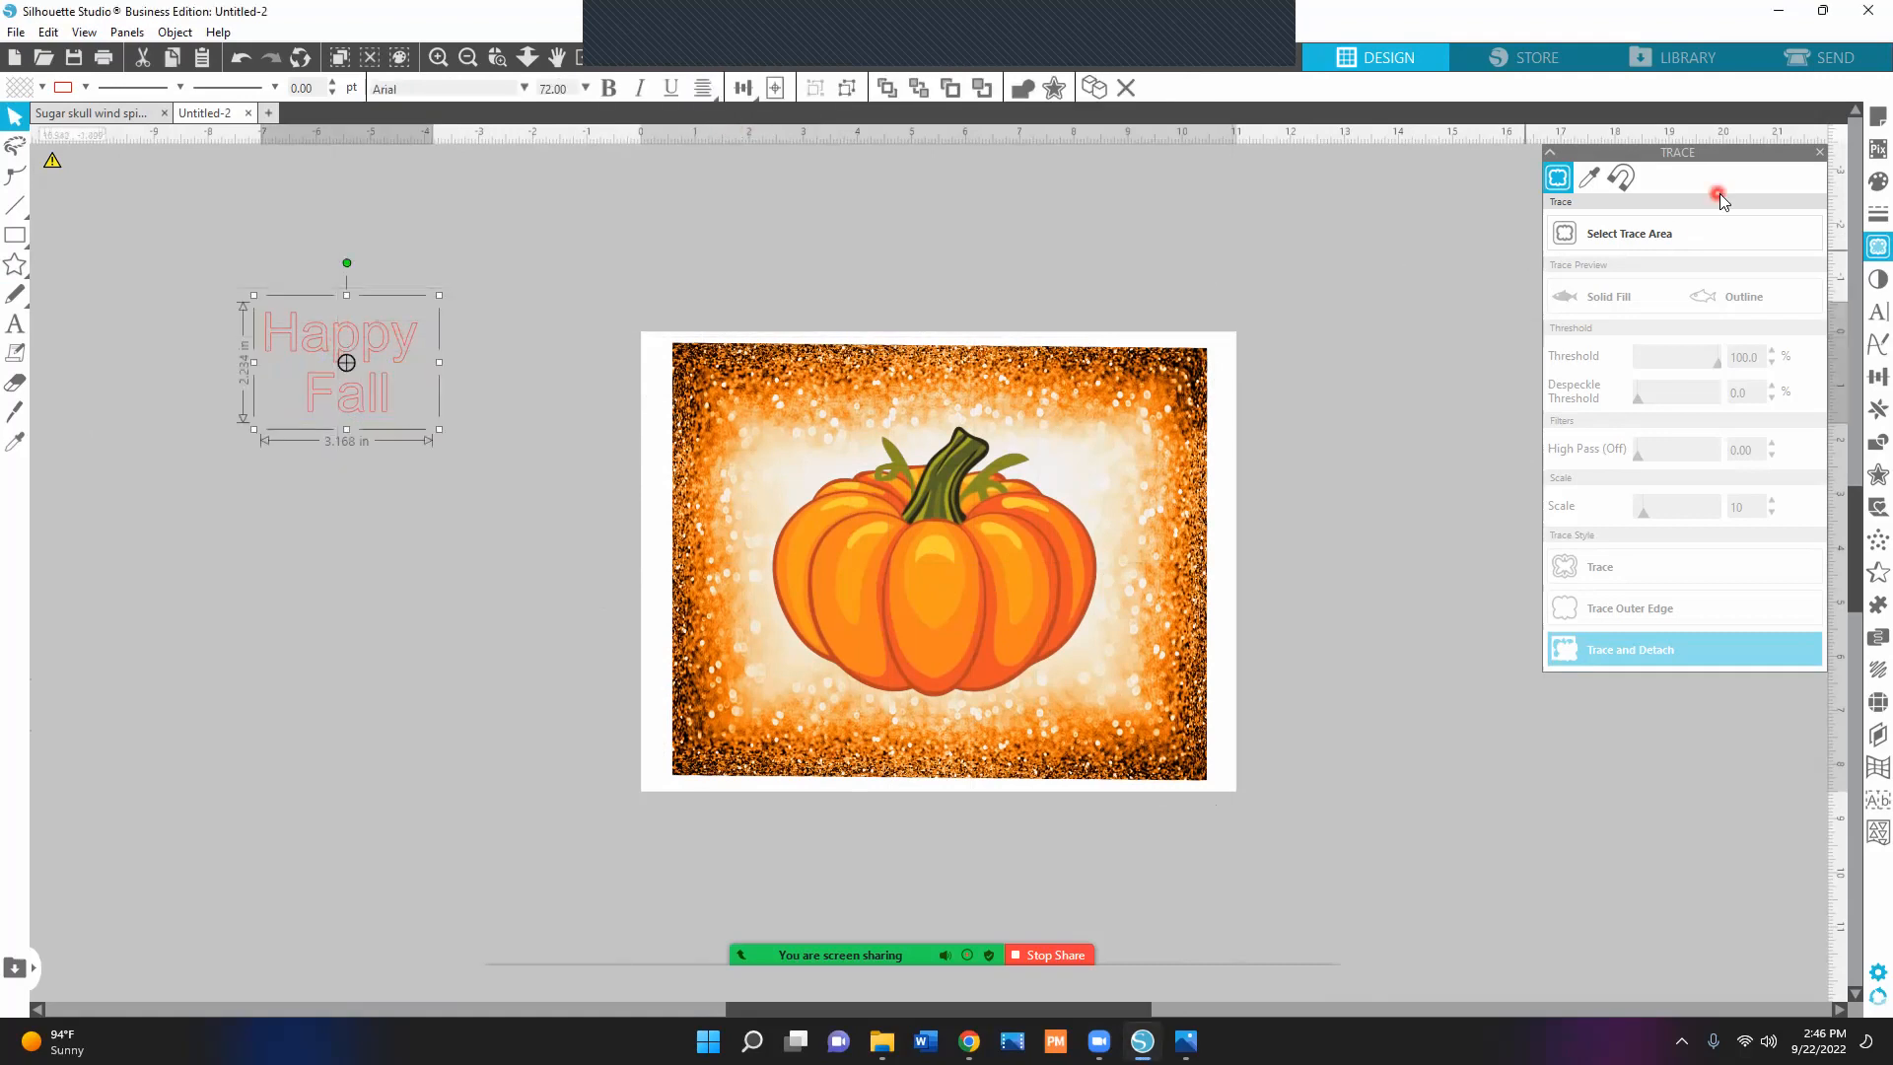
{"action": "left_click", "coordinate": [1866, 323]}
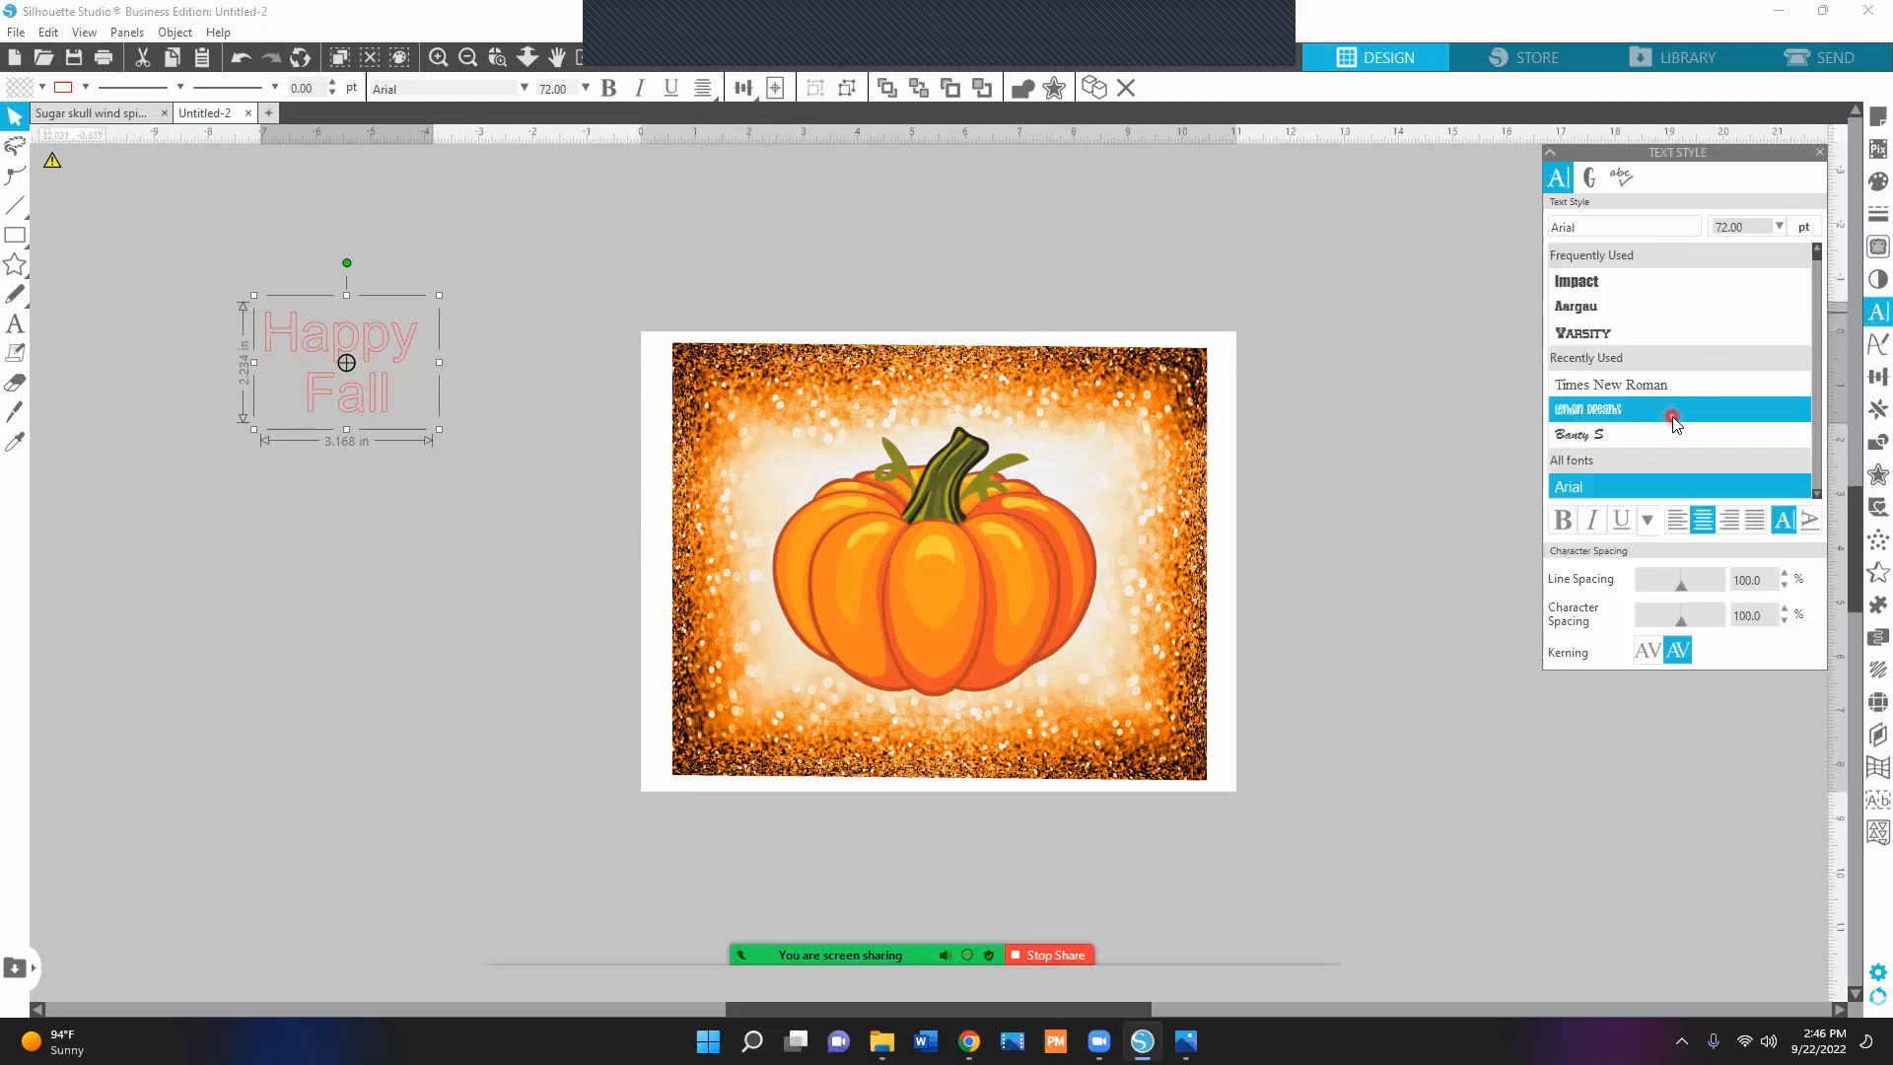
{"action": "left_click", "coordinate": [1673, 416]}
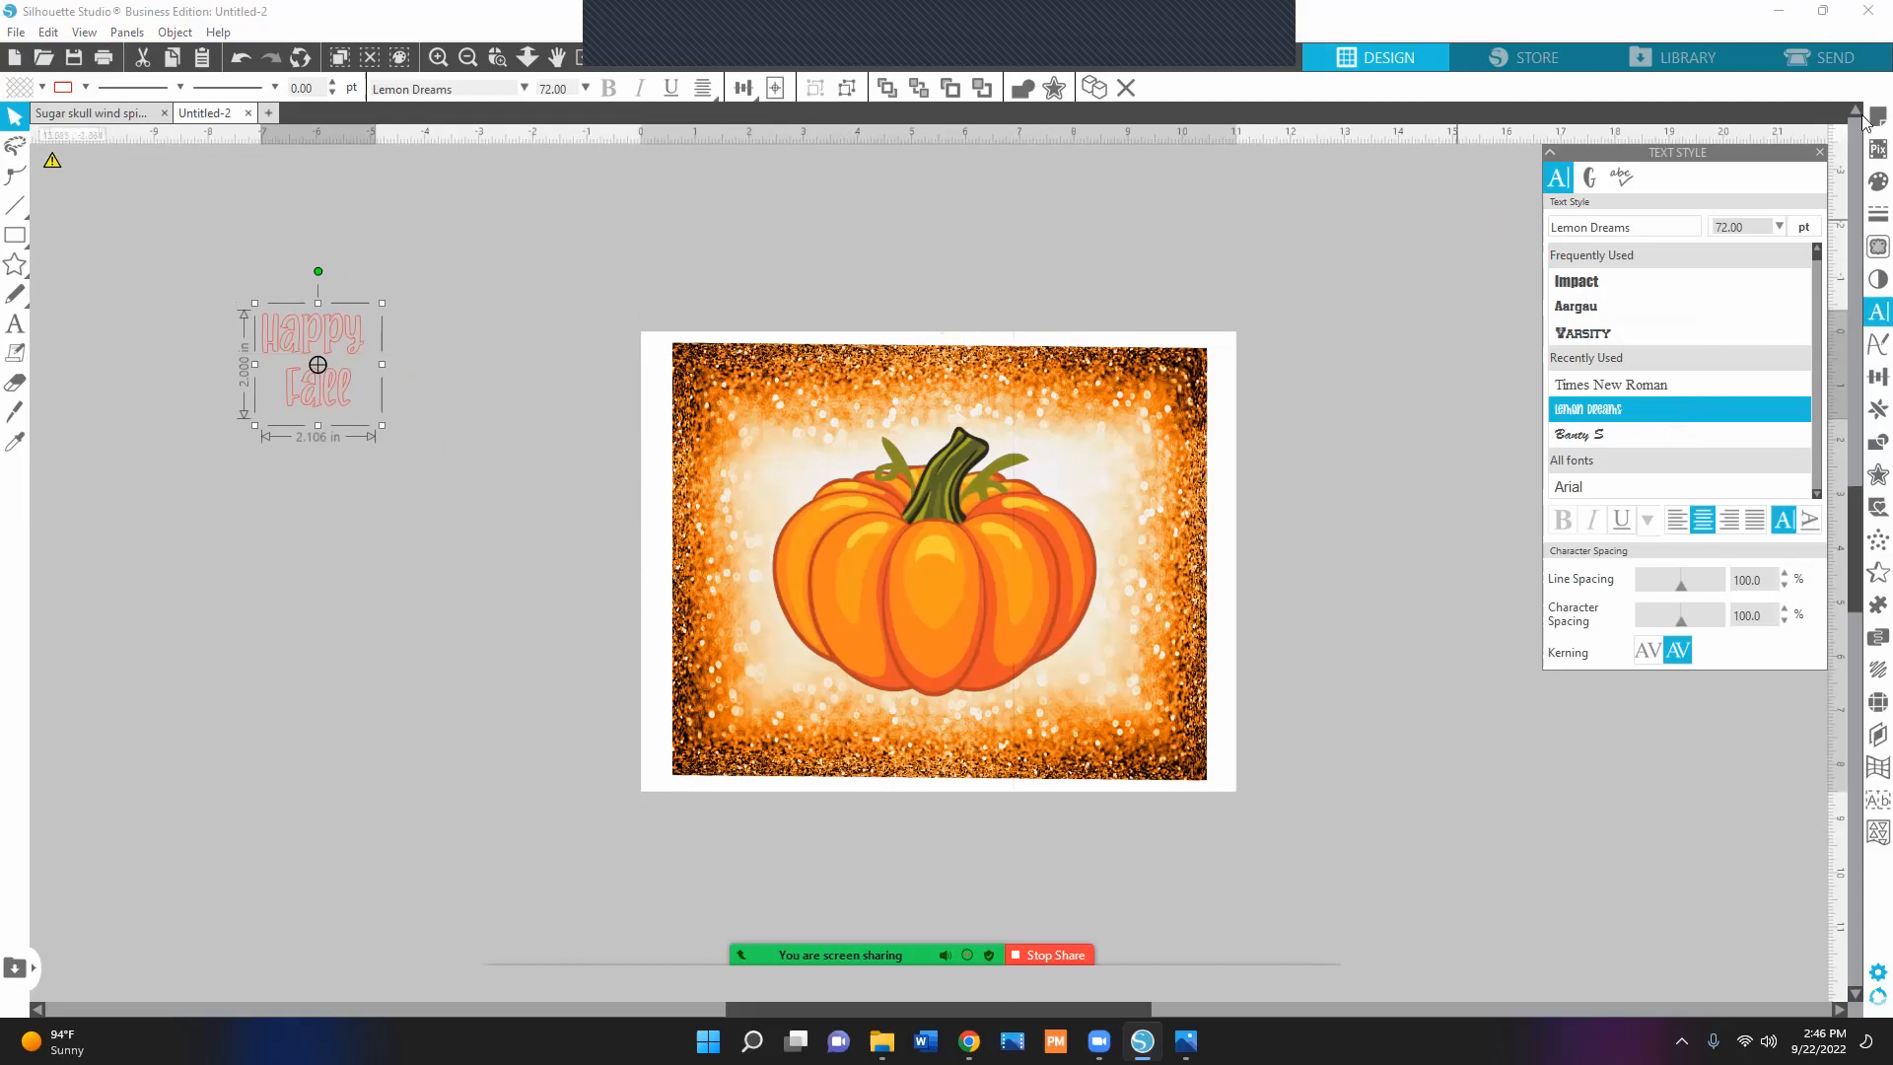
Fill the "Happy Fall" text with brown (87603E) and remove its red outline.
{"action": "left_click", "coordinate": [1863, 191]}
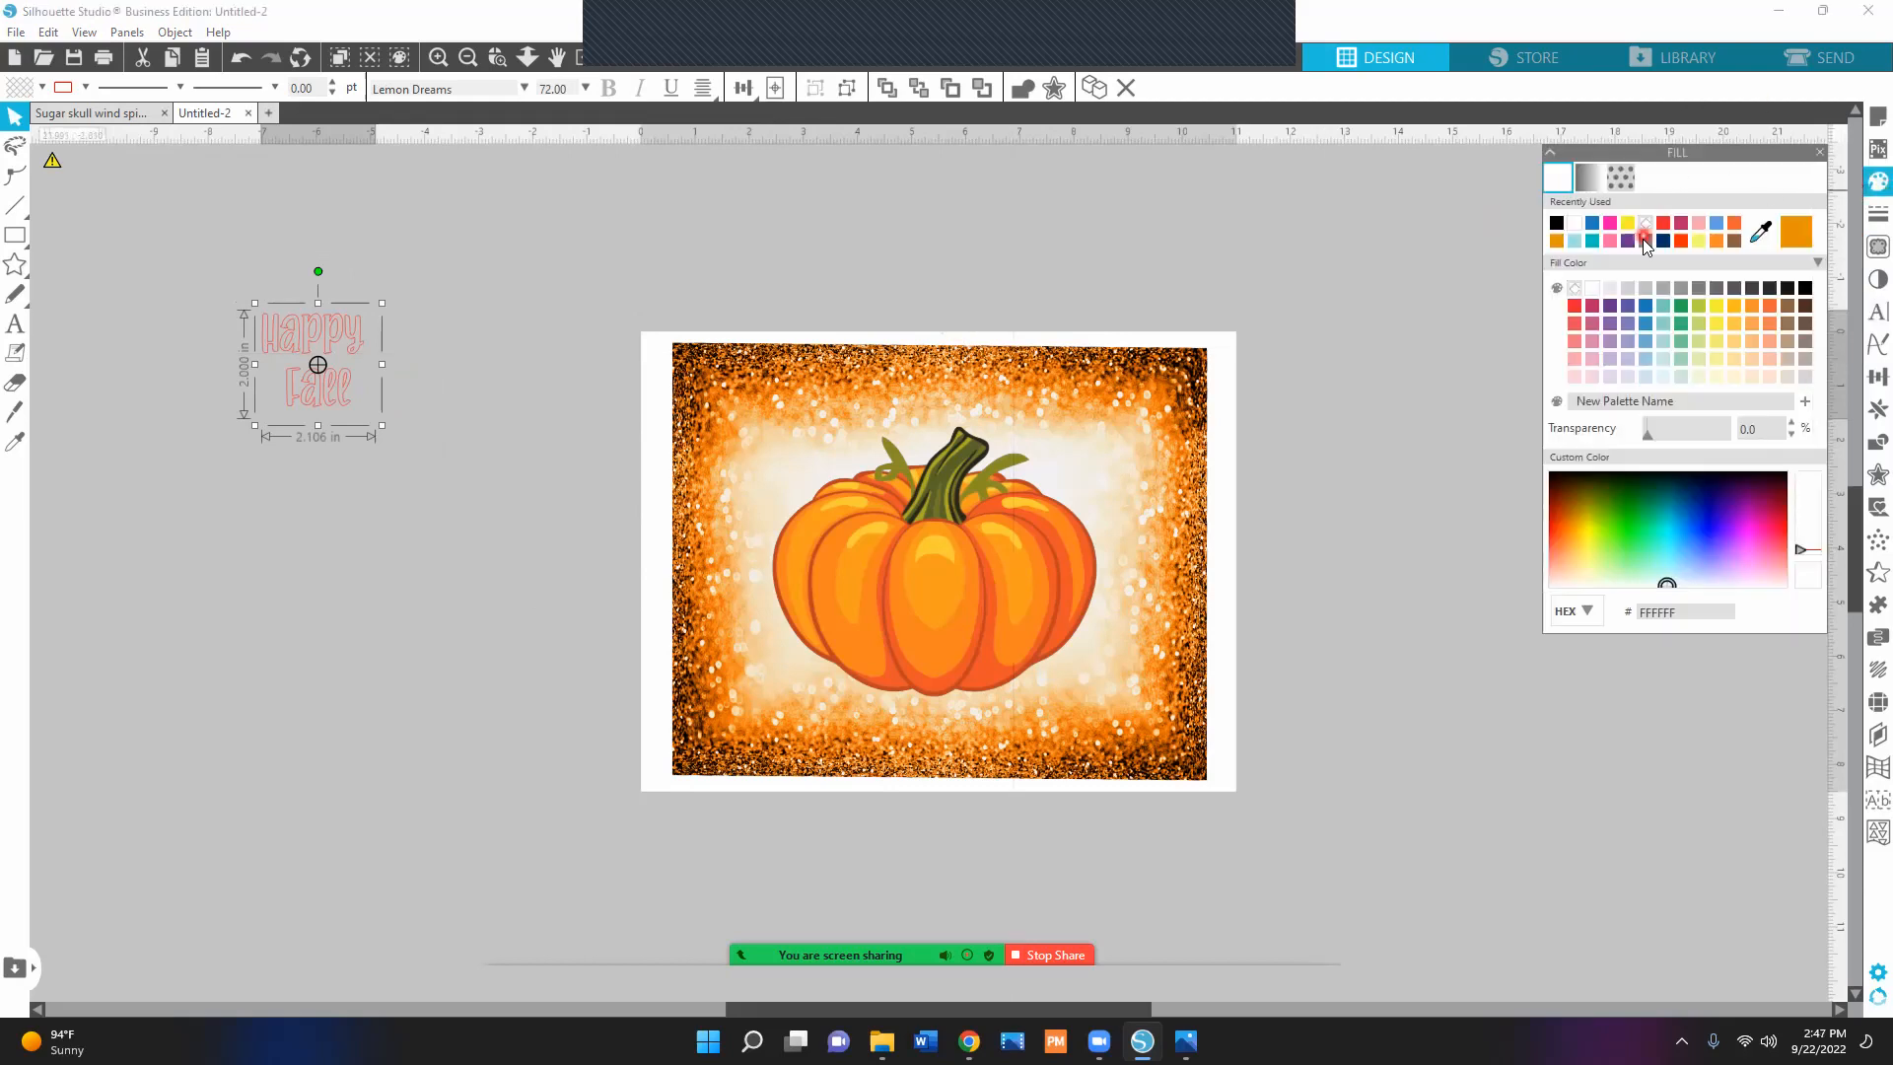
{"action": "left_click", "coordinate": [1794, 303]}
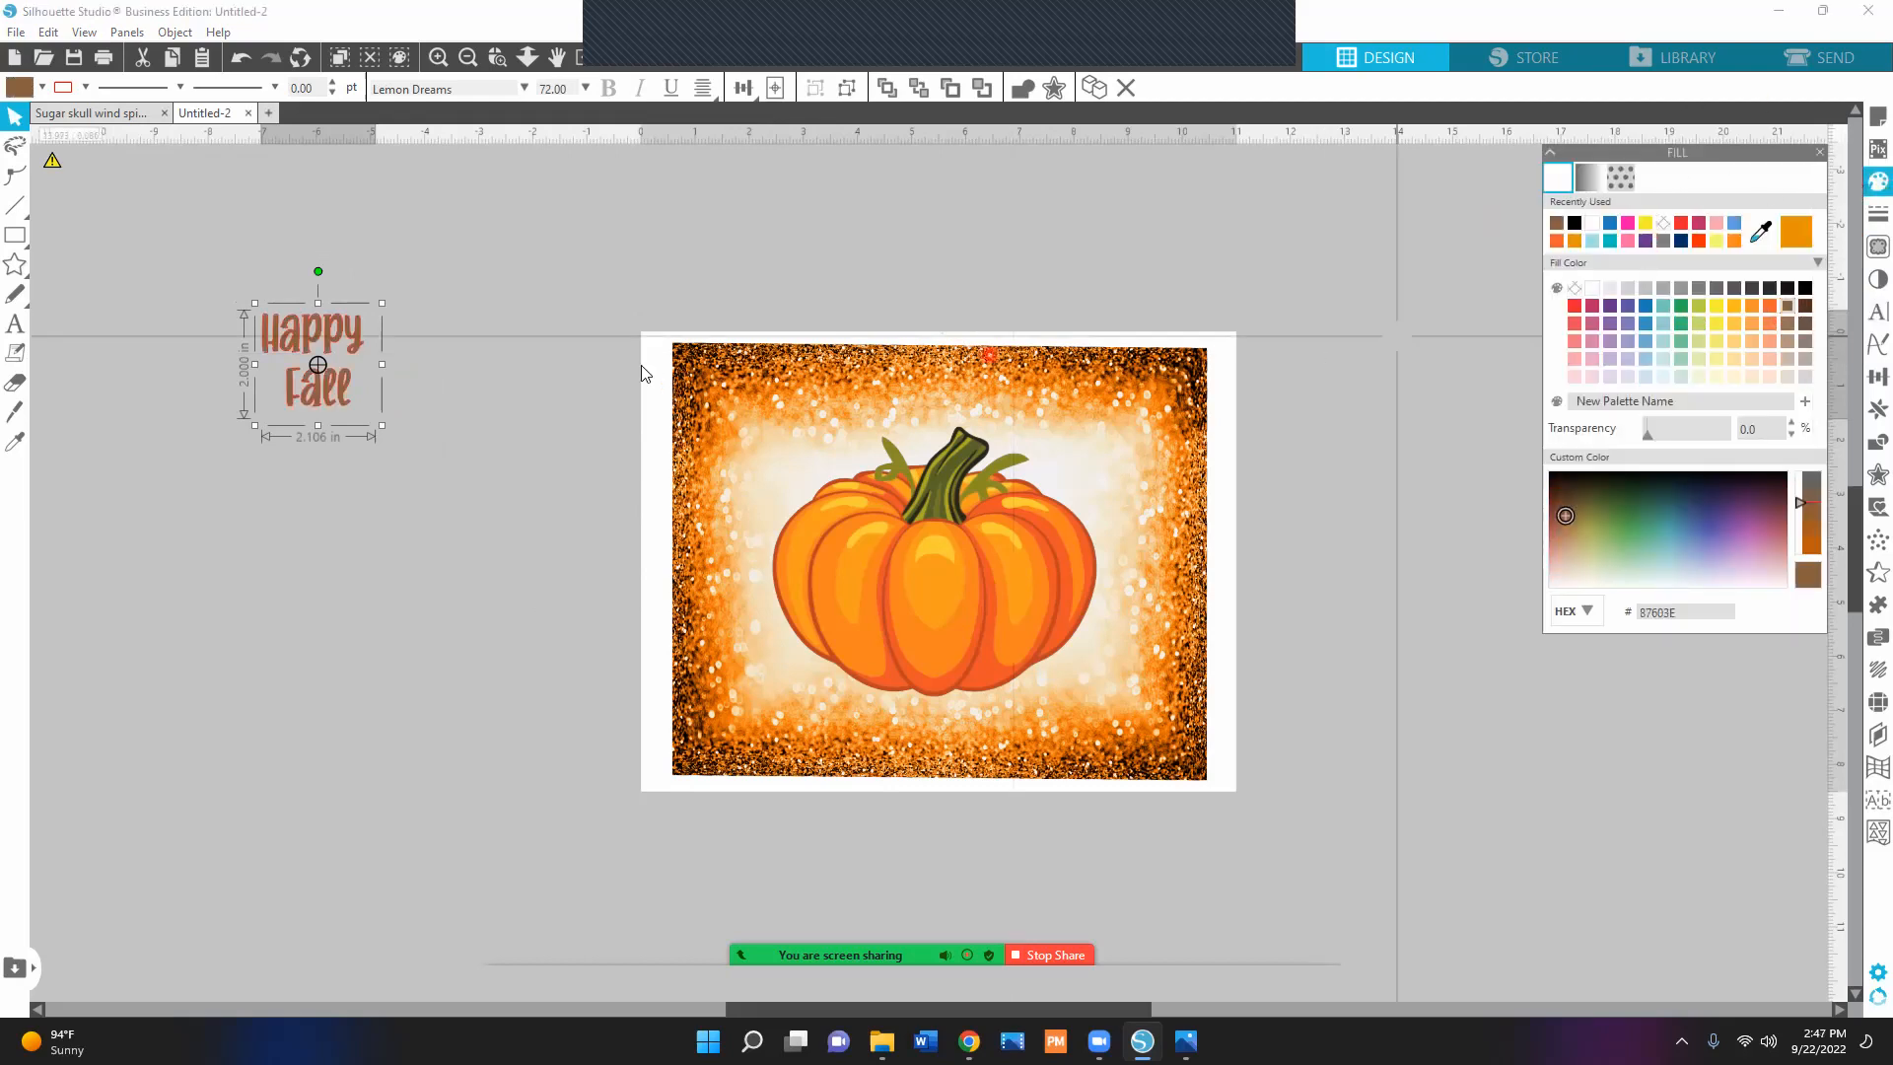
{"action": "left_click", "coordinate": [65, 91]}
{"action": "left_click", "coordinate": [73, 122]}
{"action": "left_click_drag", "start_coordinate": [297, 350], "coordinate": [323, 395]}
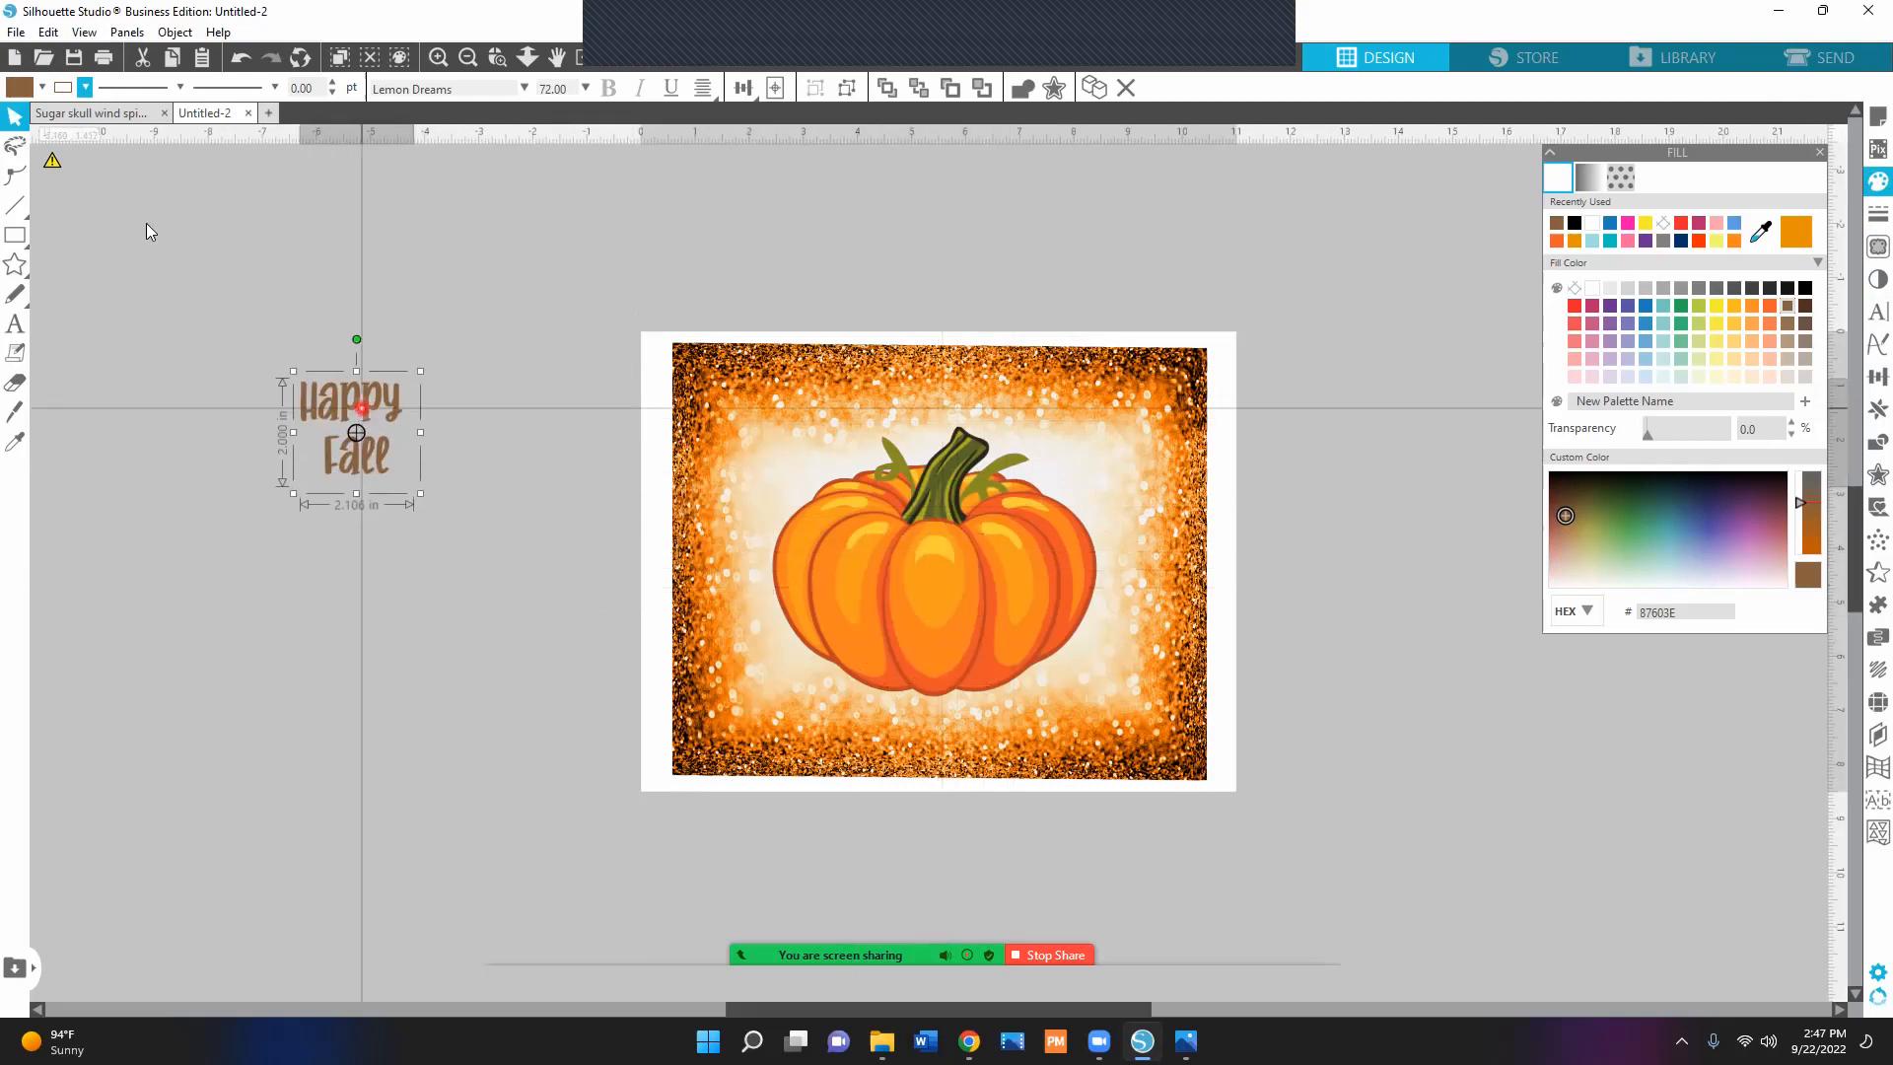
Change the "Happy Fall" text fill to black and shift the text slightly toward the page.
{"action": "left_click", "coordinate": [41, 87]}
{"action": "left_click", "coordinate": [38, 117]}
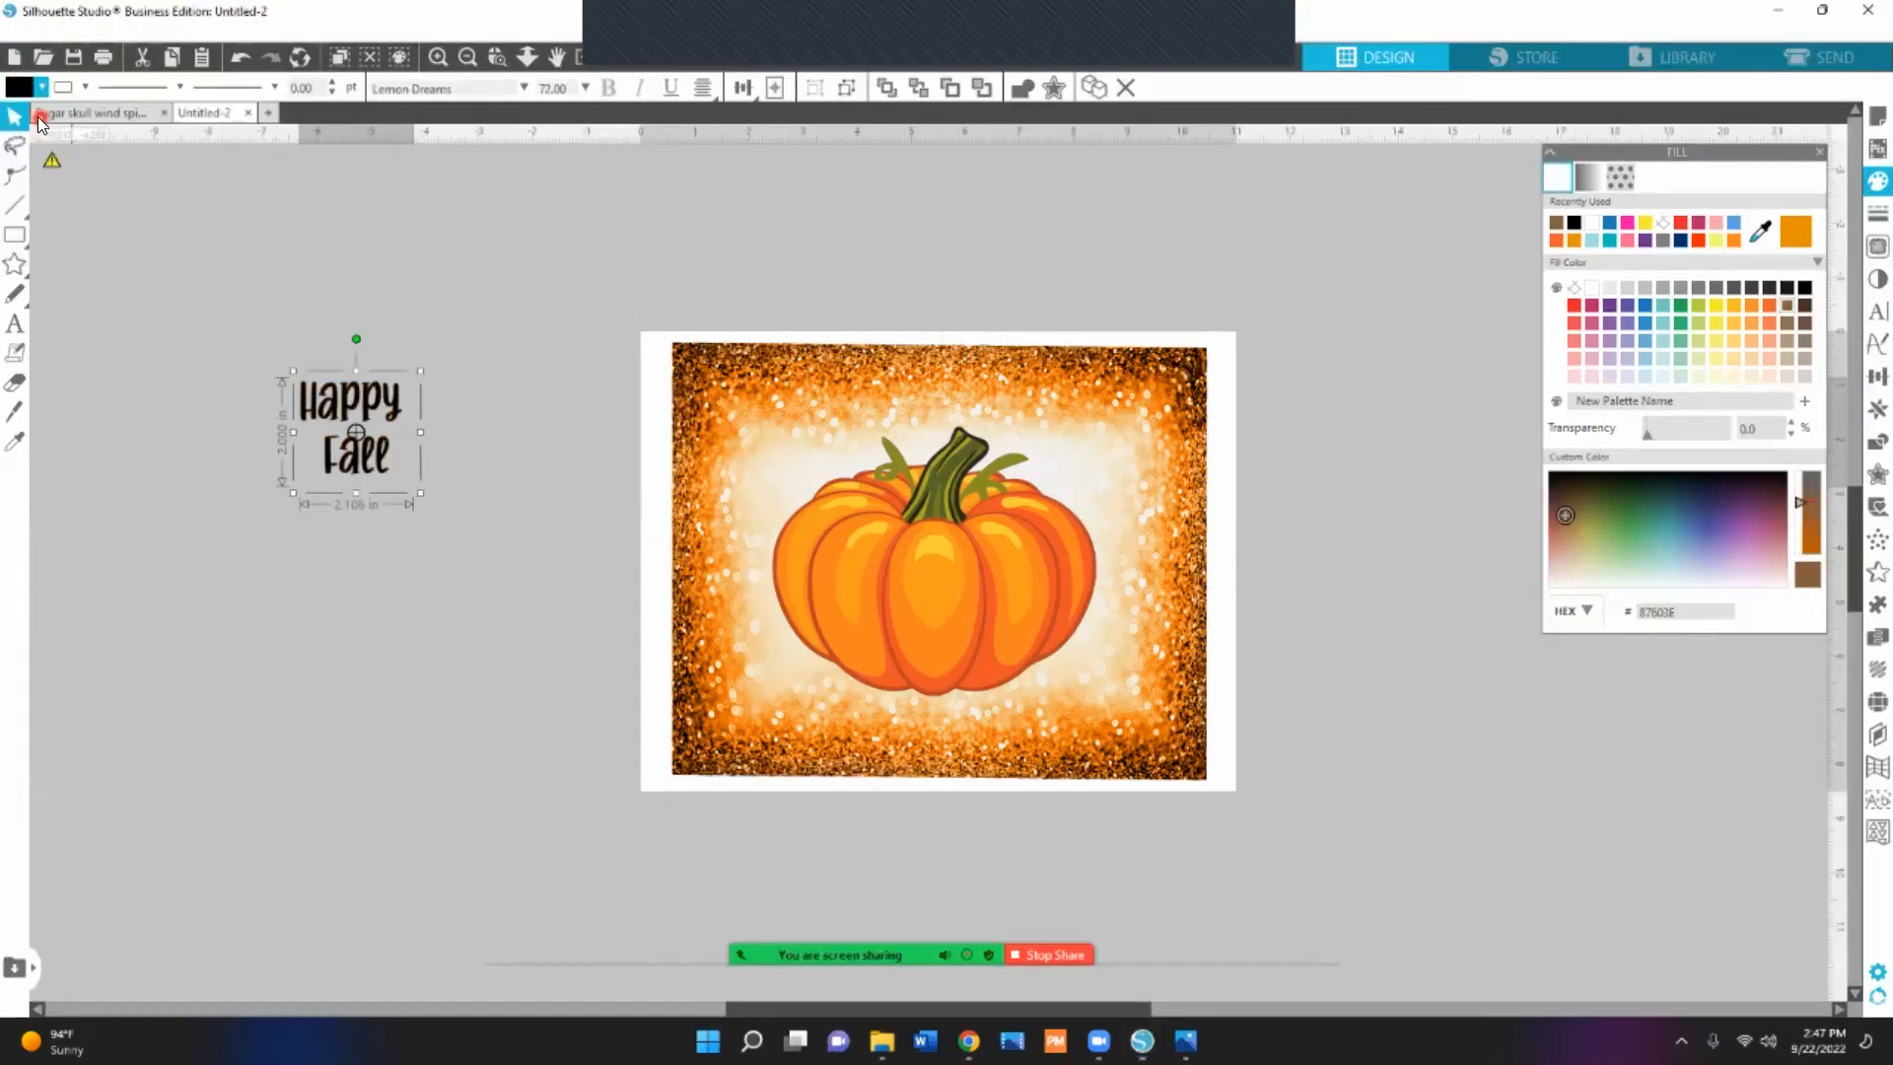
{"action": "left_click_drag", "start_coordinate": [403, 425], "coordinate": [436, 459]}
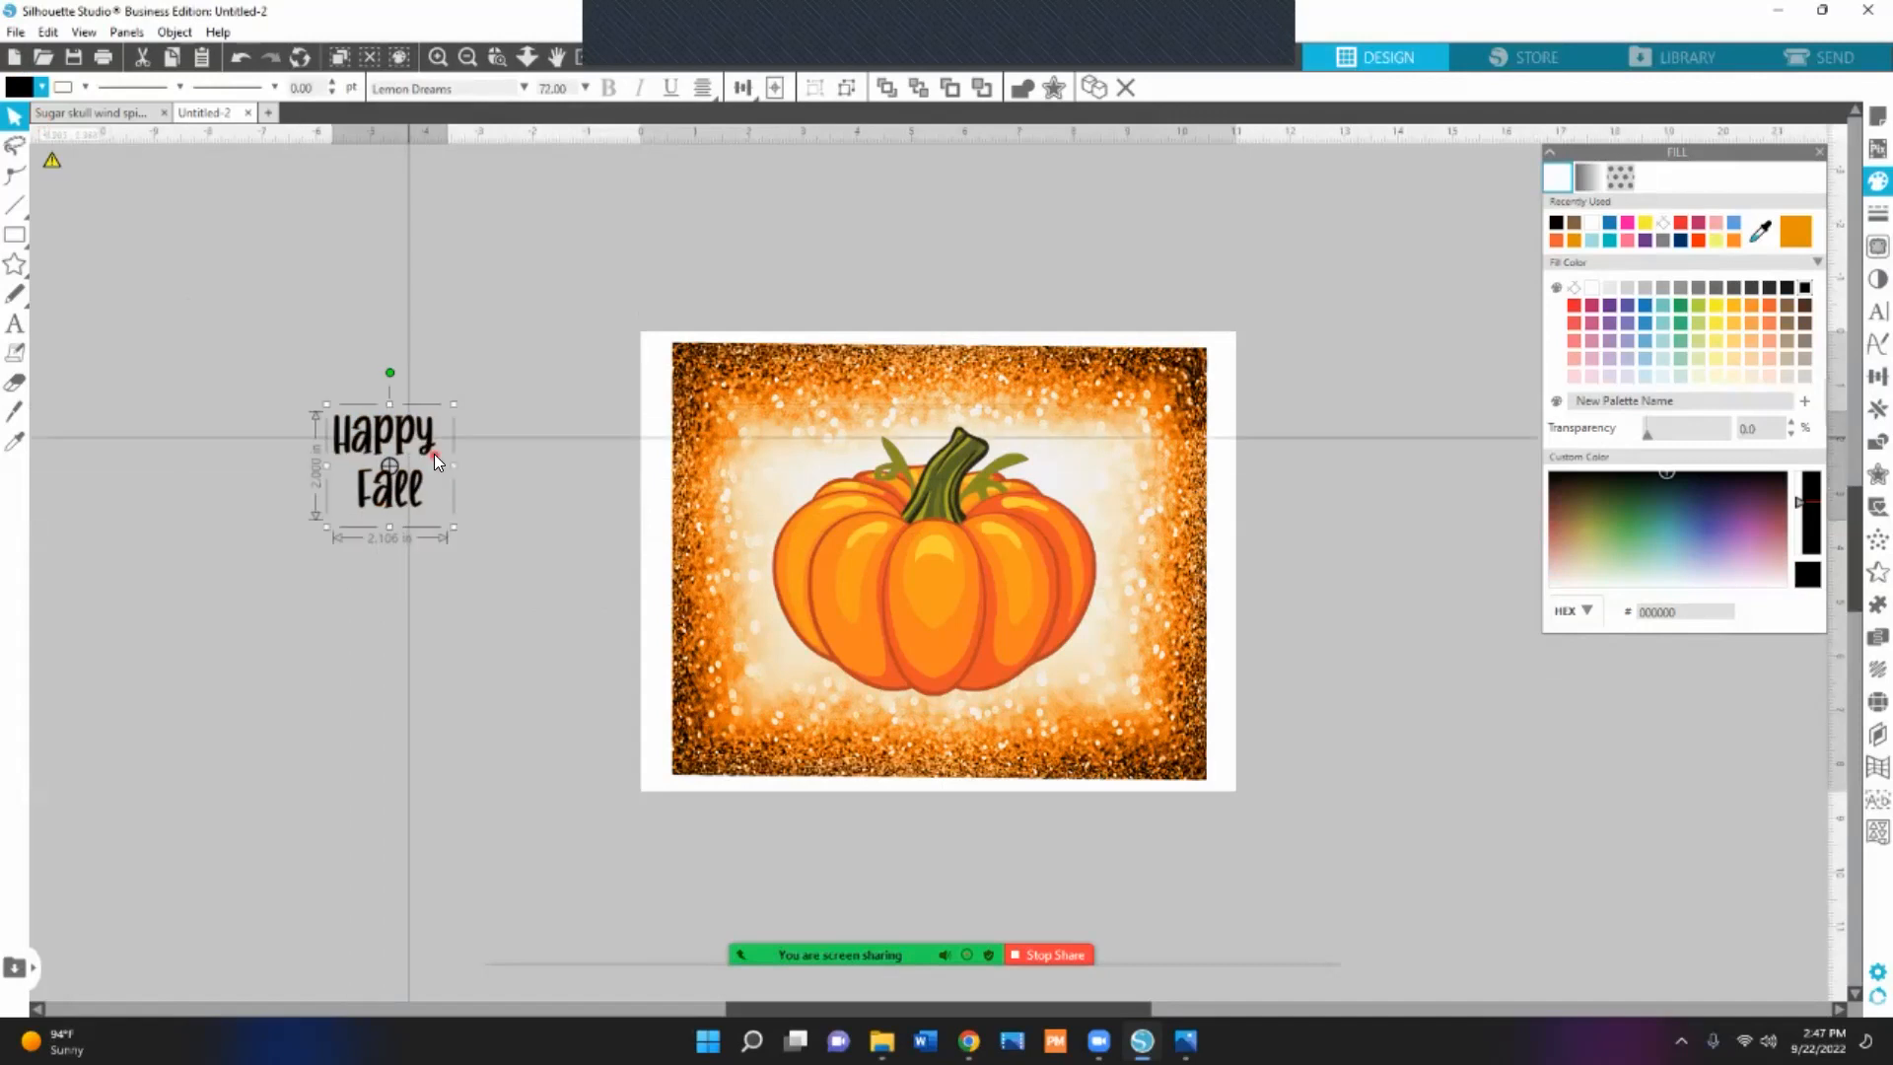
Enlarge the "Happy Fall" text to about 4 in wide.
{"action": "left_click", "coordinate": [507, 582]}
{"action": "left_click", "coordinate": [397, 492]}
{"action": "left_click_drag", "start_coordinate": [479, 548], "coordinate": [567, 781]}
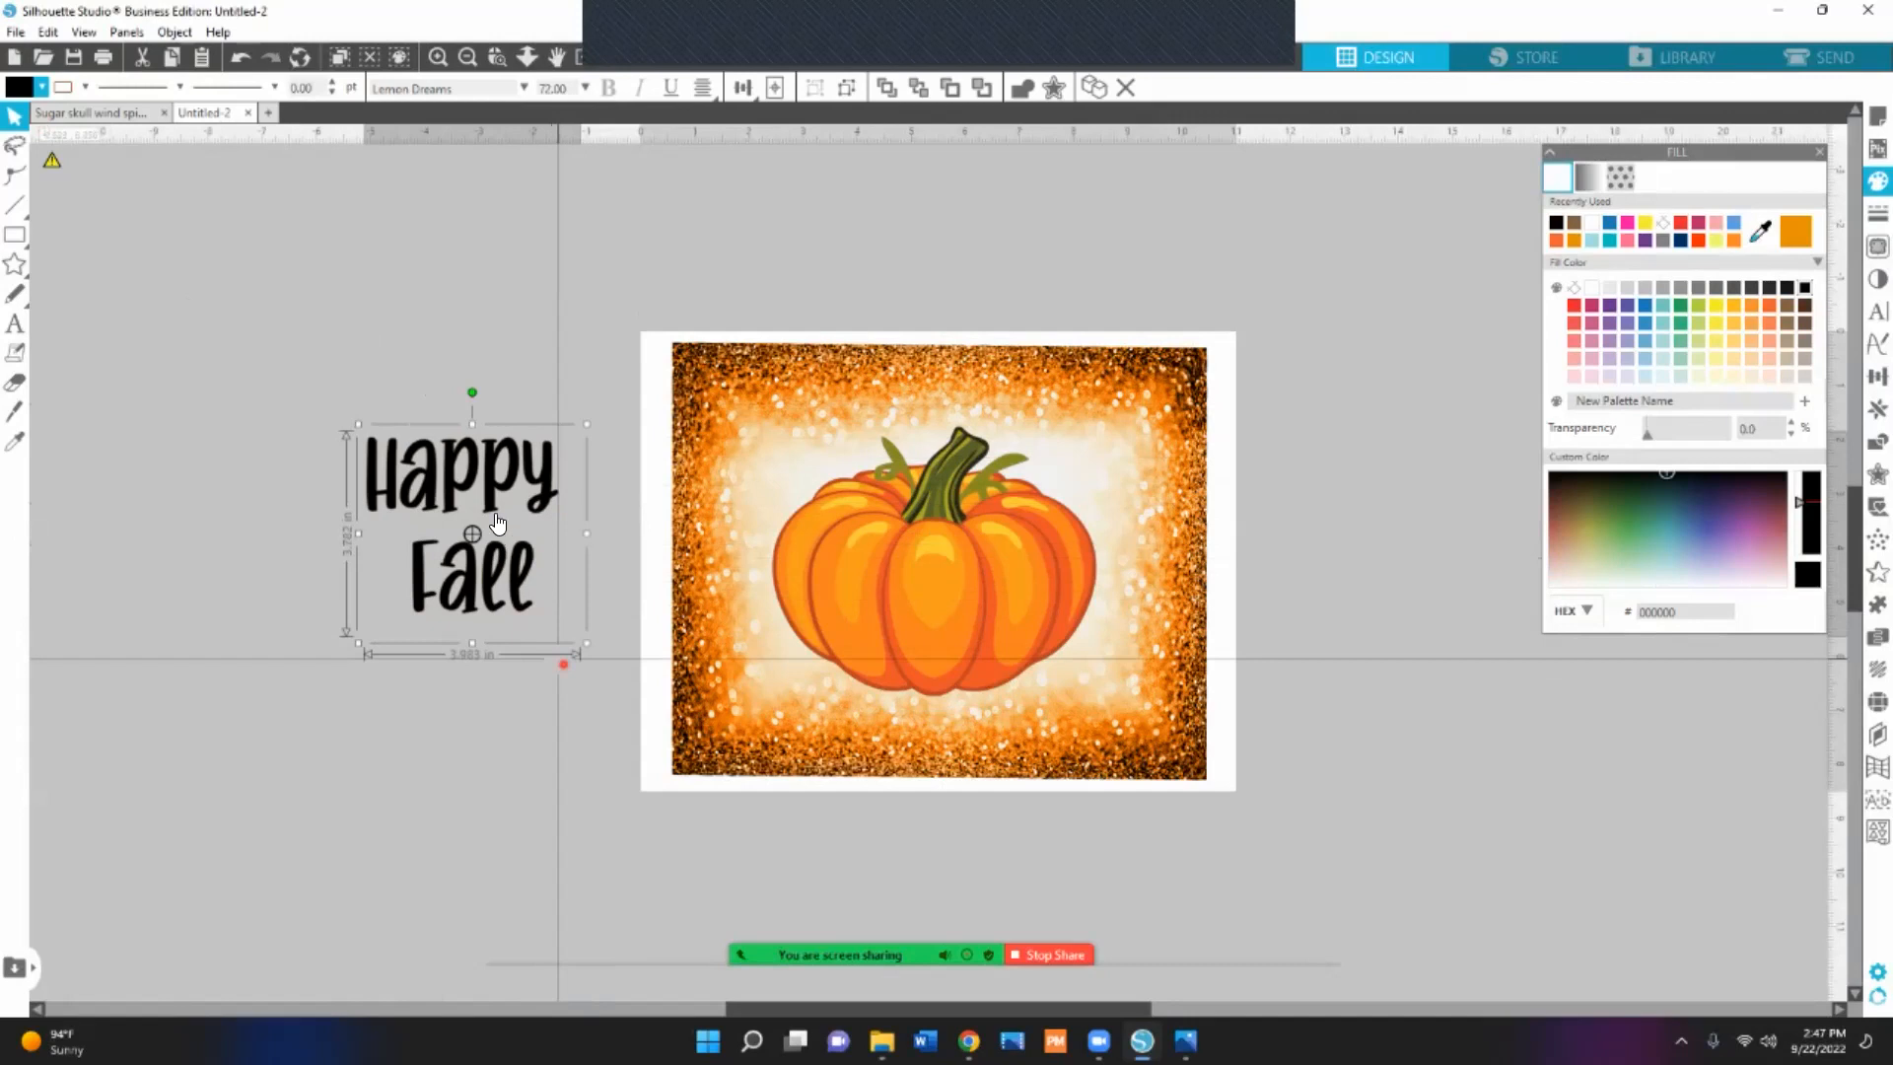
Move the "Happy Fall" text onto the pumpkin and resize it to about 3.36 in wide.
{"action": "left_click_drag", "start_coordinate": [488, 453], "coordinate": [966, 546]}
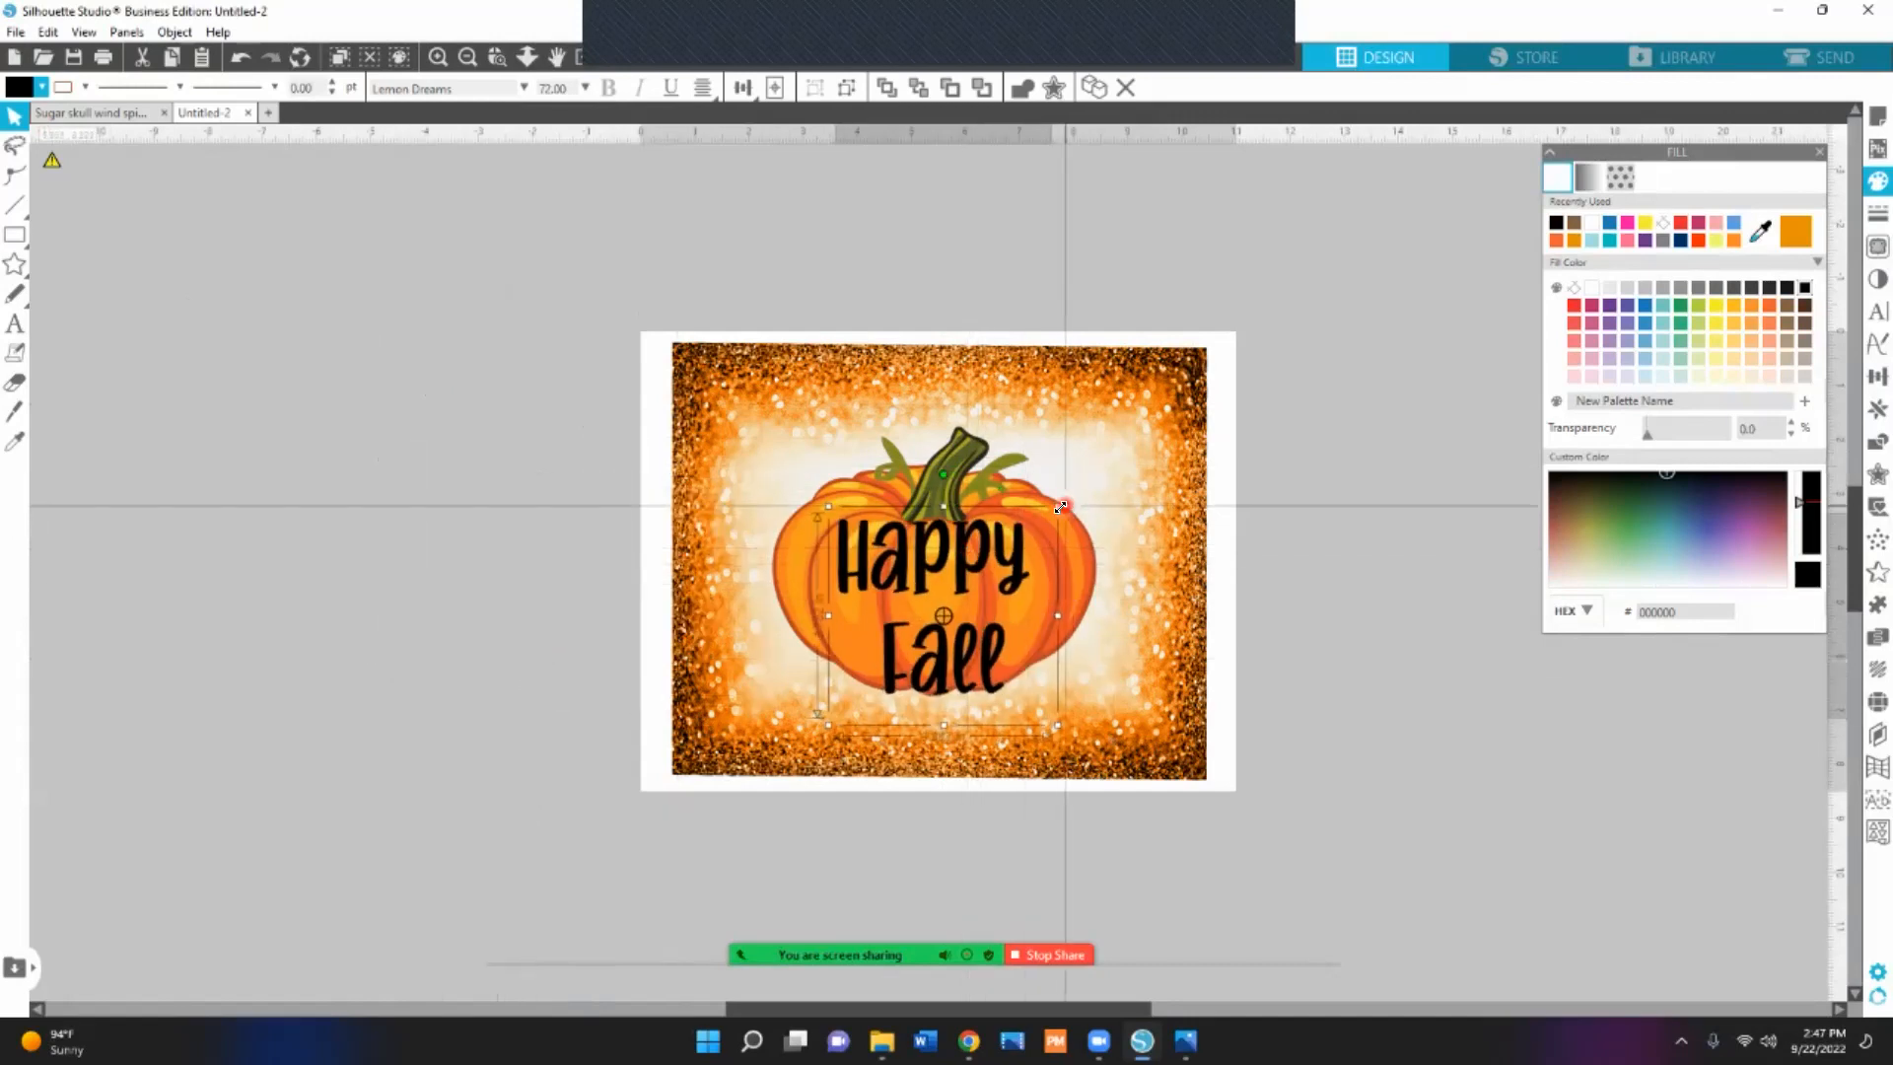
{"action": "left_click_drag", "start_coordinate": [1058, 507], "coordinate": [976, 552]}
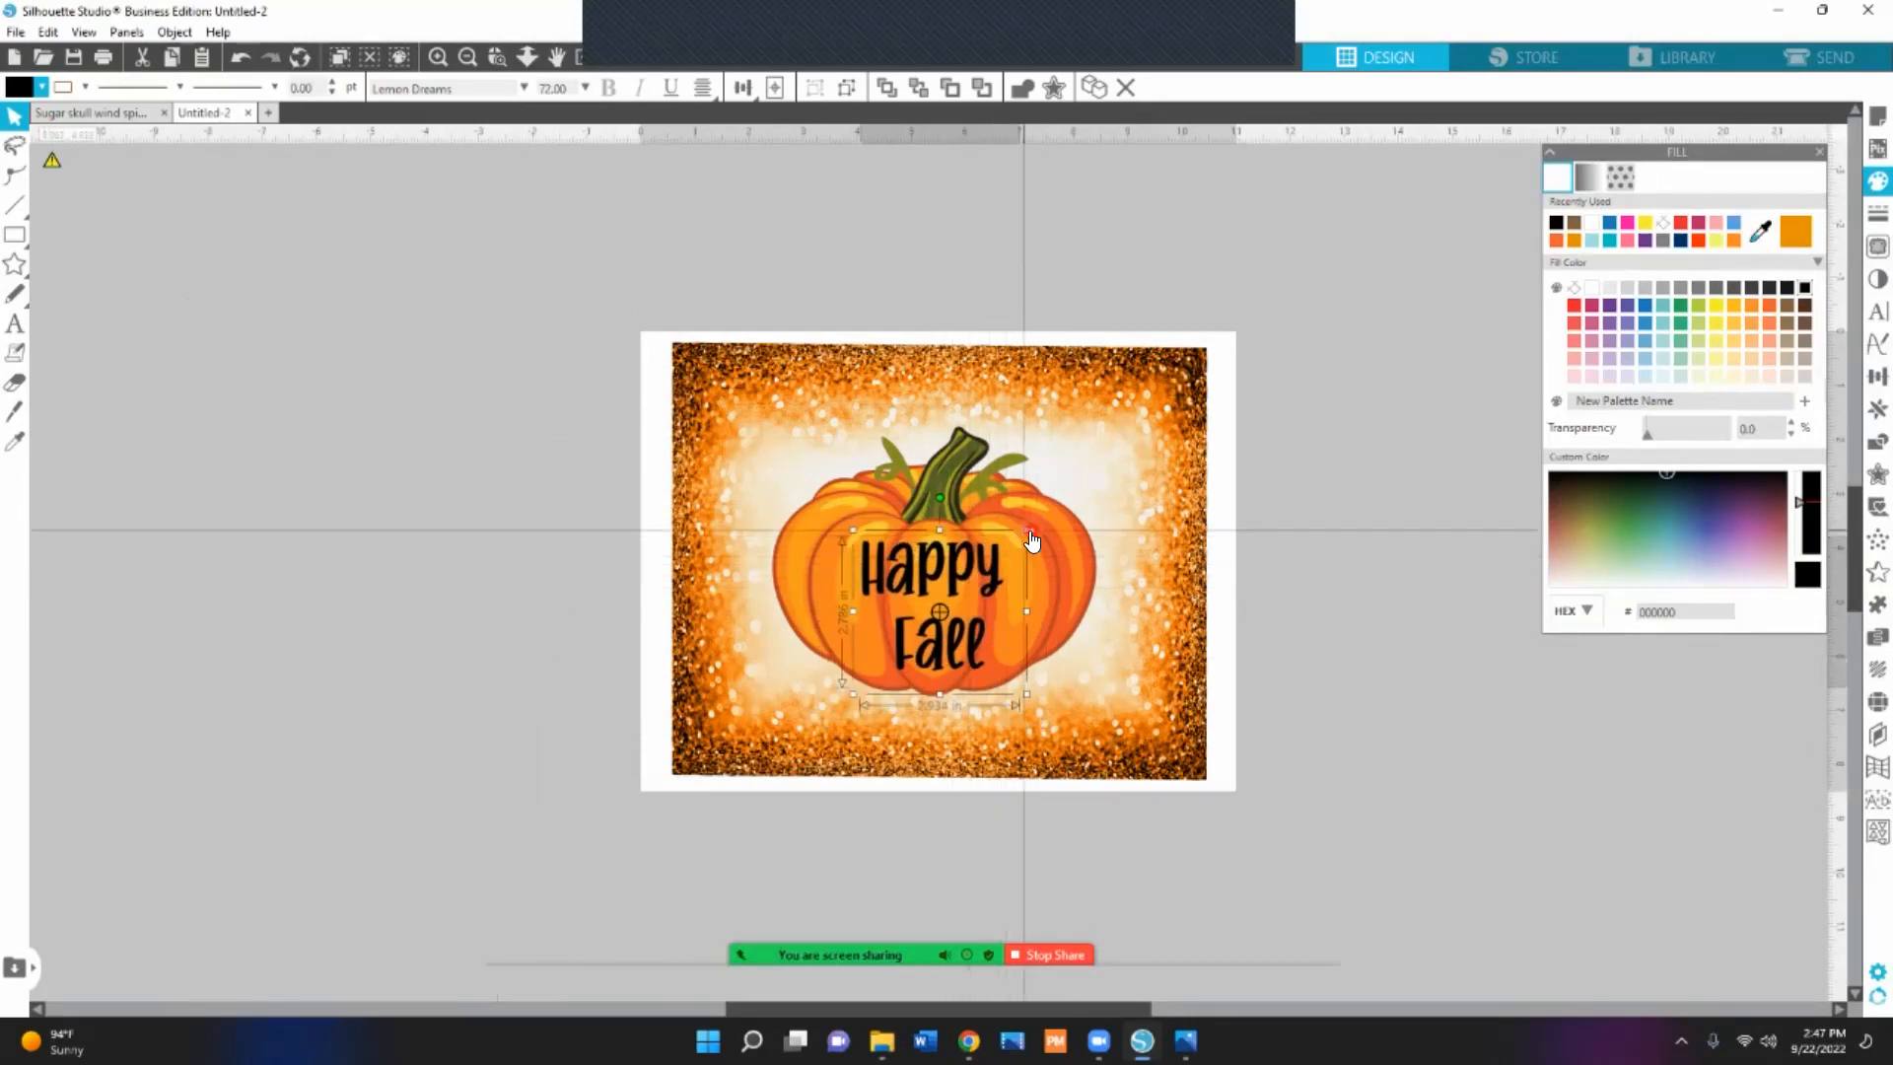
{"action": "left_click_drag", "start_coordinate": [1027, 530], "coordinate": [962, 564]}
Undo the accidental move of the pumpkin.
{"action": "left_click", "coordinate": [964, 568]}
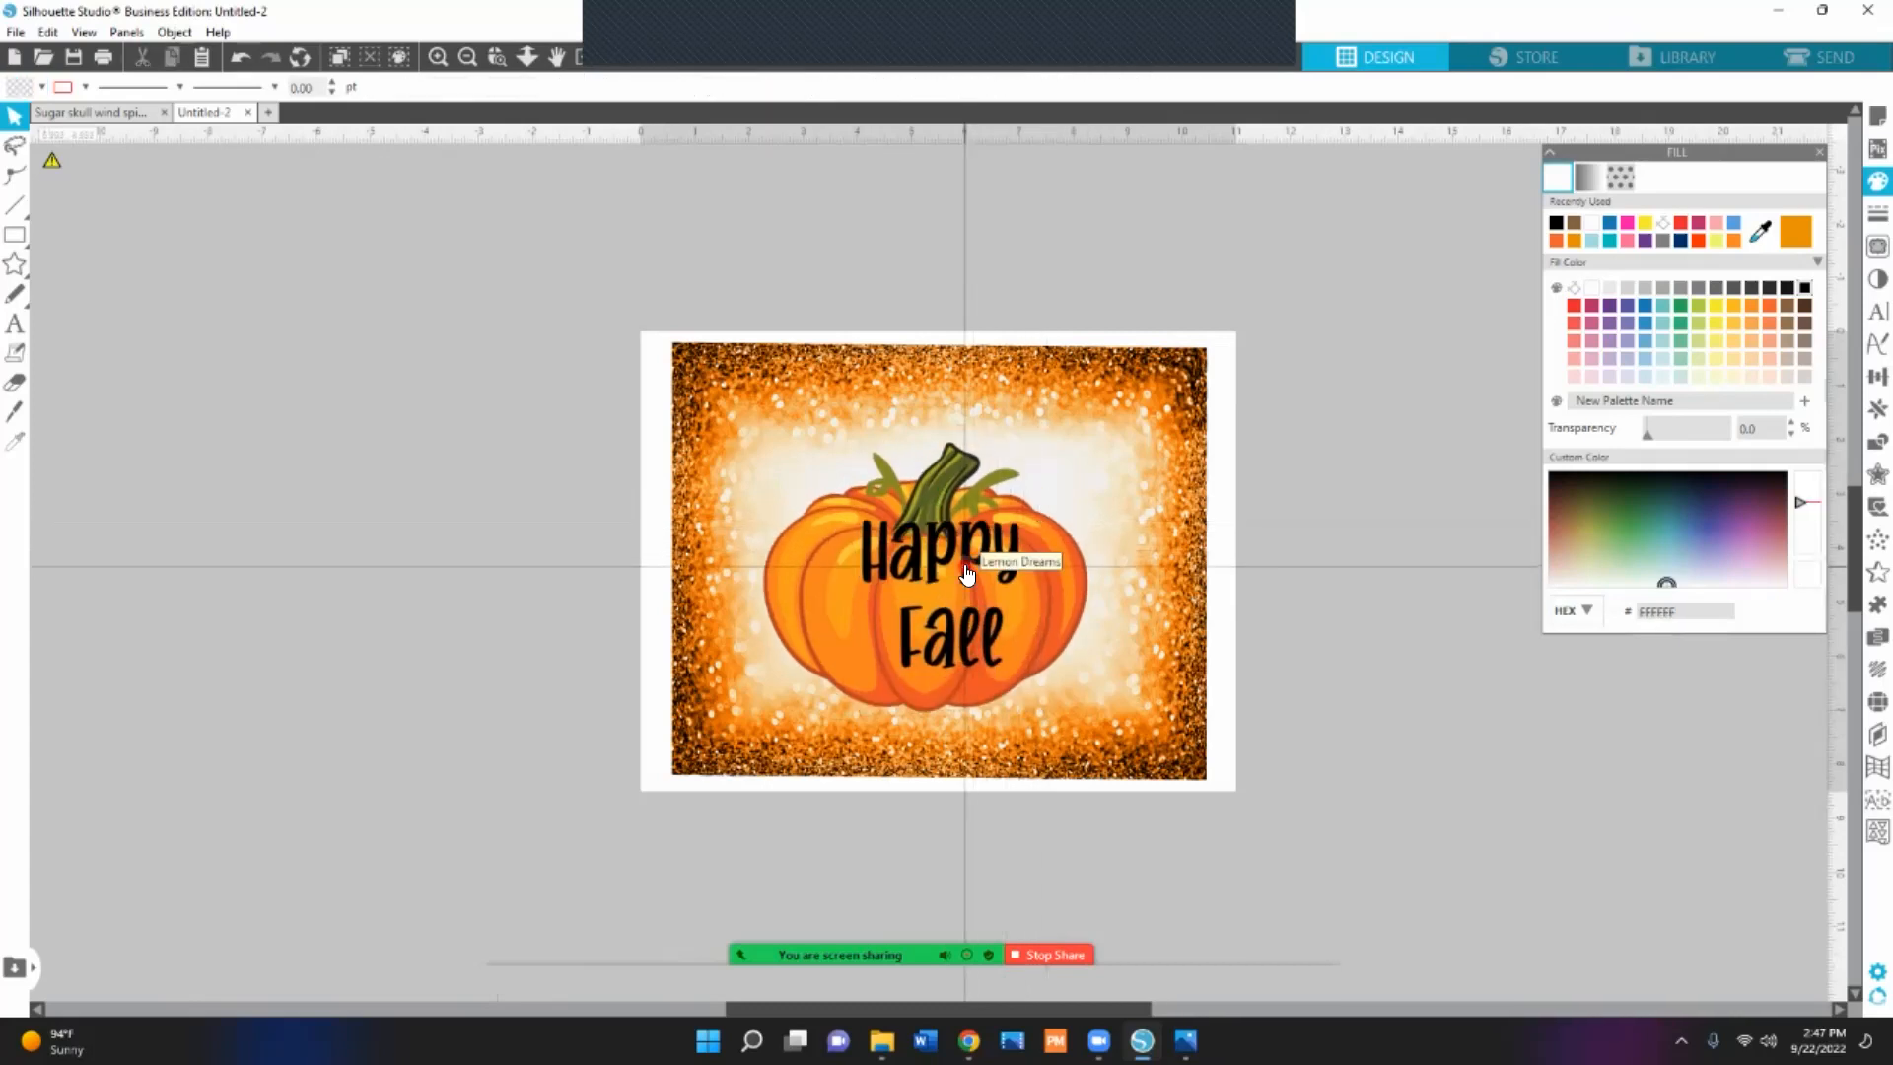
{"action": "key", "text": "ctrl+z"}
Reposition the "Happy Fall" text on the pumpkin and apply Align Middle to it.
{"action": "left_click", "coordinate": [966, 573]}
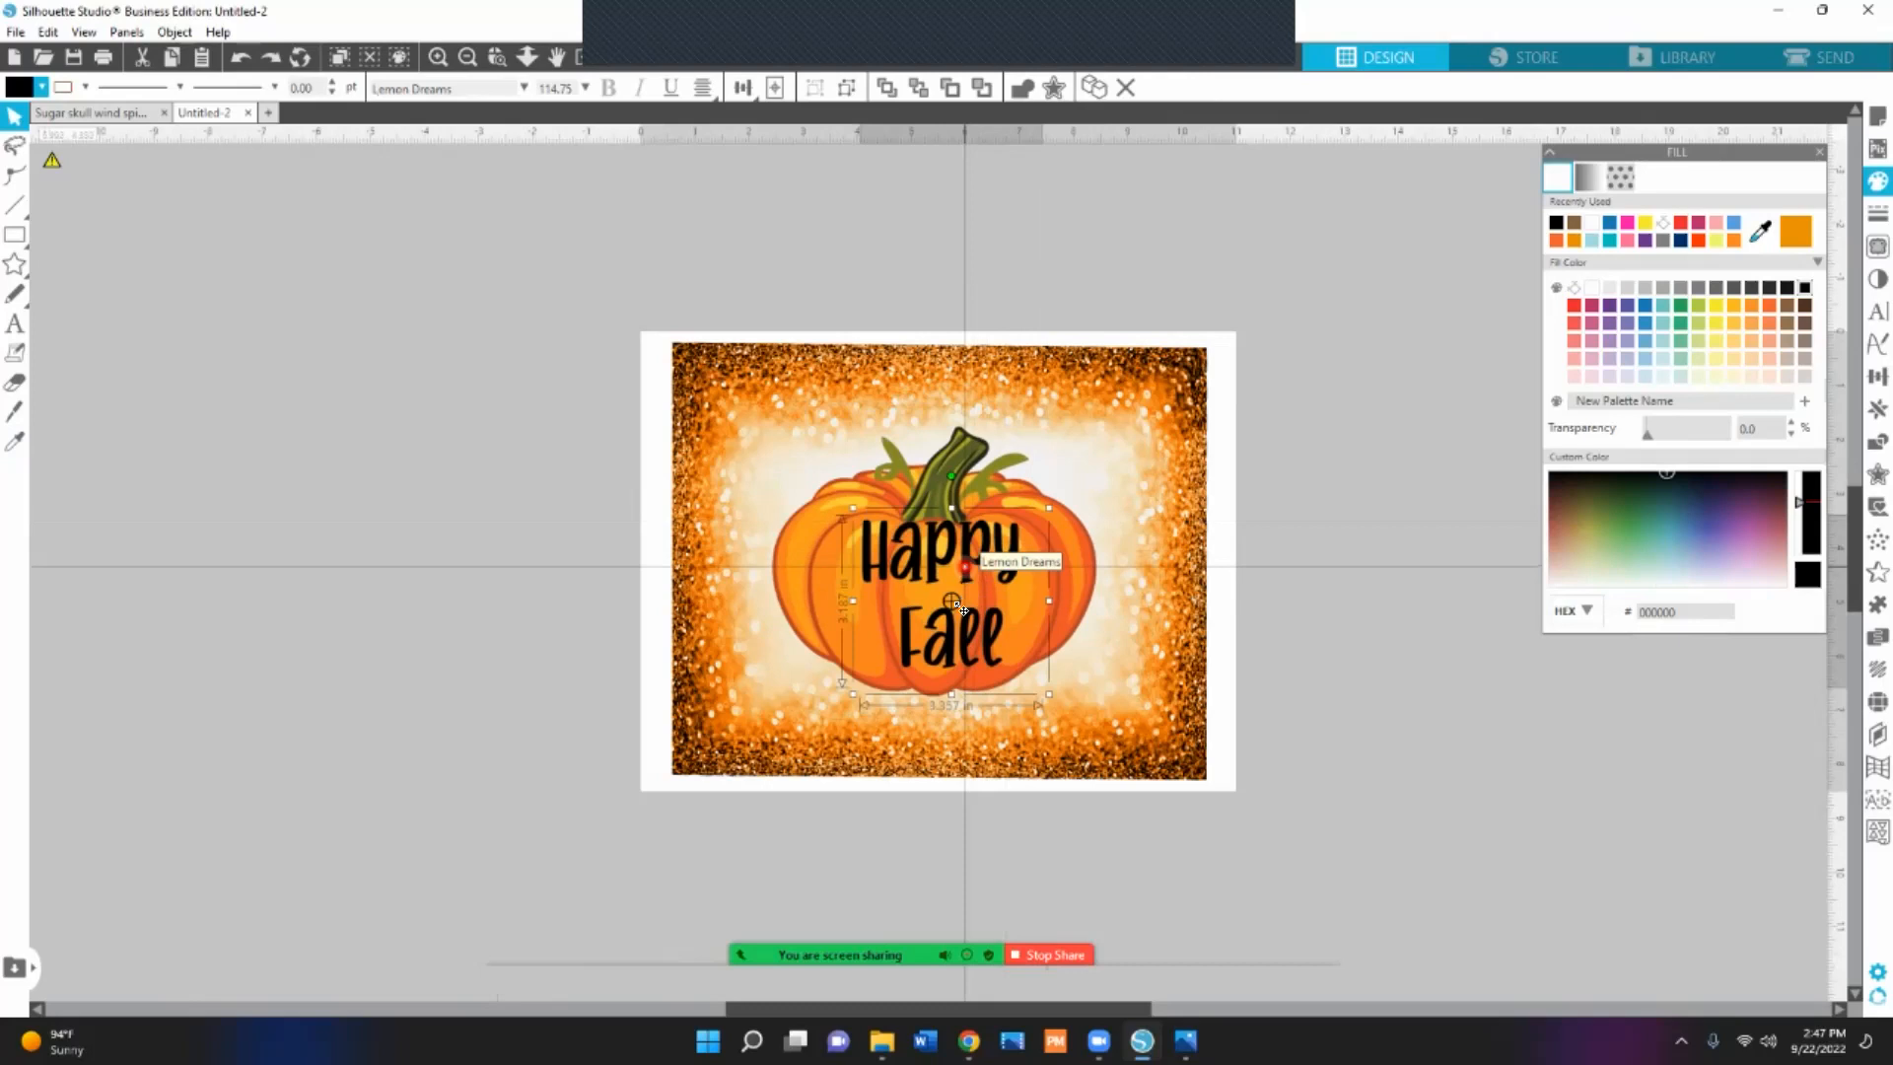
{"action": "left_click_drag", "start_coordinate": [960, 645], "coordinate": [958, 654]}
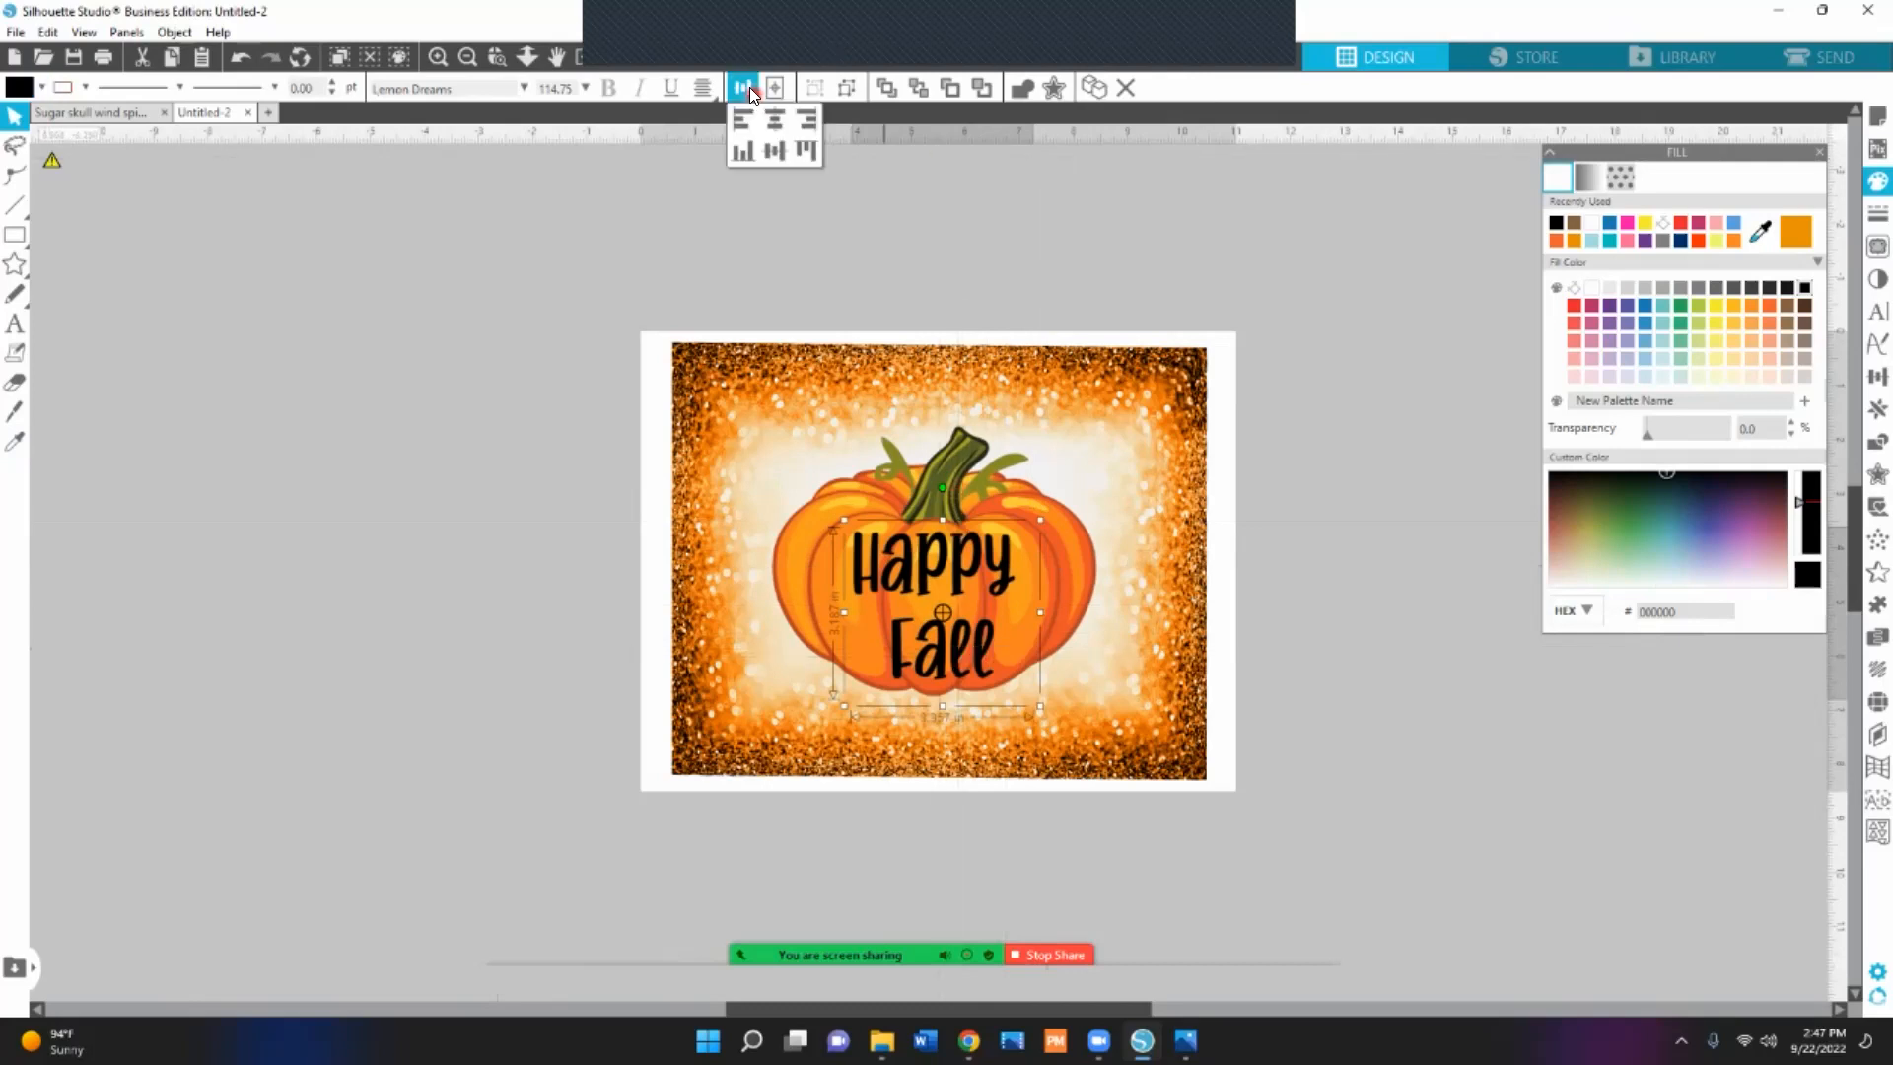
{"action": "left_click", "coordinate": [775, 150]}
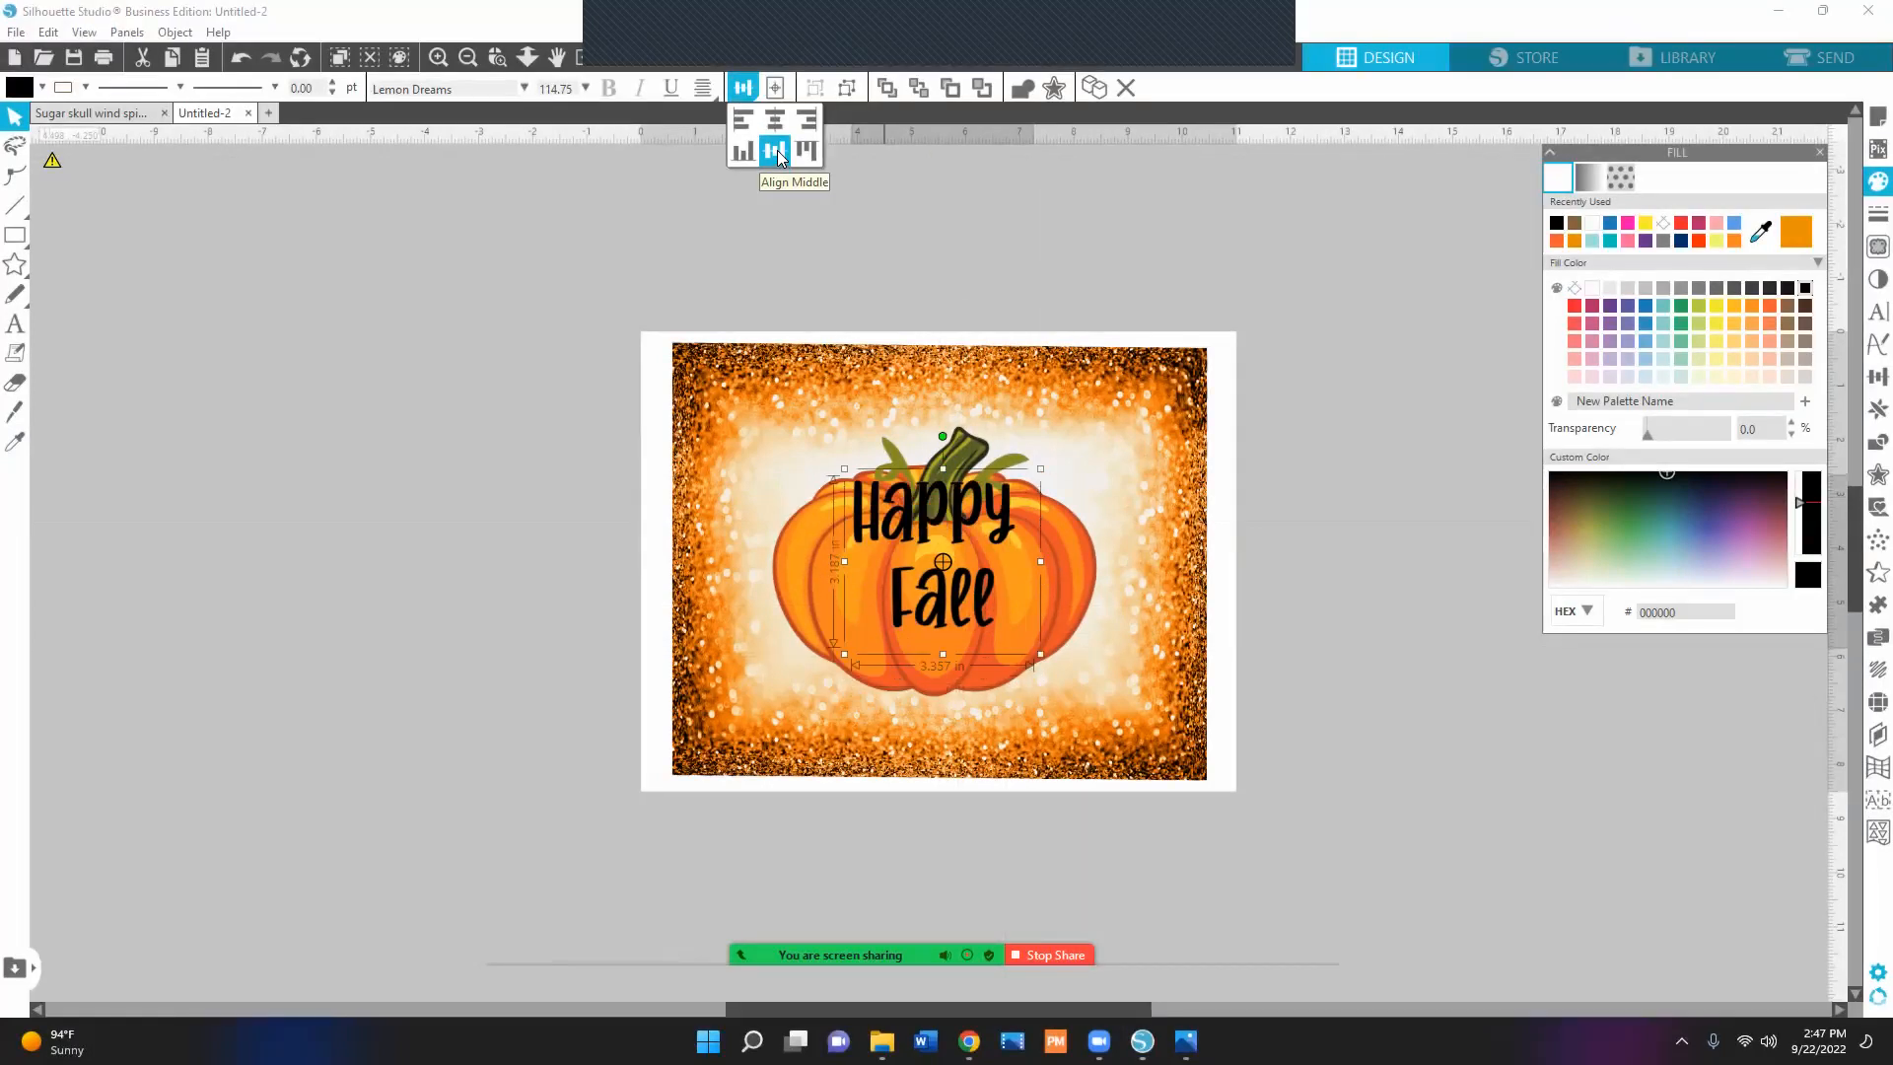
Center the "Happy Fall" text horizontally with Align Center and nudge it down onto the pumpkin's body, below the stem.
{"action": "left_click", "coordinate": [775, 117]}
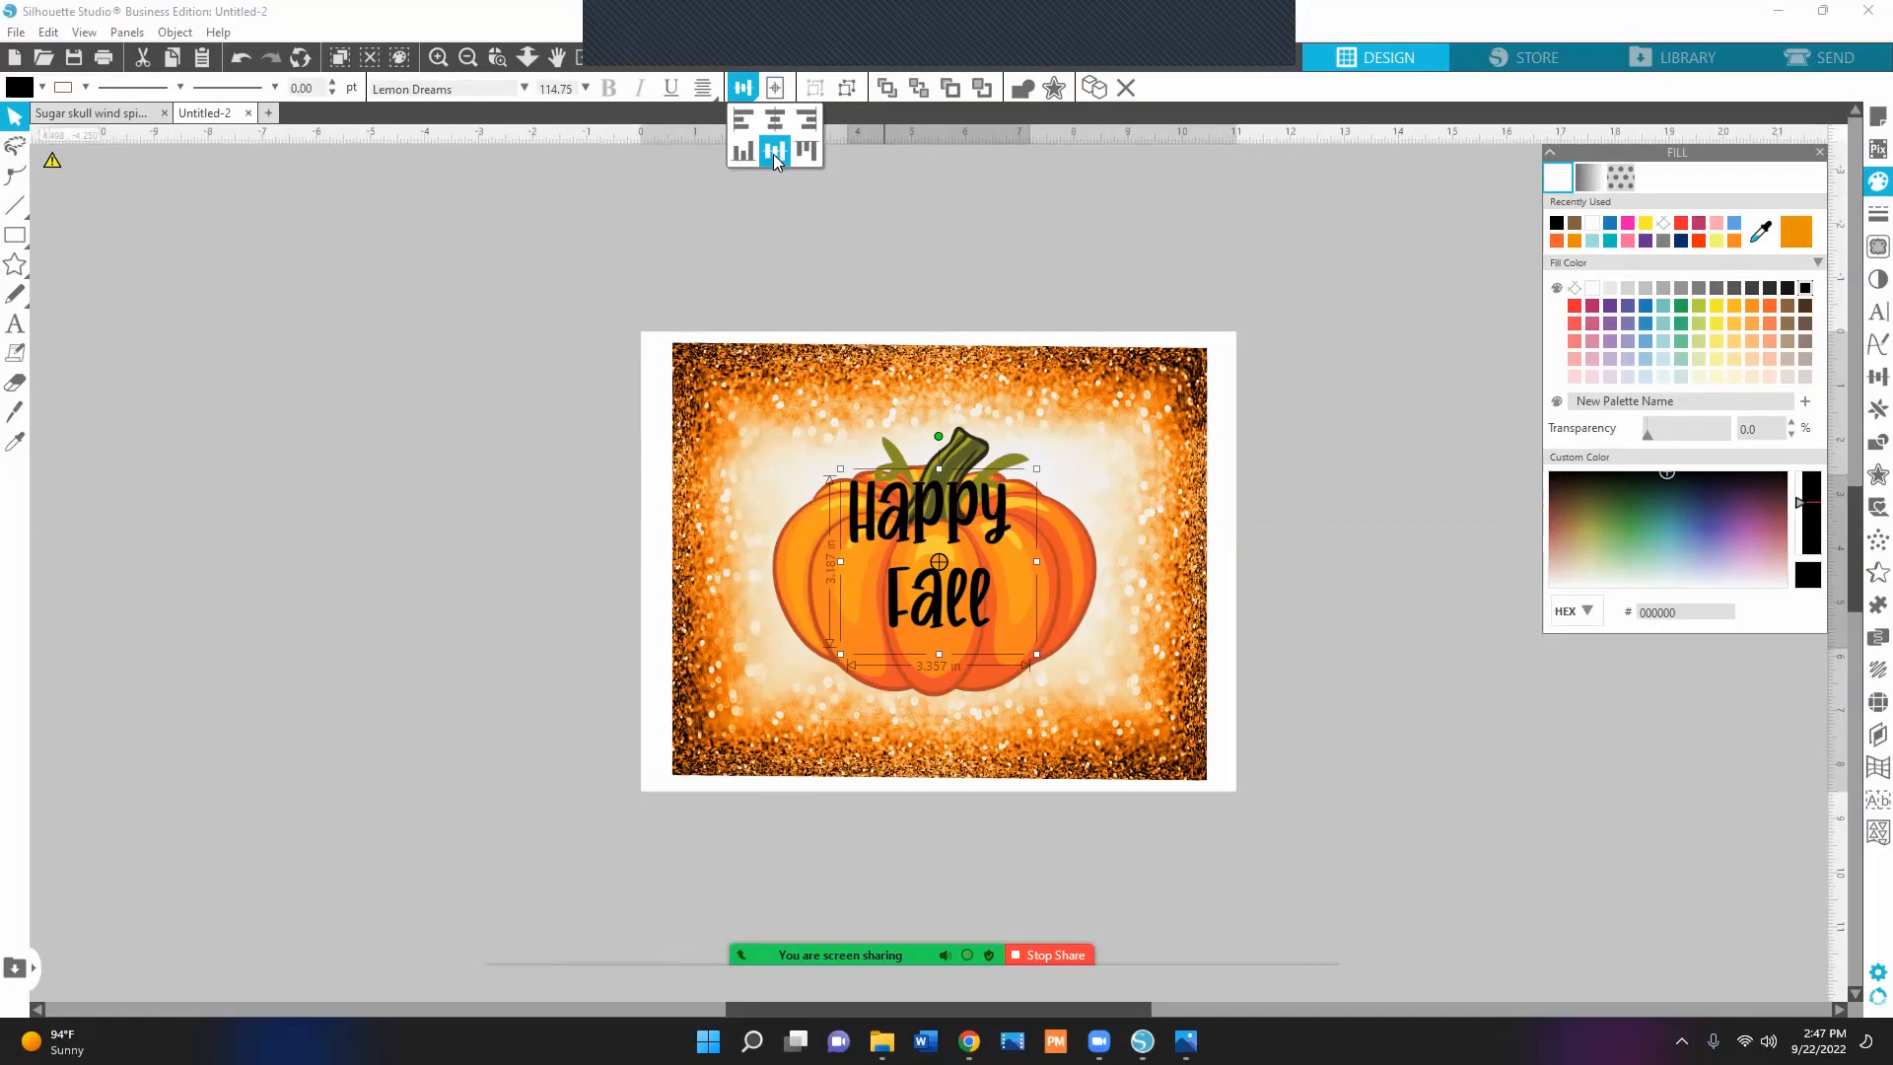
{"action": "left_click_drag", "start_coordinate": [936, 570], "coordinate": [937, 576]}
{"action": "key", "text": "Down"}
{"action": "key", "text": "Down"}
{"action": "key", "text": "Down"}
{"action": "key", "text": "Down"}
{"action": "key", "text": "Down"}
{"action": "key", "text": "Down"}
{"action": "key", "text": "Down"}
{"action": "key", "text": "Down"}
{"action": "key", "text": "Down"}
{"action": "key", "text": "Down"}
{"action": "key", "text": "Down"}
{"action": "key", "text": "Down"}
{"action": "key", "text": "Down"}
{"action": "key", "text": "Down"}
{"action": "key", "text": "Down"}
{"action": "key", "text": "Down"}
{"action": "key", "text": "Down"}
{"action": "key", "text": "Down"}
{"action": "key", "text": "Down"}
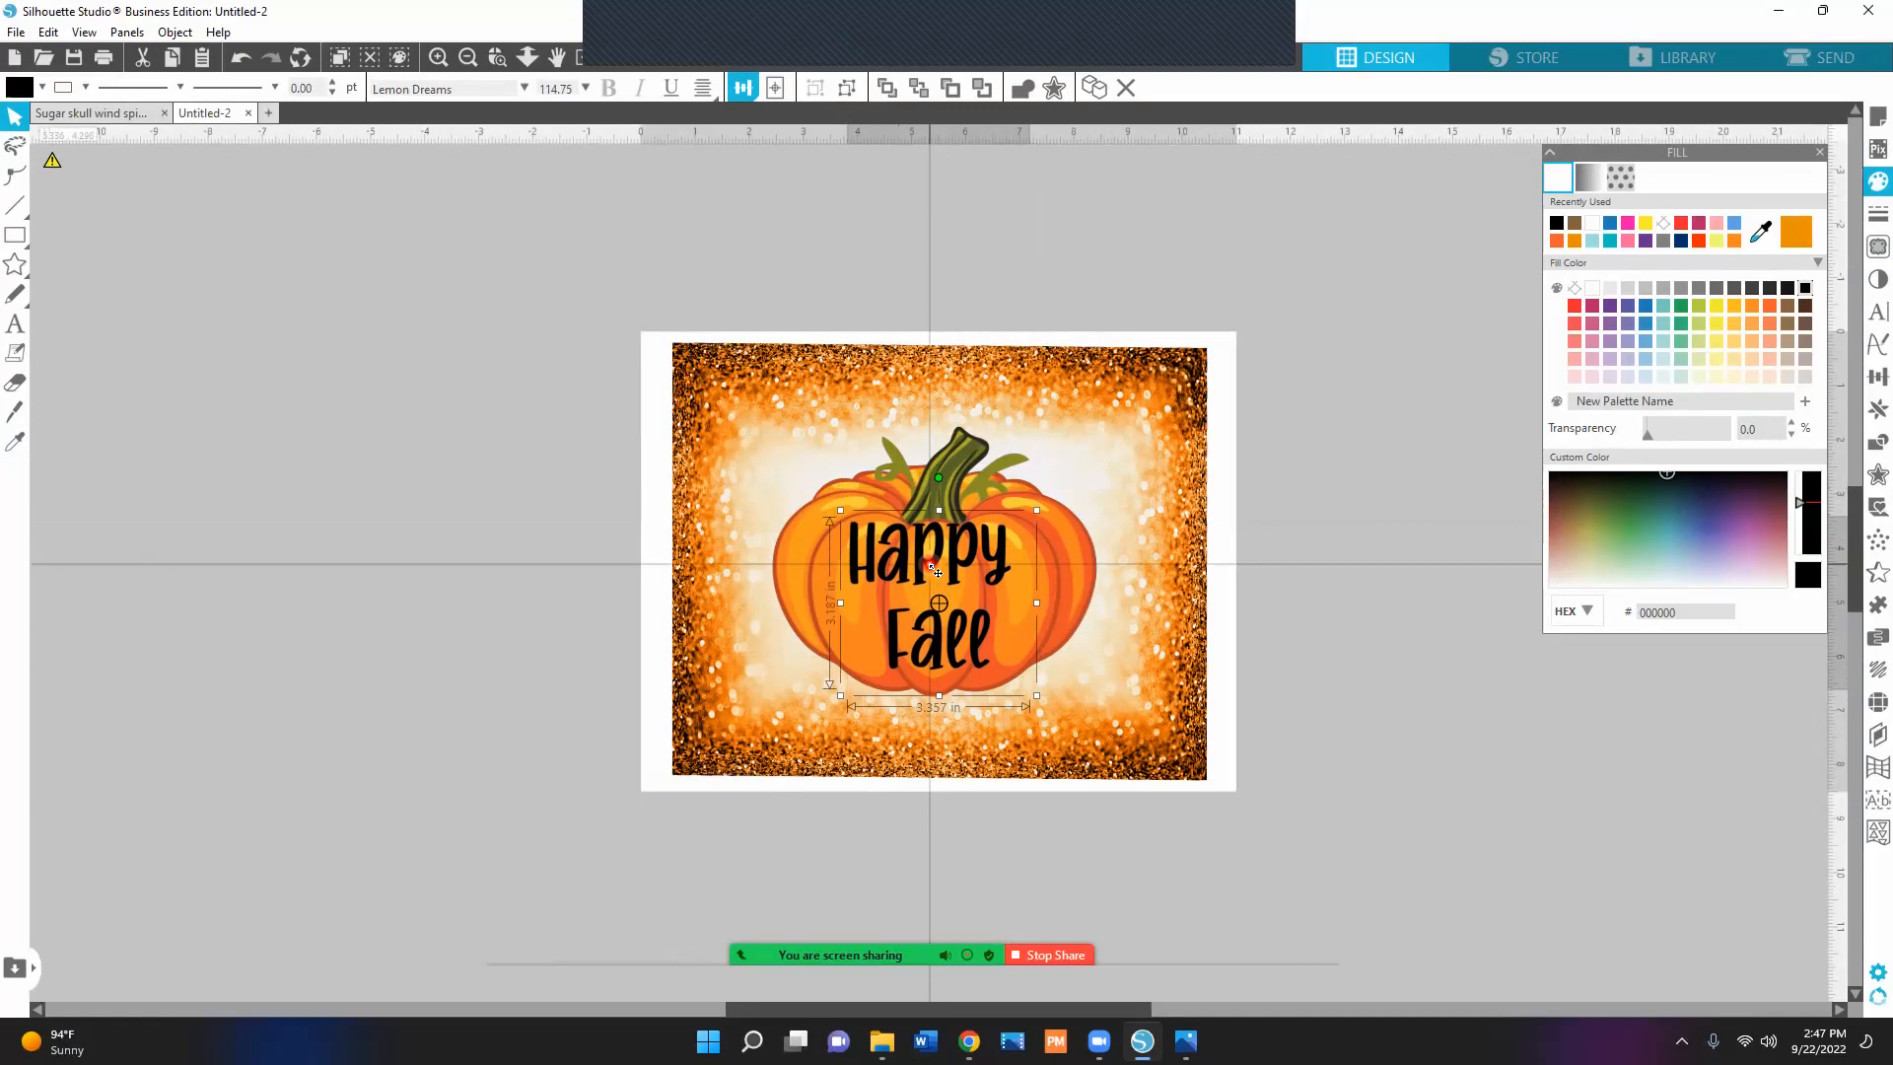
{"action": "key", "text": "Down"}
{"action": "key", "text": "Down"}
{"action": "key", "text": "Down"}
{"action": "key", "text": "Down"}
{"action": "key", "text": "Down"}
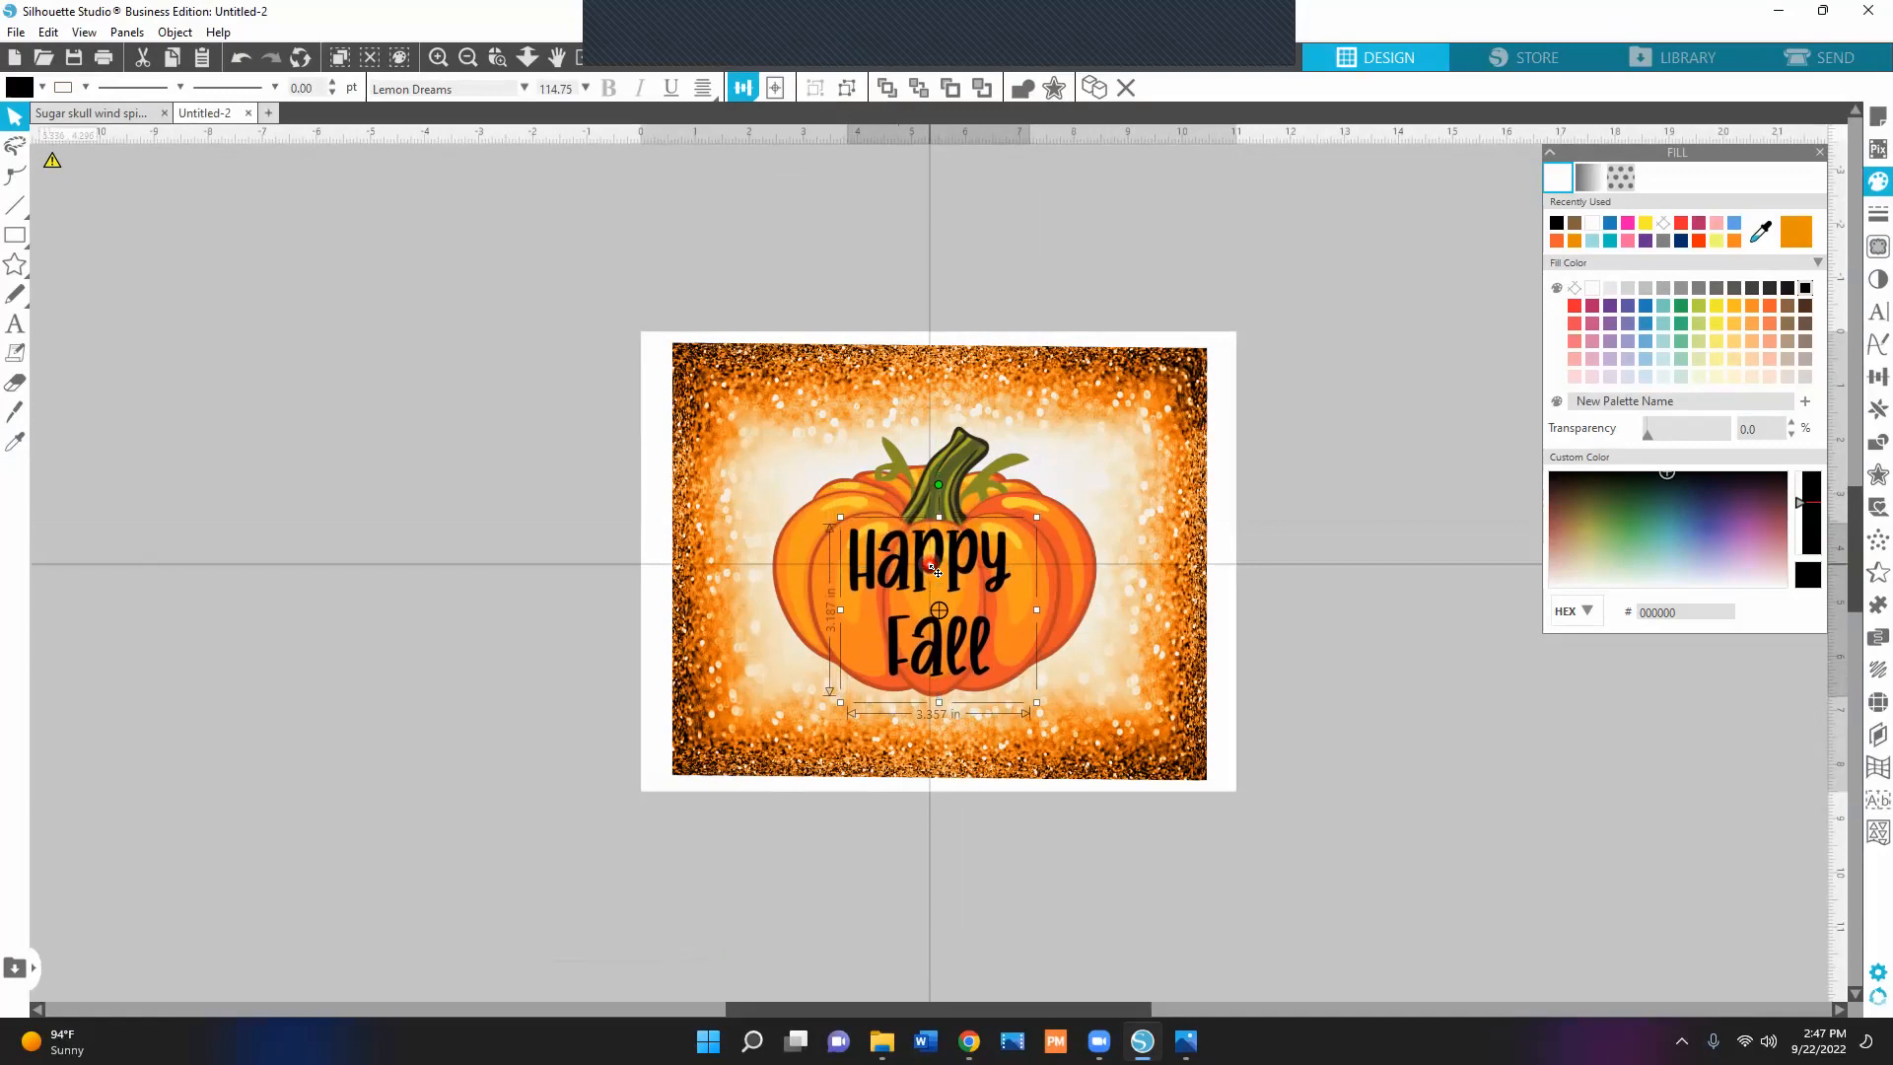
{"action": "left_click", "coordinate": [1403, 566]}
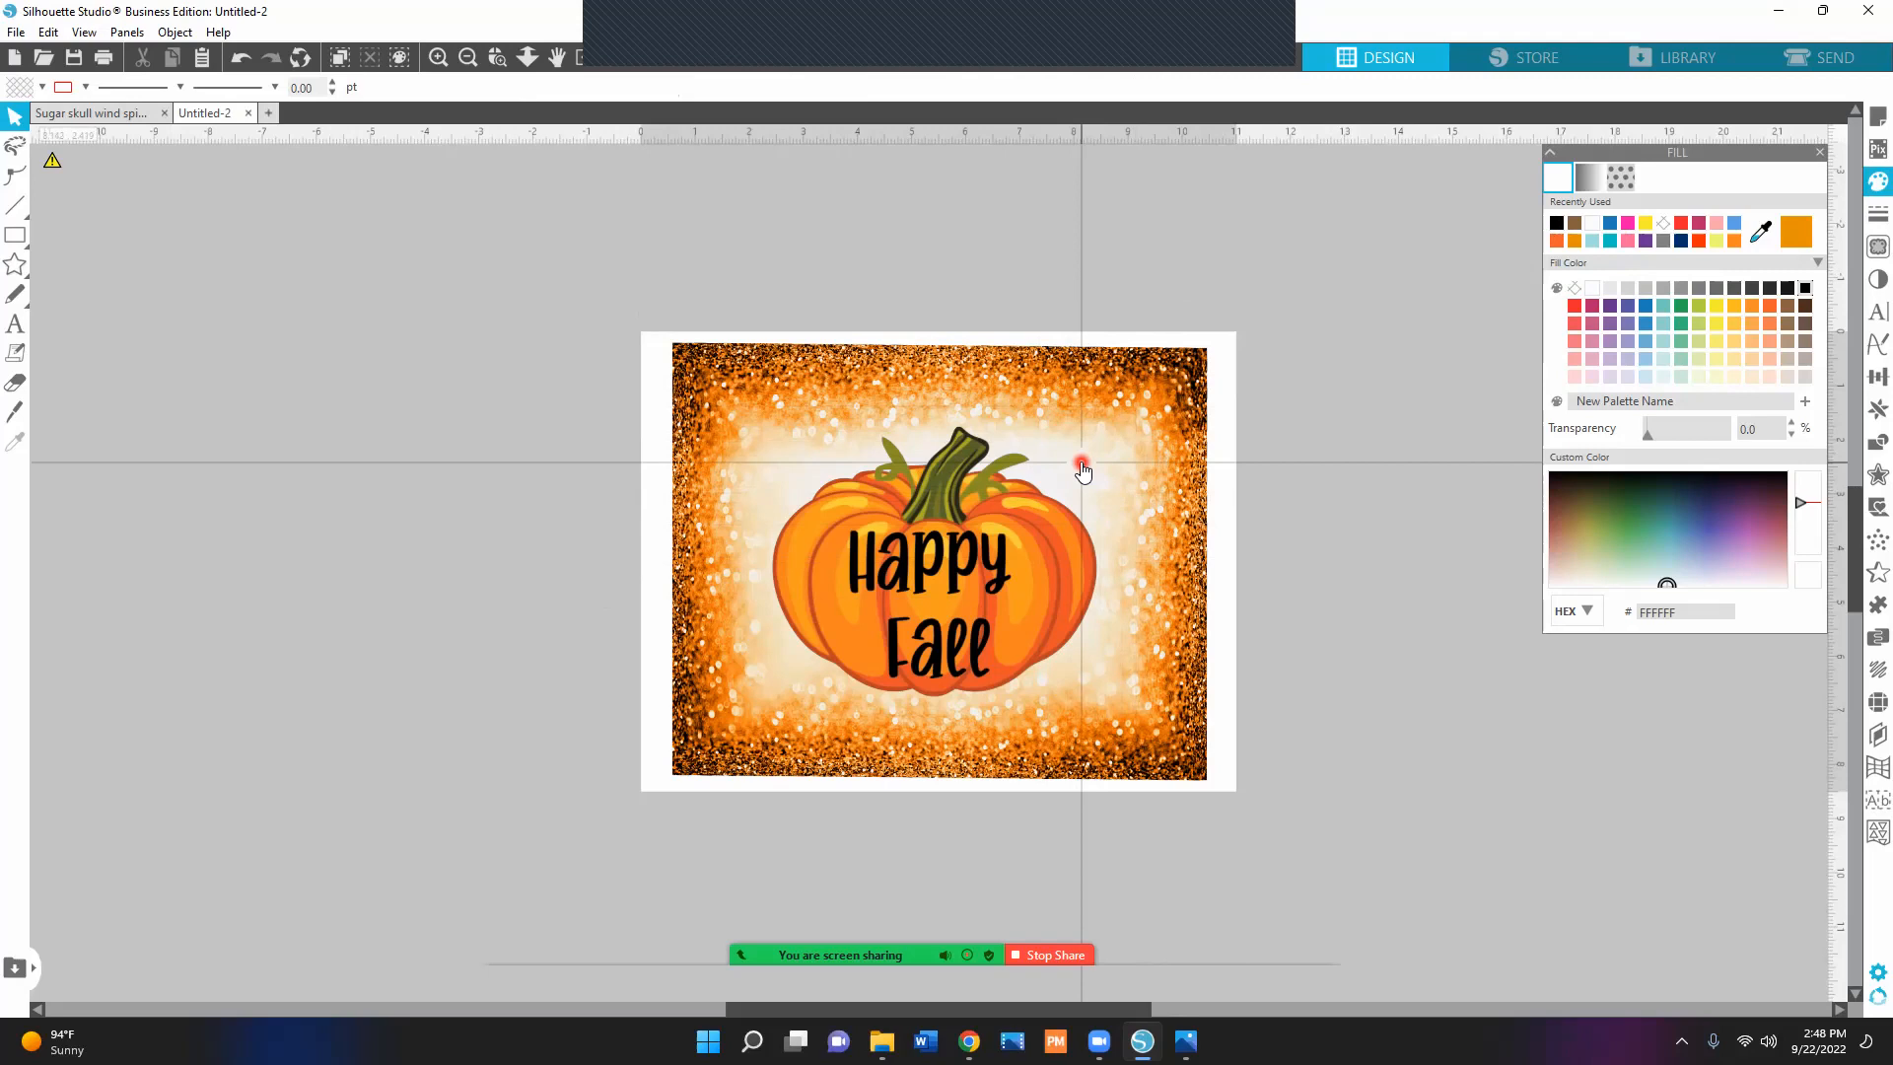
Send the glitter background to the back and shrink the orange square in front of it to about 6.51 in wide.
{"action": "right_click", "coordinate": [1171, 420]}
{"action": "left_click", "coordinate": [1222, 806]}
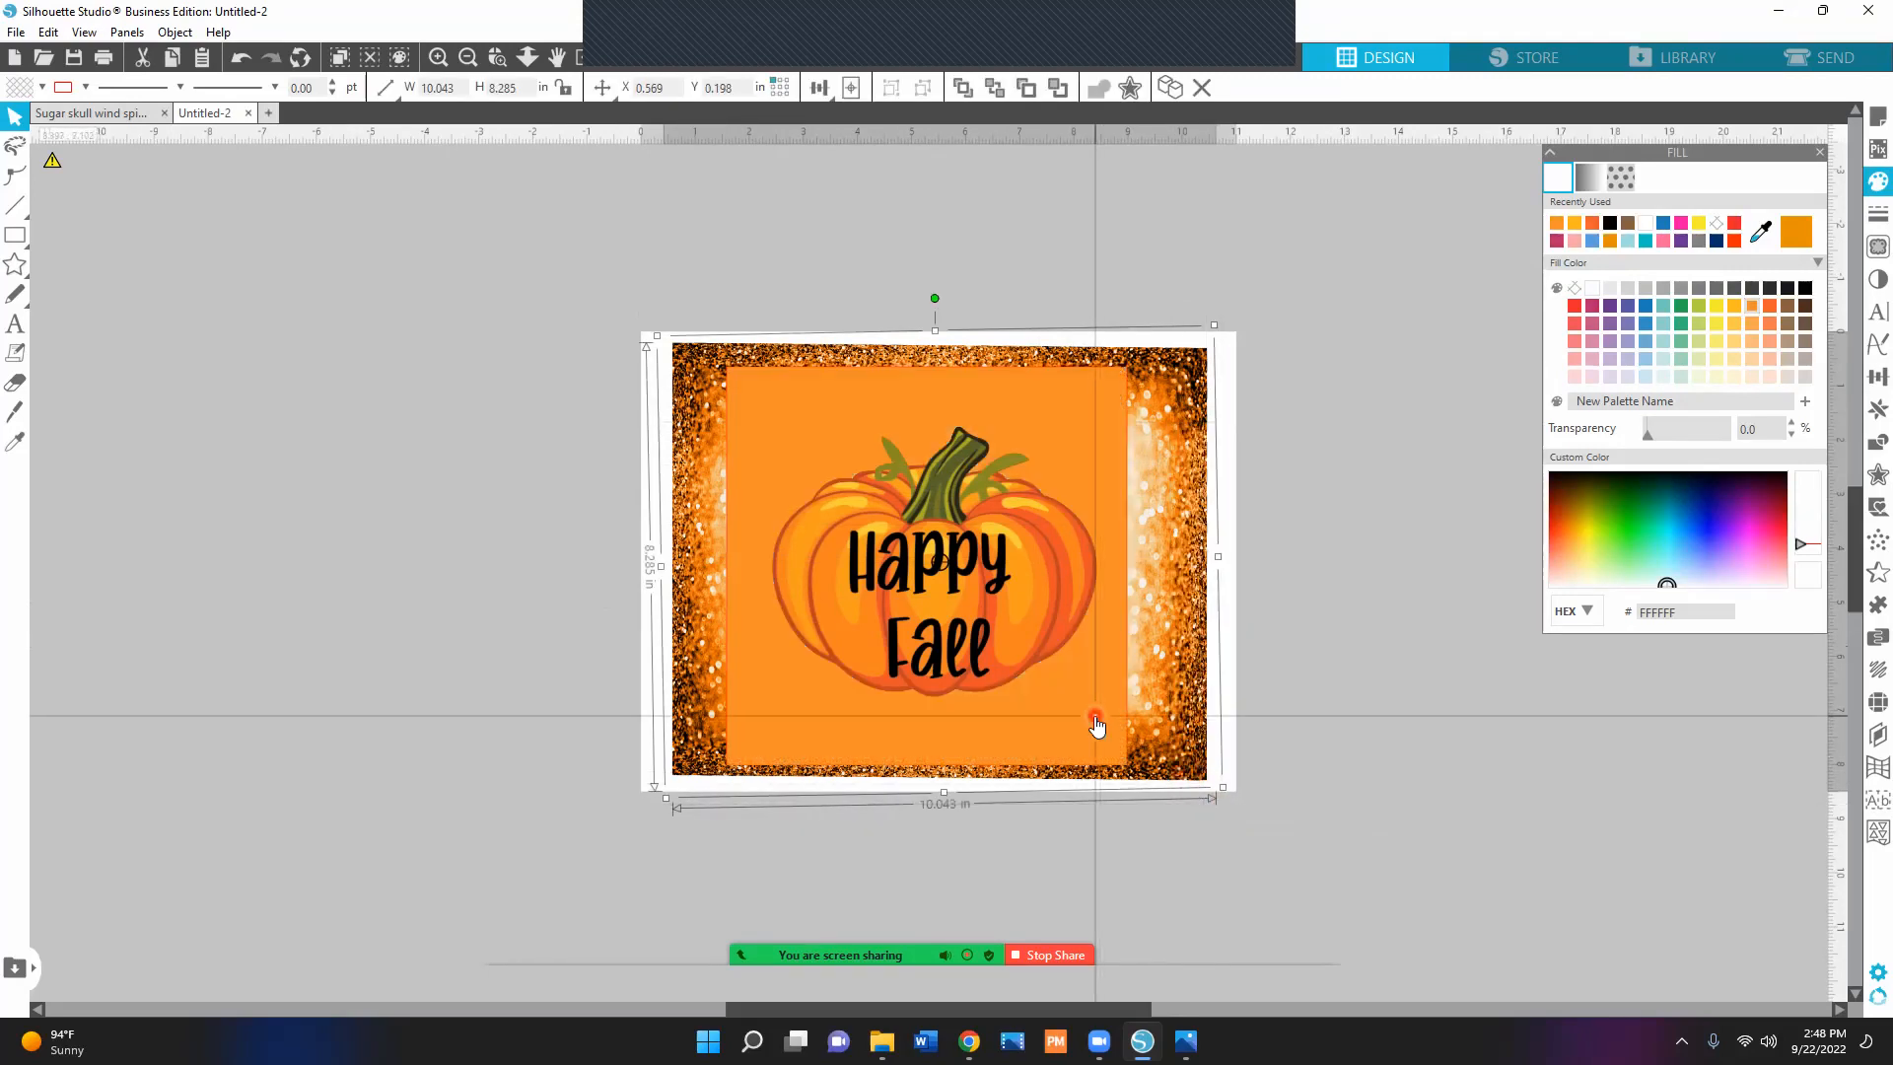
{"action": "left_click", "coordinate": [1096, 717]}
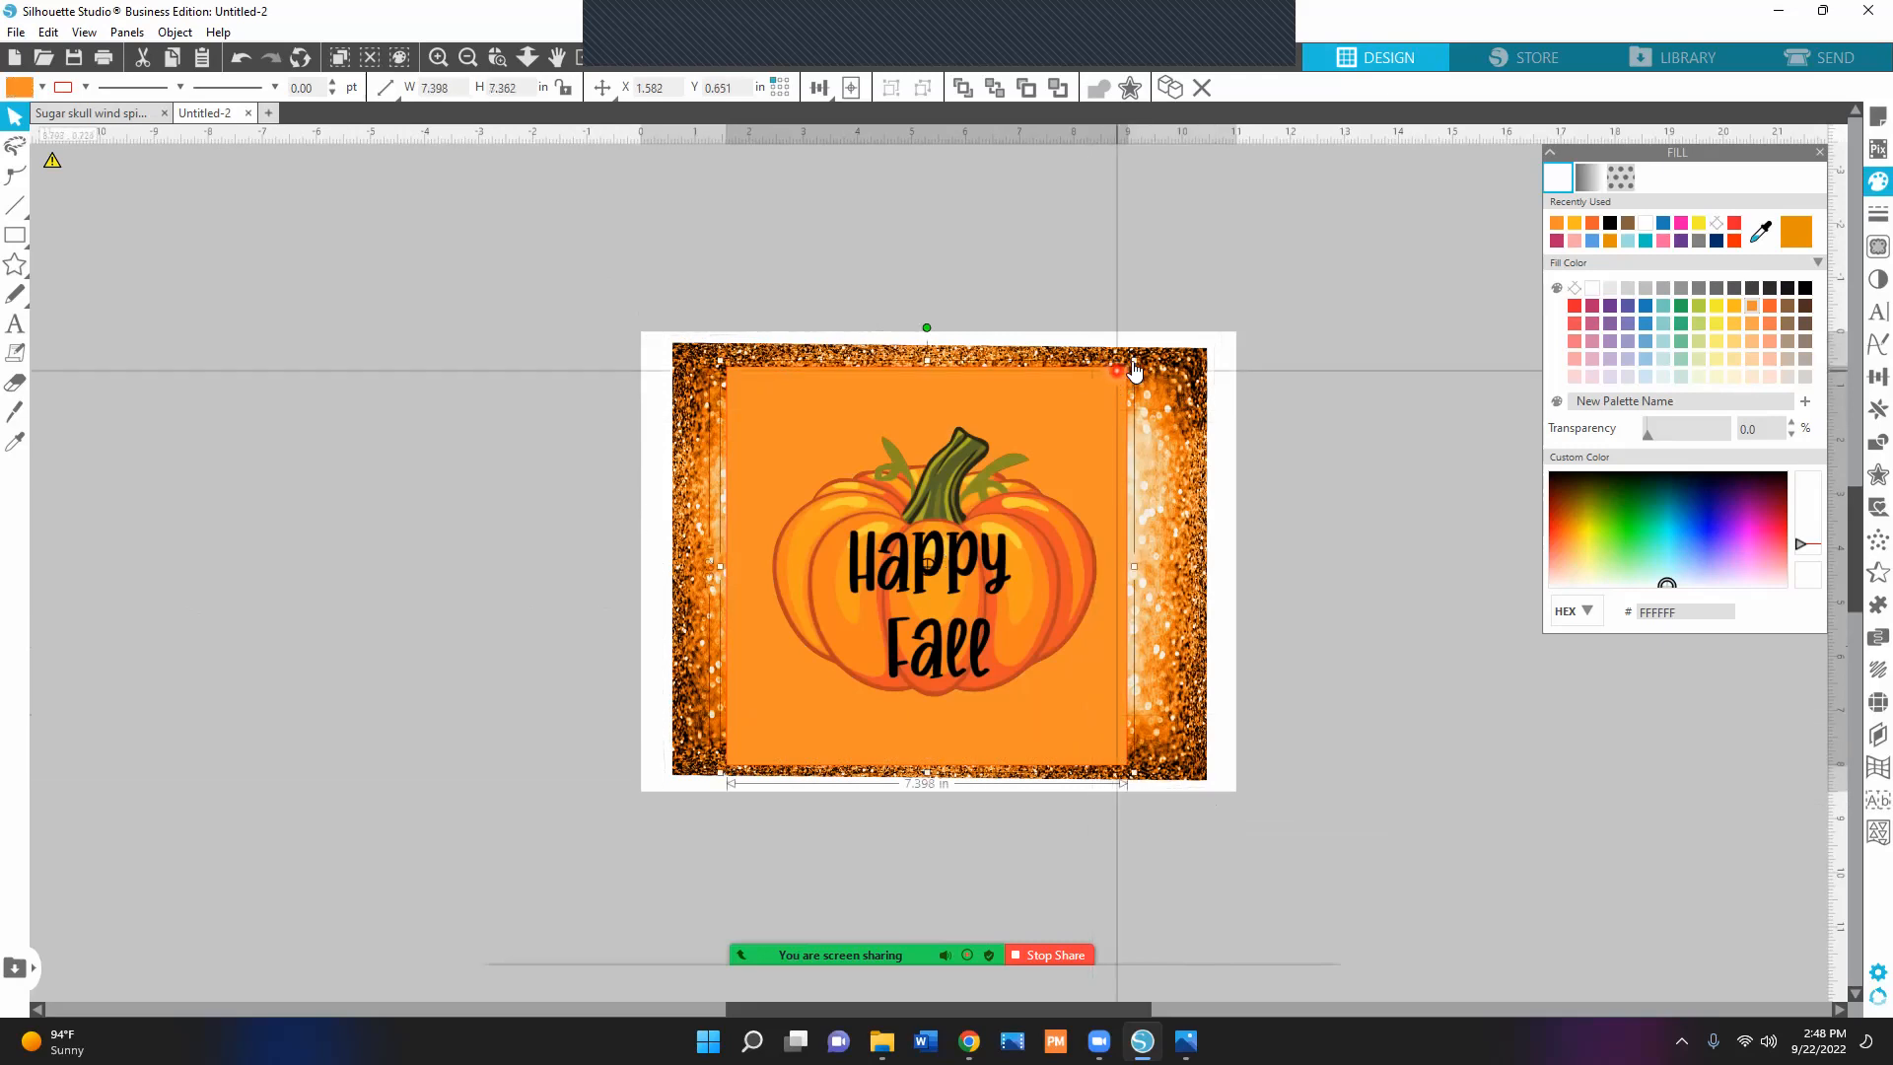
{"action": "left_click_drag", "start_coordinate": [1132, 361], "coordinate": [1110, 429]}
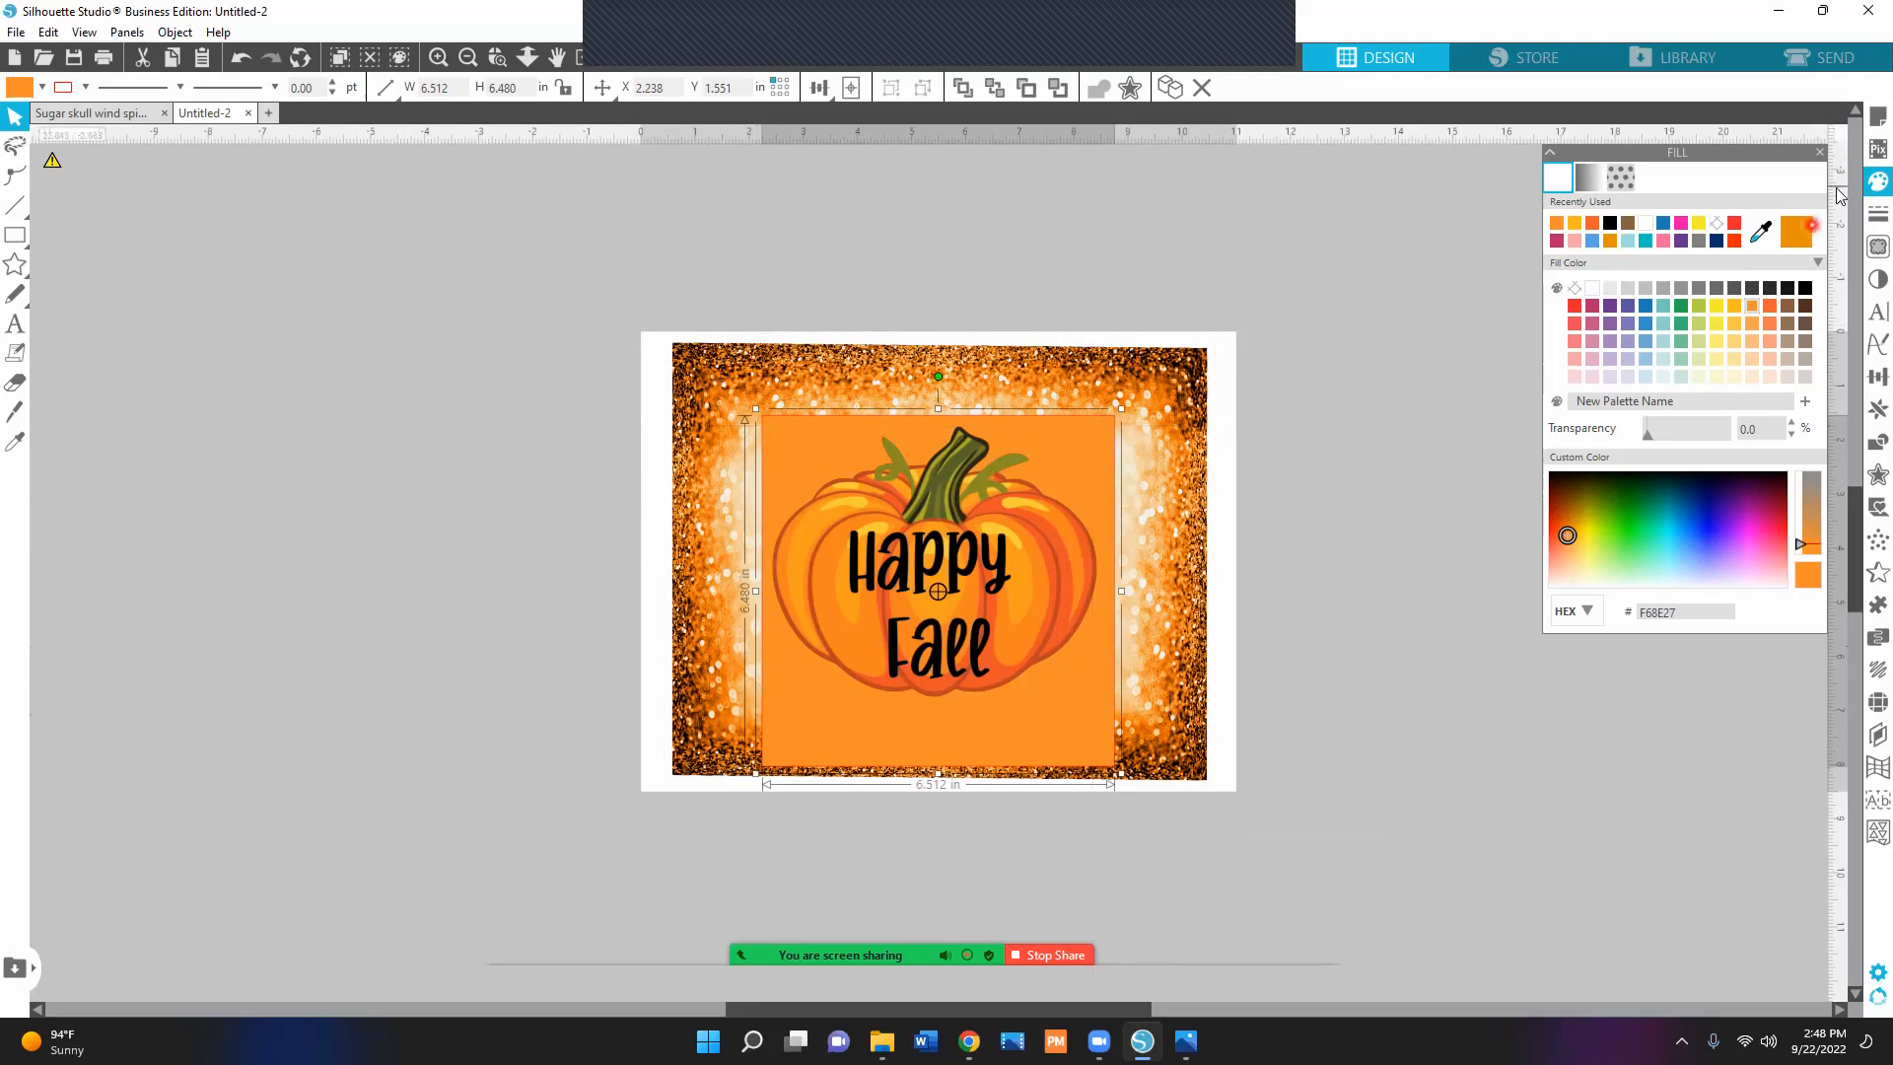
Try orange-to-white and black-to-gold gradient fills on the square, and restore its solid orange fill, F68E27.
{"action": "left_click", "coordinate": [1596, 187]}
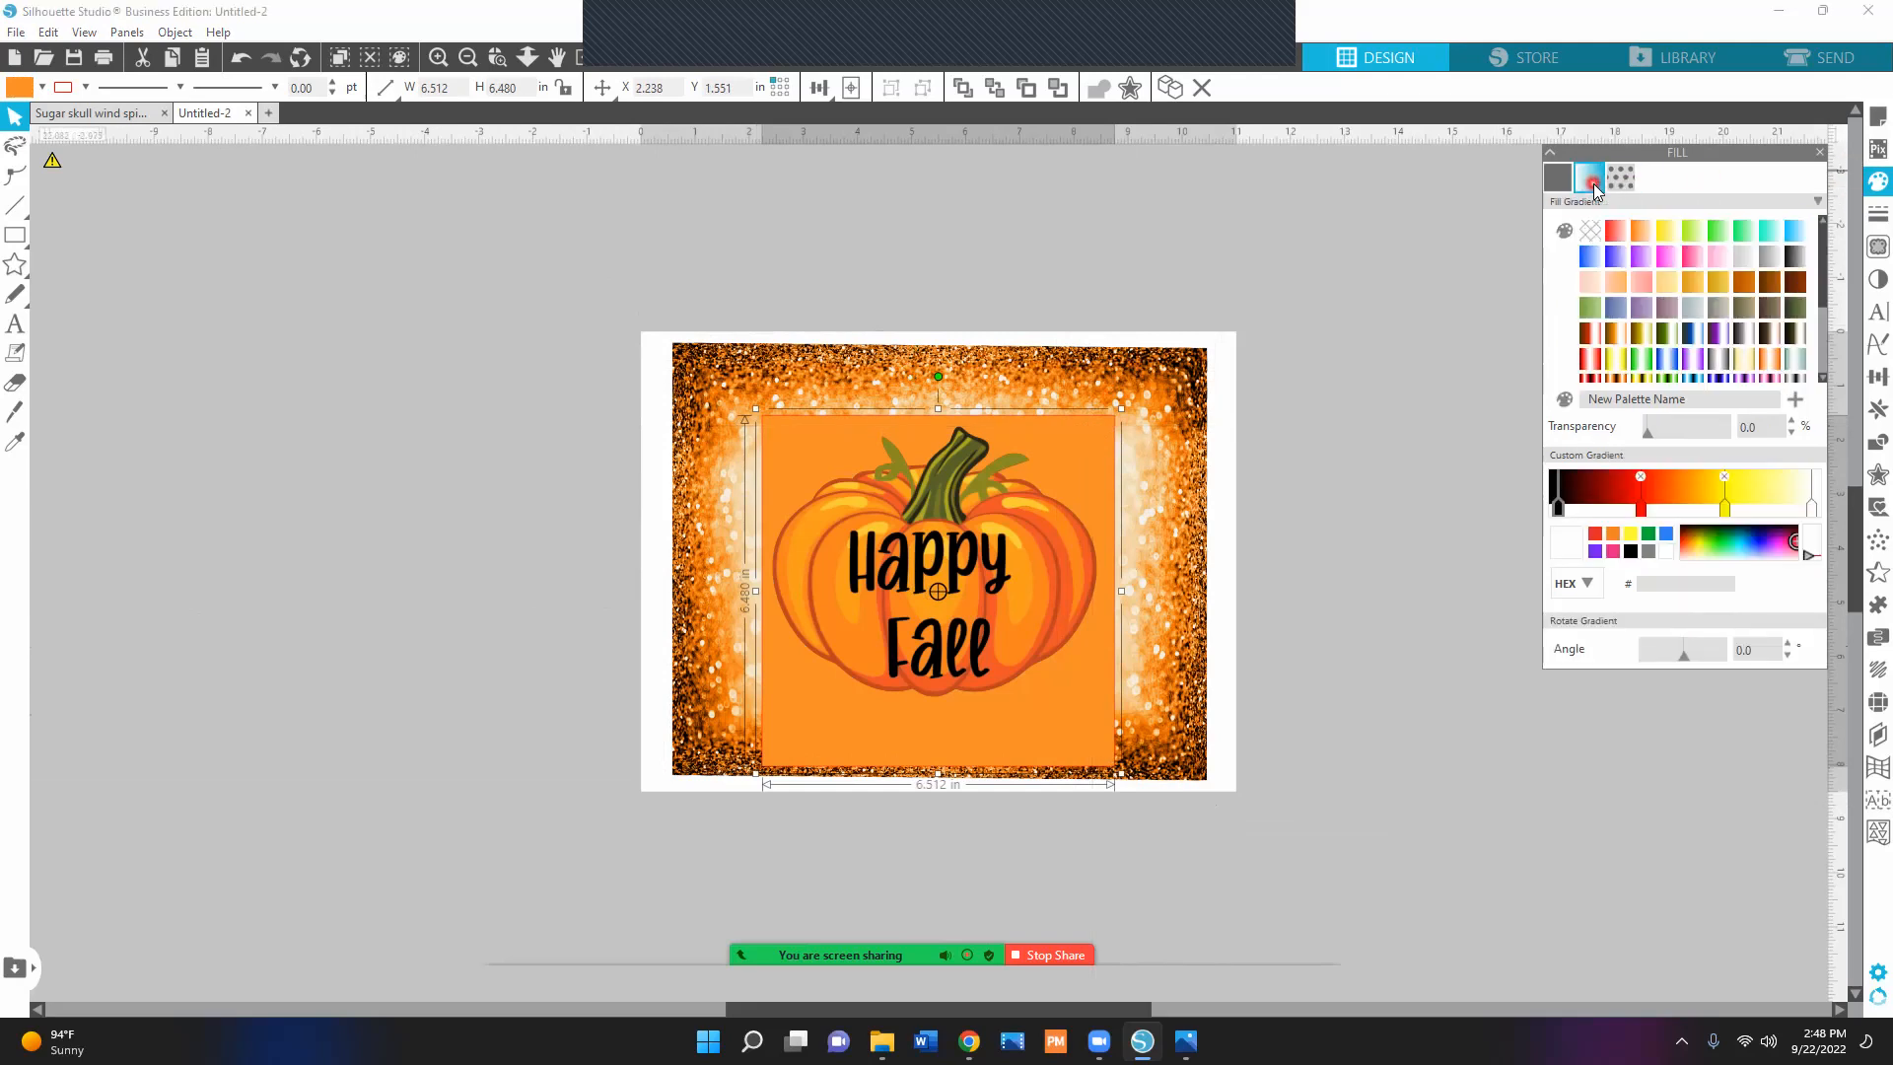
{"action": "left_click", "coordinate": [1641, 230]}
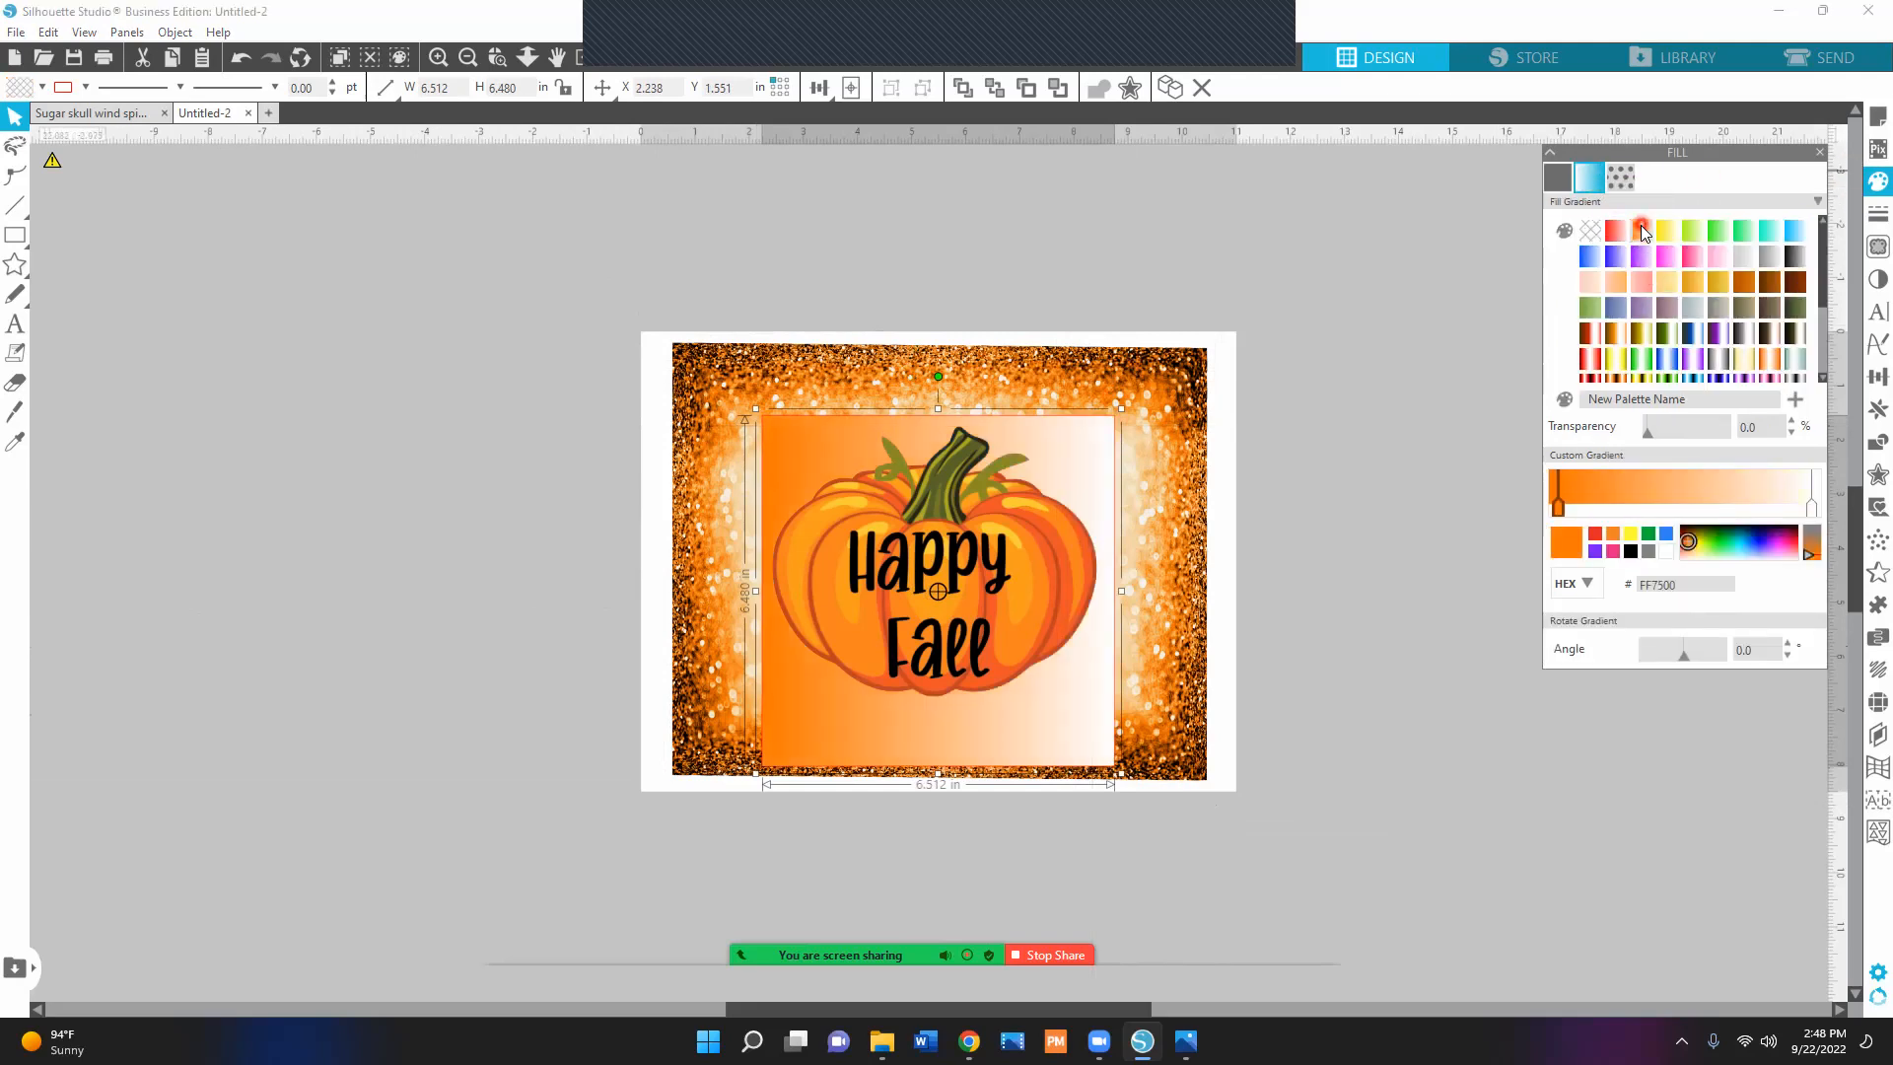
{"action": "scroll", "coordinate": [1686, 314], "scroll_direction": "down", "scroll_amount": 5}
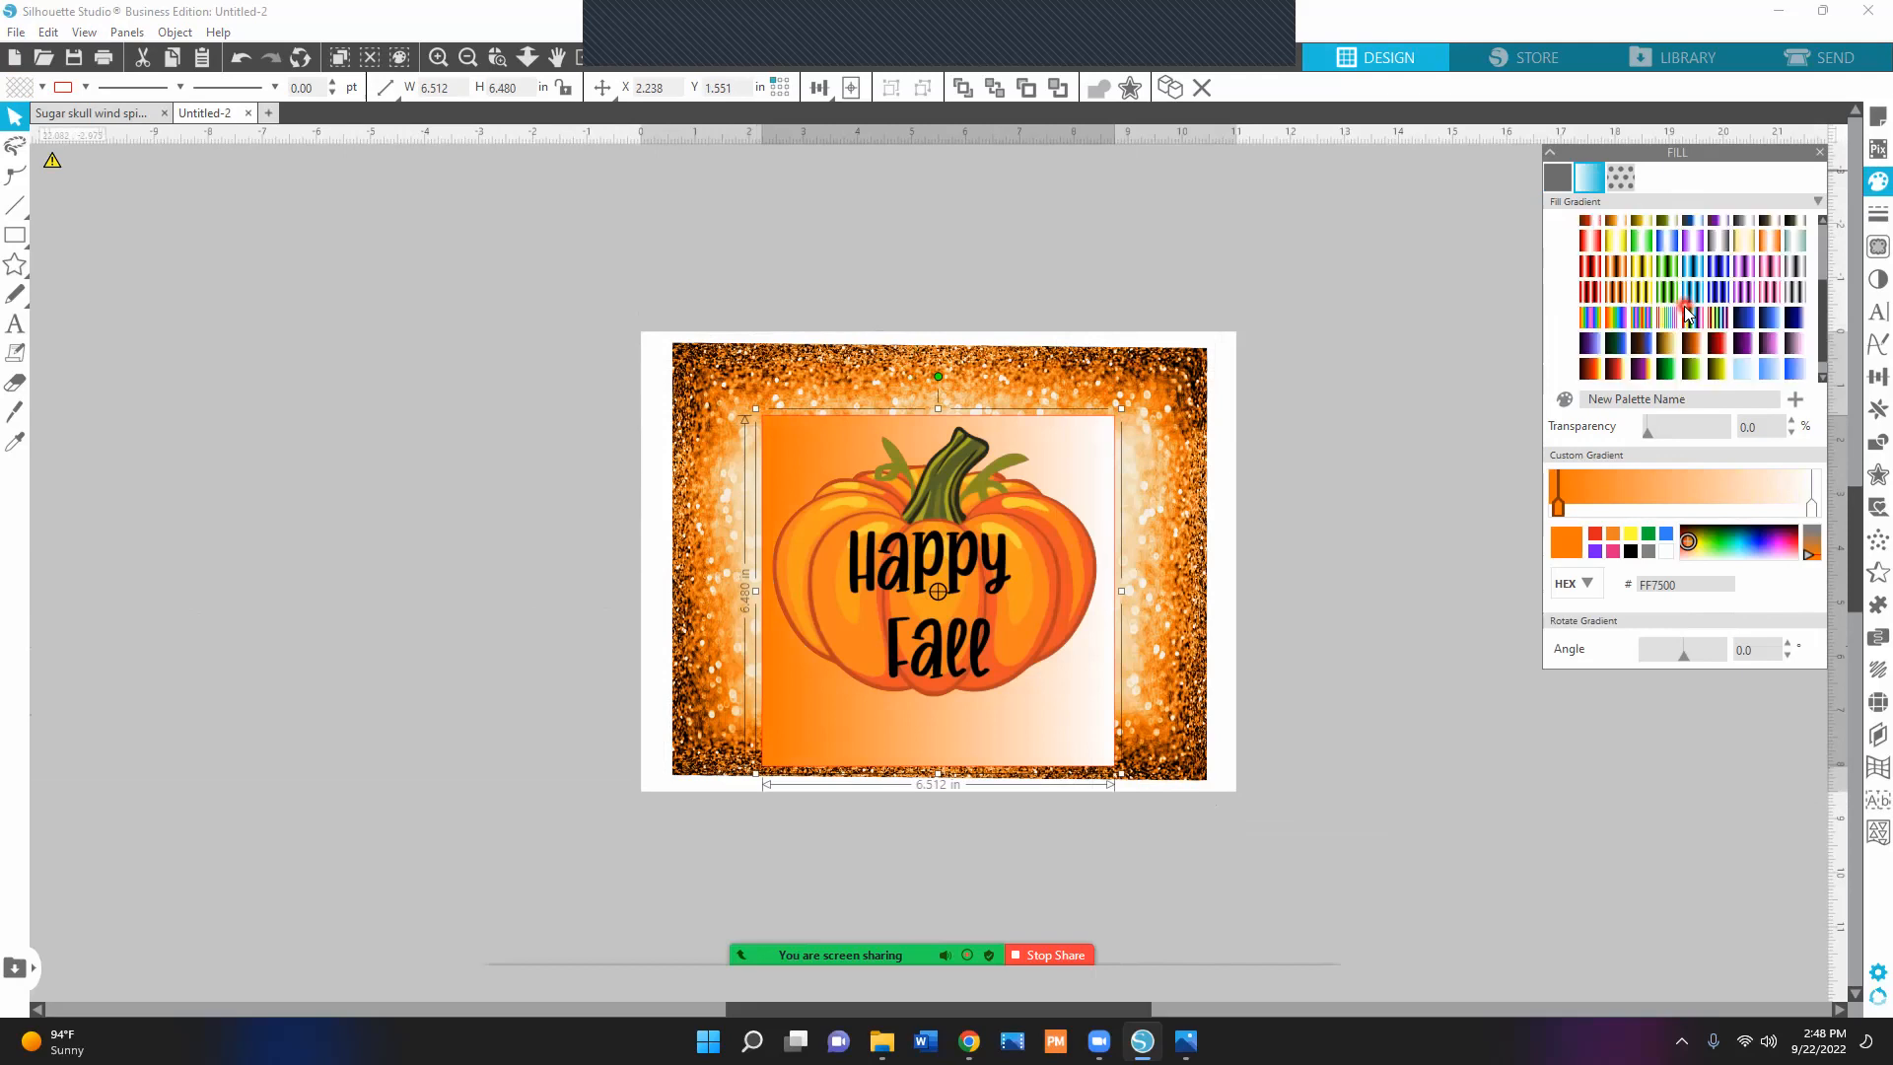
{"action": "left_click", "coordinate": [1662, 324]}
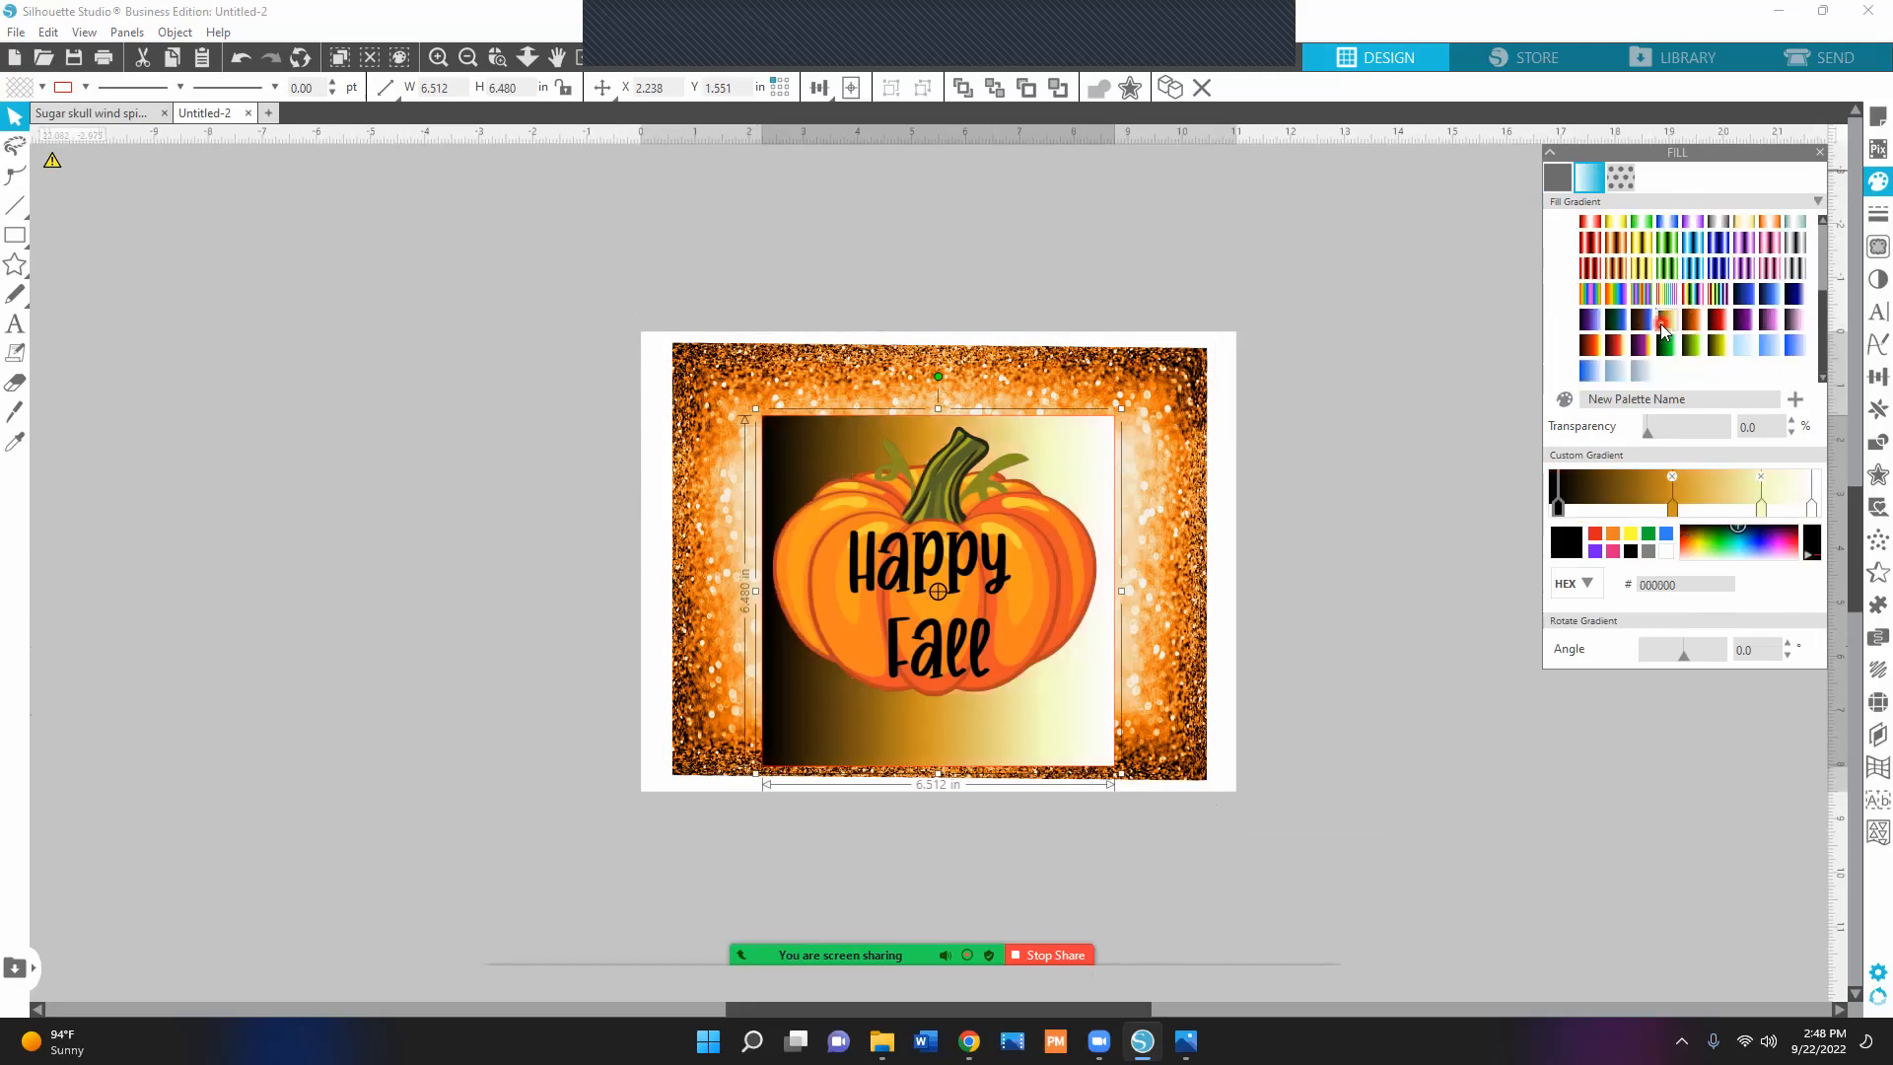
{"action": "left_click", "coordinate": [1618, 179]}
{"action": "scroll", "coordinate": [1731, 288], "scroll_direction": "down", "scroll_amount": 5}
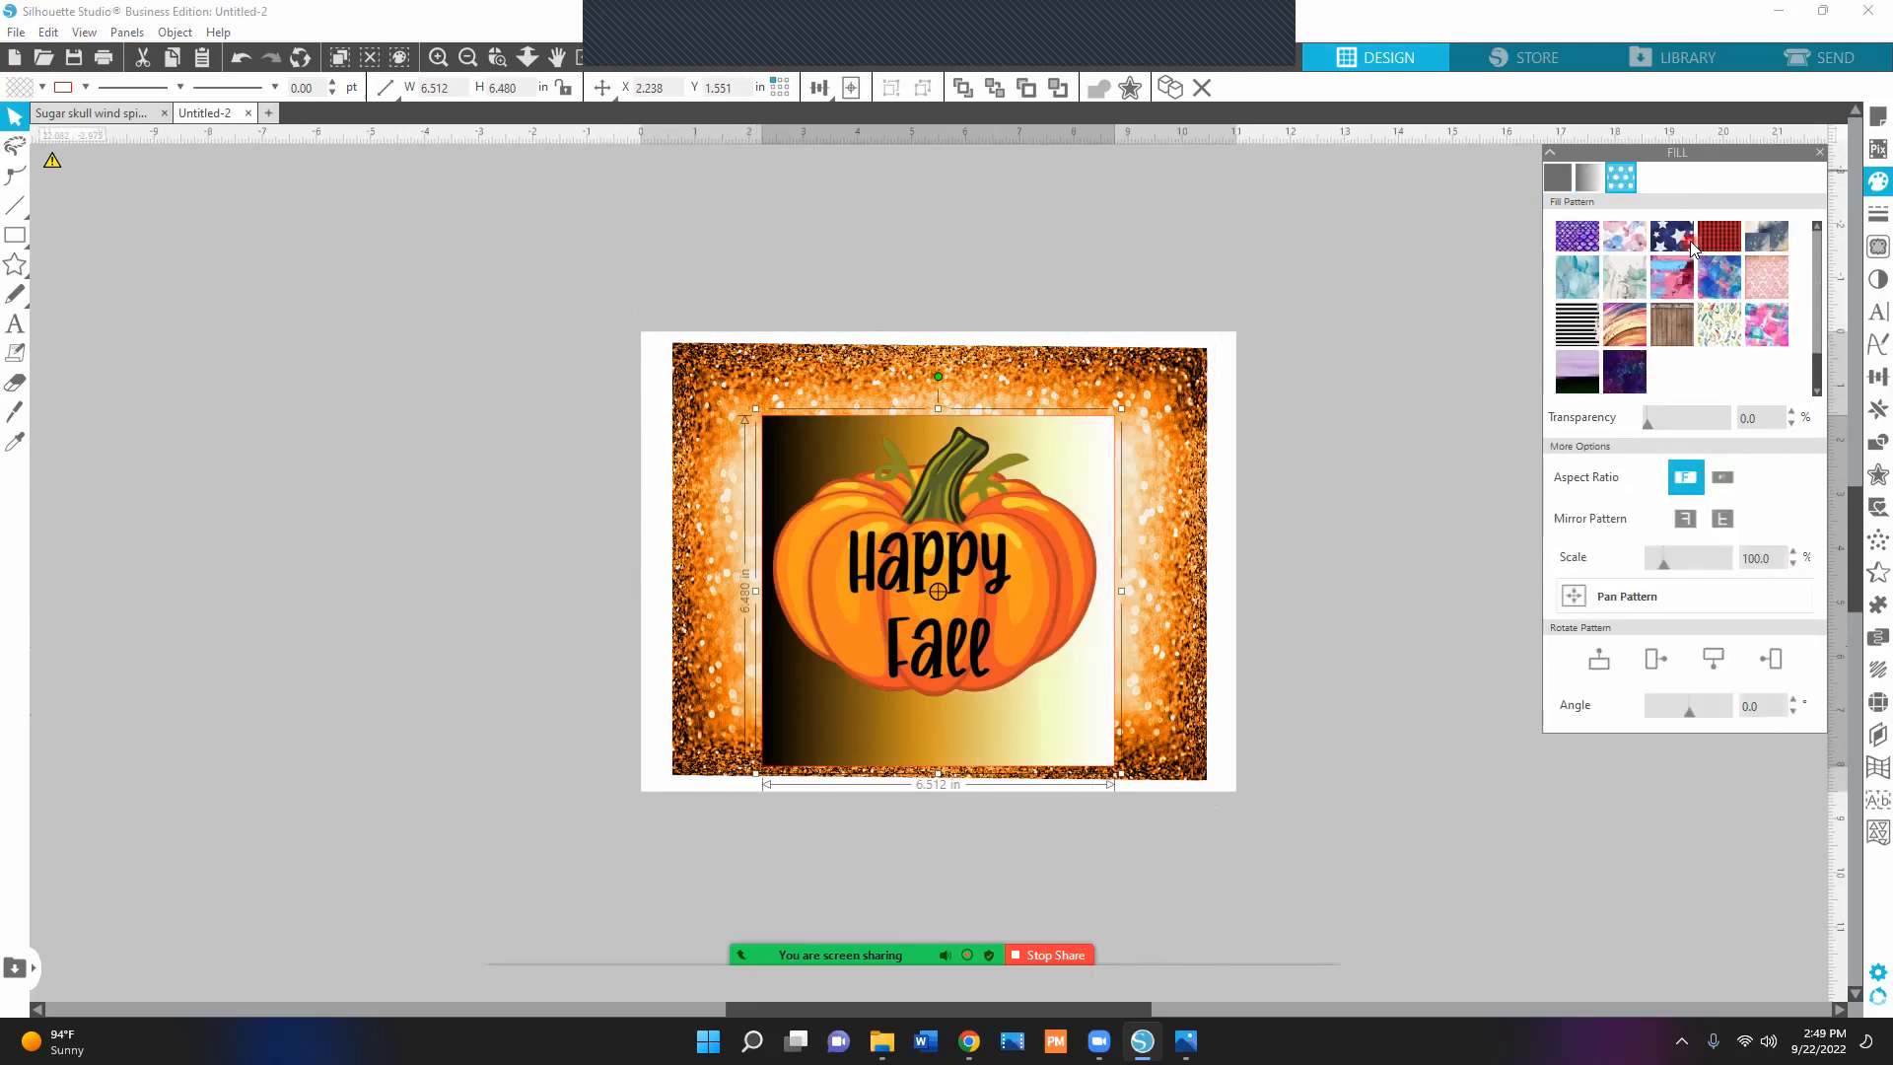
{"action": "scroll", "coordinate": [1691, 247], "scroll_direction": "up", "scroll_amount": 3}
{"action": "scroll", "coordinate": [1705, 246], "scroll_direction": "up", "scroll_amount": 4}
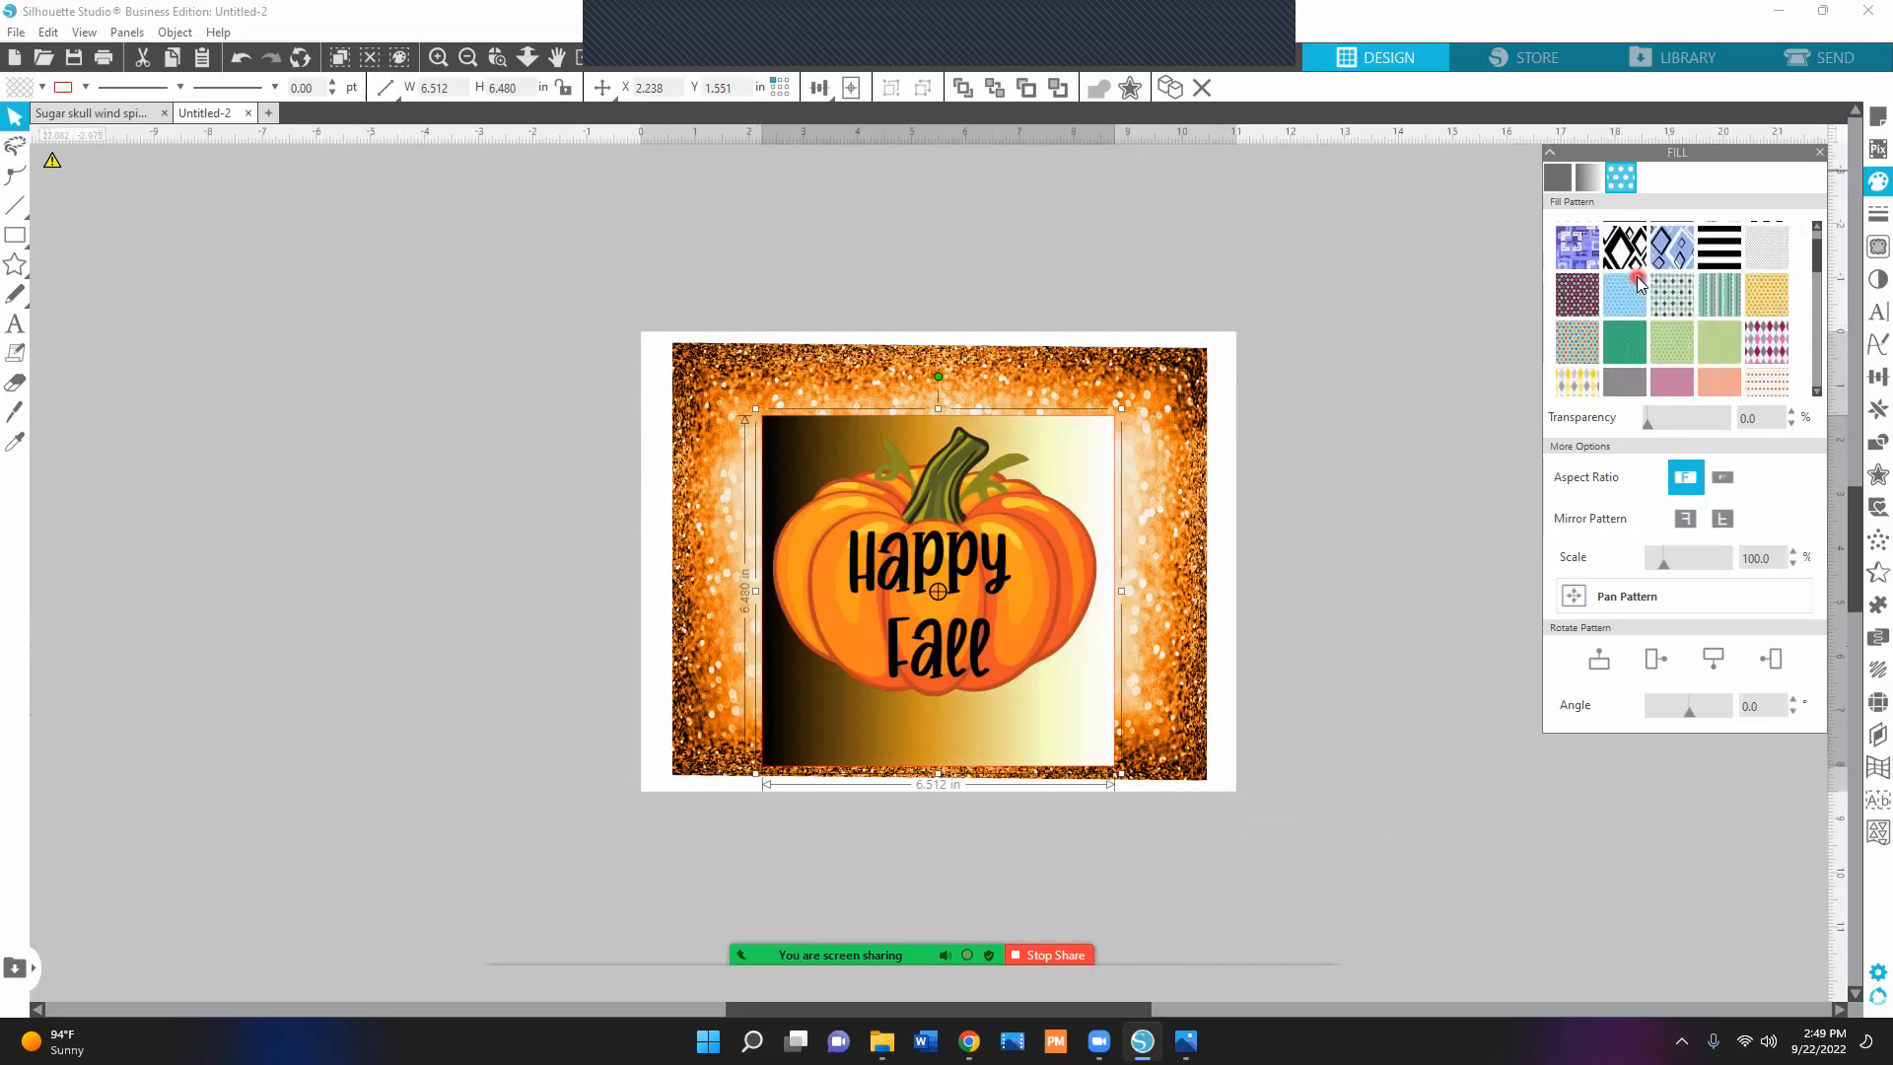
{"action": "left_click", "coordinate": [1554, 179]}
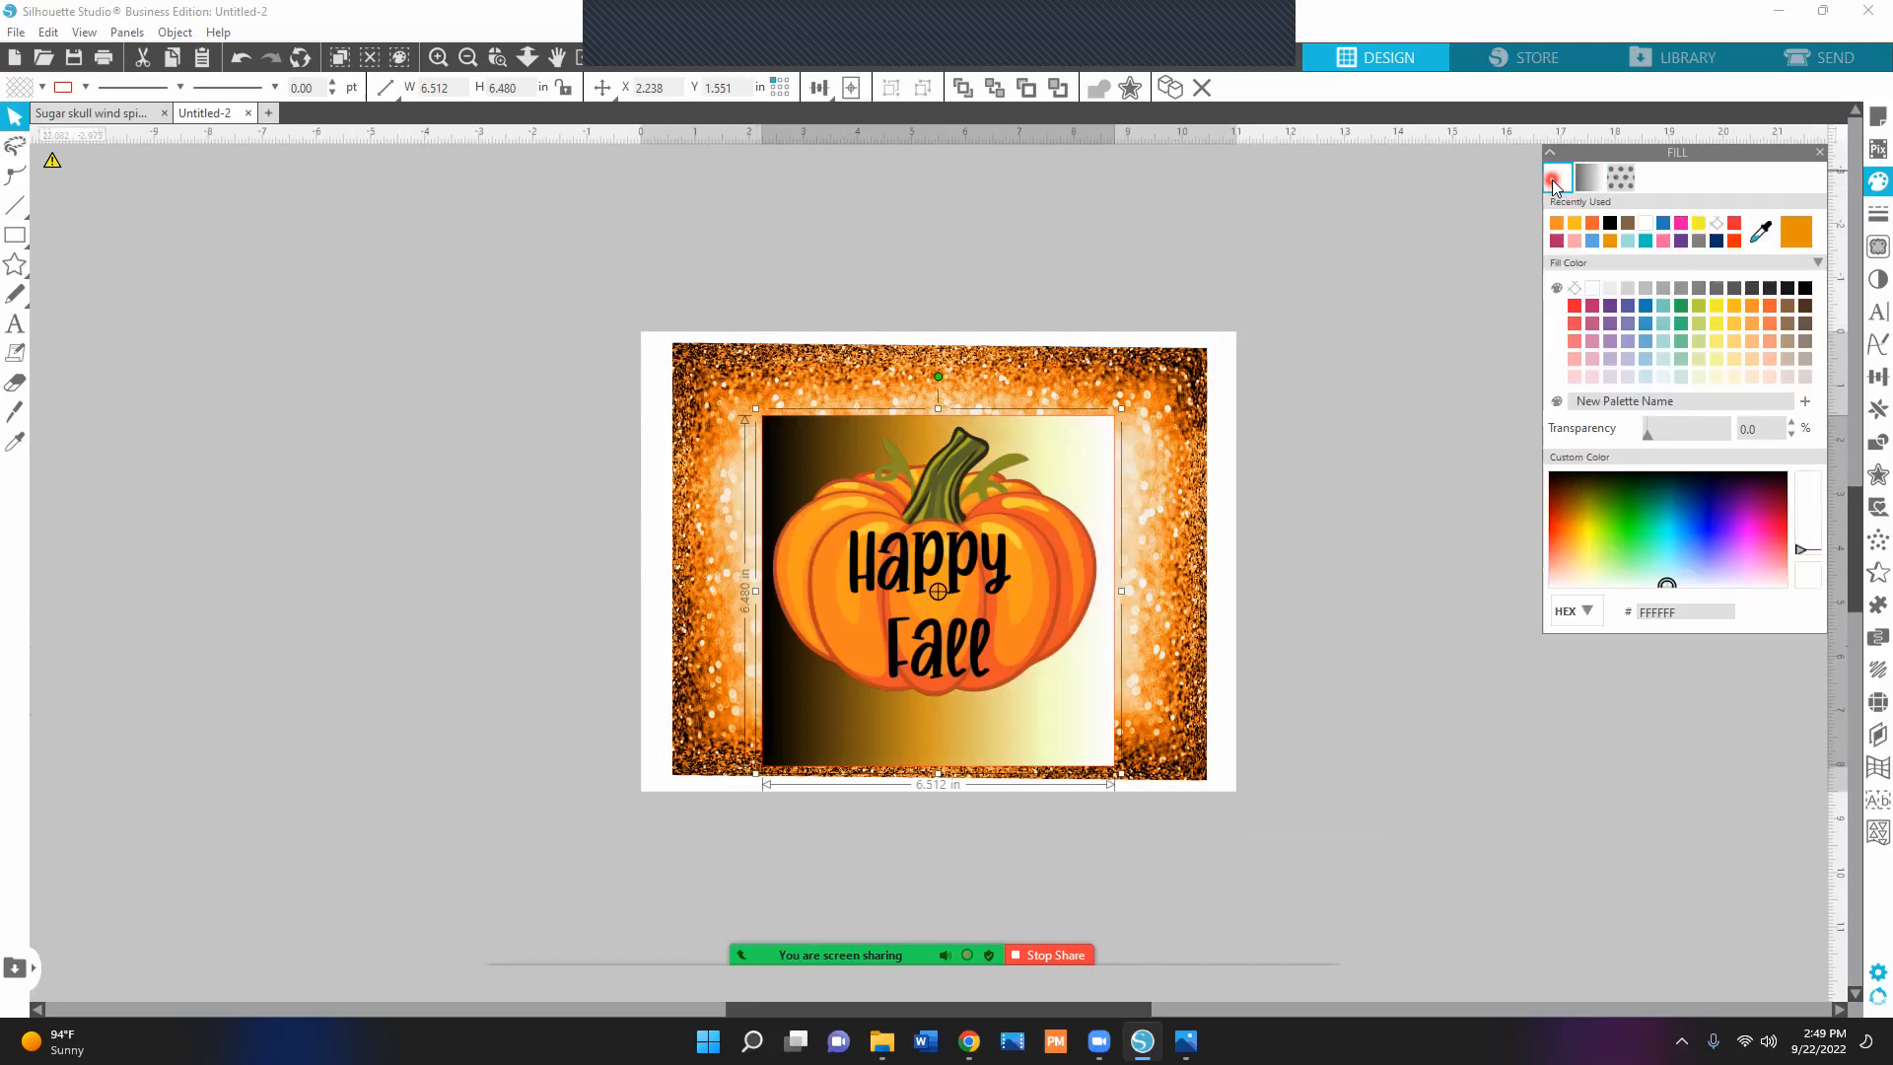
{"action": "left_click", "coordinate": [1556, 225]}
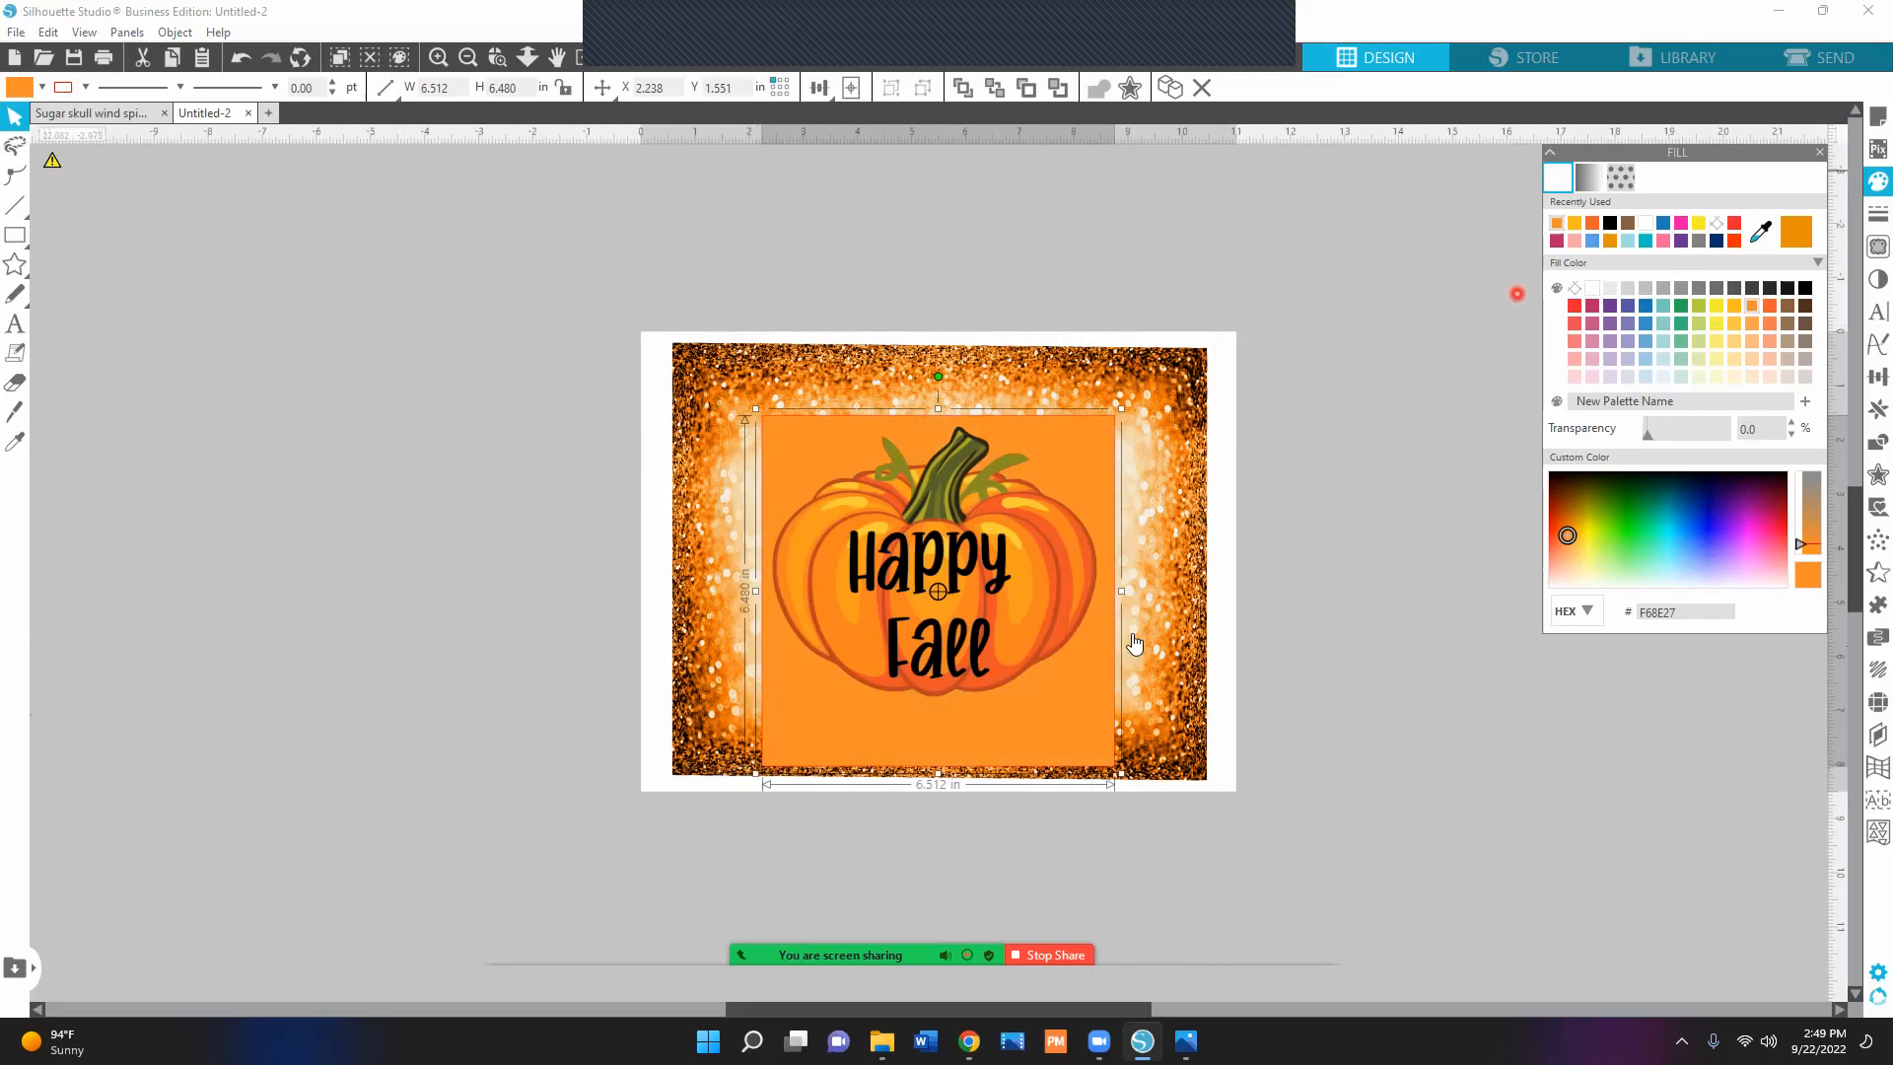
Resize the orange square to about 6.54 in wide by 5.56 in high and move it off the page beside the design.
{"action": "mouse_move", "coordinate": [1098, 433]}
{"action": "left_mouse_down"}
{"action": "mouse_move", "coordinate": [1065, 453]}
{"action": "mouse_move", "coordinate": [1091, 422]}
{"action": "mouse_move", "coordinate": [1070, 409]}
{"action": "left_mouse_up"}
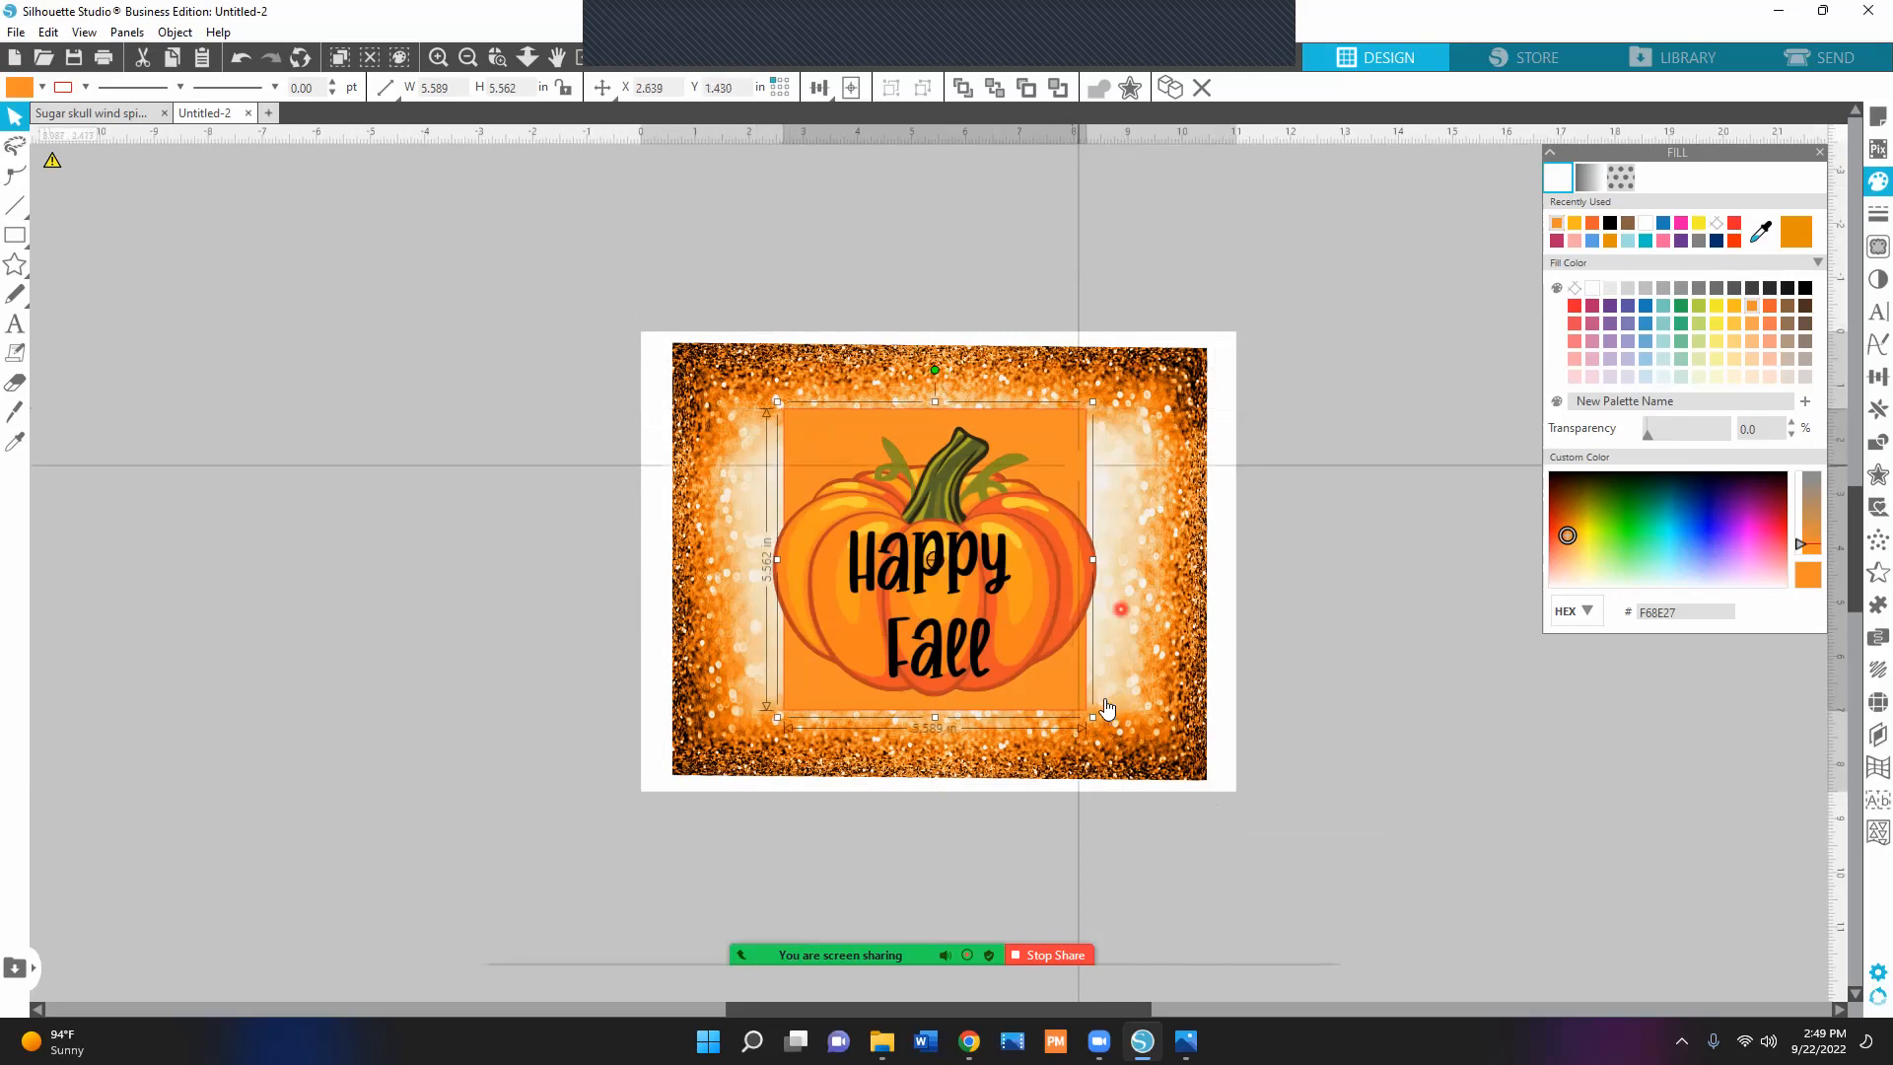
{"action": "left_click_drag", "start_coordinate": [1075, 463], "coordinate": [1108, 443]}
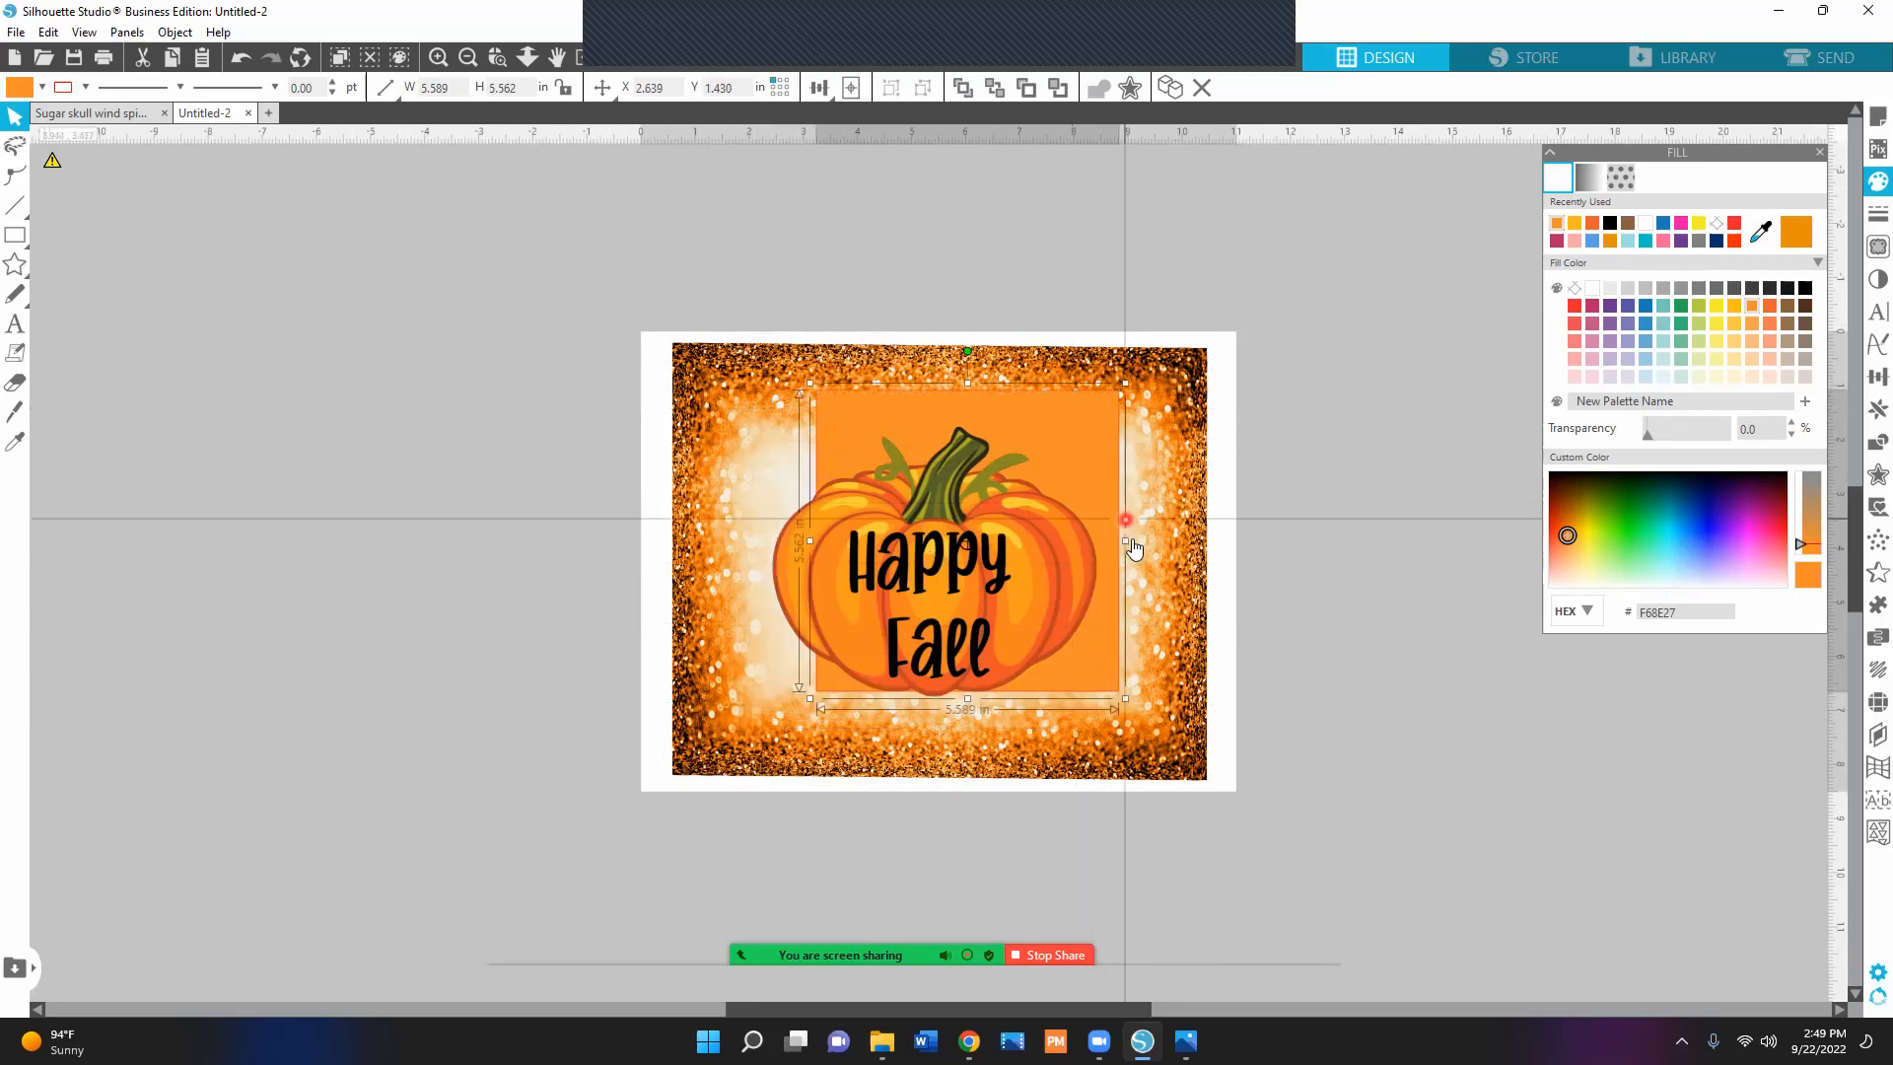
{"action": "left_click_drag", "start_coordinate": [1134, 548], "coordinate": [1075, 525]}
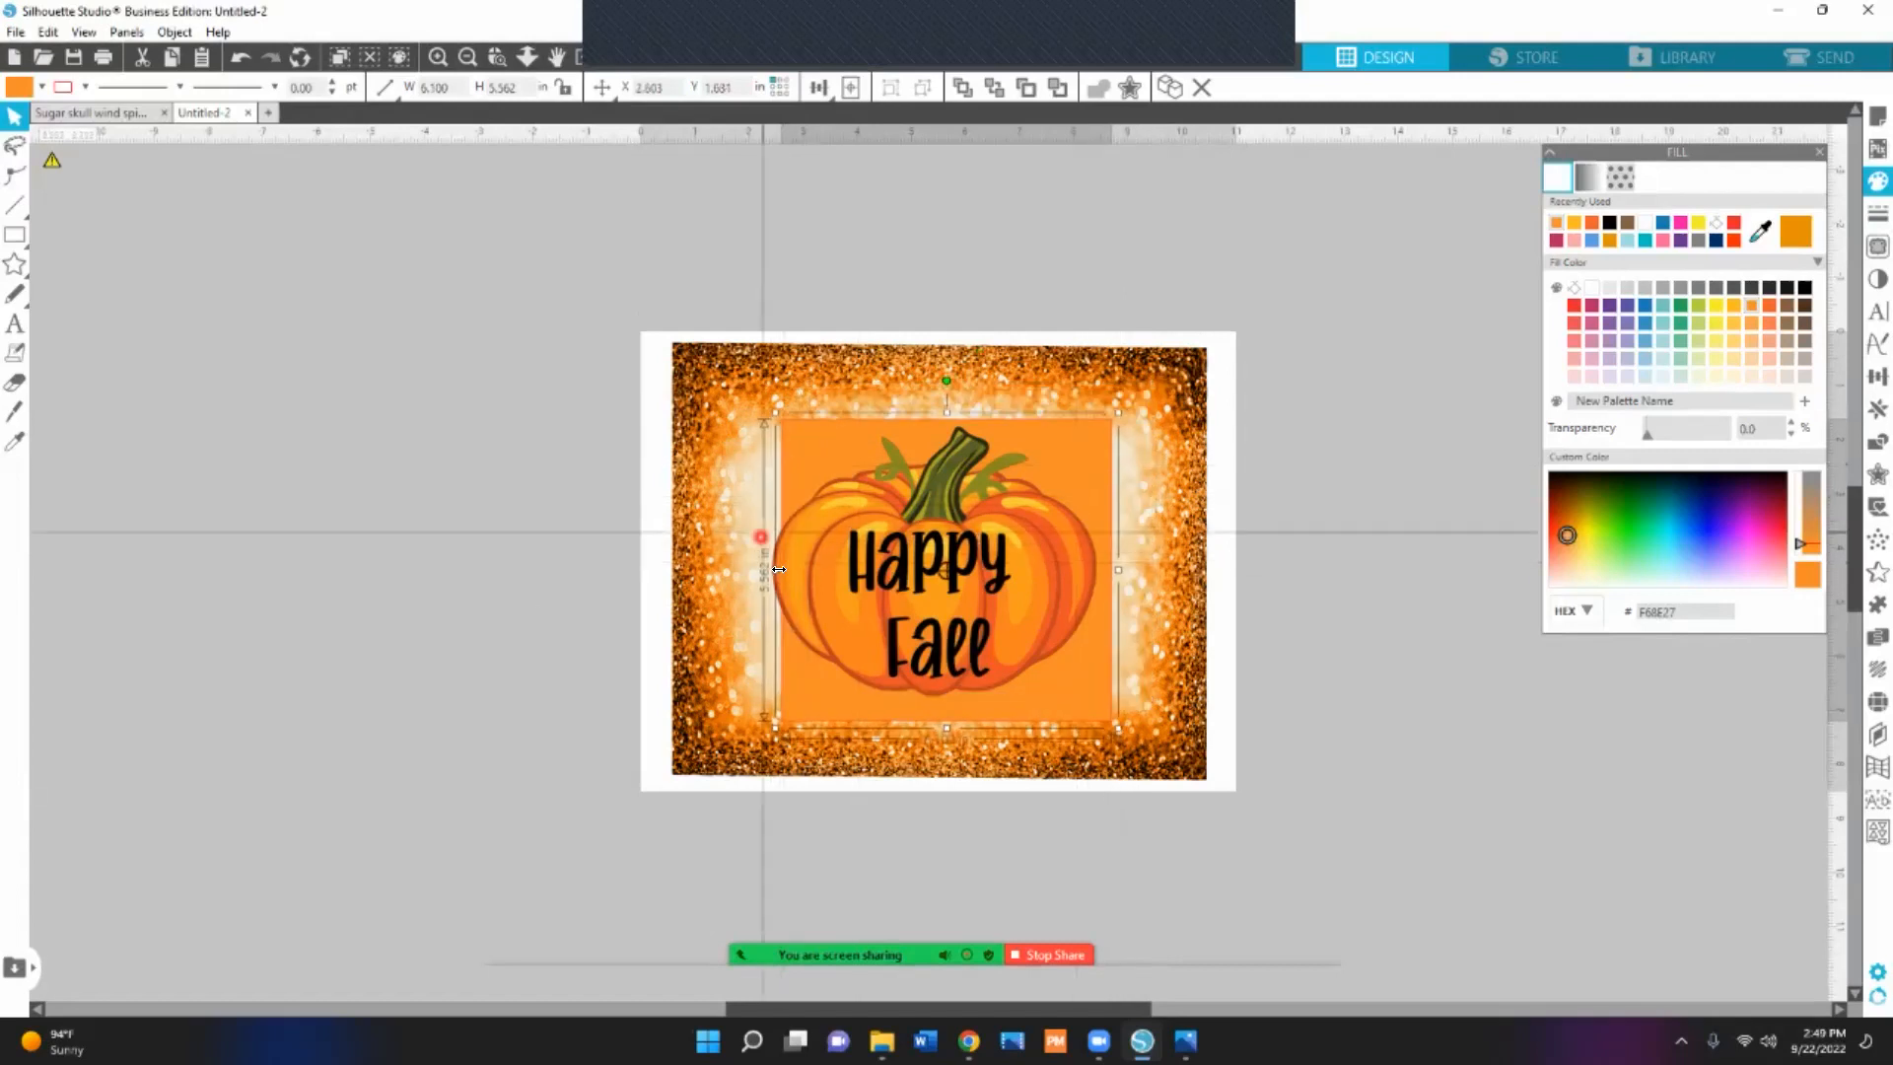
{"action": "left_click_drag", "start_coordinate": [775, 571], "coordinate": [748, 570]}
{"action": "left_click_drag", "start_coordinate": [789, 682], "coordinate": [357, 564]}
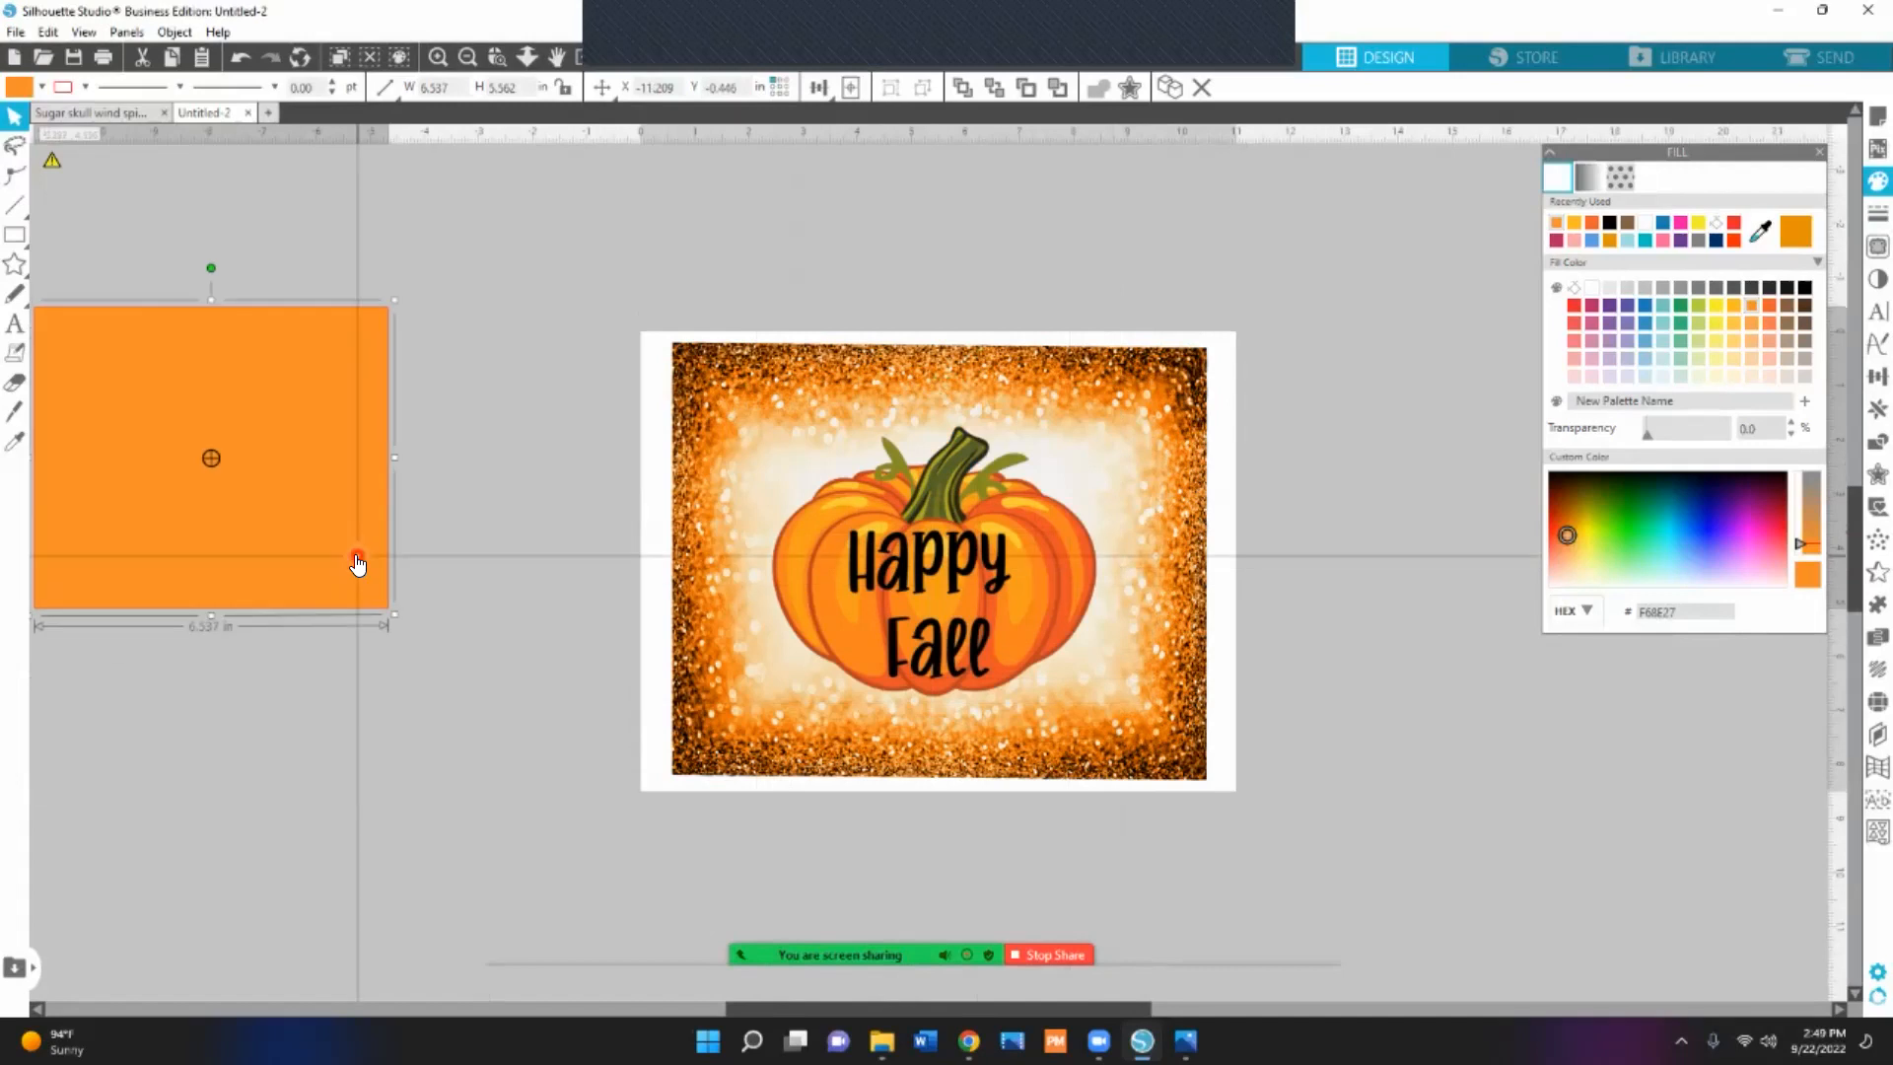
Duplicate the glitter background, shrink the copy to about 7.28 in wide, and move both backgrounds off the page.
{"action": "right_click", "coordinate": [799, 406]}
{"action": "left_click", "coordinate": [861, 559]}
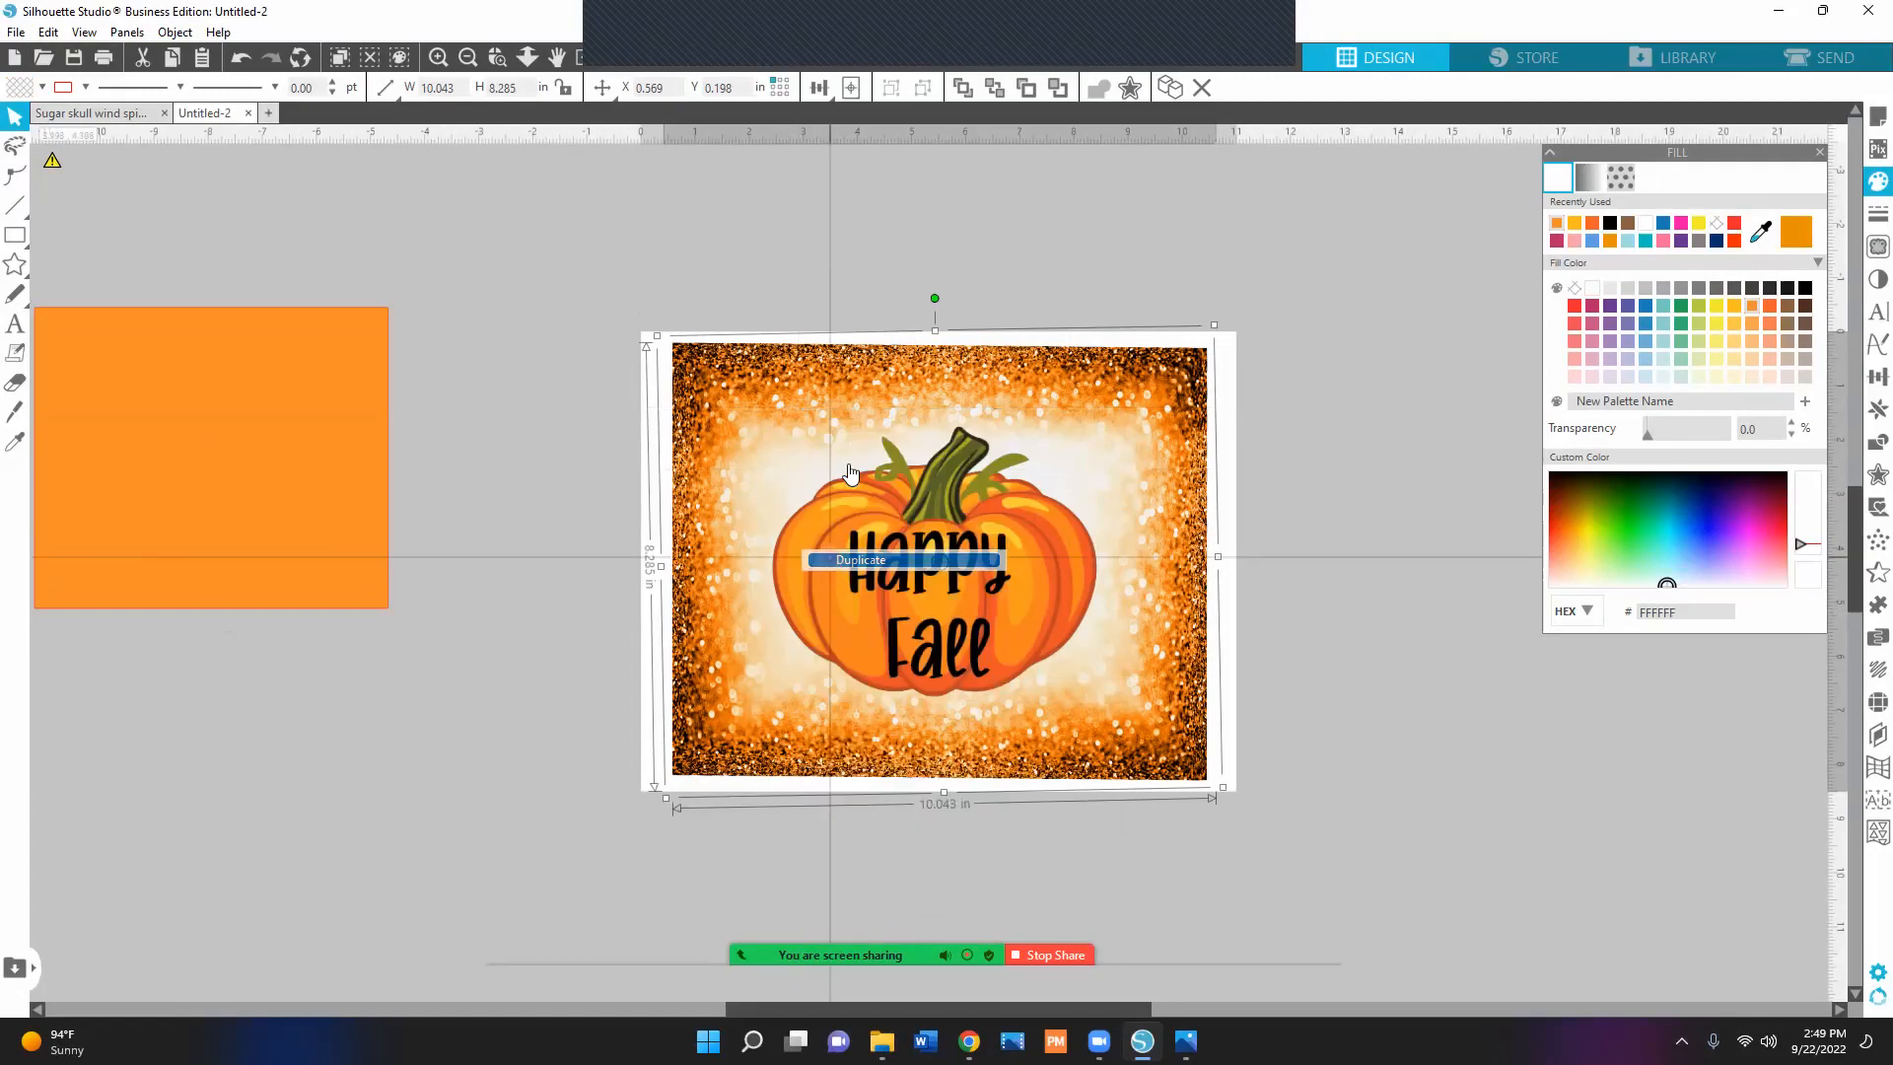
{"action": "left_click_drag", "start_coordinate": [734, 579], "coordinate": [144, 835]}
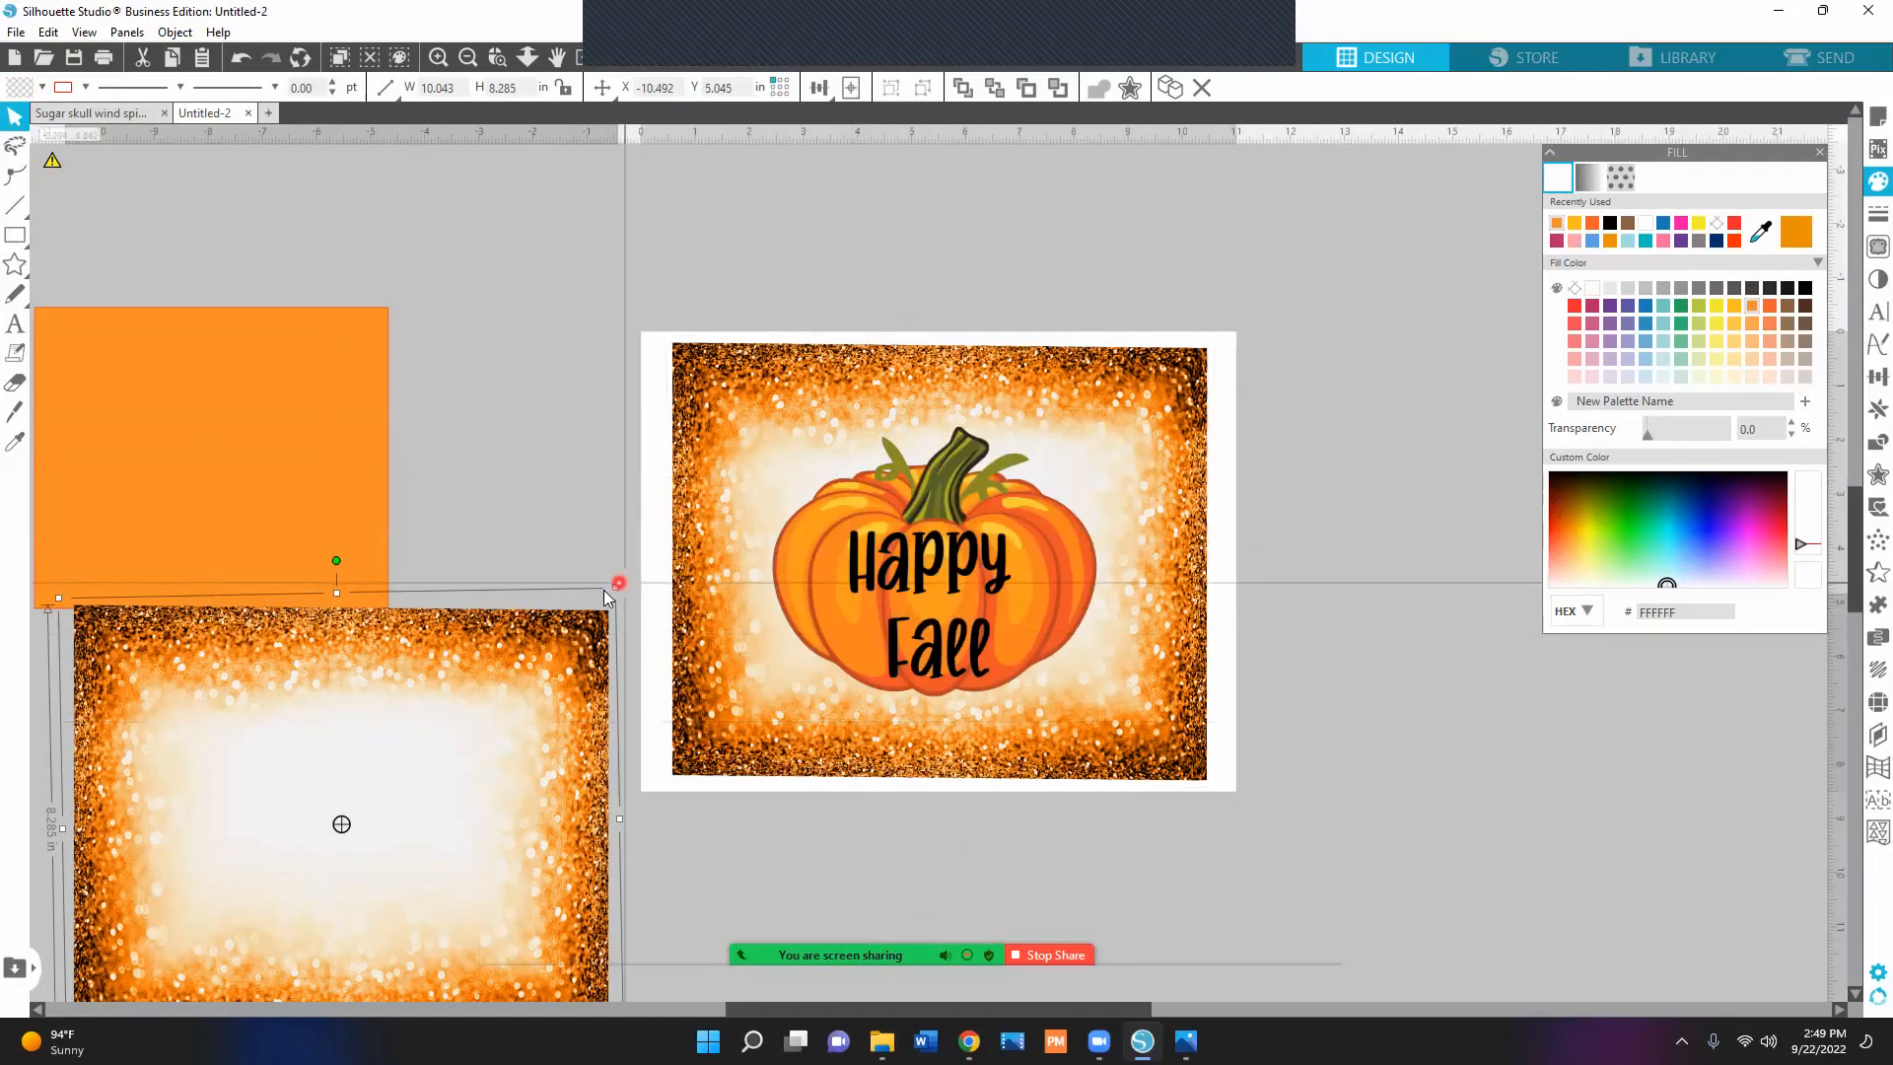
{"action": "left_click", "coordinate": [616, 593]}
{"action": "left_click", "coordinate": [538, 648]}
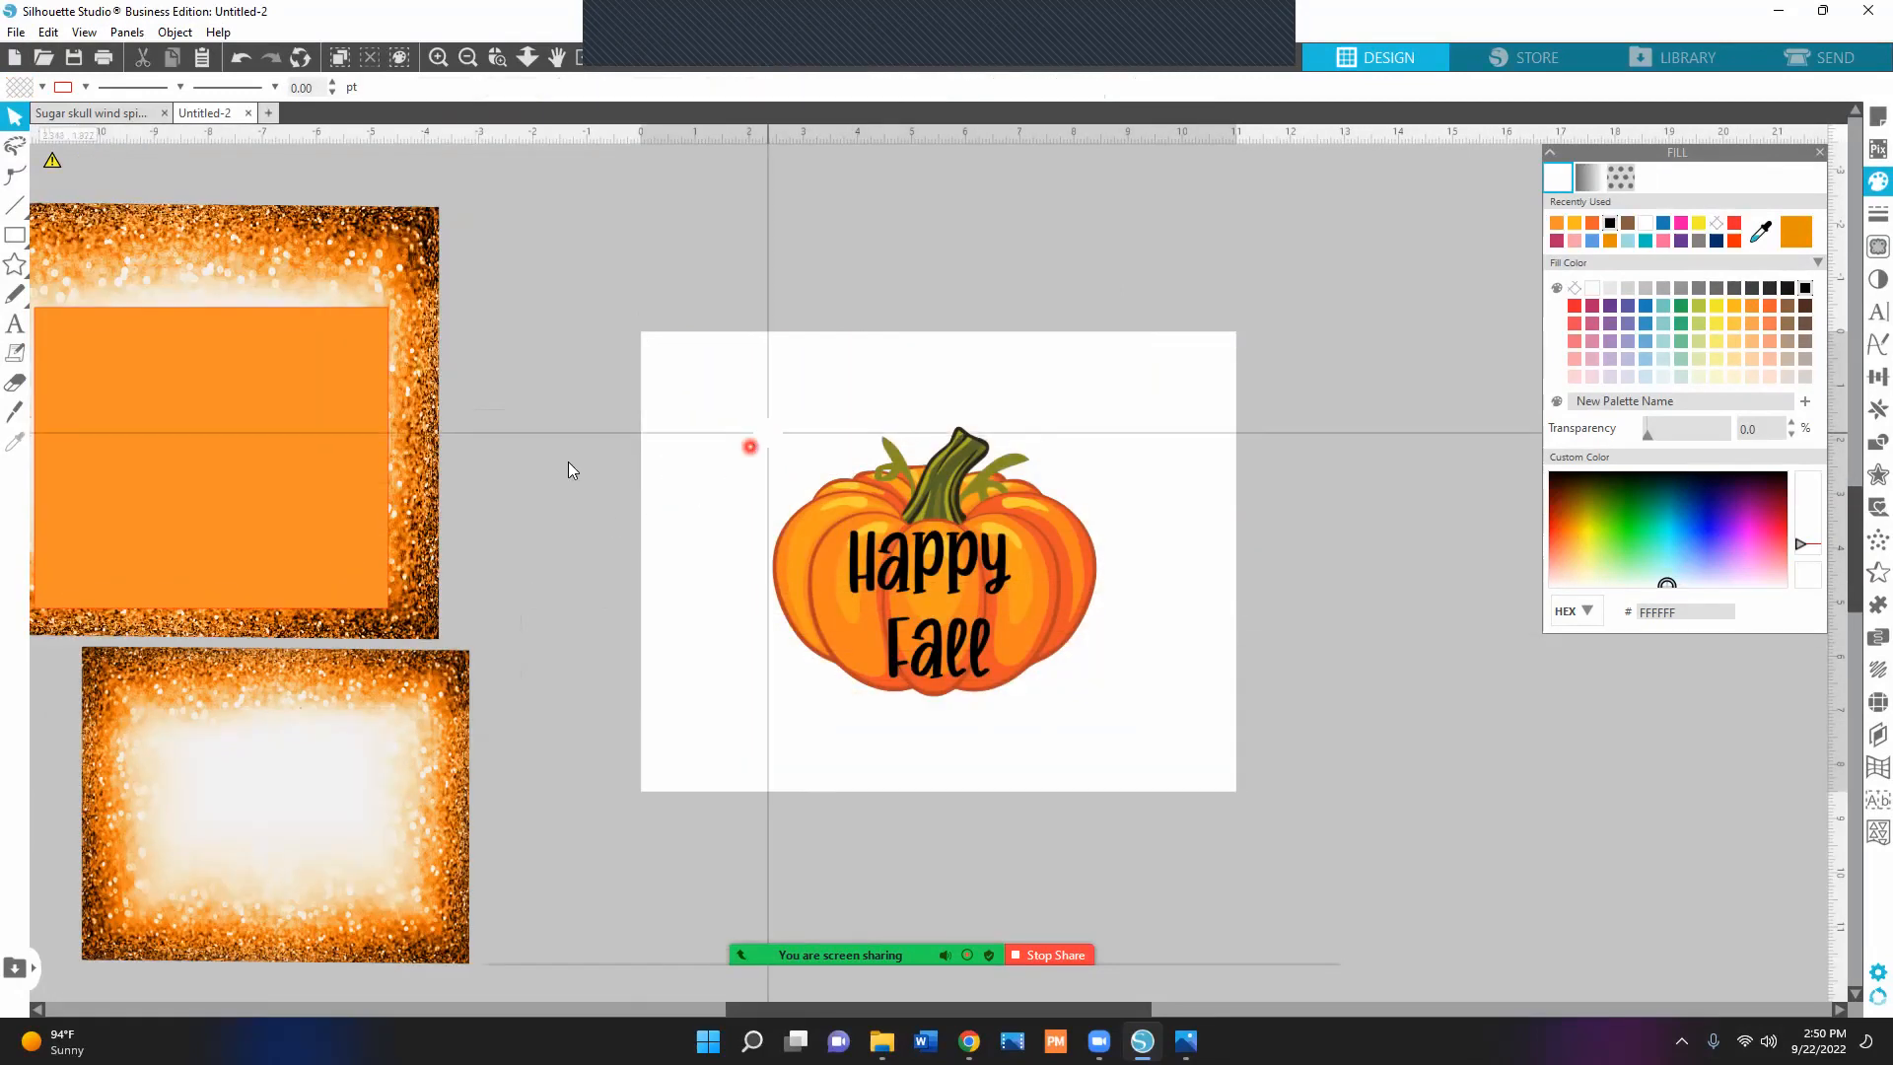
Delete the orange square and place the smaller glitter copy on top of the larger glitter background.
{"action": "left_click_drag", "start_coordinate": [353, 361], "coordinate": [1414, 167]}
{"action": "key", "text": "Delete"}
{"action": "left_click_drag", "start_coordinate": [305, 473], "coordinate": [552, 501]}
{"action": "left_click_drag", "start_coordinate": [400, 773], "coordinate": [564, 398]}
{"action": "double_click", "coordinate": [584, 399]}
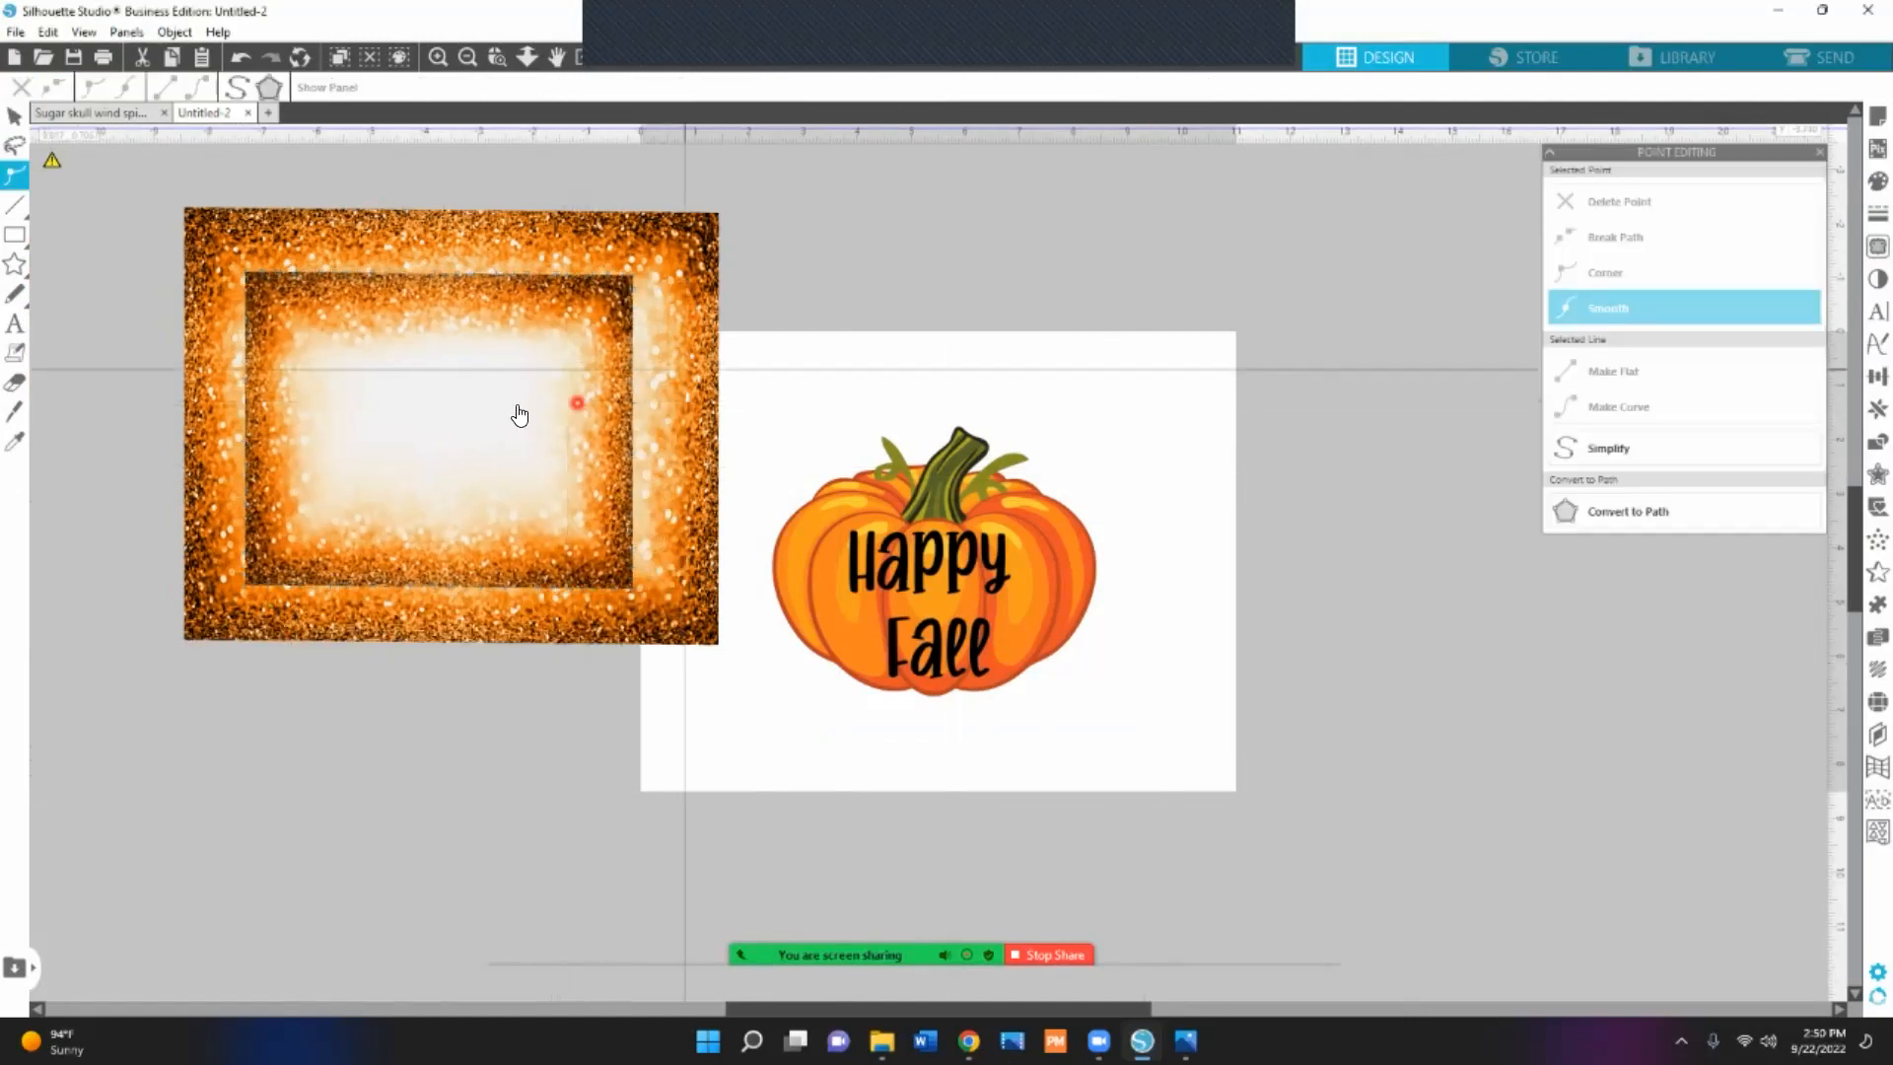
{"action": "left_click", "coordinate": [1055, 213]}
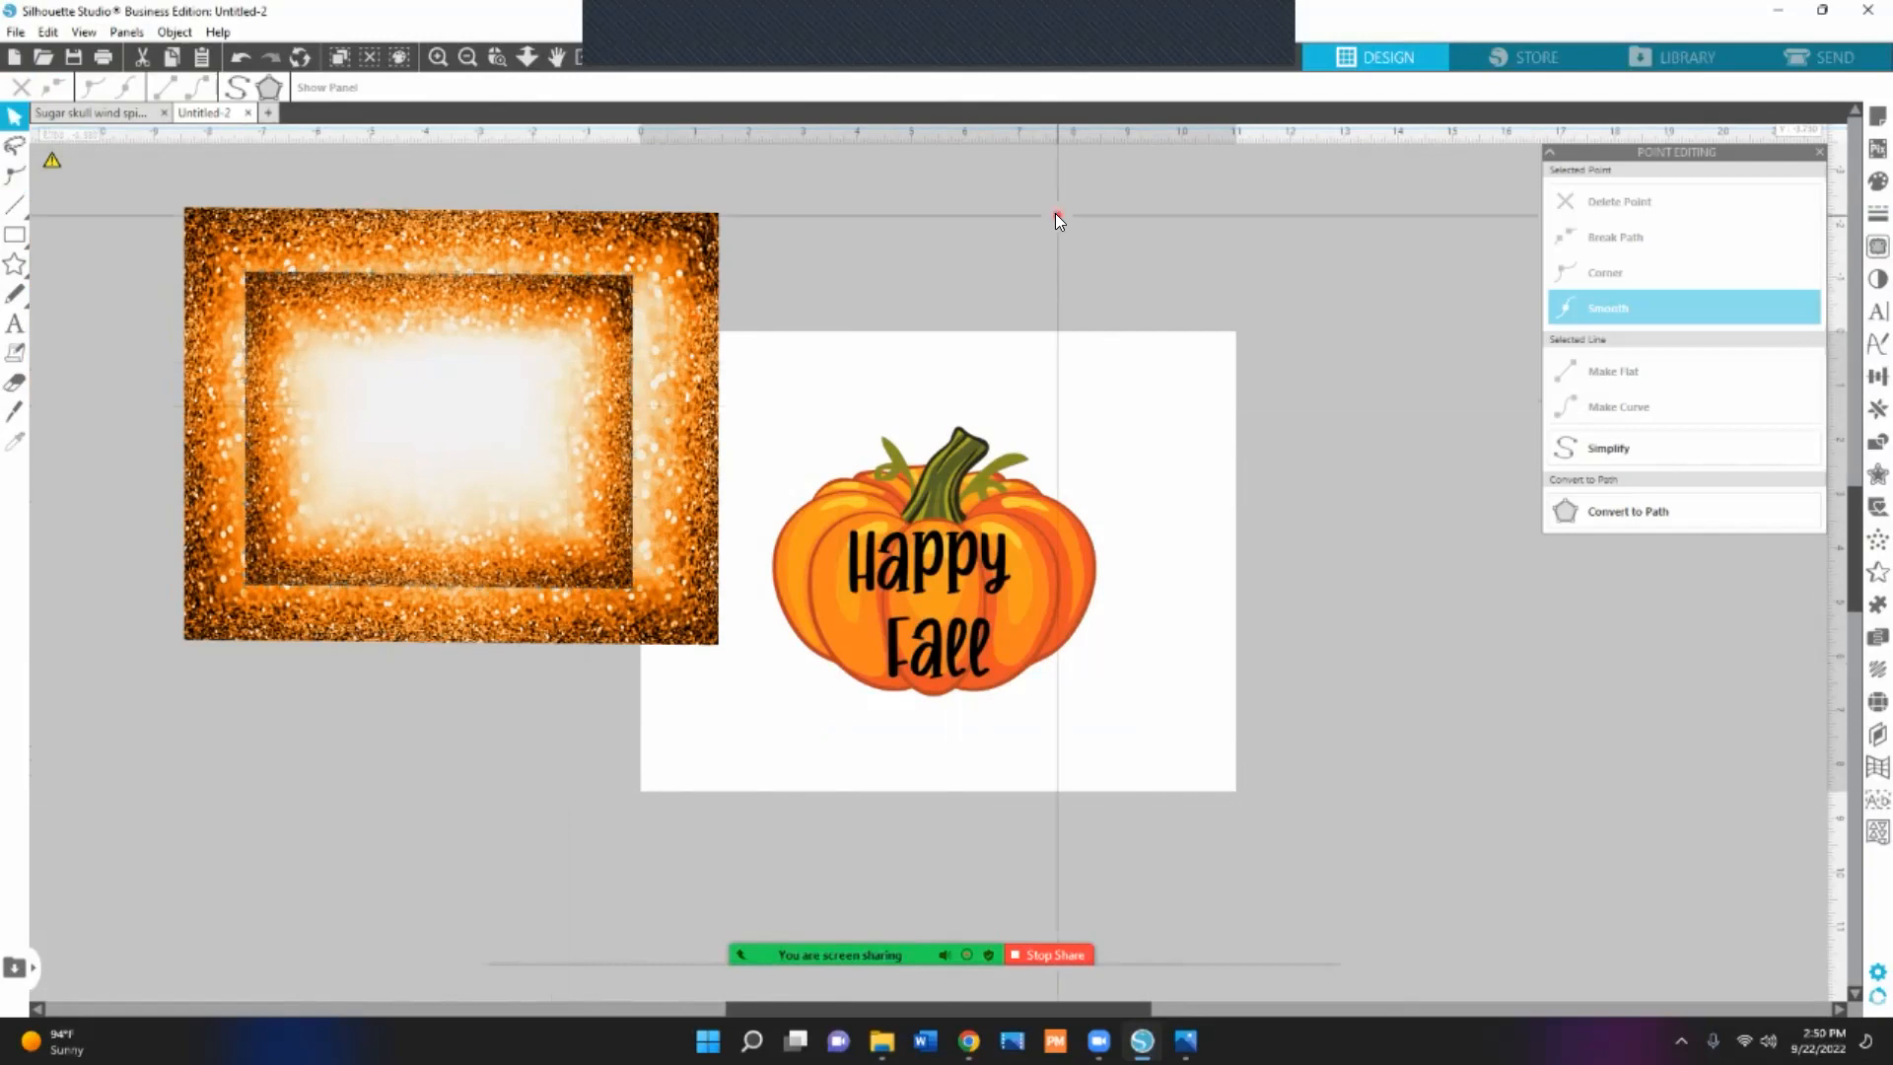
Widen the inner glitter copy to about 7.39 in and select it together with the larger background.
{"action": "left_click", "coordinate": [609, 345]}
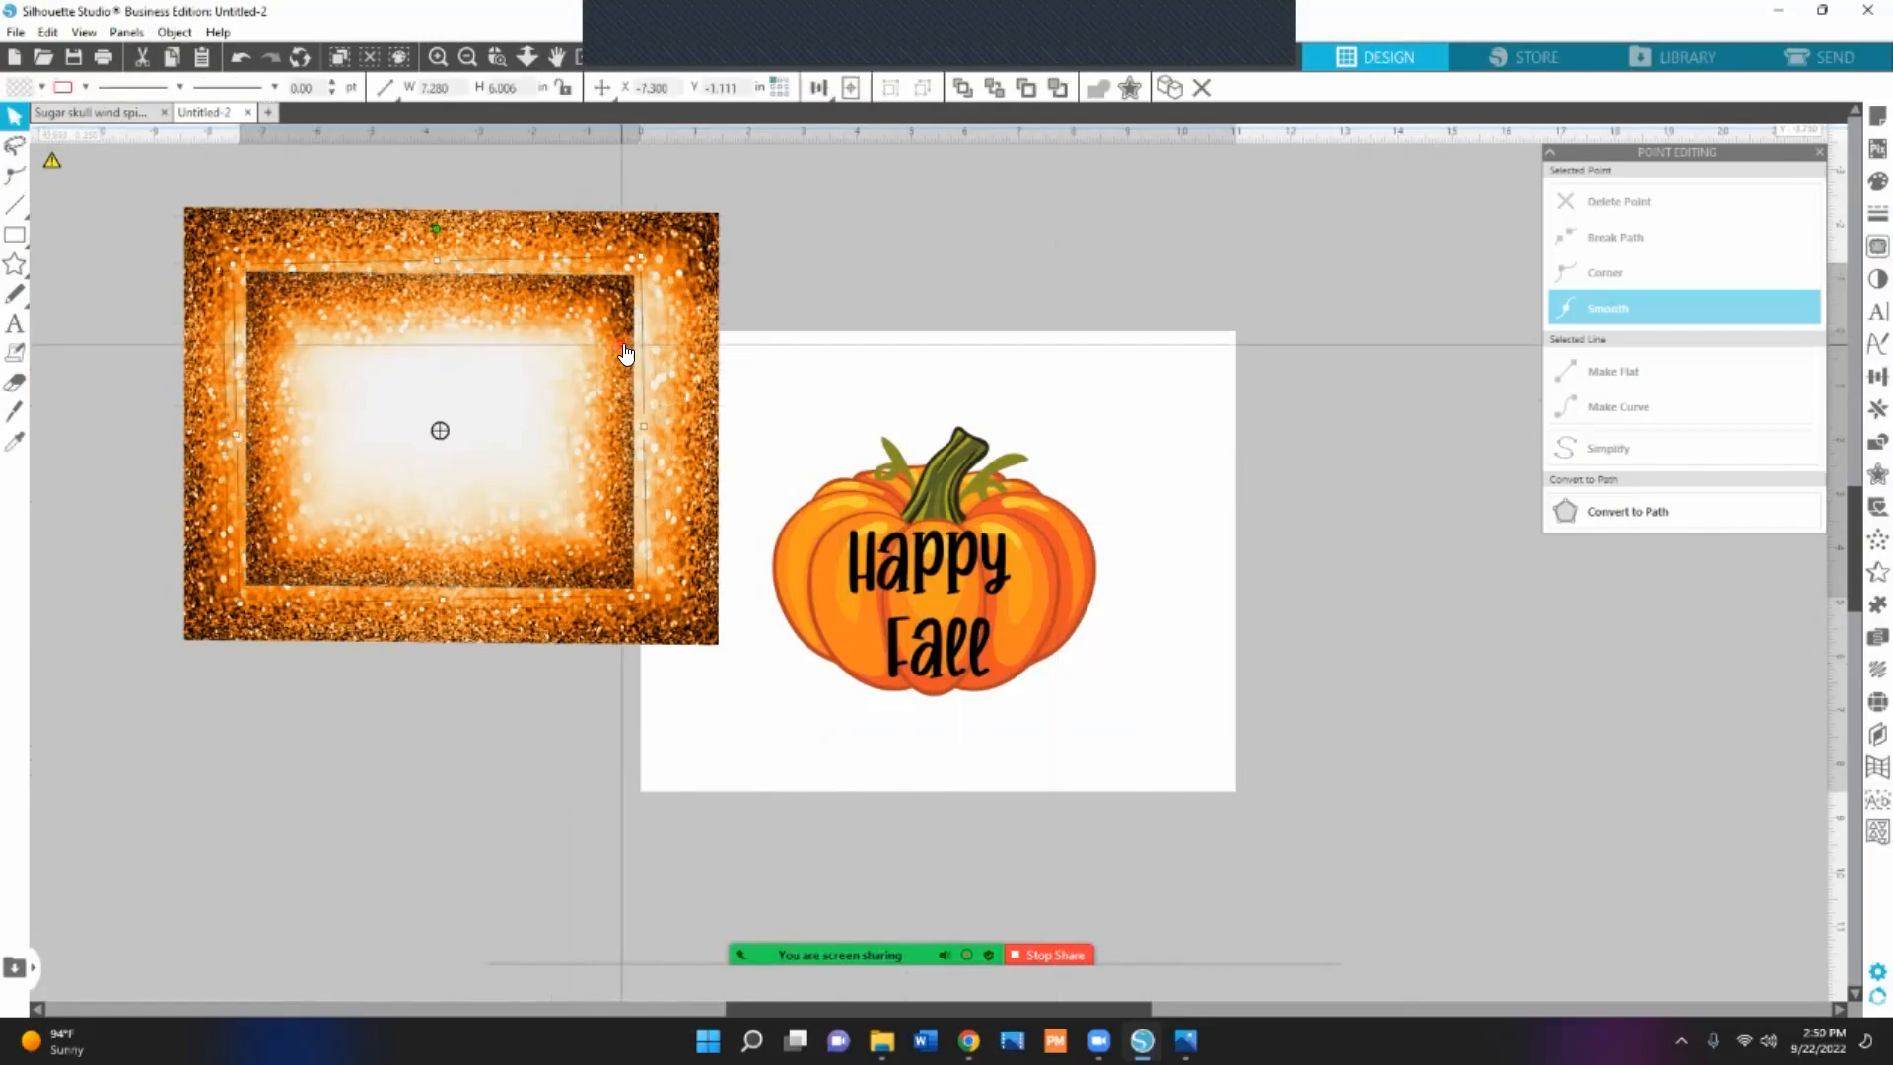
{"action": "left_click_drag", "start_coordinate": [643, 424], "coordinate": [658, 428]}
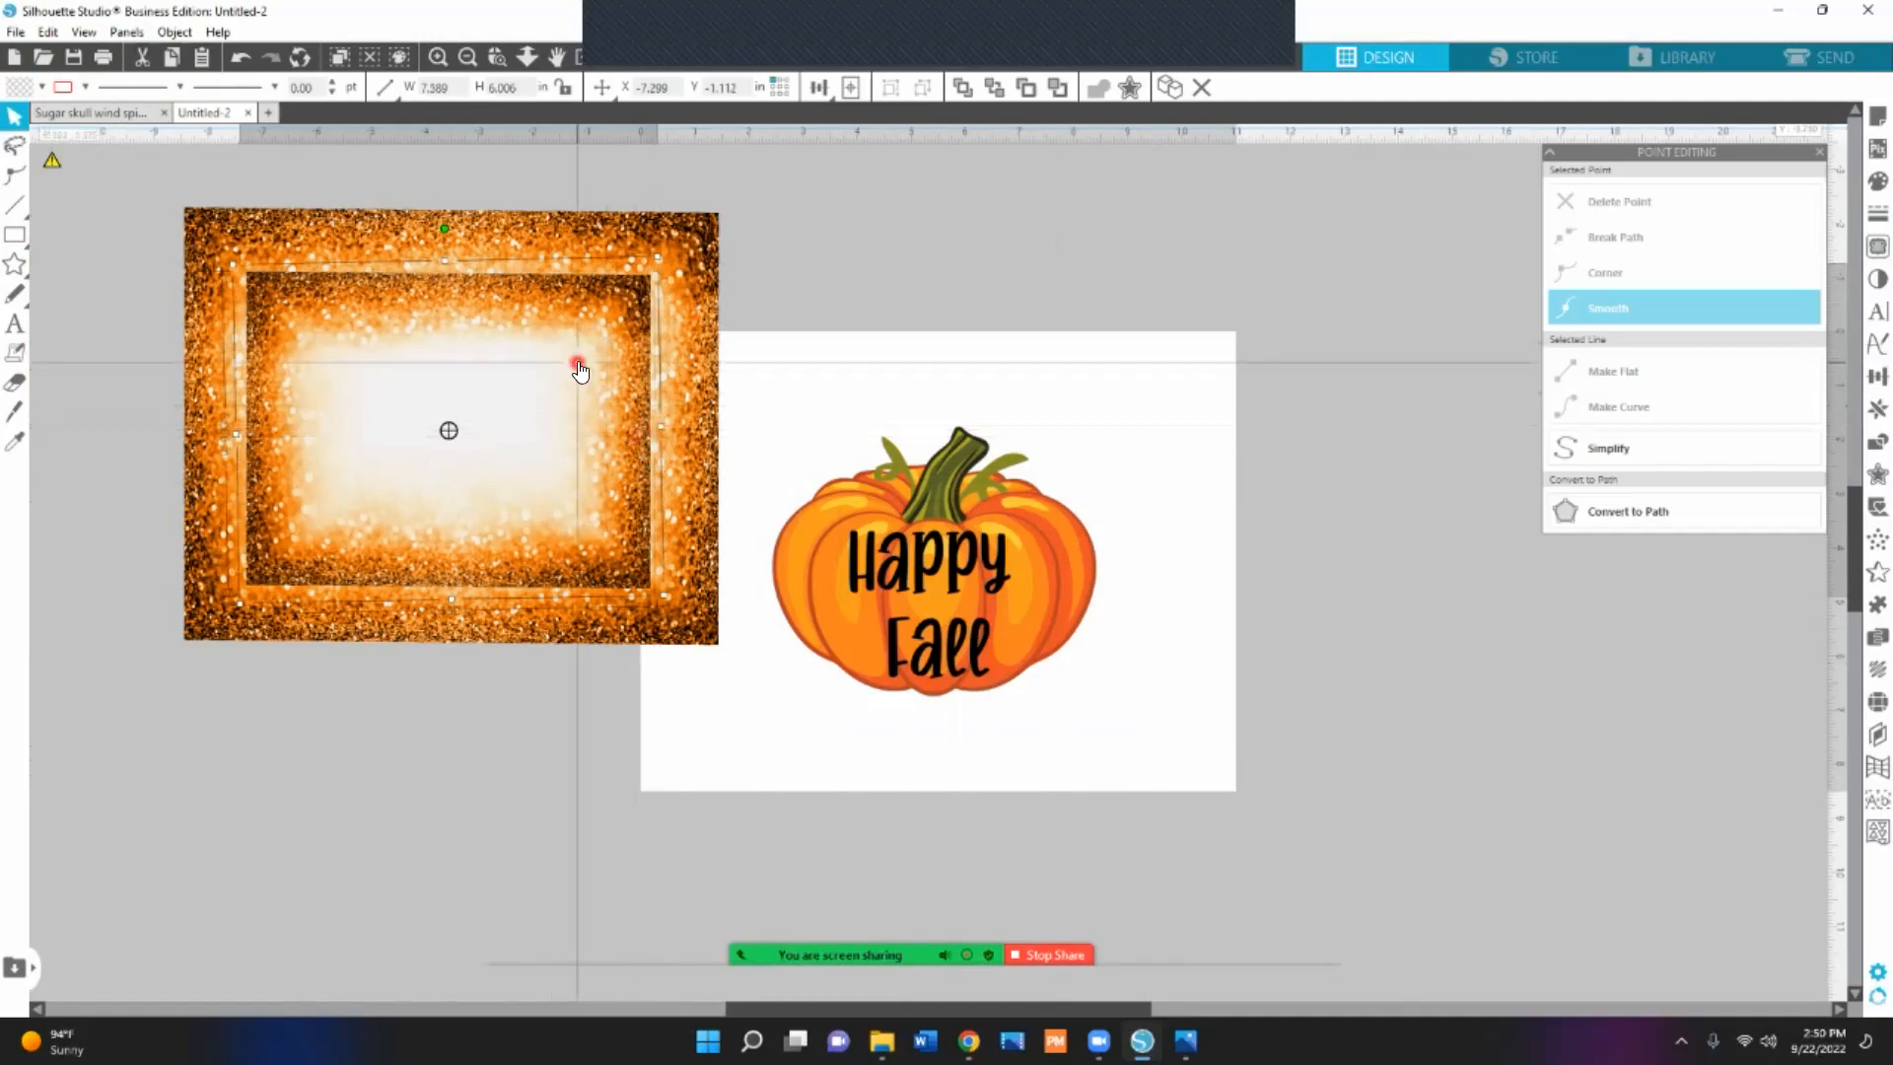
{"action": "left_click_drag", "start_coordinate": [144, 178], "coordinate": [631, 534]}
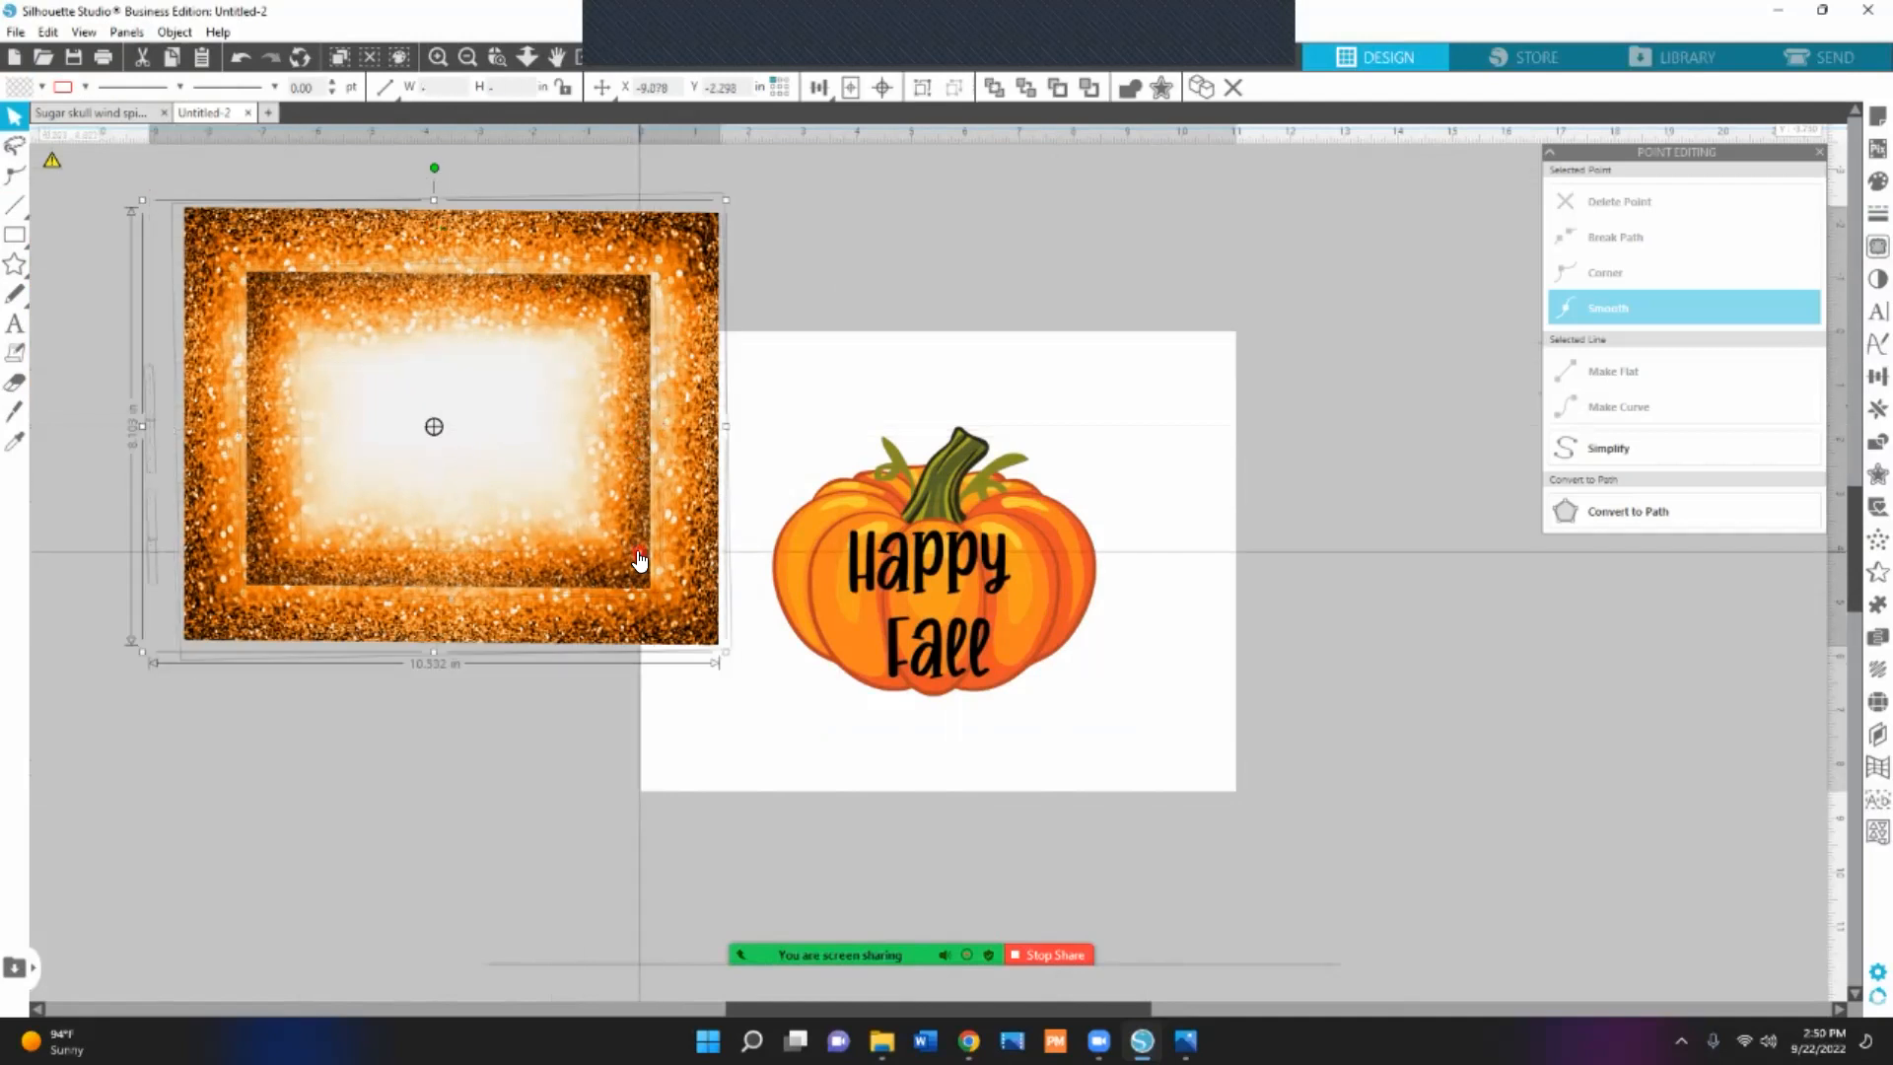
Group the pumpkin with the "Happy Fall" text and move the group aside on the page.
{"action": "left_click_drag", "start_coordinate": [920, 394], "coordinate": [1165, 695]}
{"action": "right_click", "coordinate": [1163, 693]}
{"action": "left_click", "coordinate": [1222, 446]}
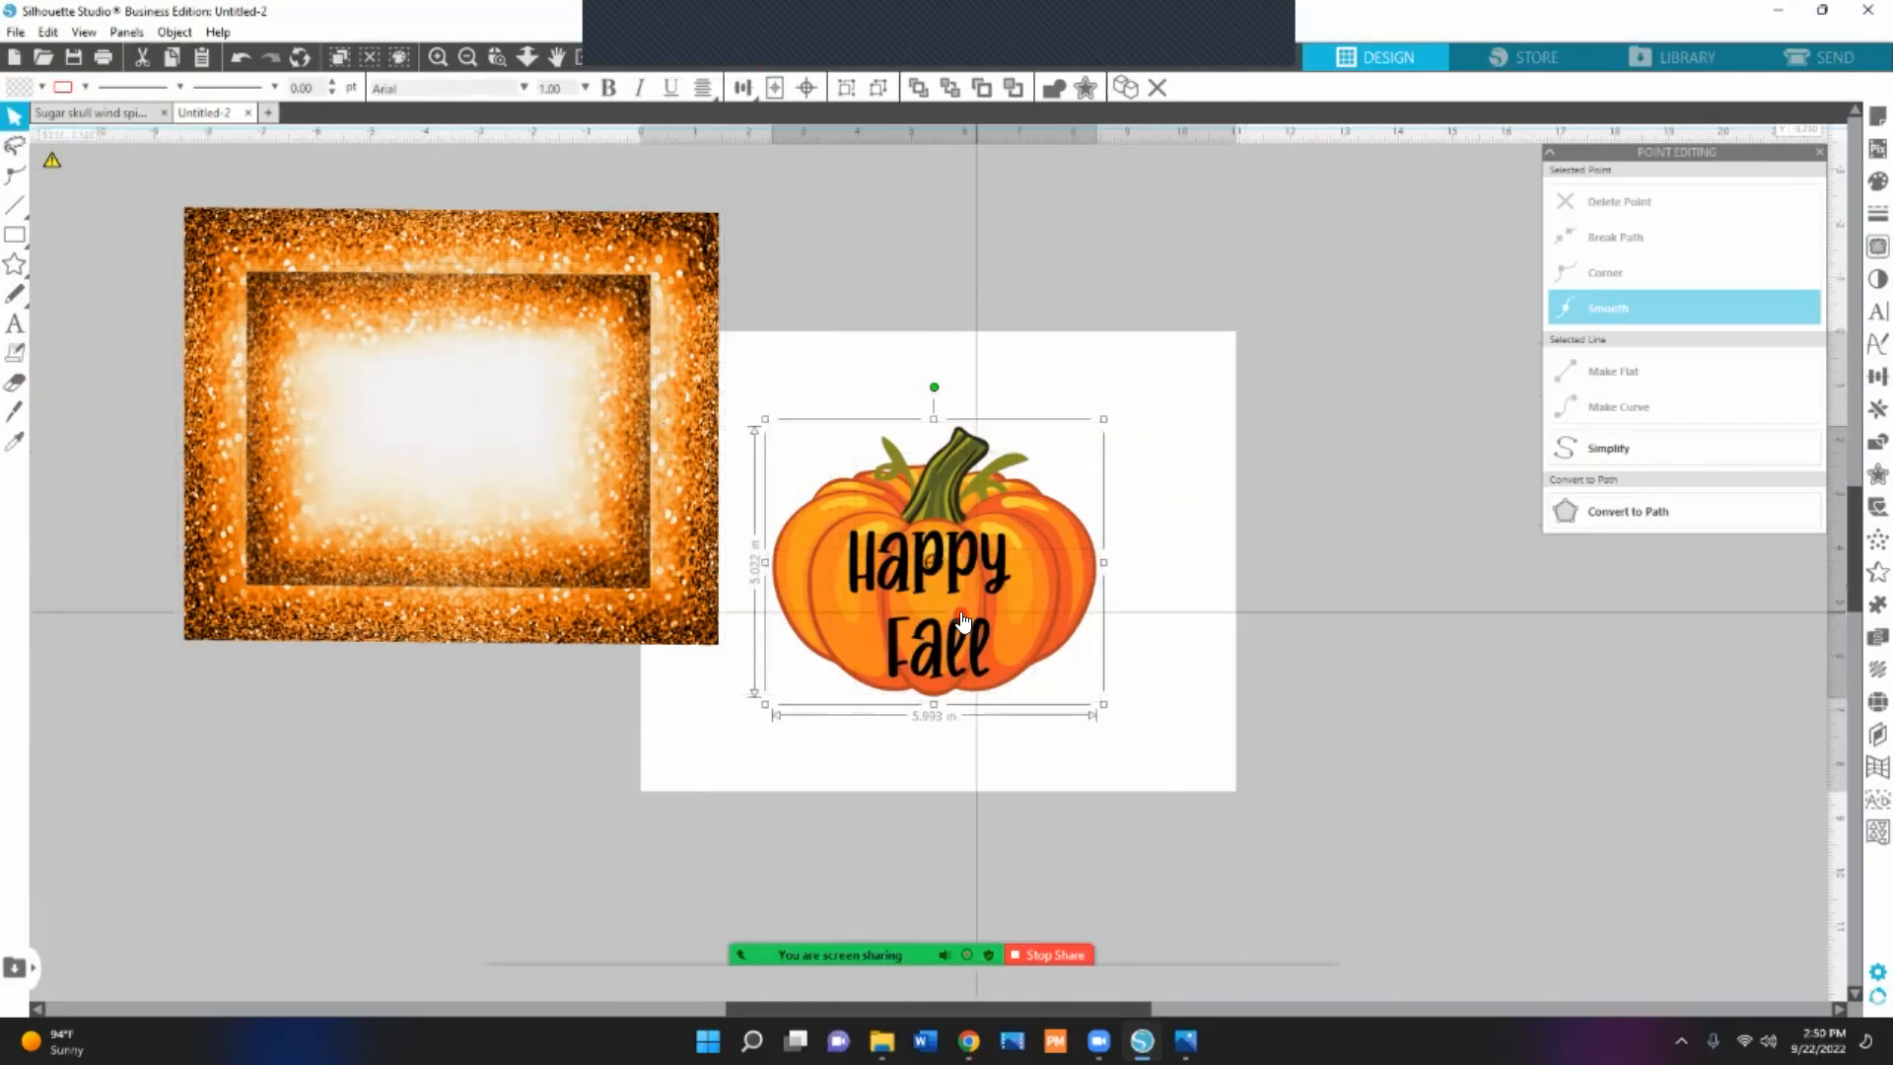
{"action": "left_click_drag", "start_coordinate": [1018, 571], "coordinate": [1156, 544]}
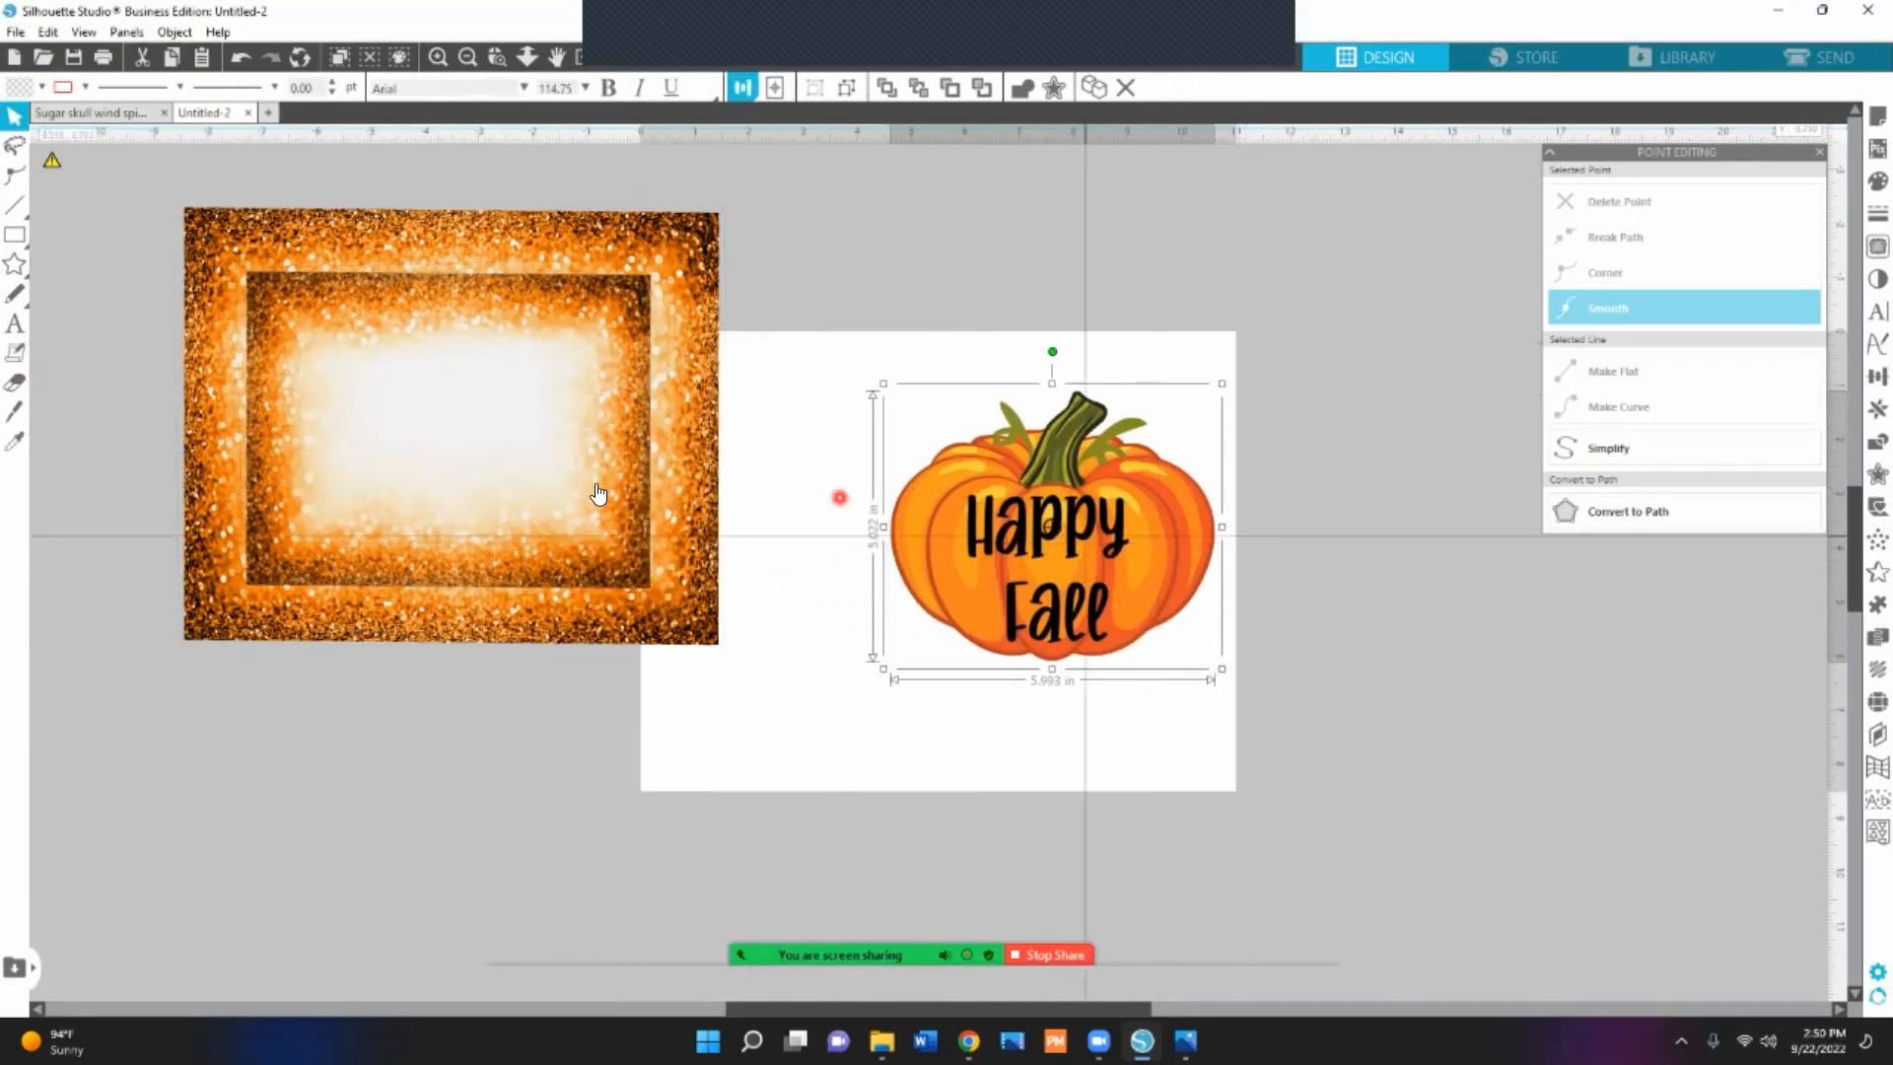
Bring the pumpkin and text group to the front and place it over the two layered glitter backgrounds.
{"action": "left_click", "coordinate": [595, 484]}
{"action": "left_click", "coordinate": [988, 493]}
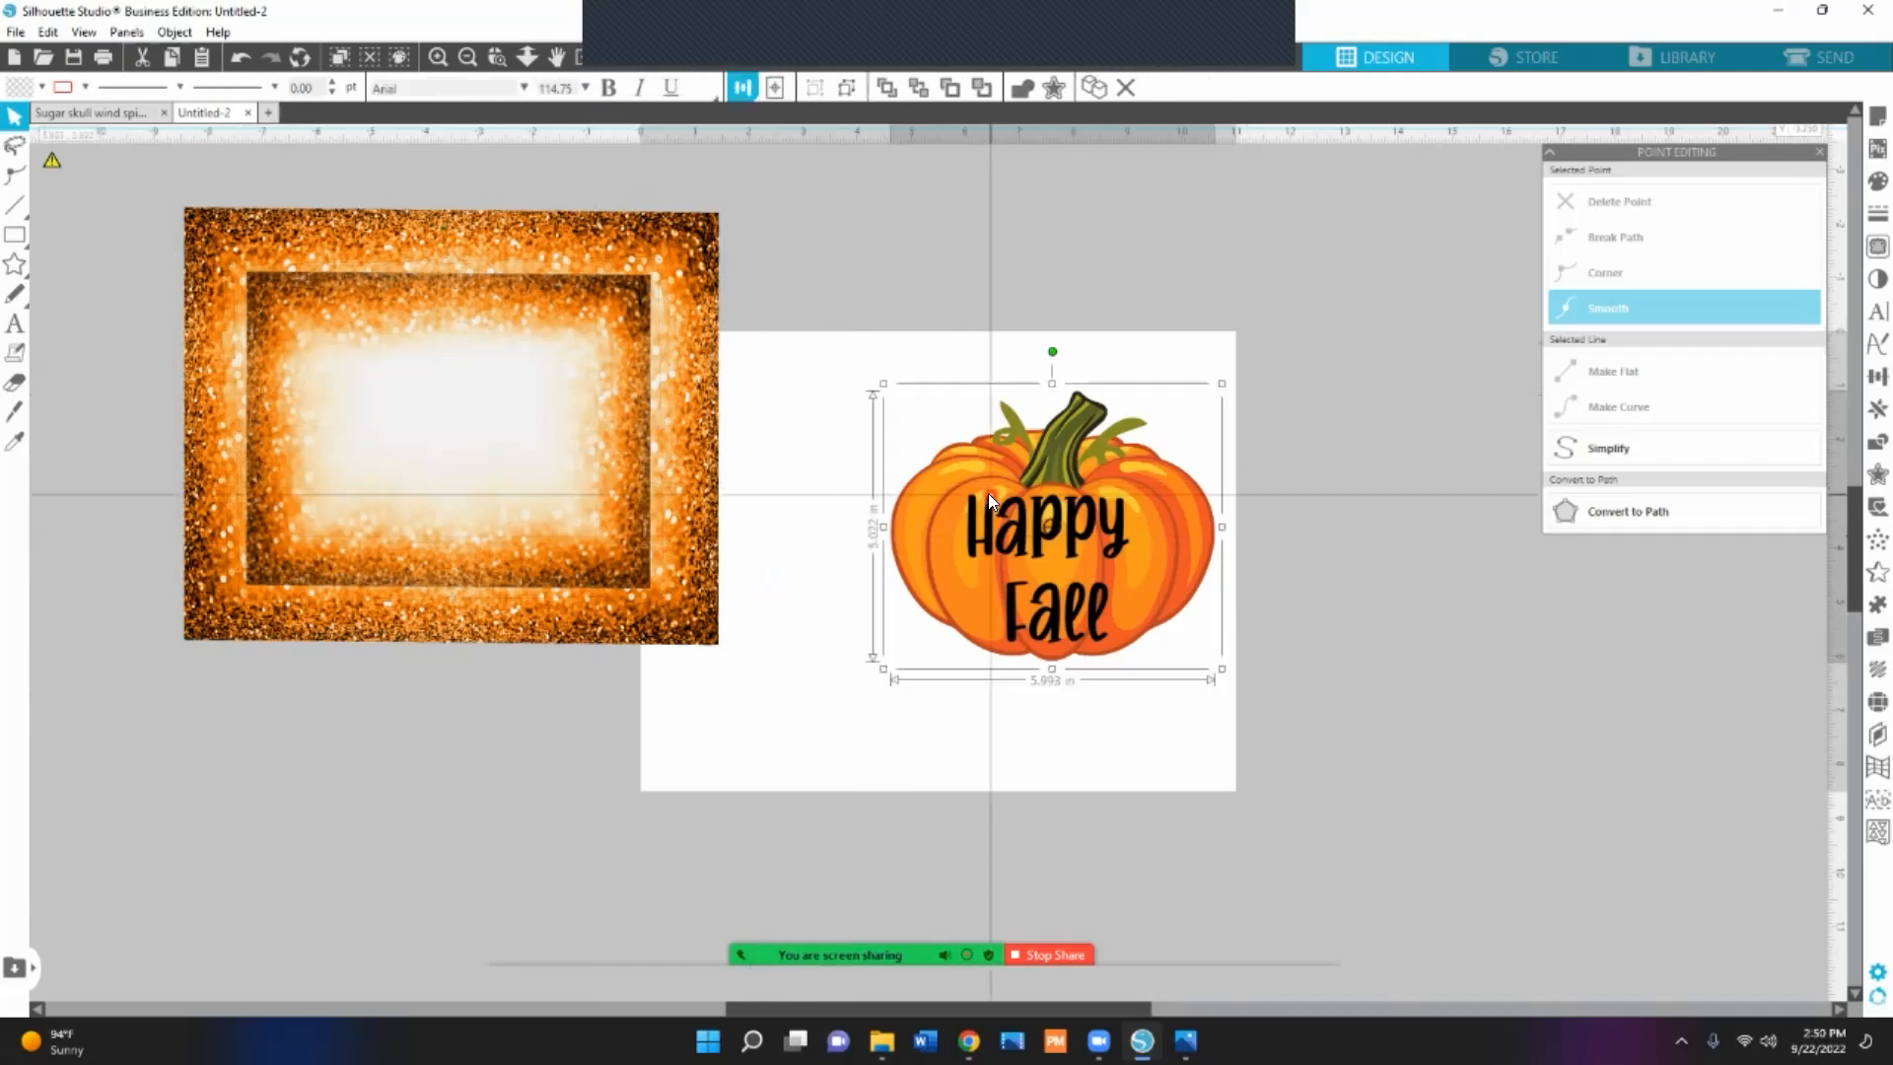
{"action": "right_click", "coordinate": [988, 493]}
{"action": "left_click", "coordinate": [1053, 894]}
{"action": "left_click_drag", "start_coordinate": [1034, 576], "coordinate": [419, 470]}
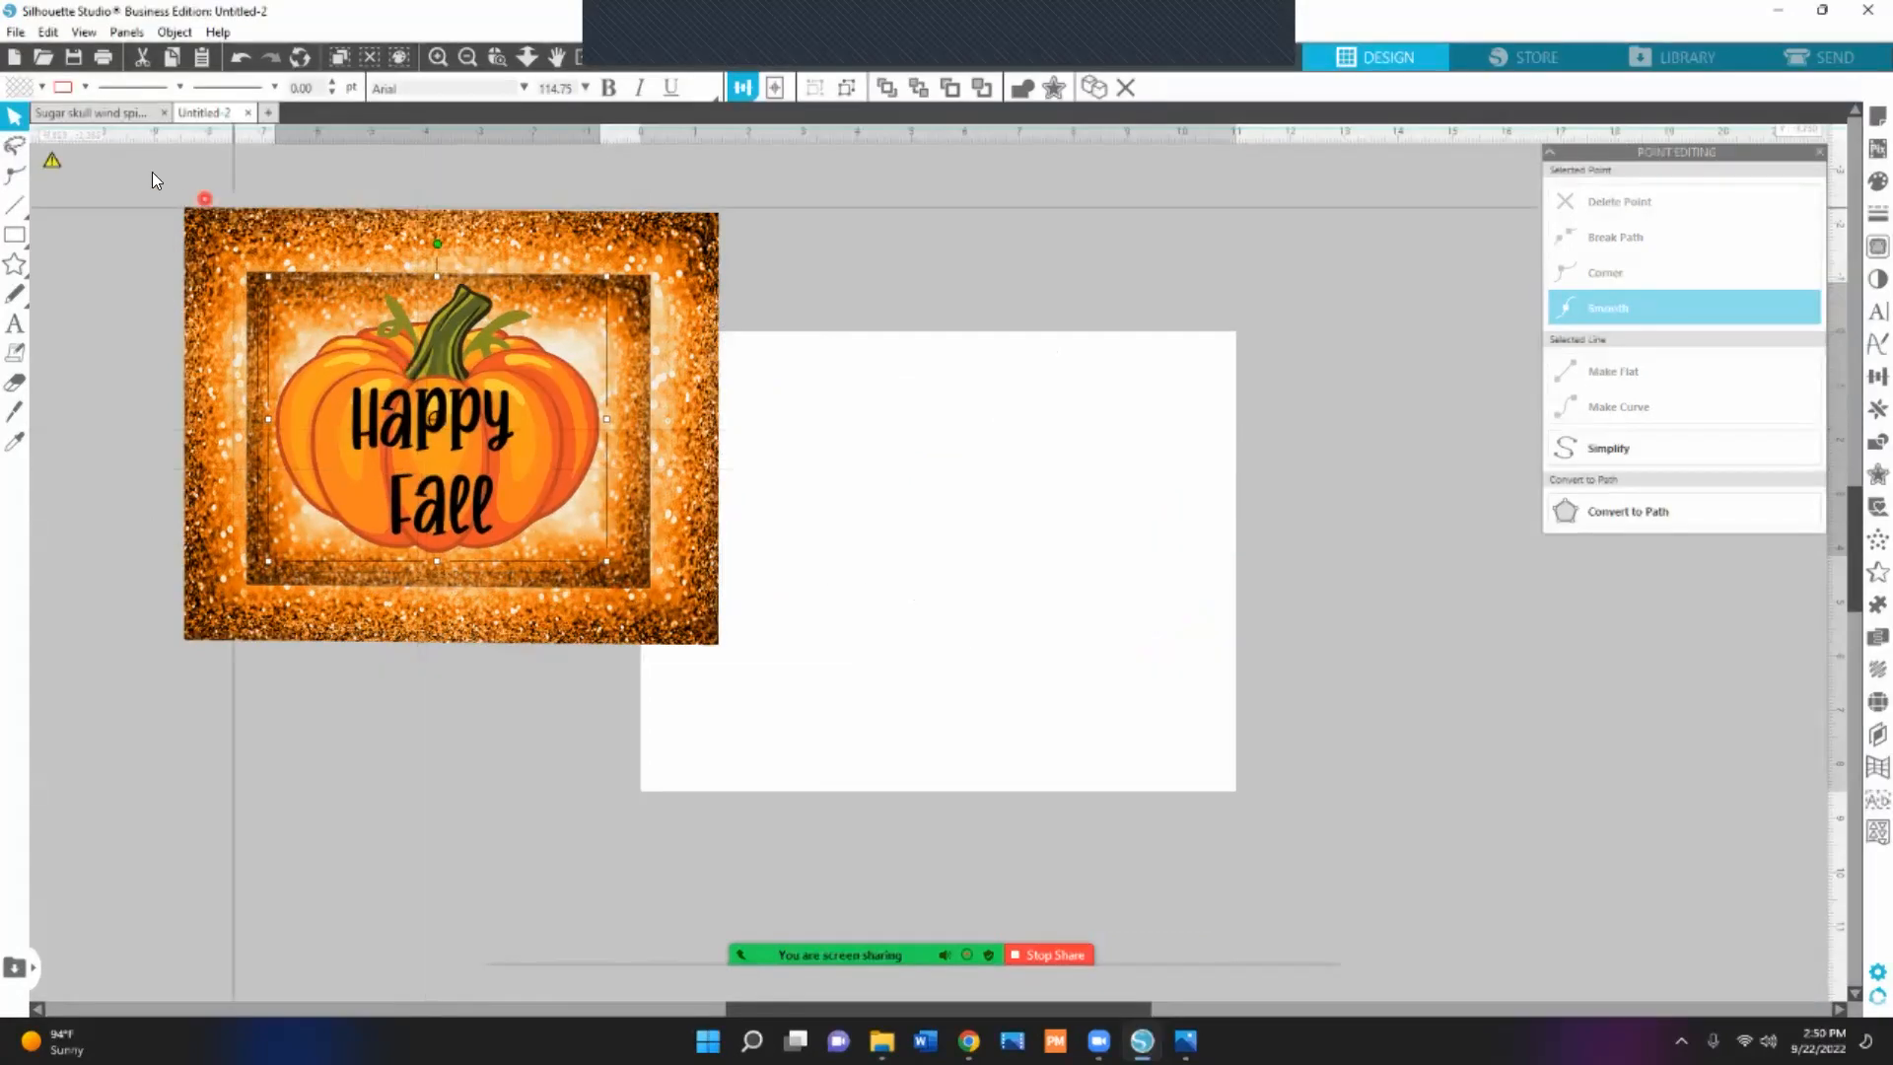
Apply Align Middle to the pumpkin group and both backgrounds, and reposition the inner glitter layer around the pumpkin on the page.
{"action": "left_click_drag", "start_coordinate": [153, 180], "coordinate": [723, 598]}
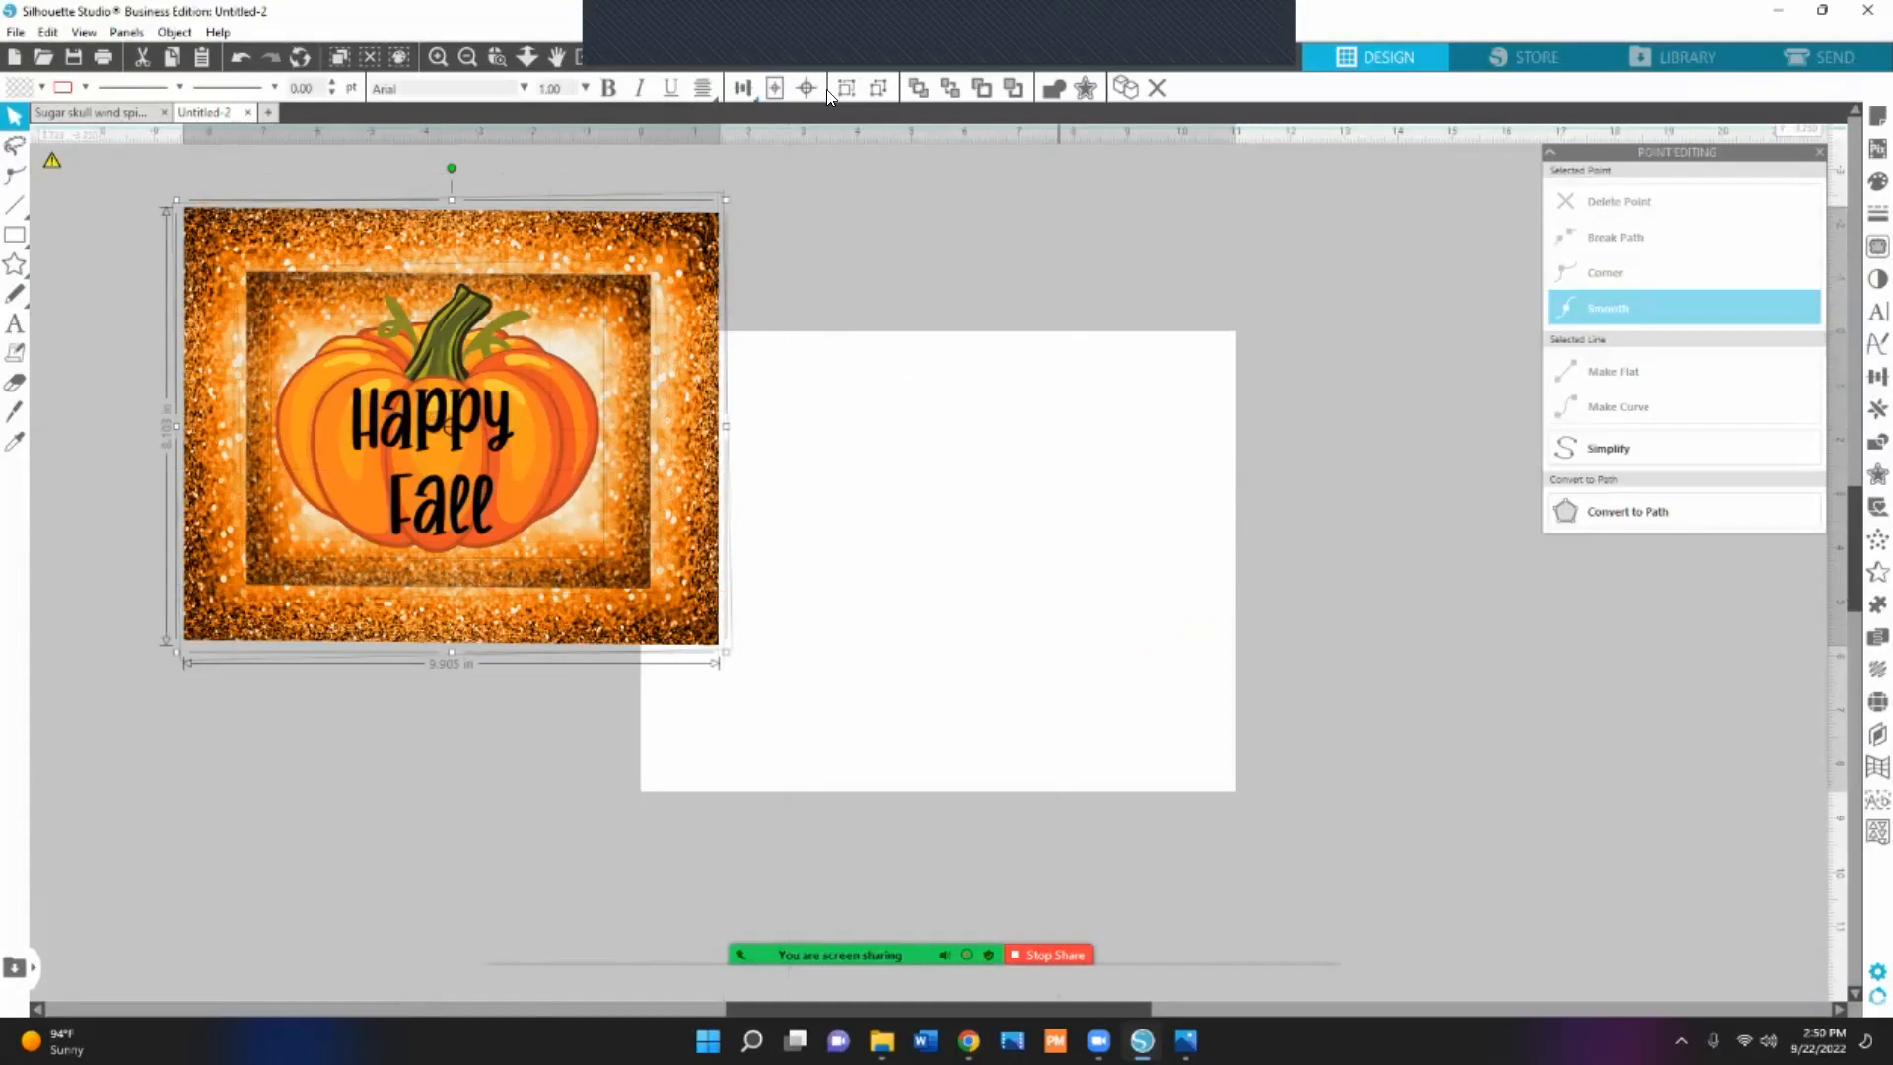
{"action": "left_click", "coordinate": [746, 87]}
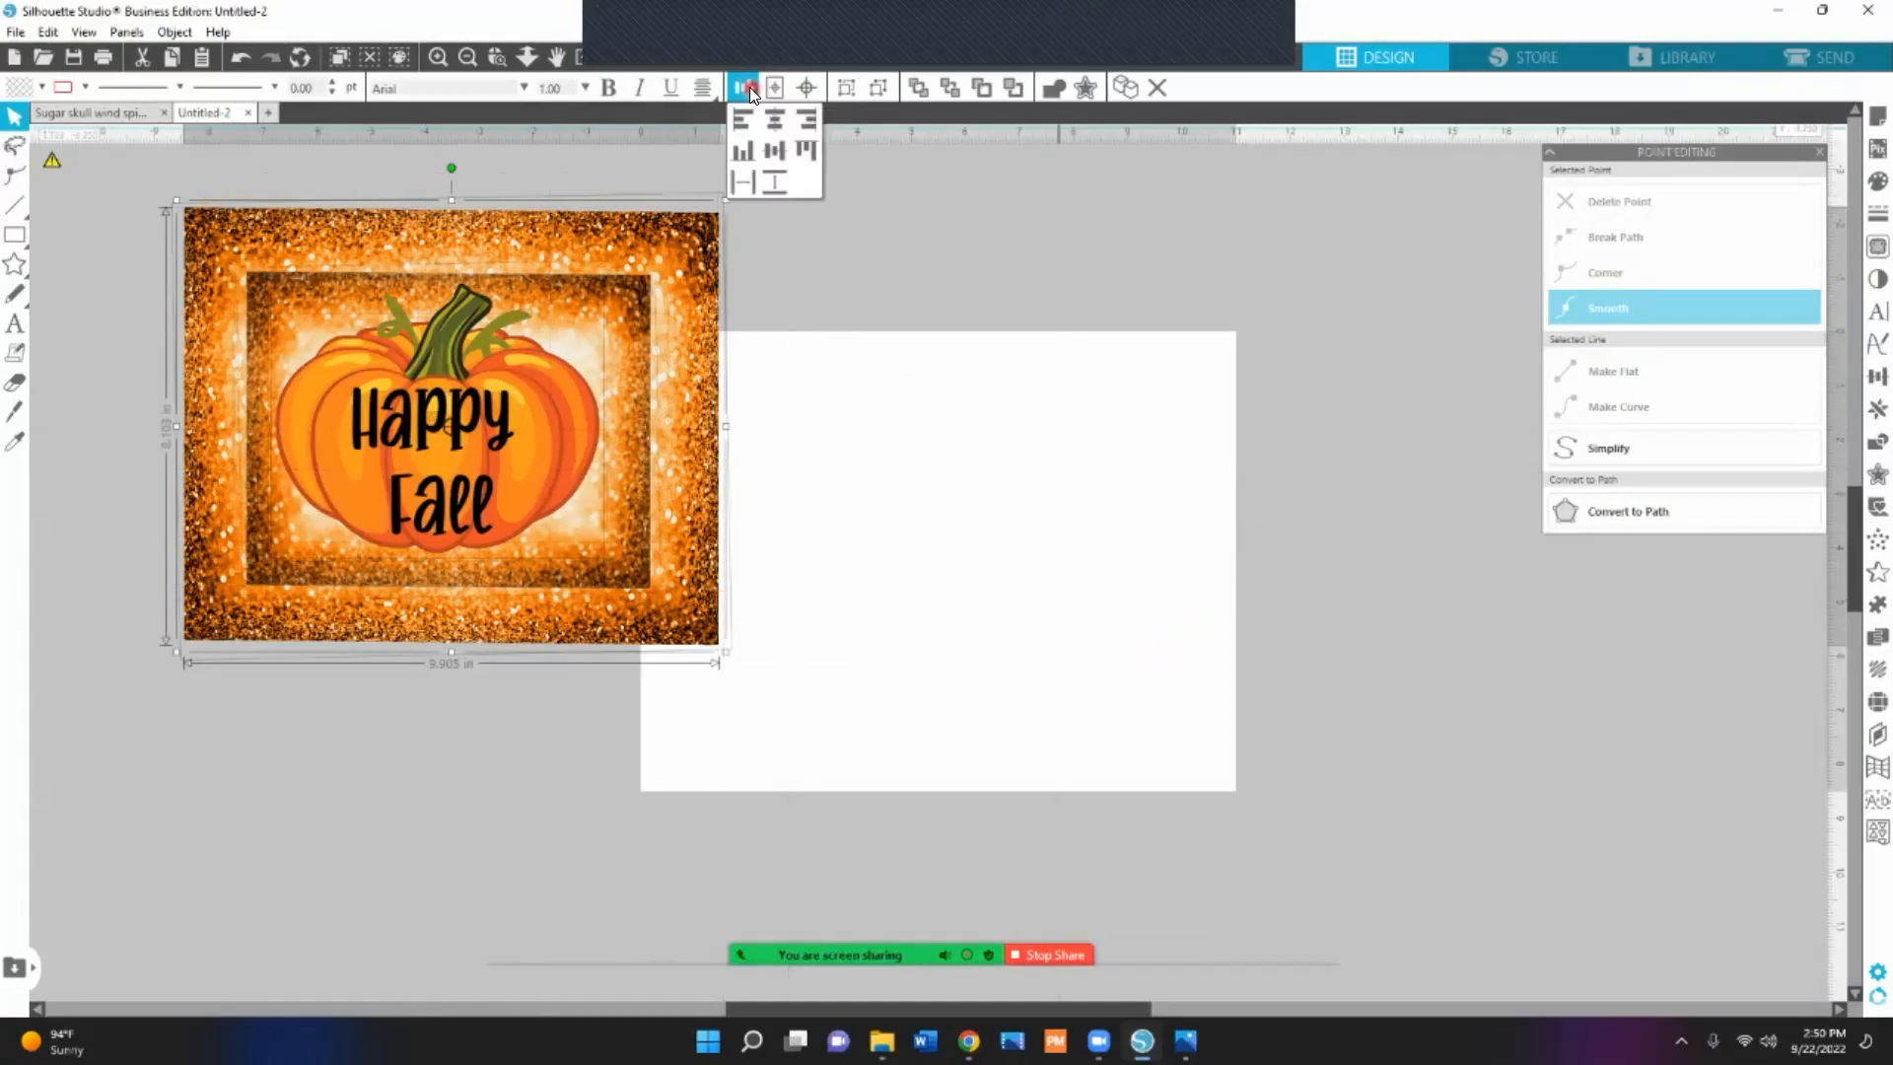
{"action": "left_click", "coordinate": [772, 149]}
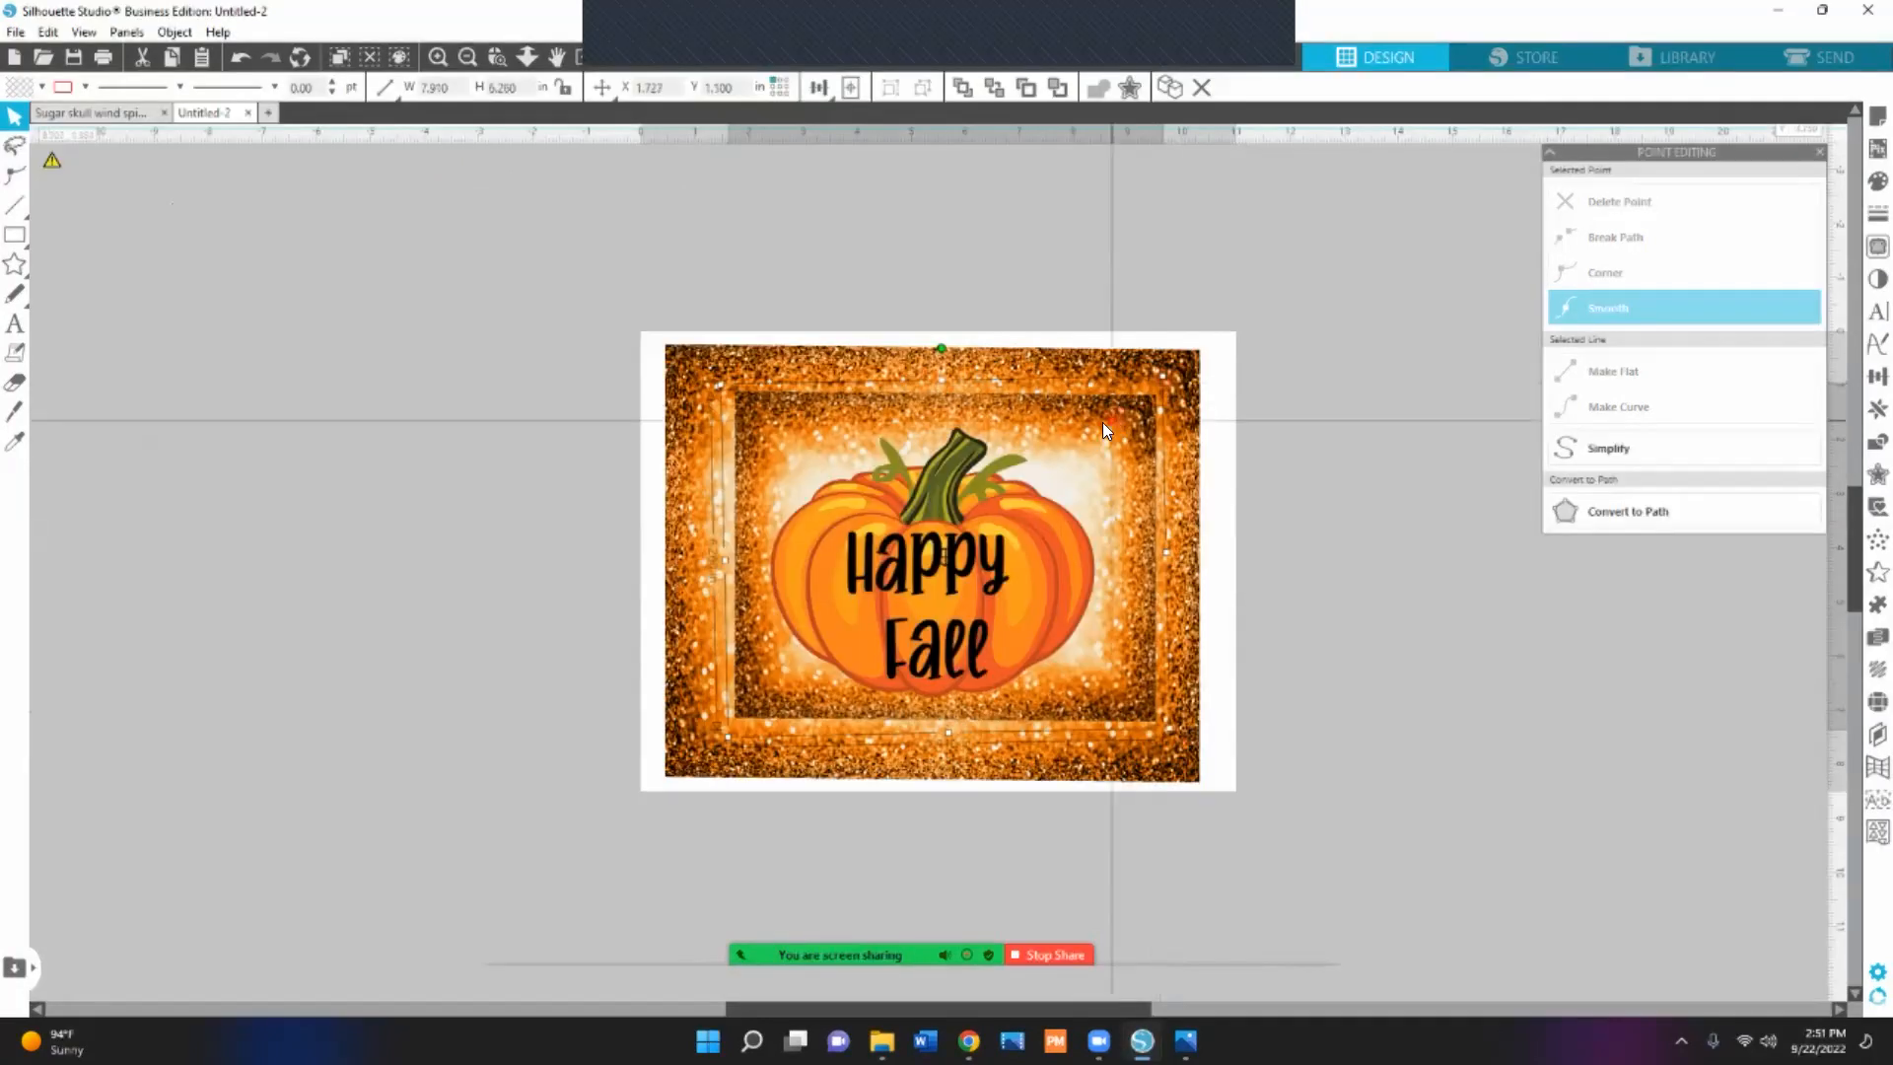
{"action": "left_click_drag", "start_coordinate": [1102, 422], "coordinate": [1092, 426]}
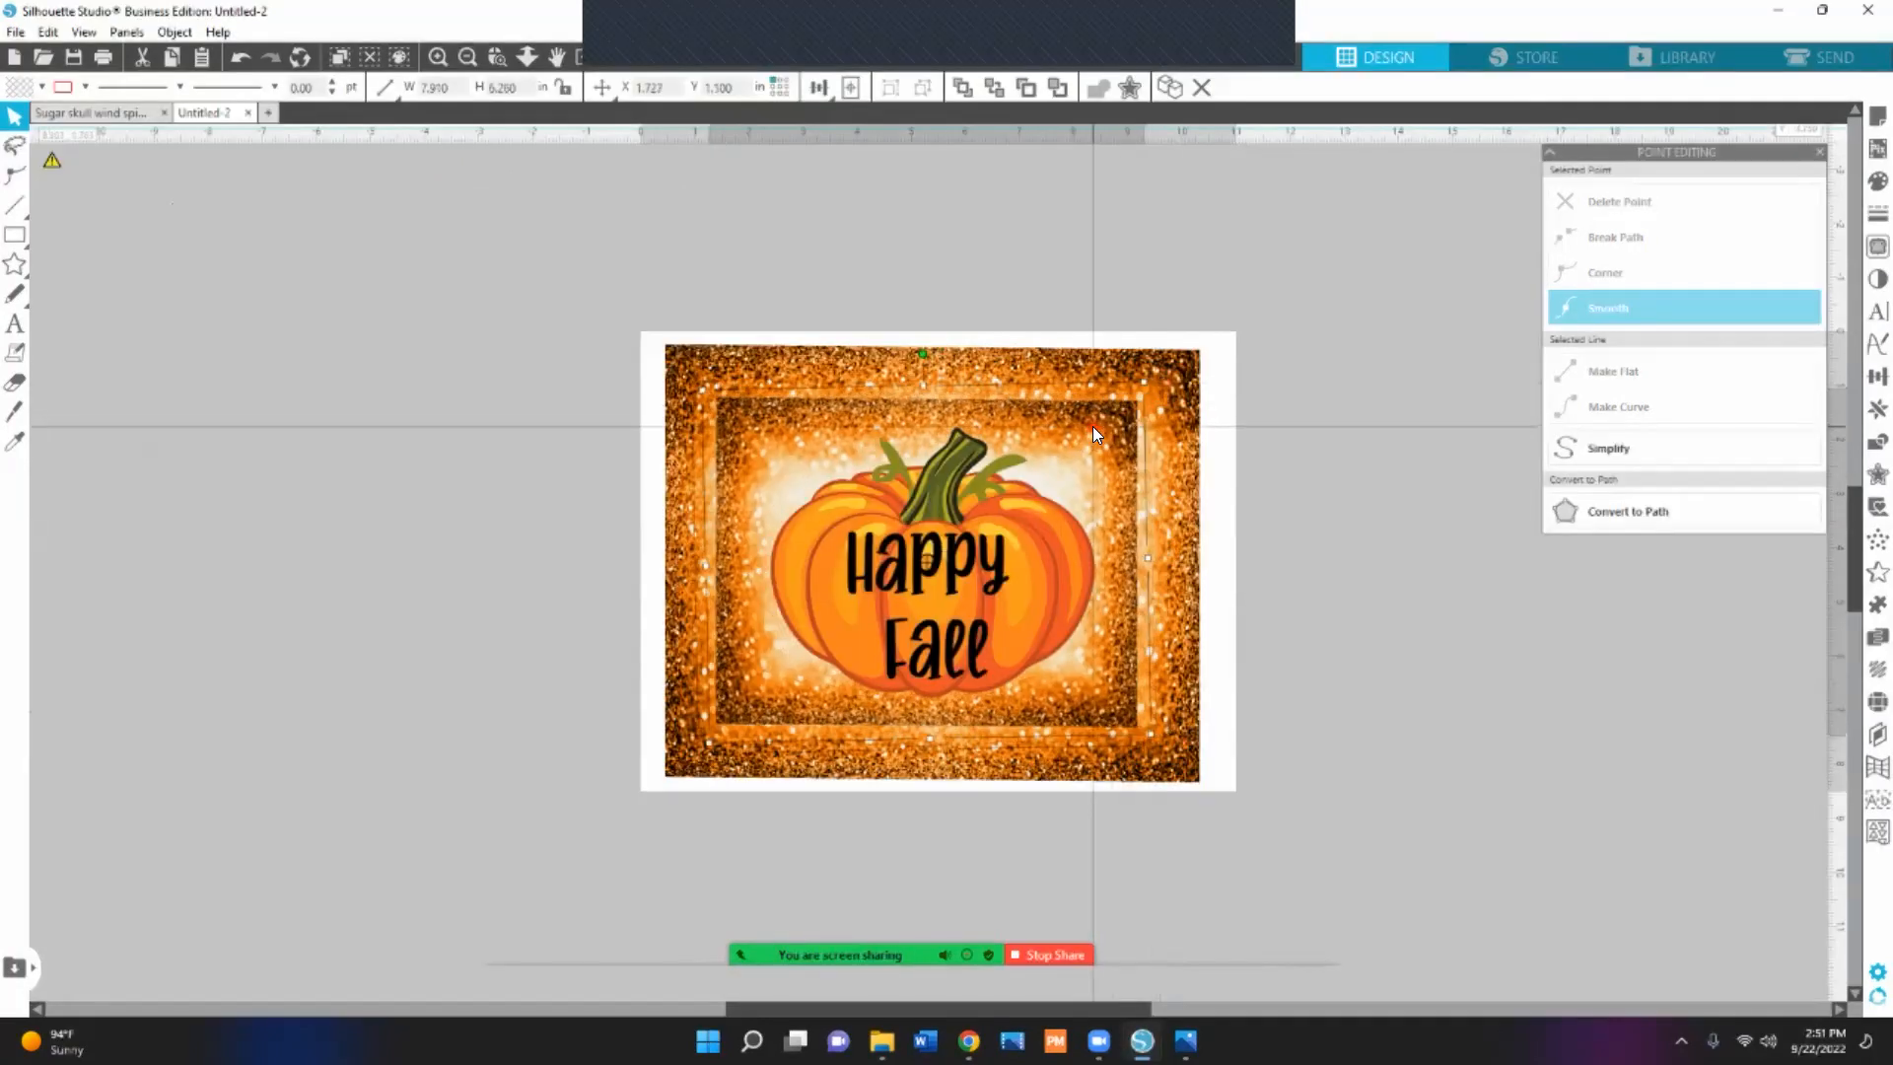
Resize the inner glitter layer to about 8.34 × 6.60 in behind the pumpkin.
{"action": "left_click", "coordinate": [1127, 704]}
{"action": "left_click", "coordinate": [1124, 683]}
{"action": "left_click_drag", "start_coordinate": [1158, 740], "coordinate": [1110, 702]}
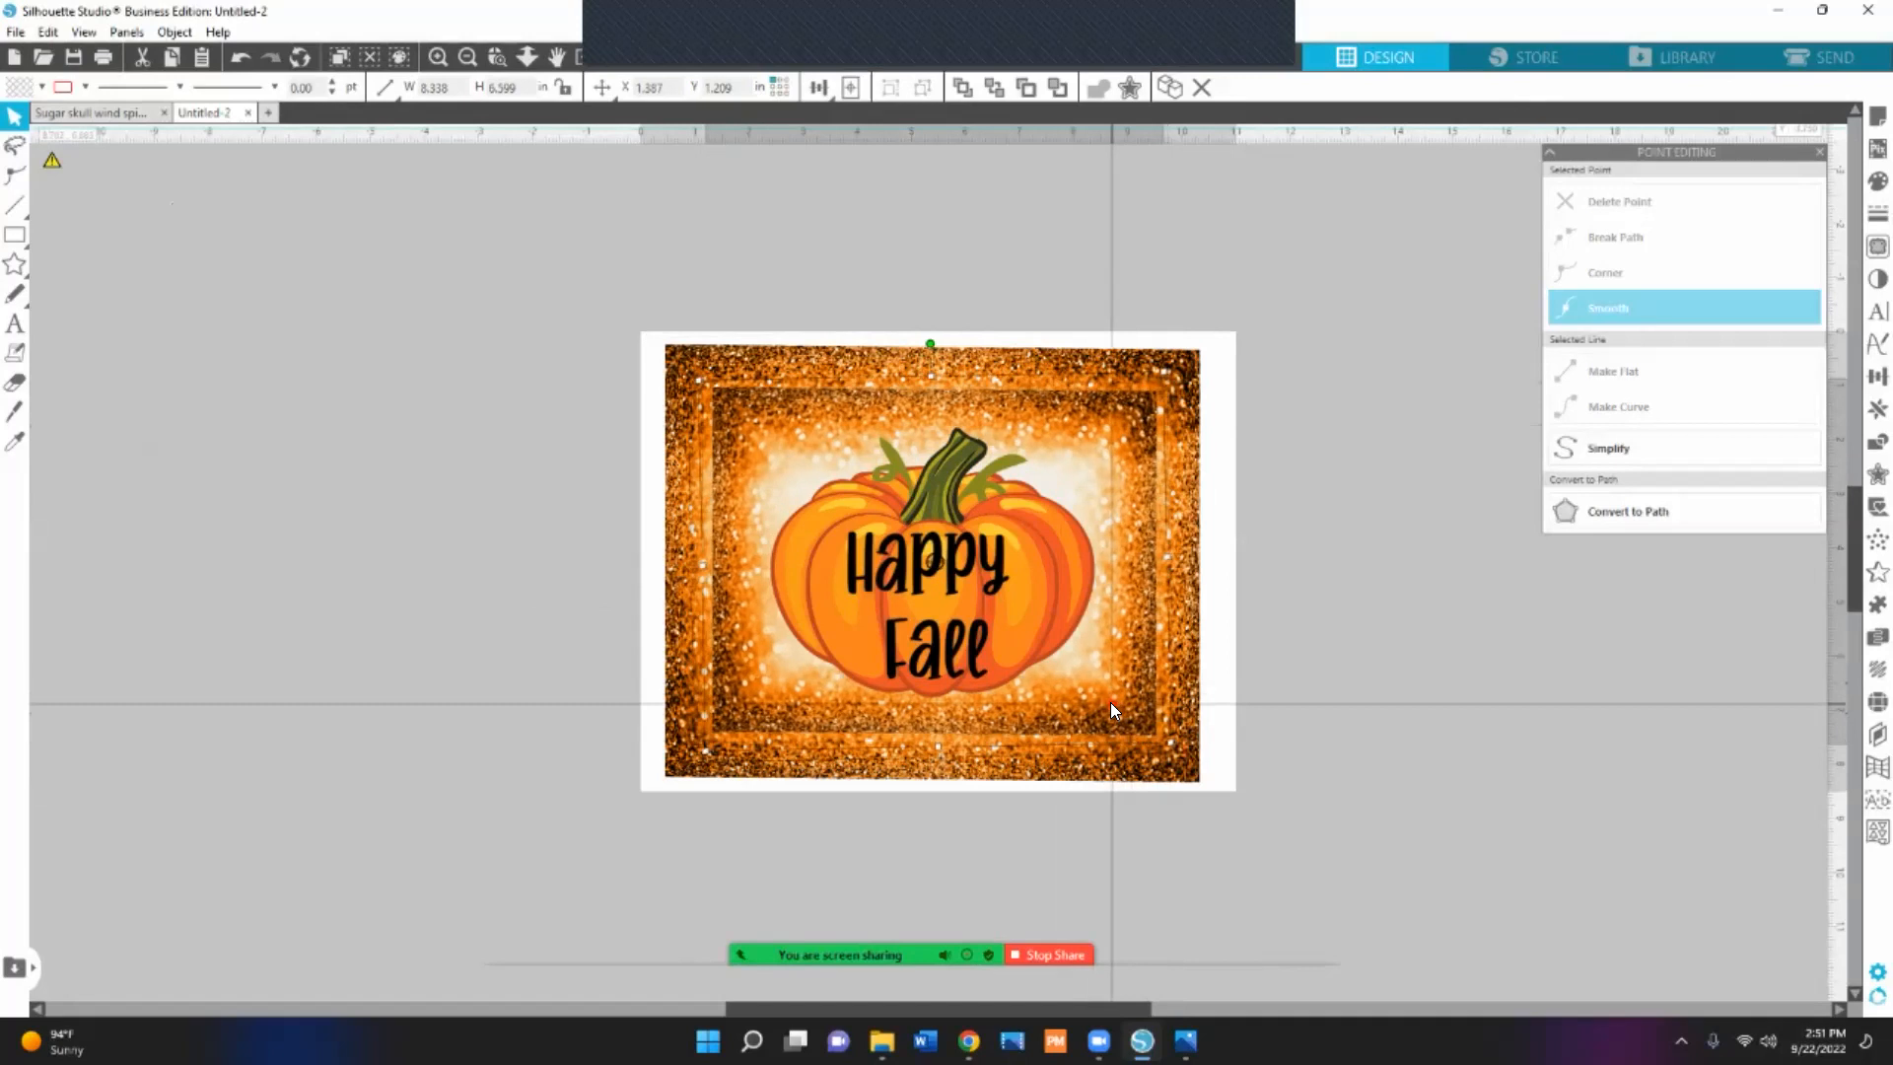
Duplicate the inner glitter layer off the page and scale the copy down to about 6.77 × 5.36 in.
{"action": "right_click", "coordinate": [1104, 527]}
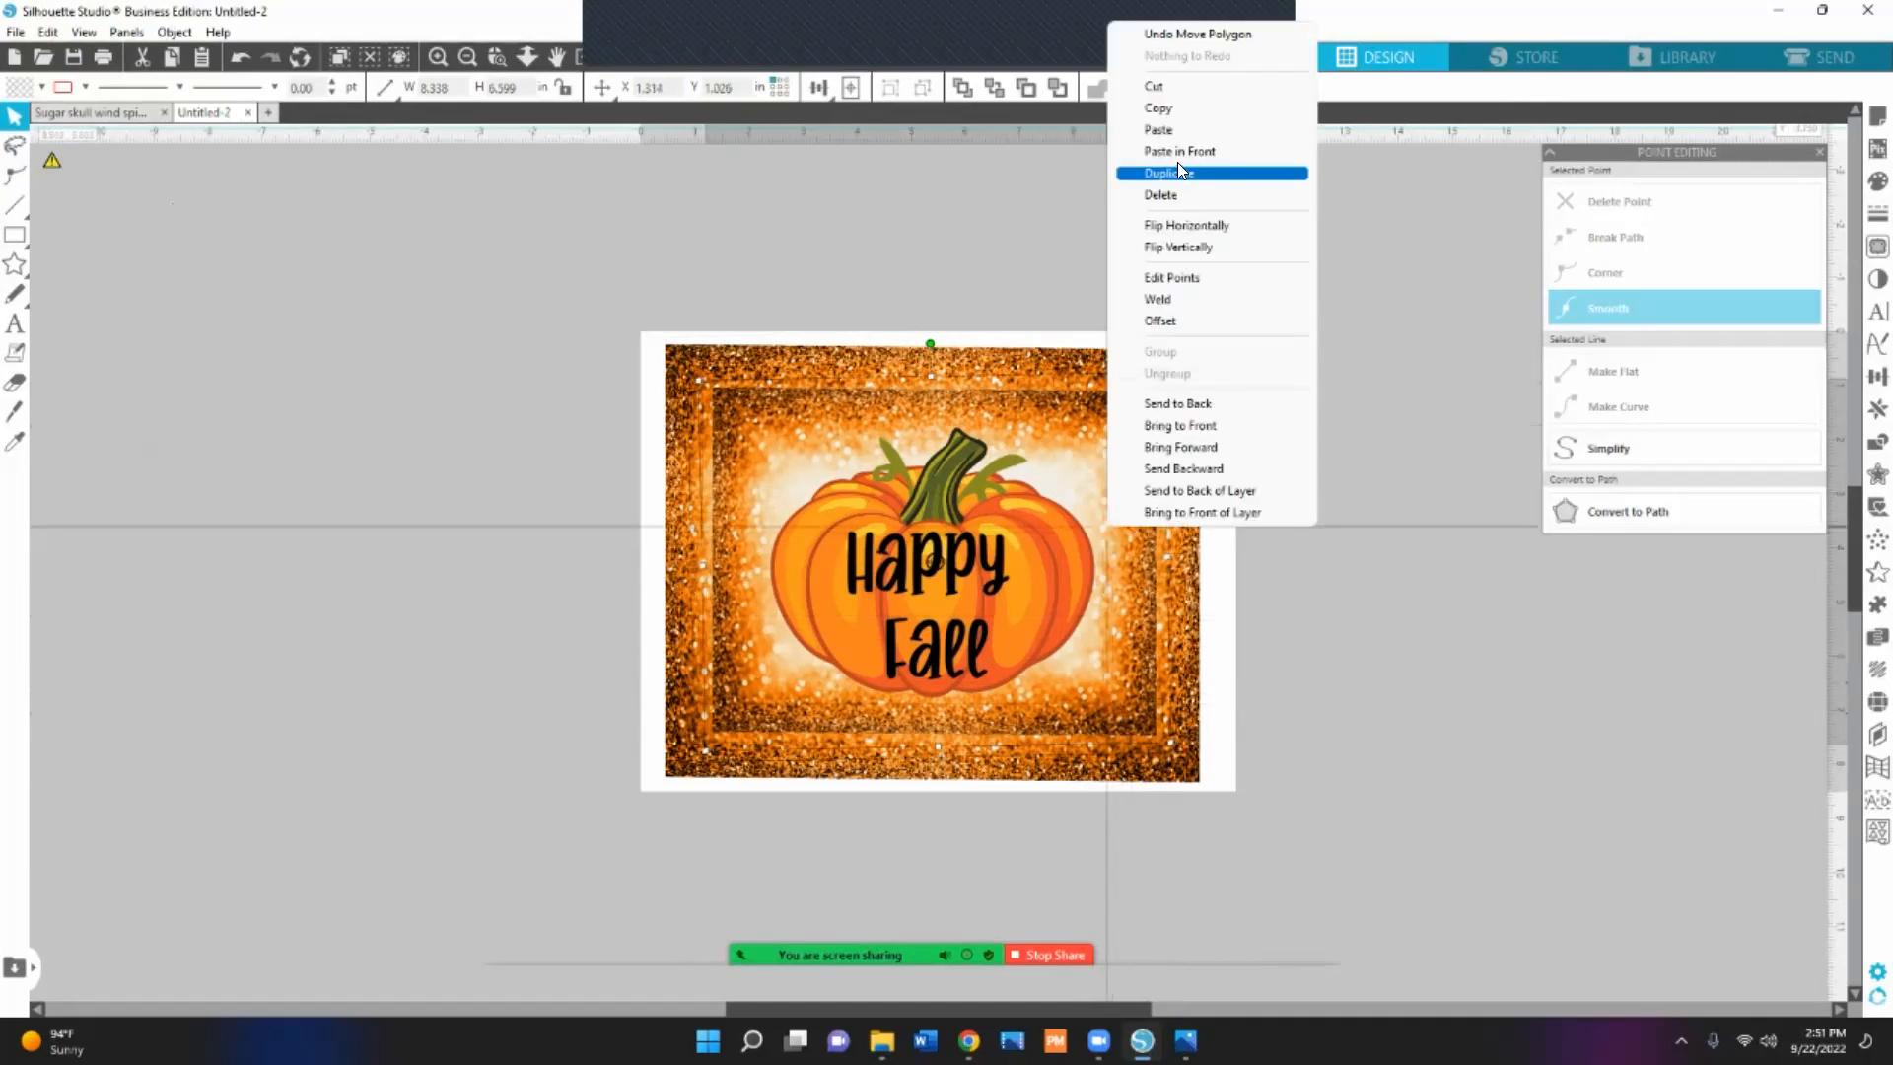
{"action": "left_click", "coordinate": [1203, 425]}
{"action": "left_click_drag", "start_coordinate": [1134, 495], "coordinate": [582, 457]}
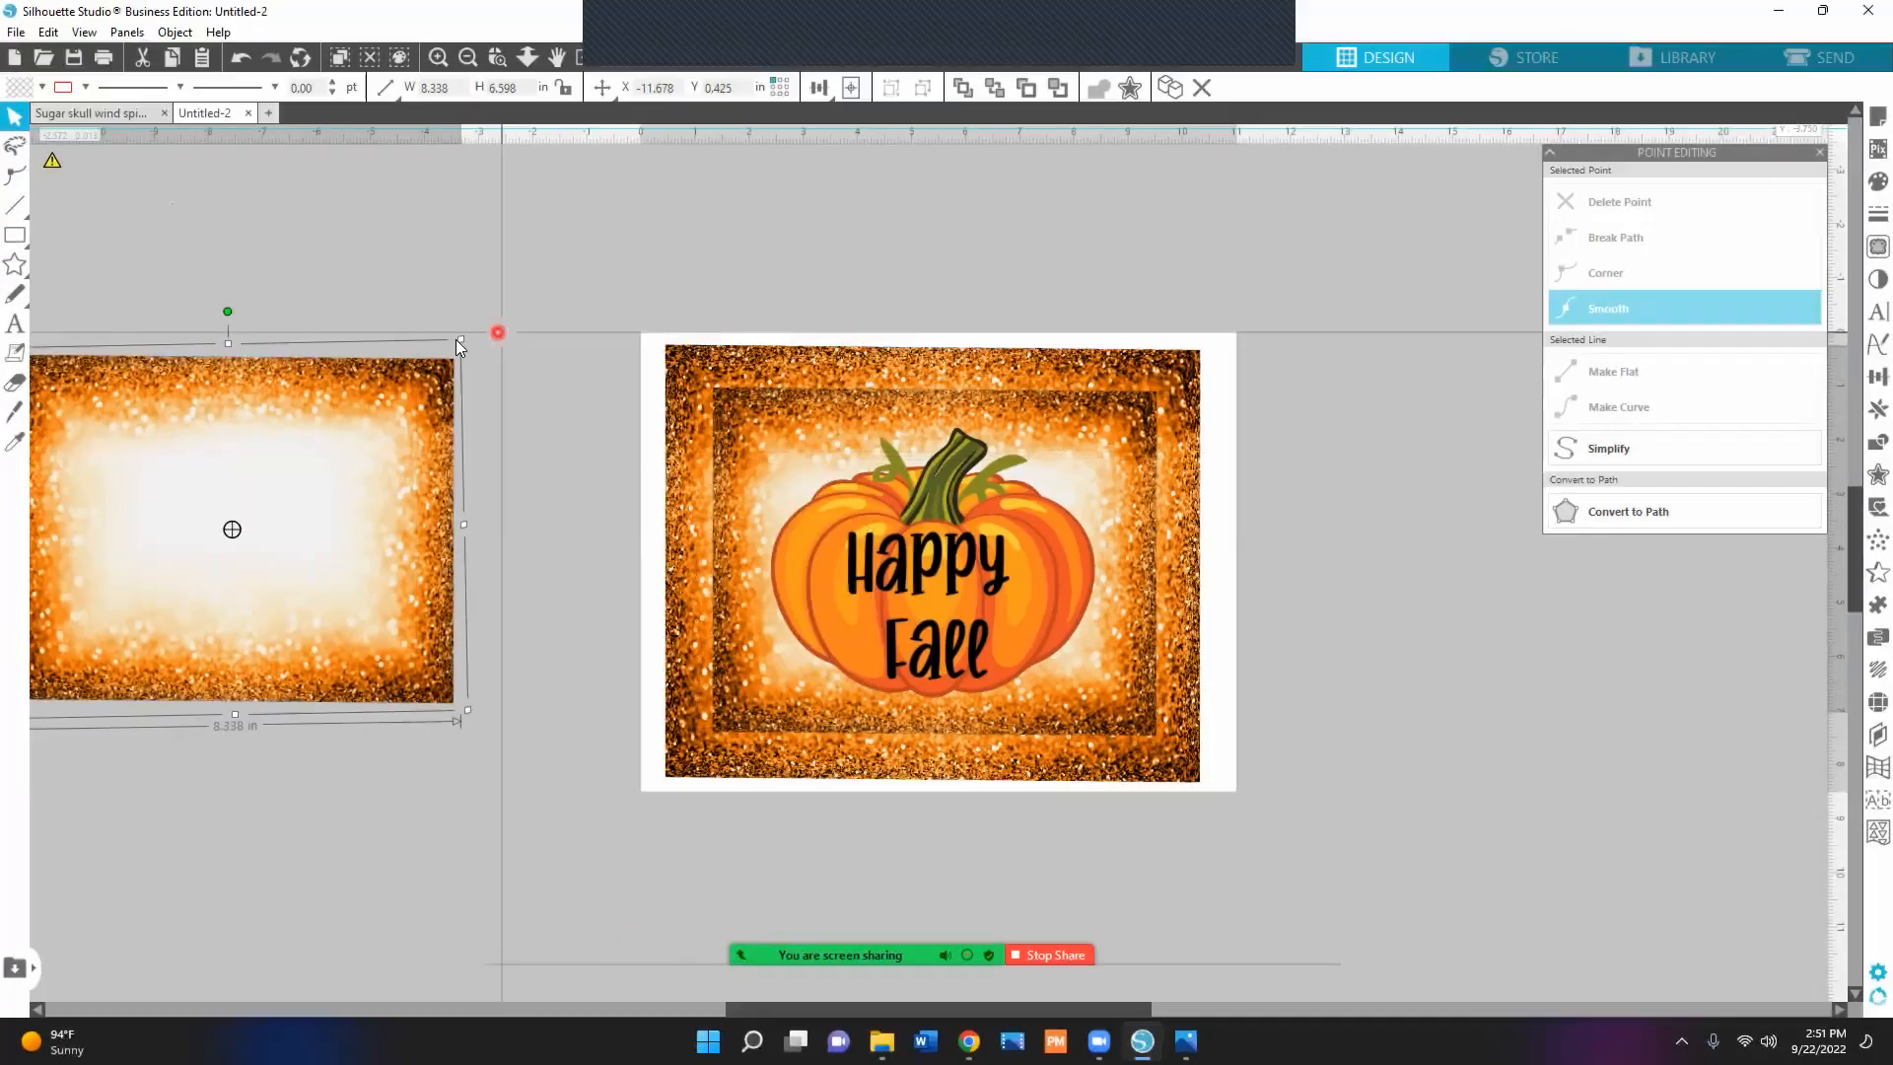
{"action": "left_click_drag", "start_coordinate": [461, 340], "coordinate": [372, 406]}
Bring the smaller glitter copy to the front and place it in the middle of the larger backgrounds, with the pumpkin group moved aside.
{"action": "right_click", "coordinate": [335, 470]}
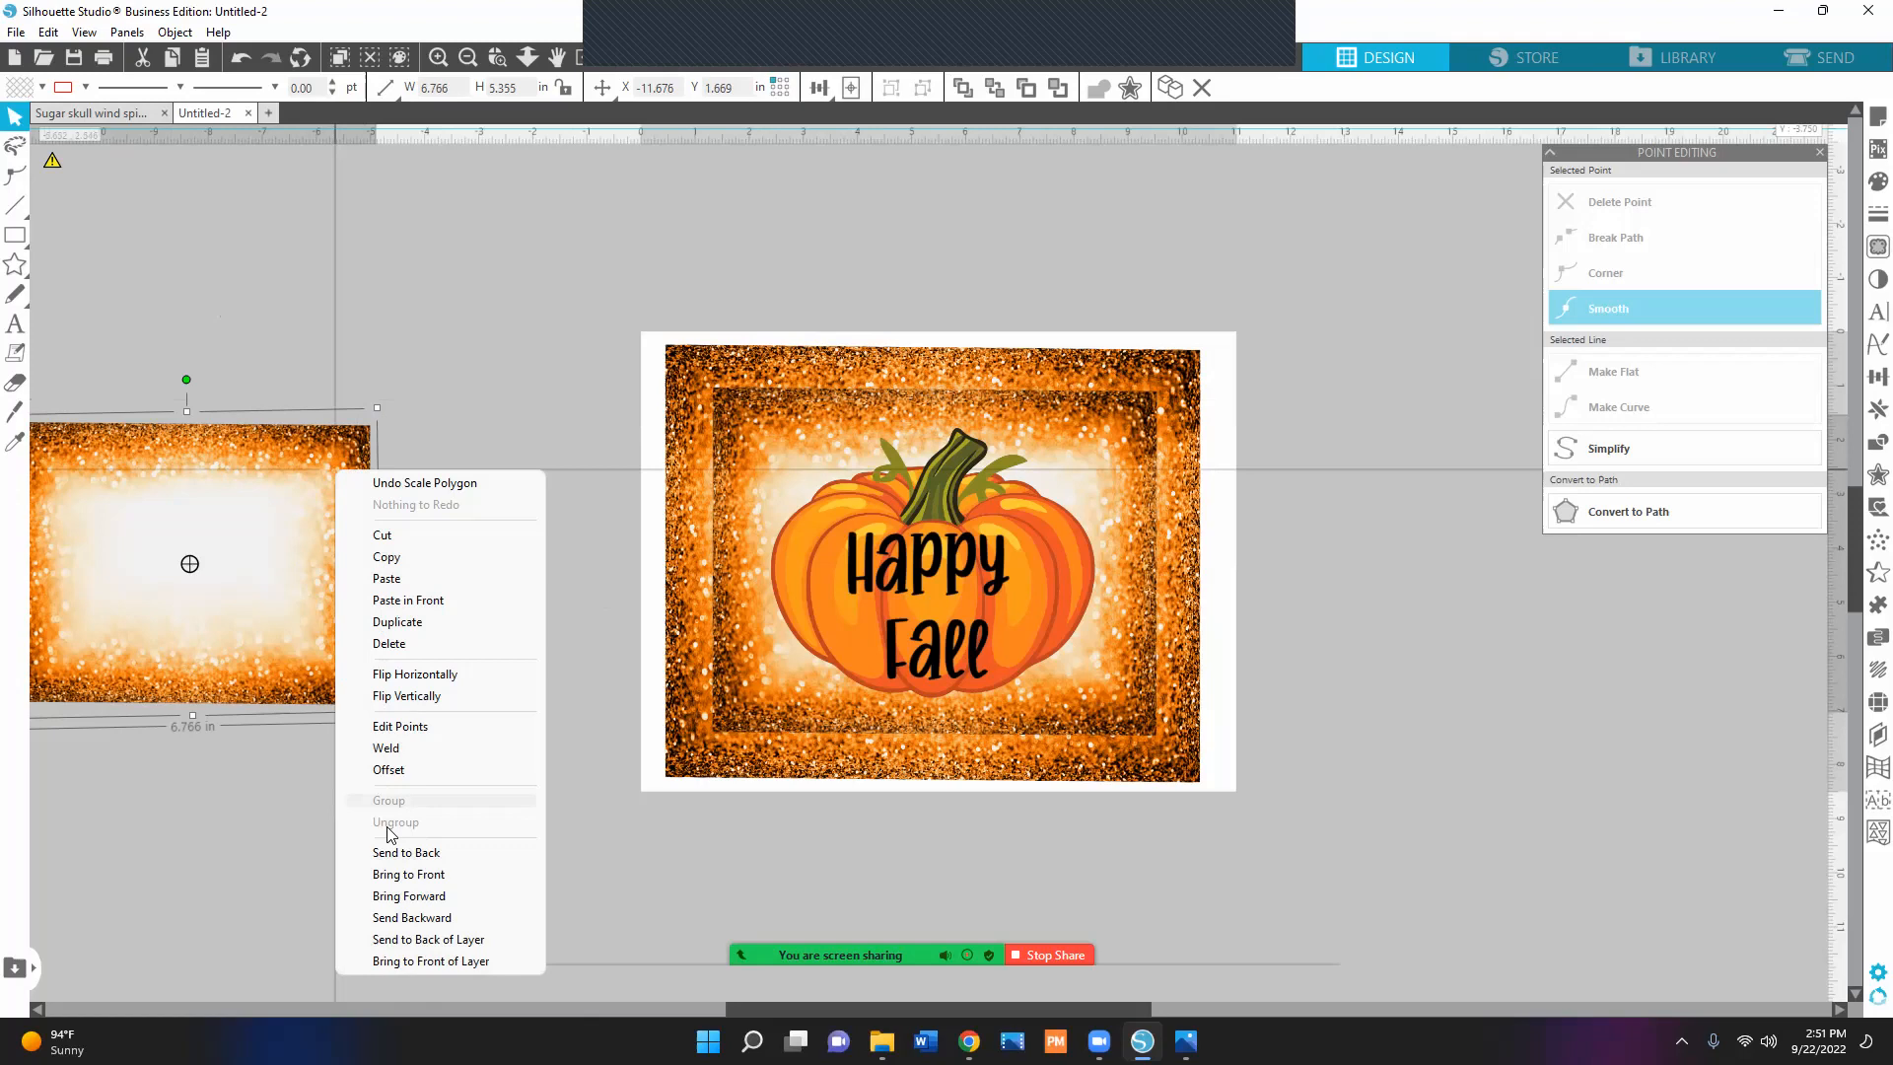
{"action": "left_click", "coordinate": [434, 873]}
{"action": "left_click_drag", "start_coordinate": [979, 617], "coordinate": [1676, 705]}
{"action": "left_click_drag", "start_coordinate": [296, 551], "coordinate": [847, 594]}
{"action": "left_click_drag", "start_coordinate": [1179, 590], "coordinate": [1031, 544]}
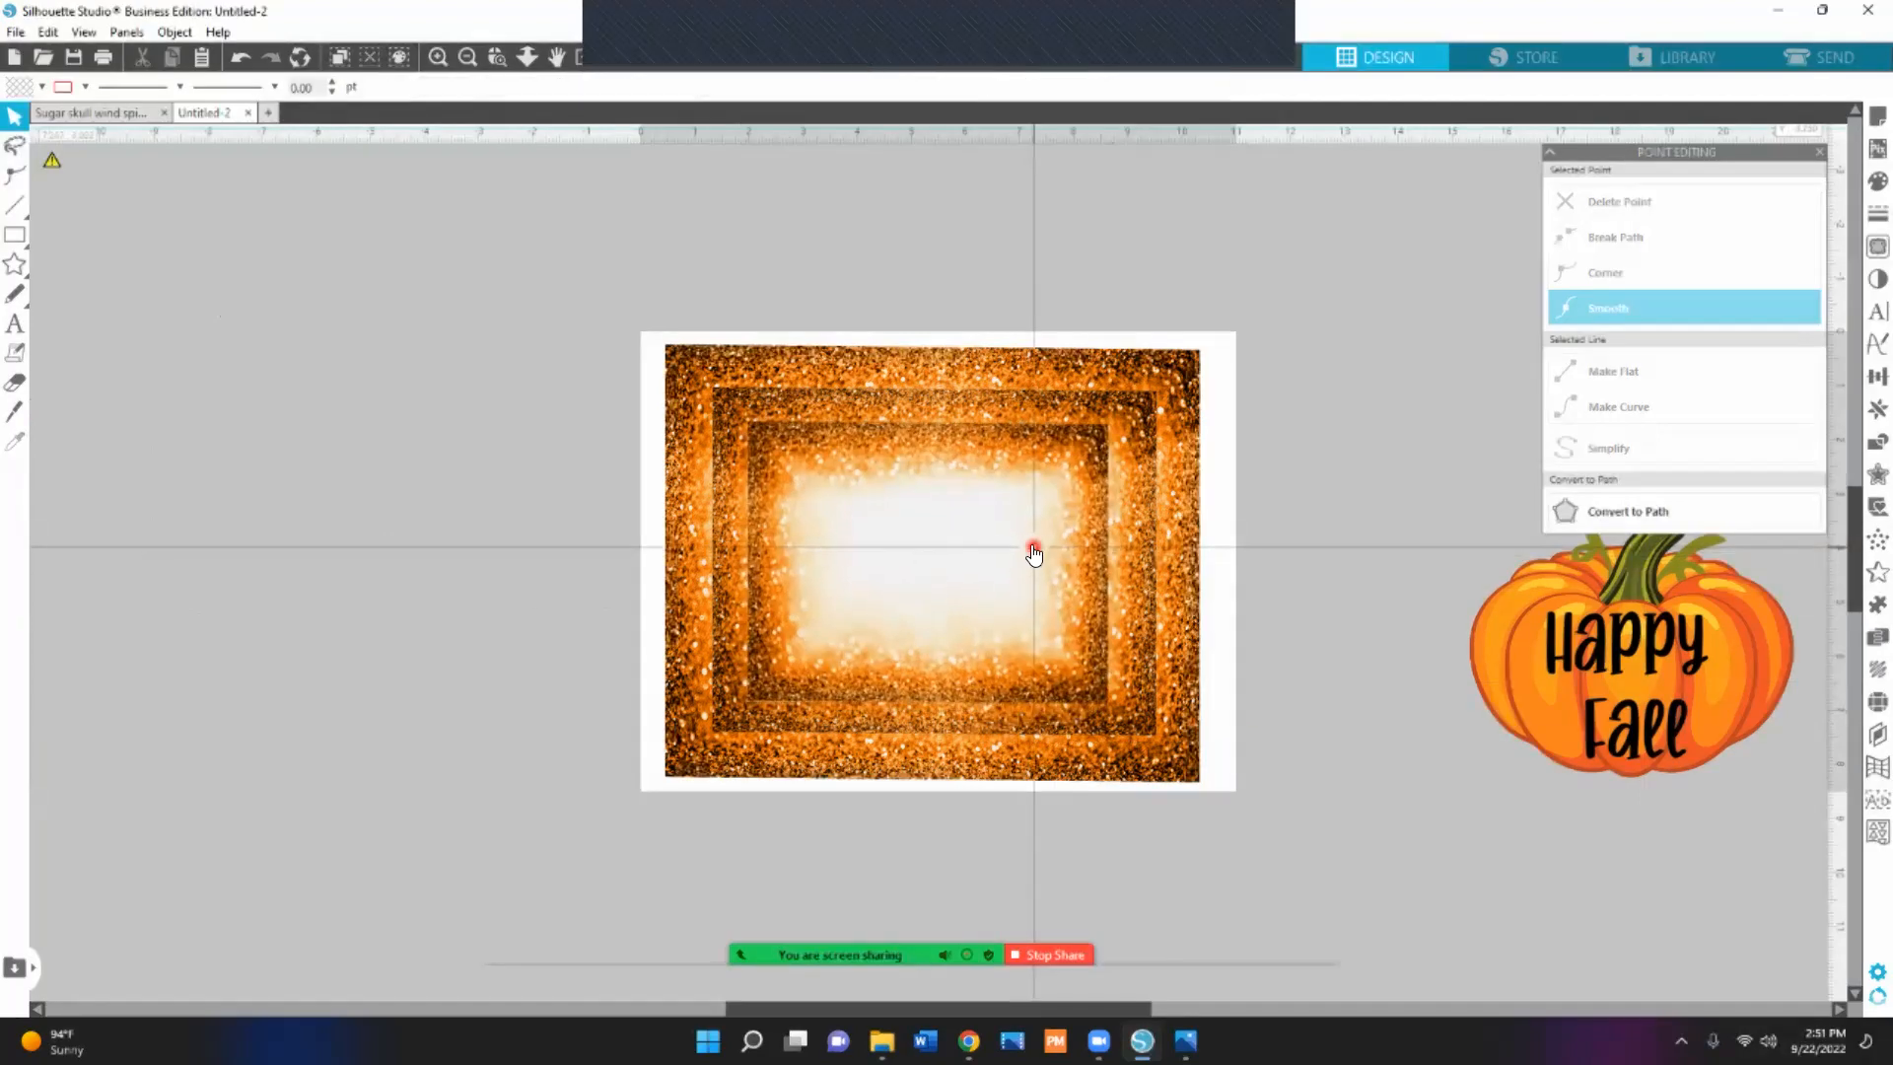
{"action": "left_click", "coordinate": [1588, 628]}
{"action": "left_click_drag", "start_coordinate": [1389, 605], "coordinate": [1542, 621]}
Try to send the smallest glitter layer behind the other backgrounds.
{"action": "left_click", "coordinate": [1051, 549]}
{"action": "right_click", "coordinate": [1049, 549]}
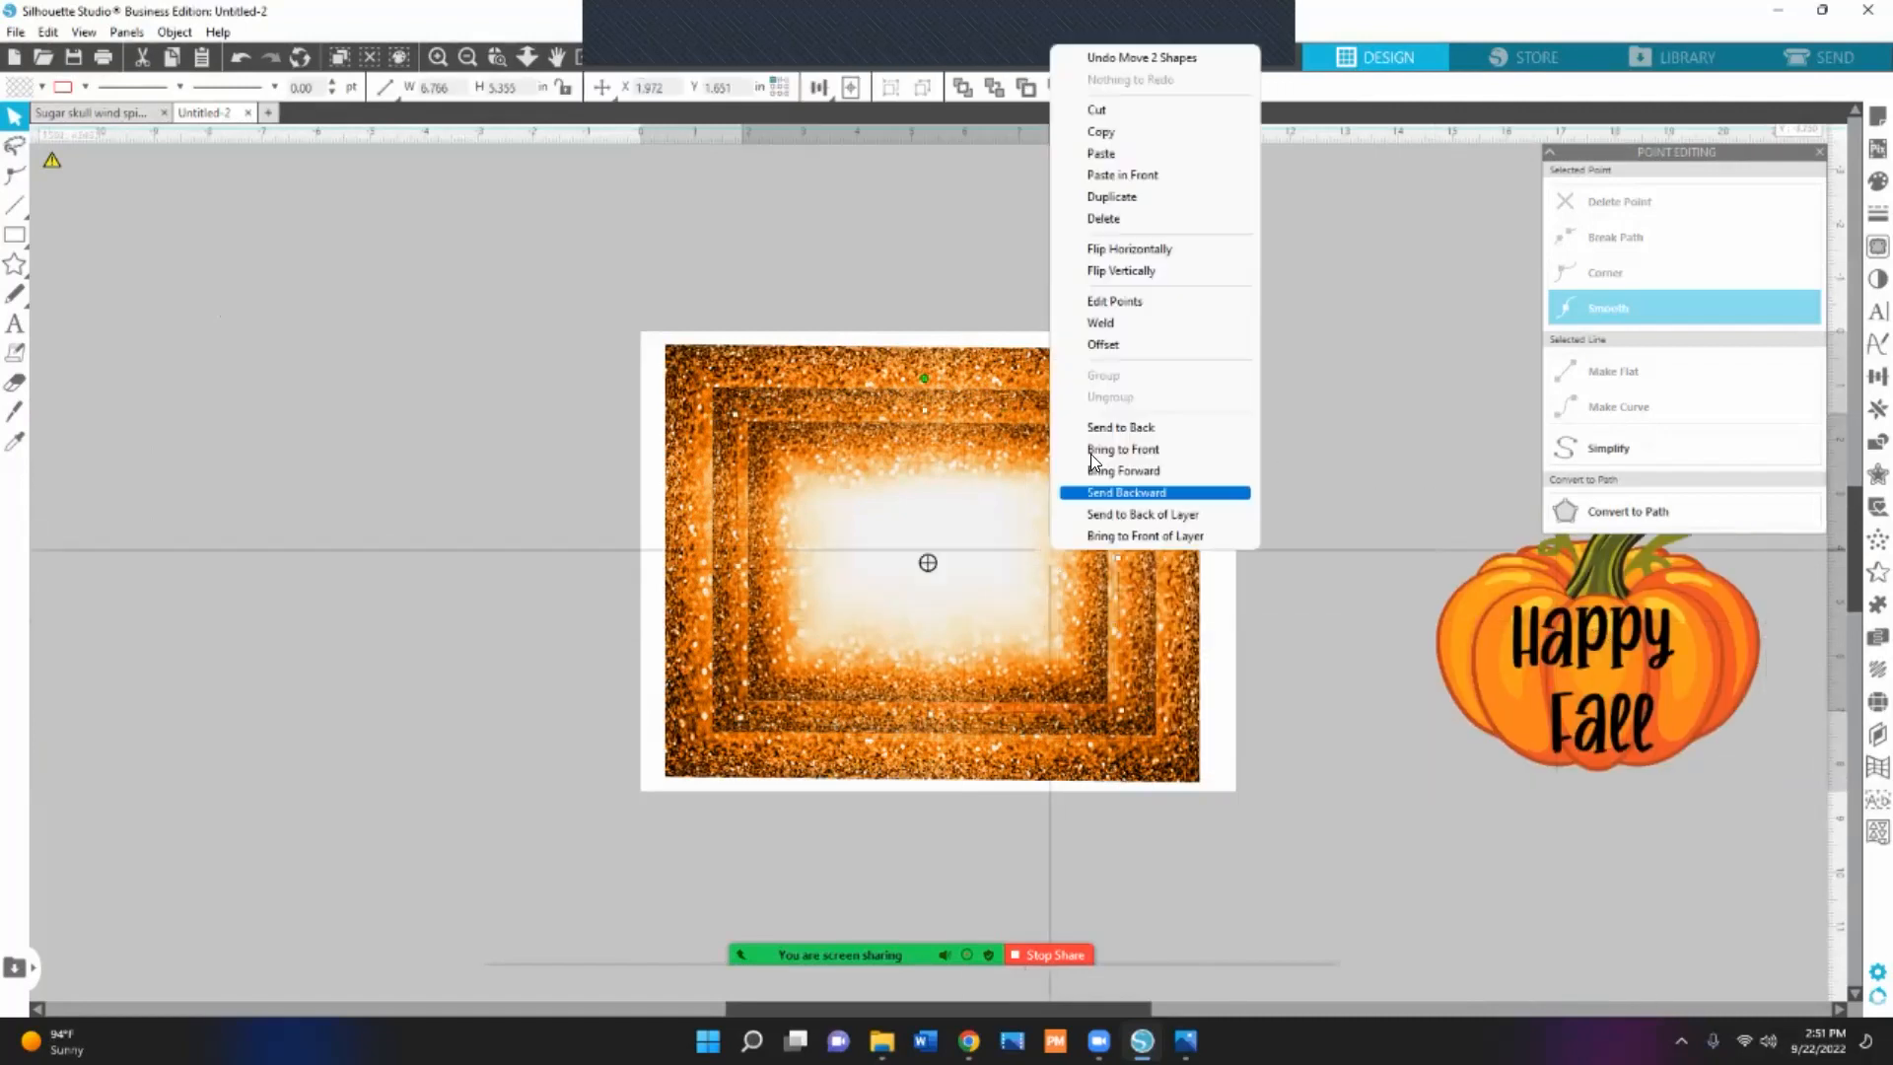
{"action": "left_click", "coordinate": [1099, 422]}
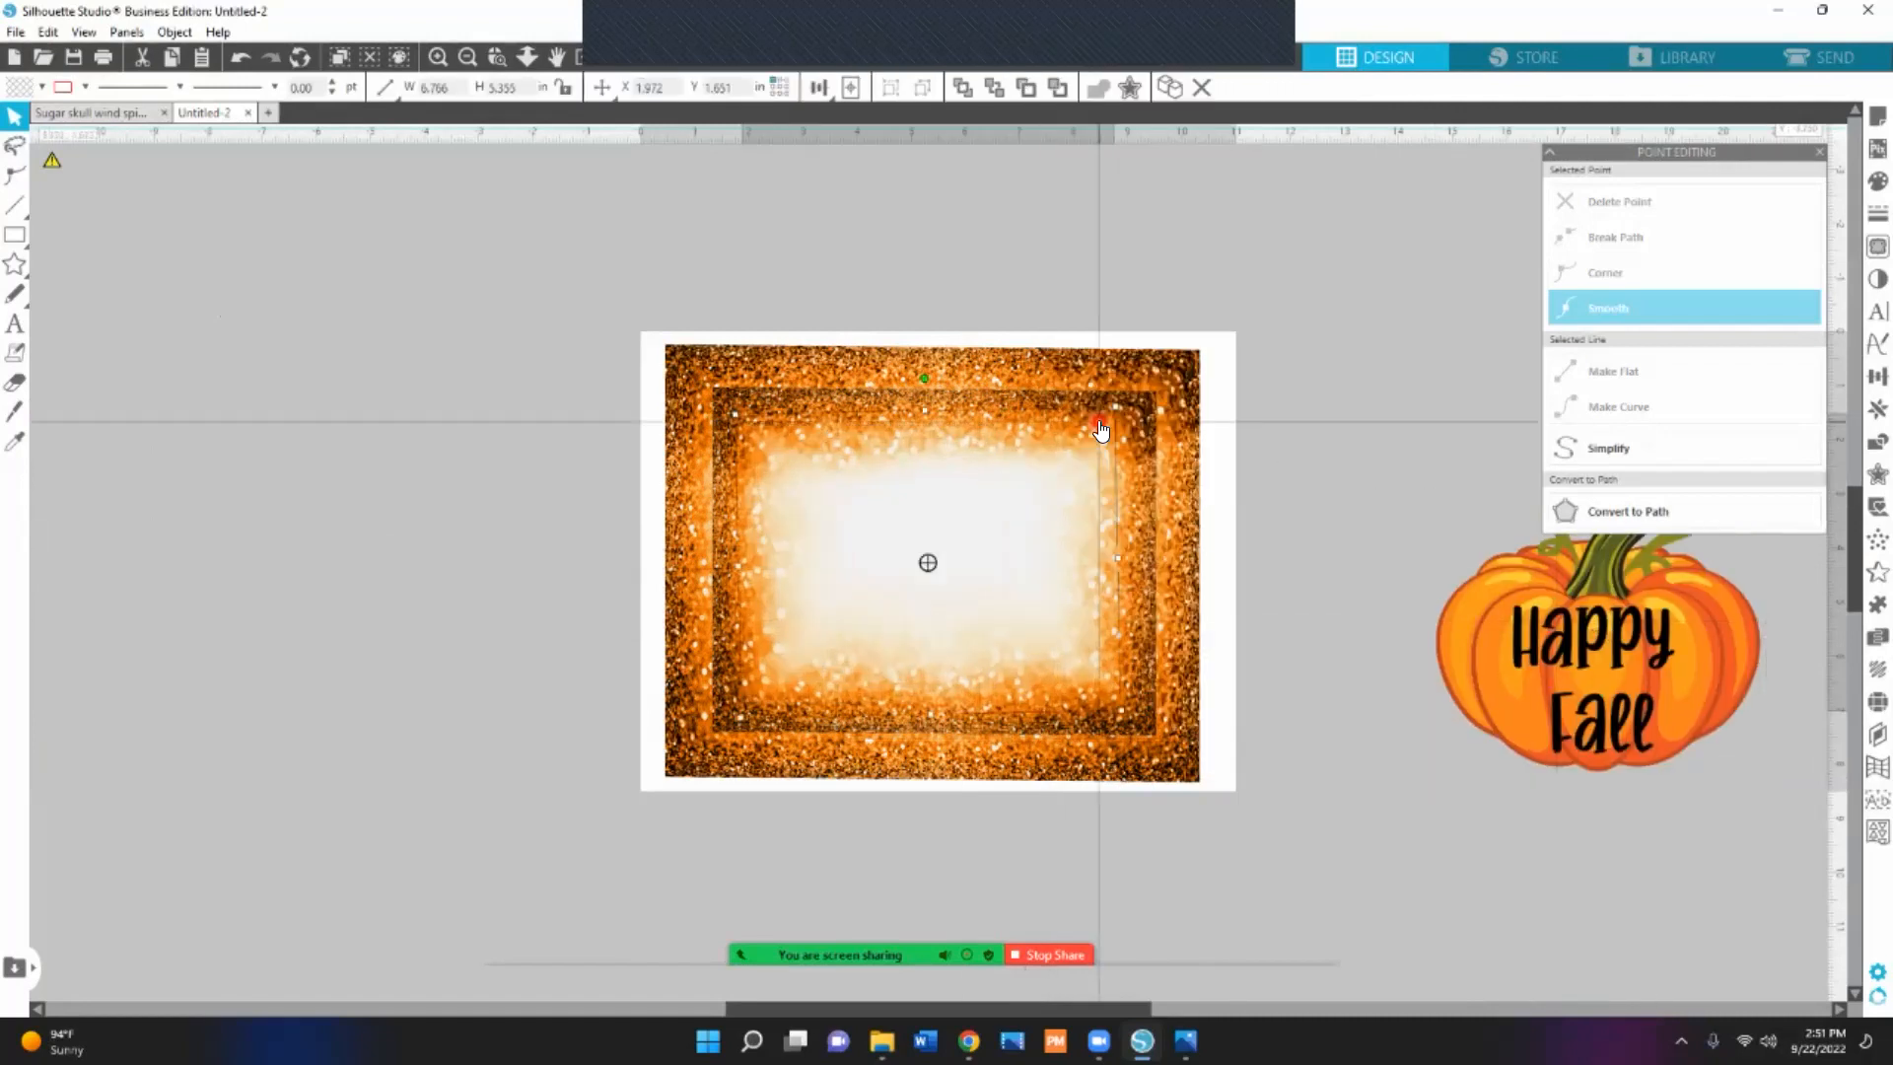
{"action": "left_click_drag", "start_coordinate": [615, 260], "coordinate": [1262, 826]}
{"action": "left_click", "coordinate": [1311, 497]}
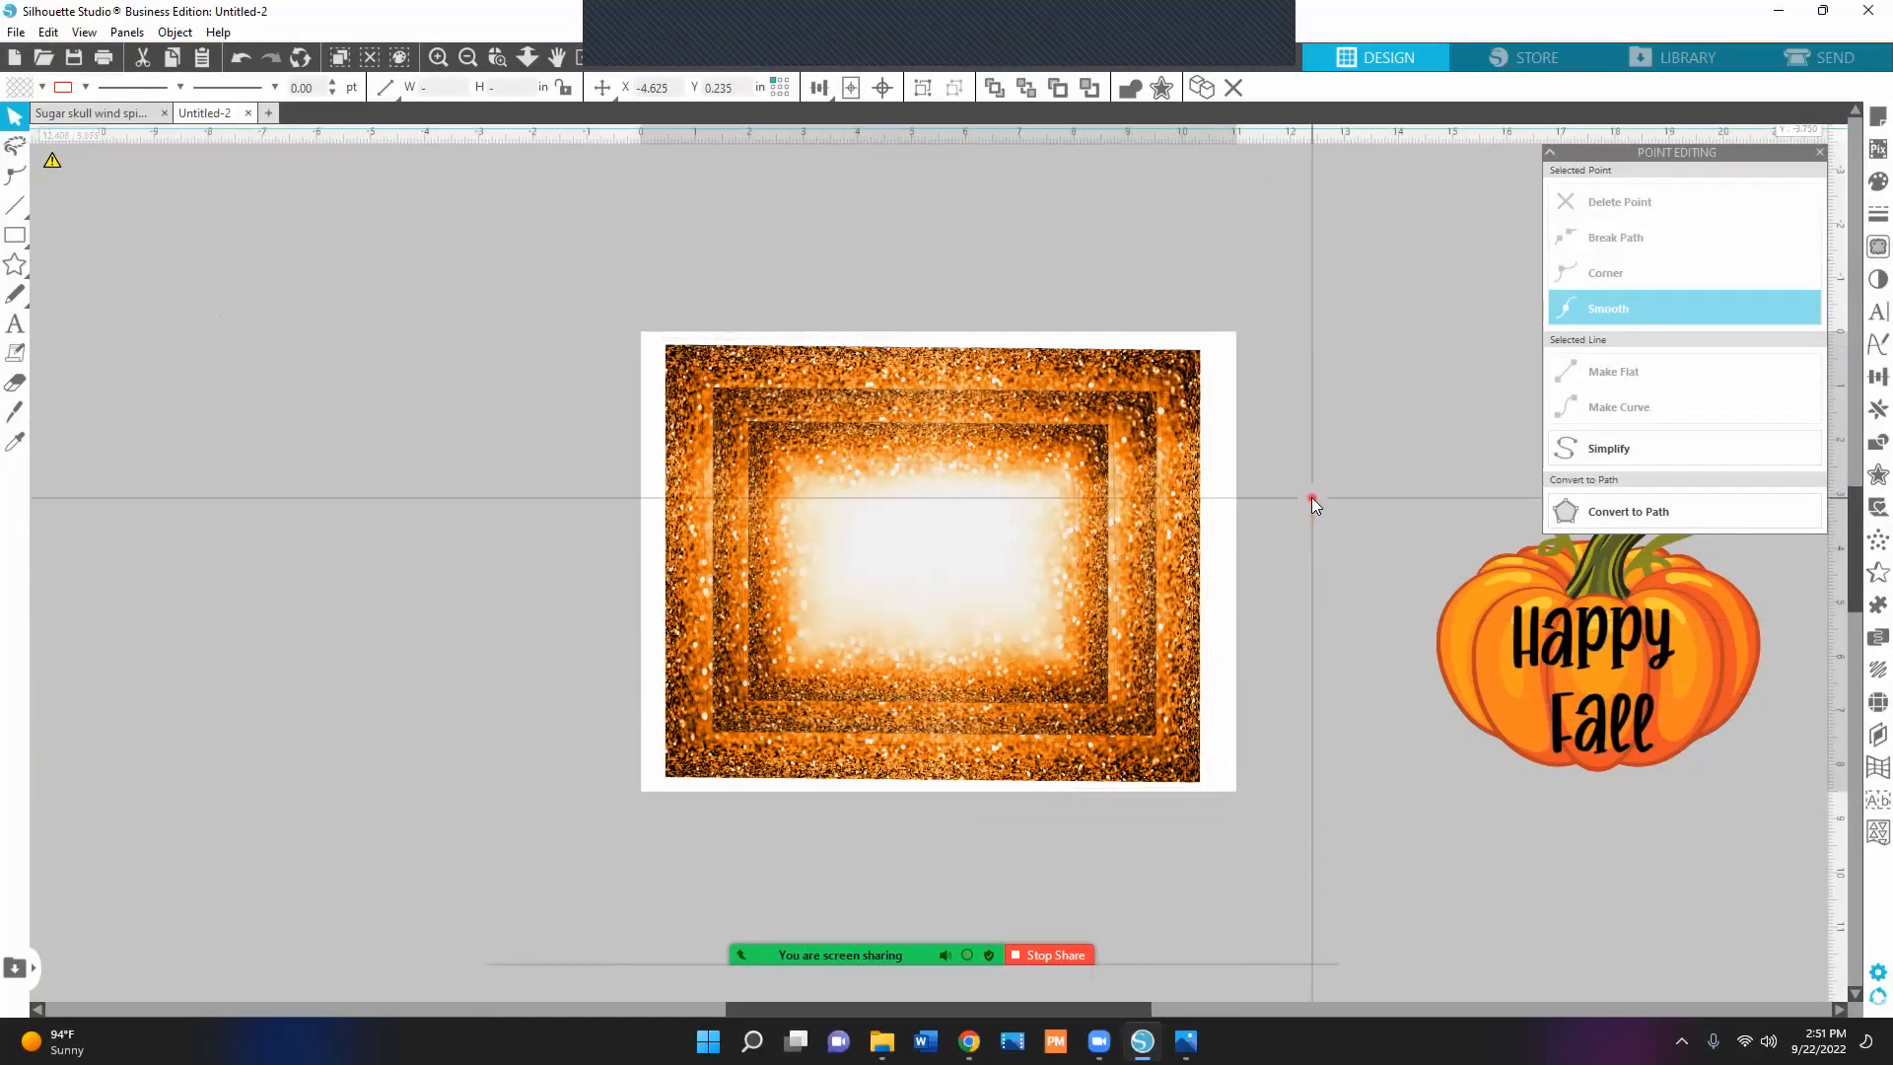
Select the three layered glitter backgrounds on the page and group them.
{"action": "left_click_drag", "start_coordinate": [680, 327], "coordinate": [1227, 740]}
{"action": "right_click", "coordinate": [1224, 750]}
{"action": "left_click", "coordinate": [1329, 540]}
Bring the pumpkin and "Happy Fall" group to the front and place it over the middle of the glitter backgrounds.
{"action": "left_click_drag", "start_coordinate": [1589, 663], "coordinate": [1552, 632]}
{"action": "right_click", "coordinate": [1552, 633]}
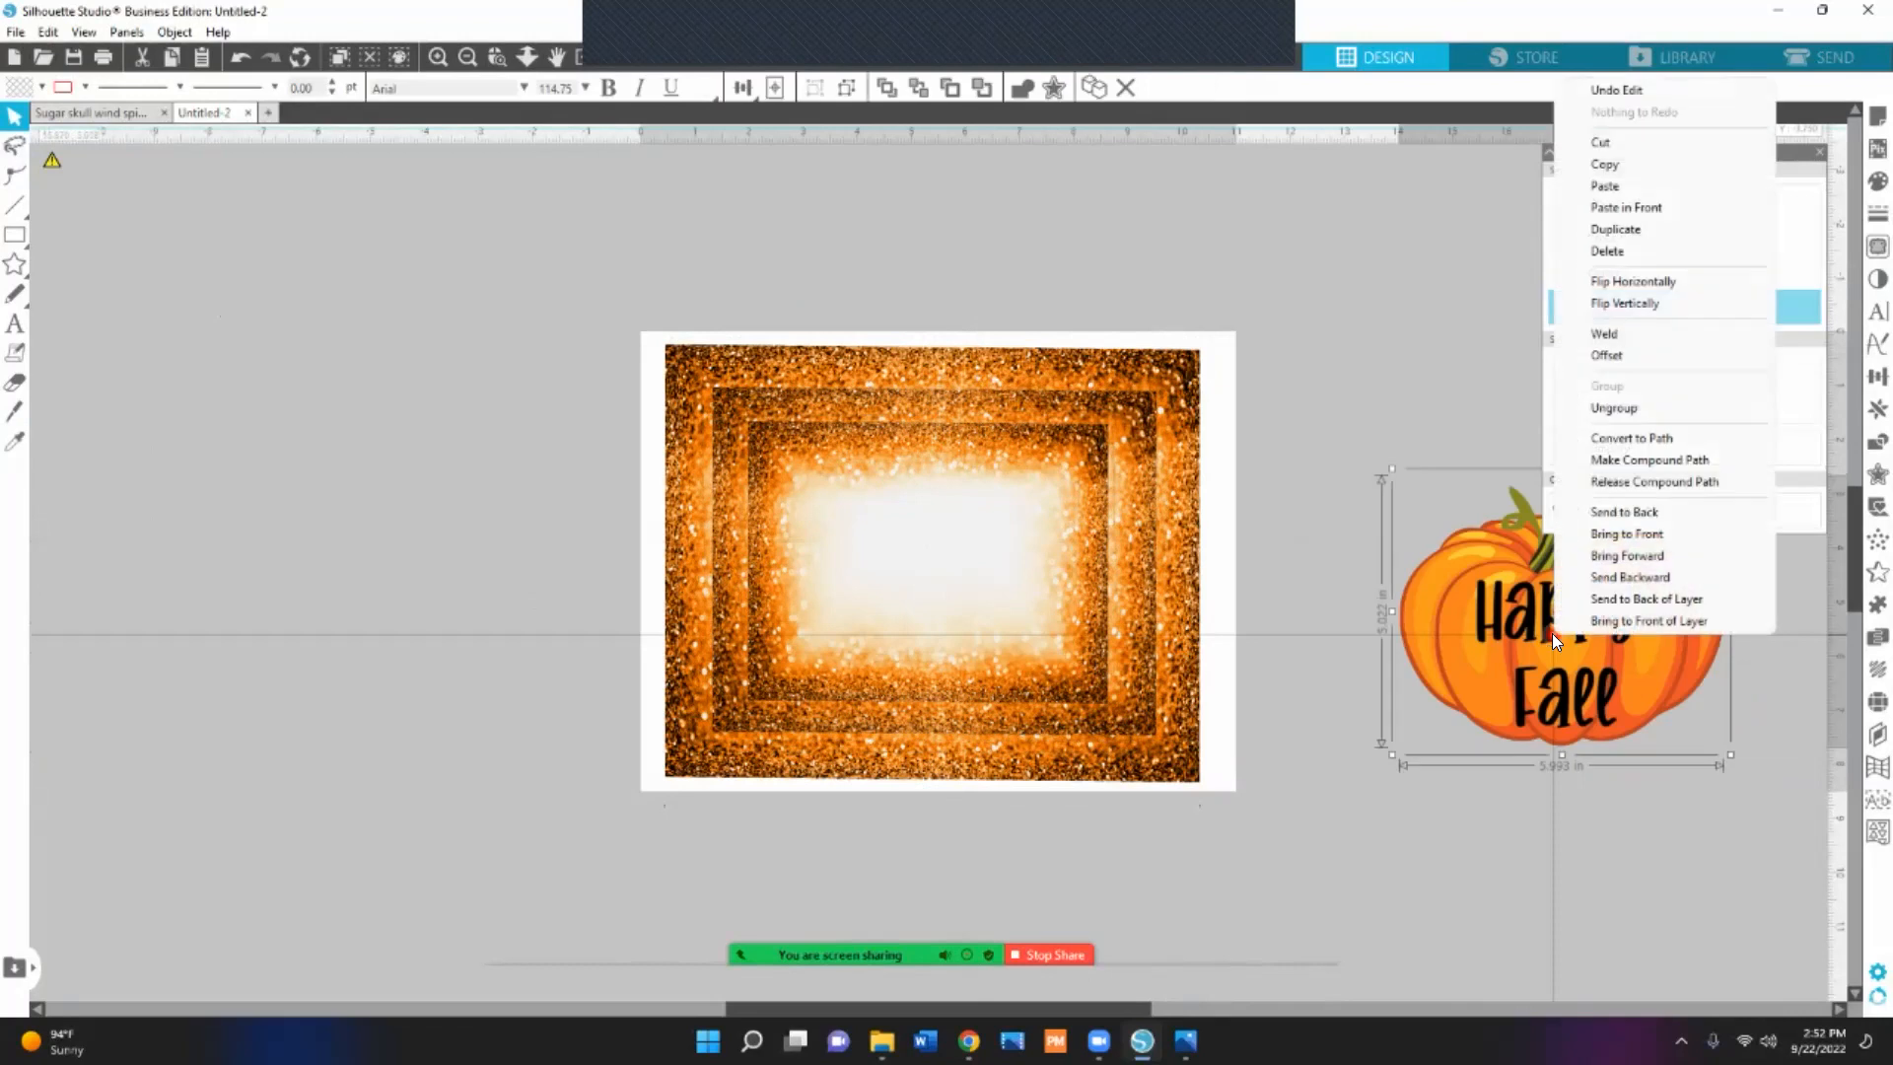
{"action": "left_click", "coordinate": [1624, 534]}
{"action": "left_click_drag", "start_coordinate": [1455, 664], "coordinate": [919, 617]}
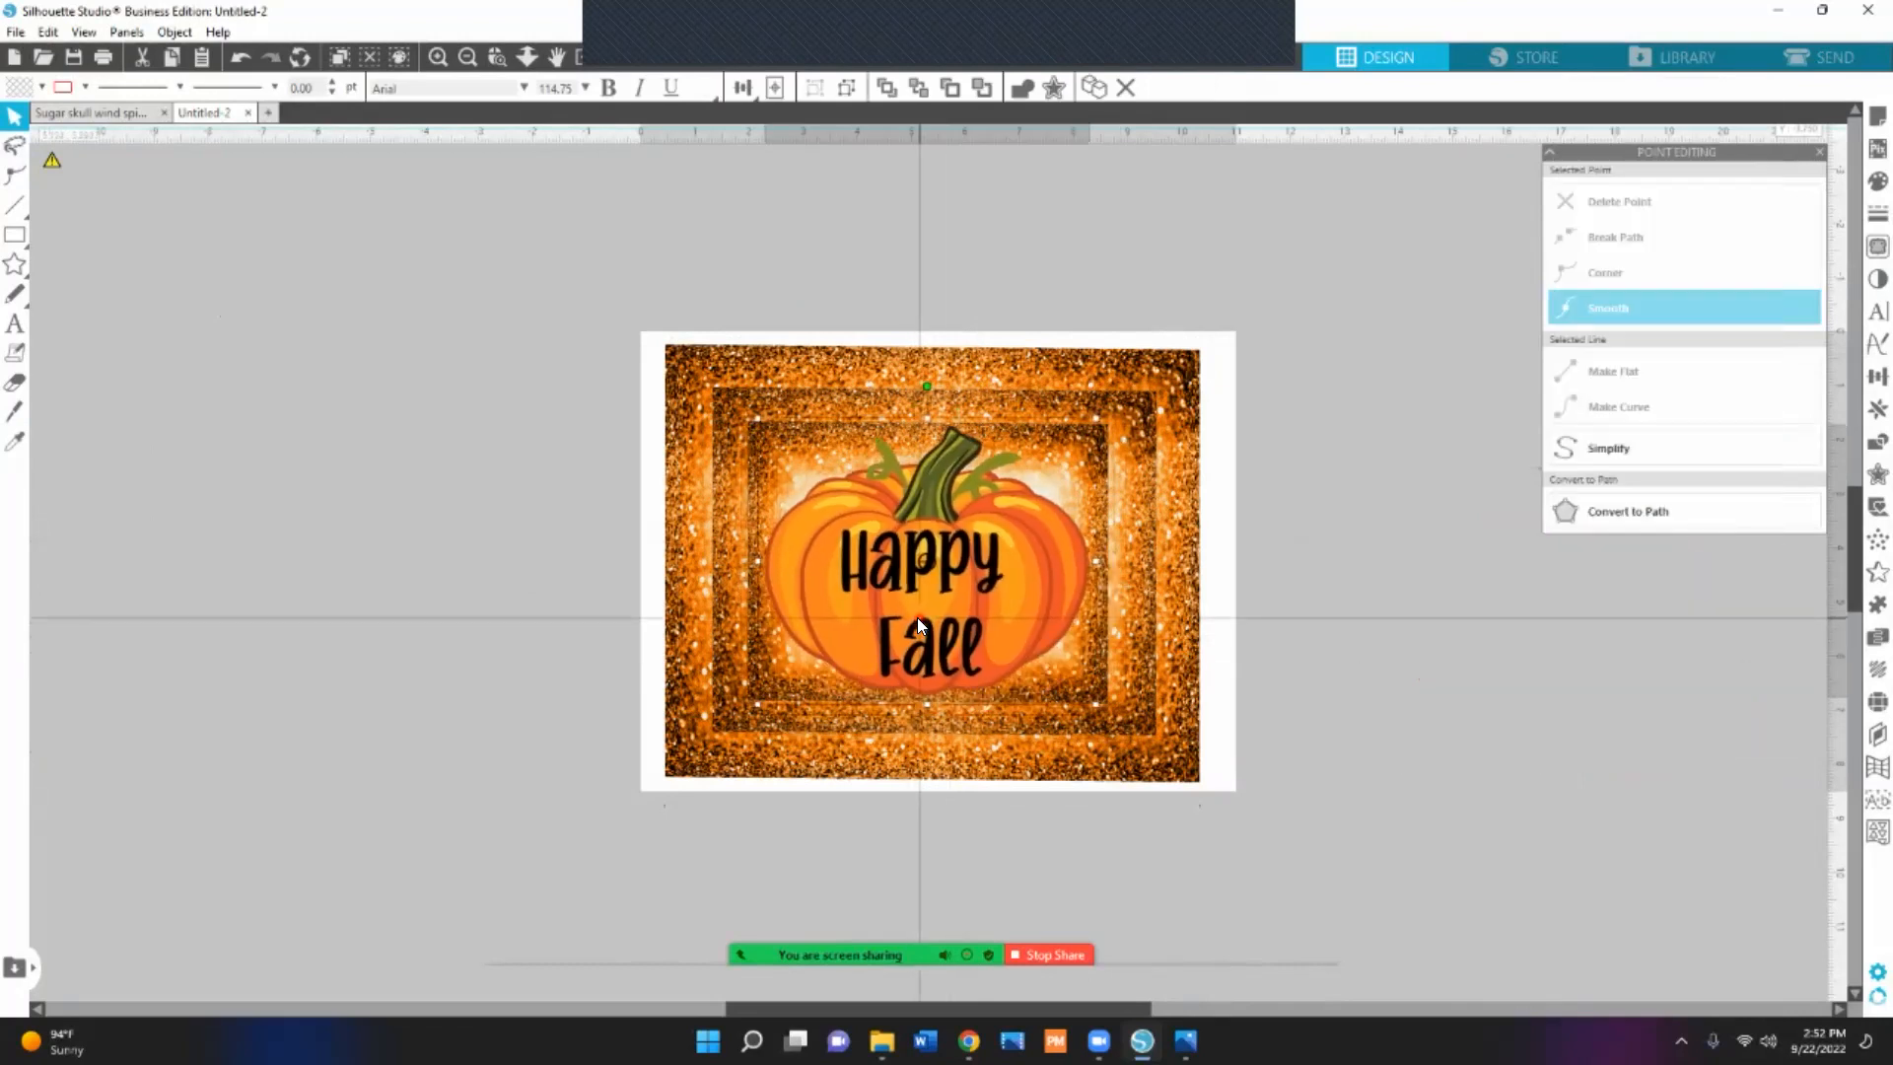
Apply Align Center to the grouped glitter backgrounds and to the pumpkin and text group.
{"action": "left_click", "coordinate": [1089, 402]}
{"action": "left_click", "coordinate": [824, 90]}
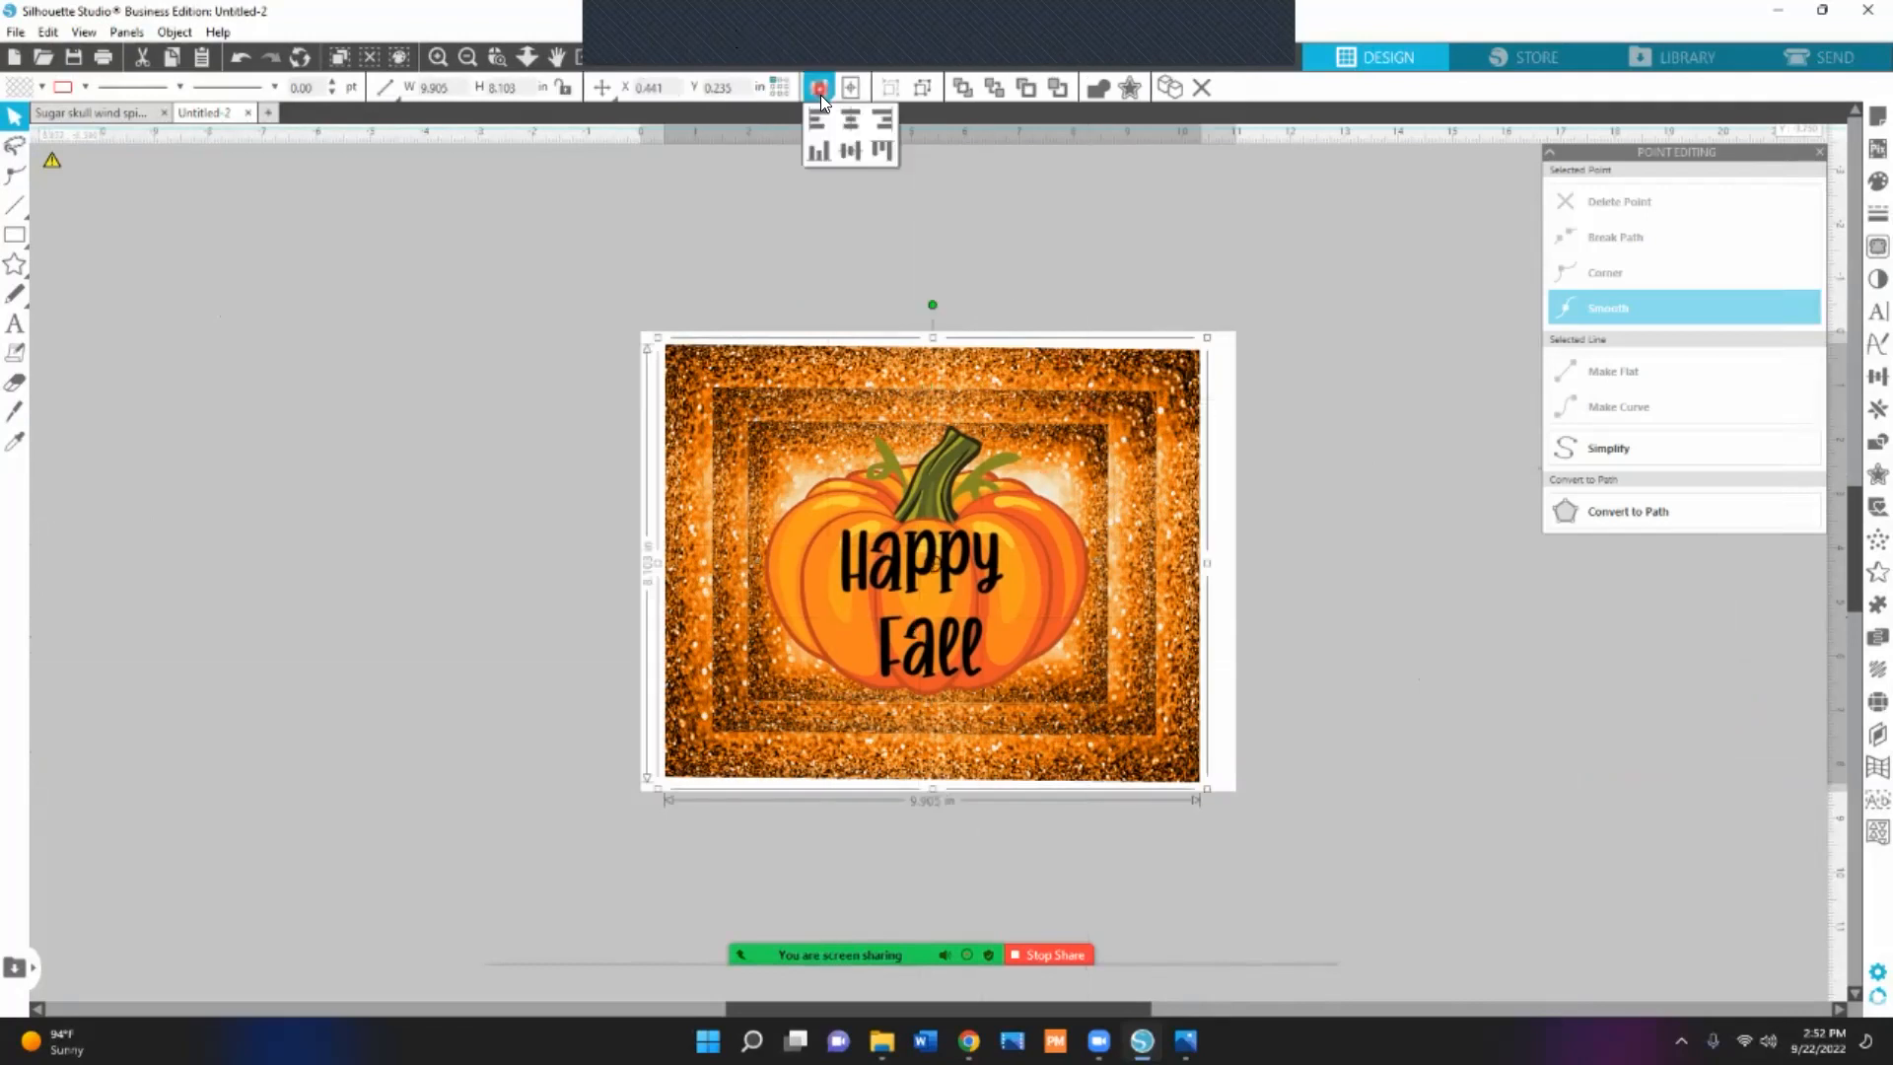
{"action": "left_click", "coordinate": [844, 118]}
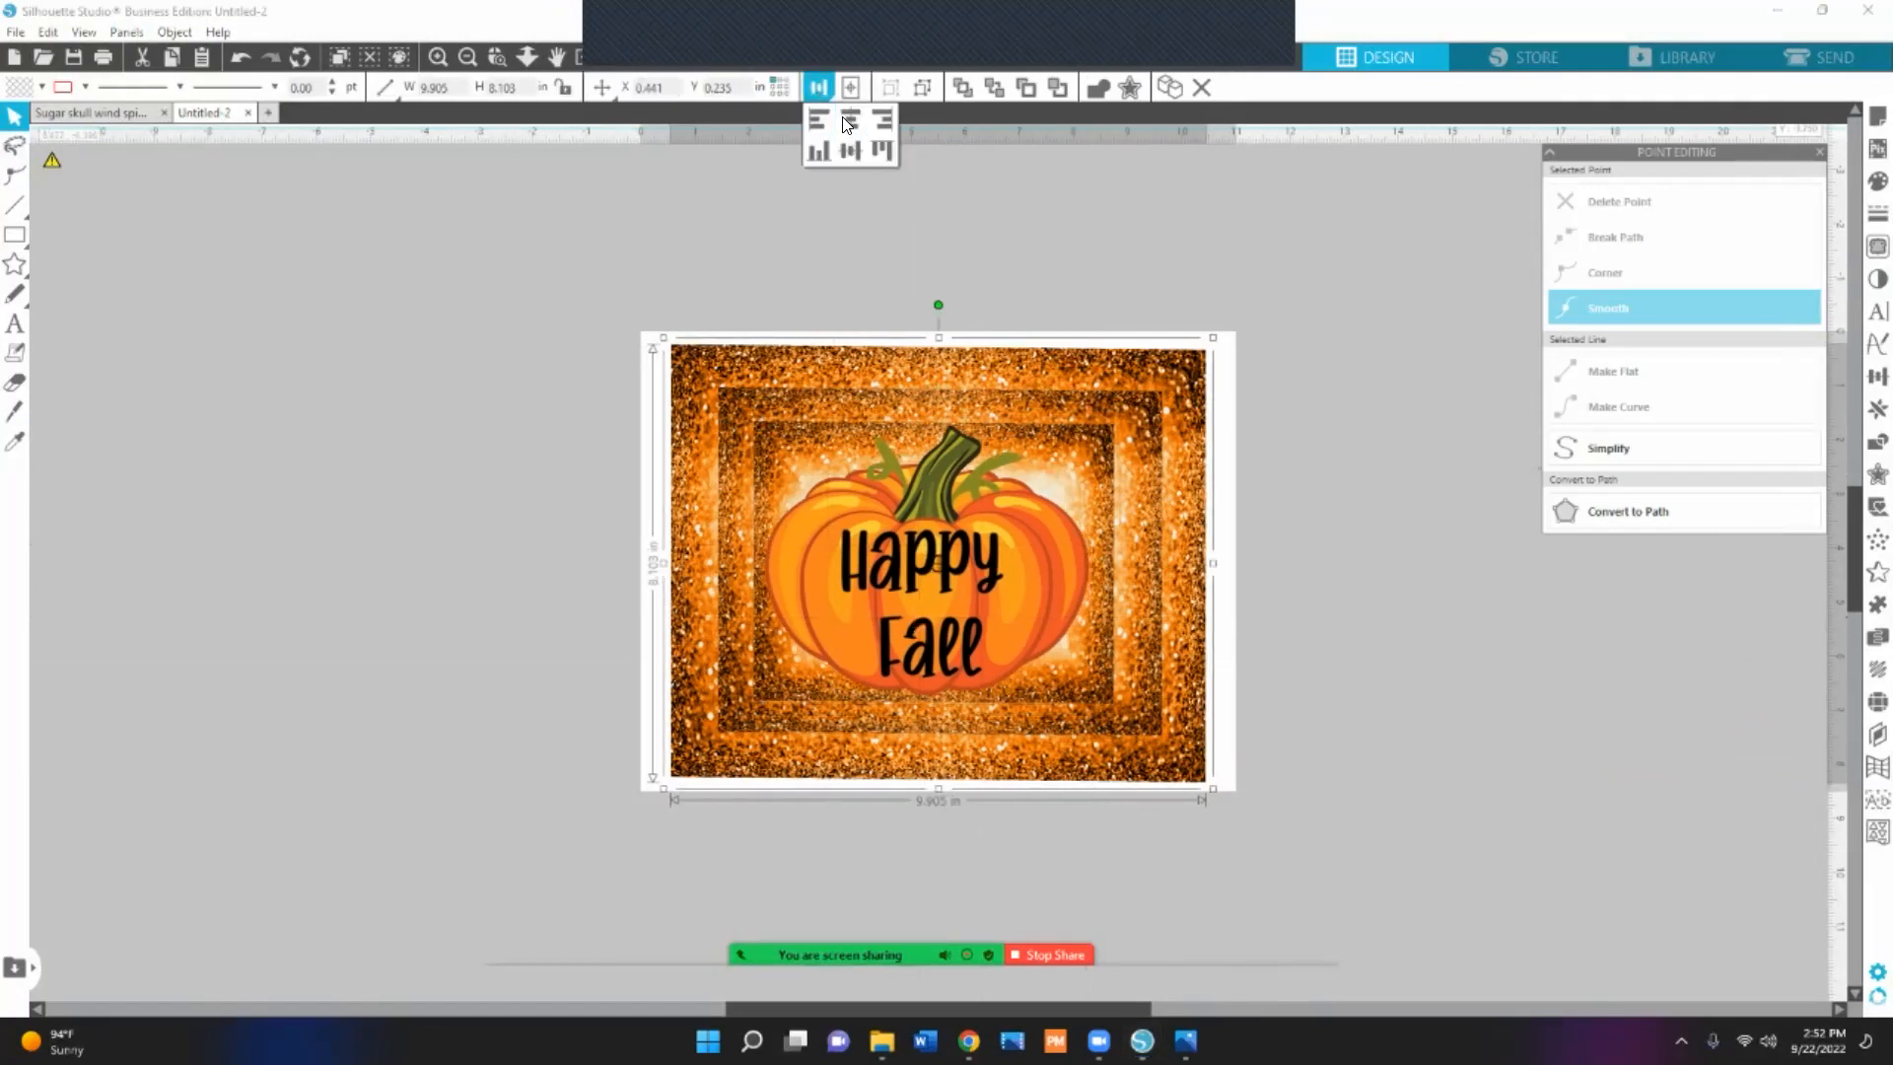
{"action": "left_click", "coordinate": [903, 529]}
{"action": "left_click", "coordinate": [742, 89]}
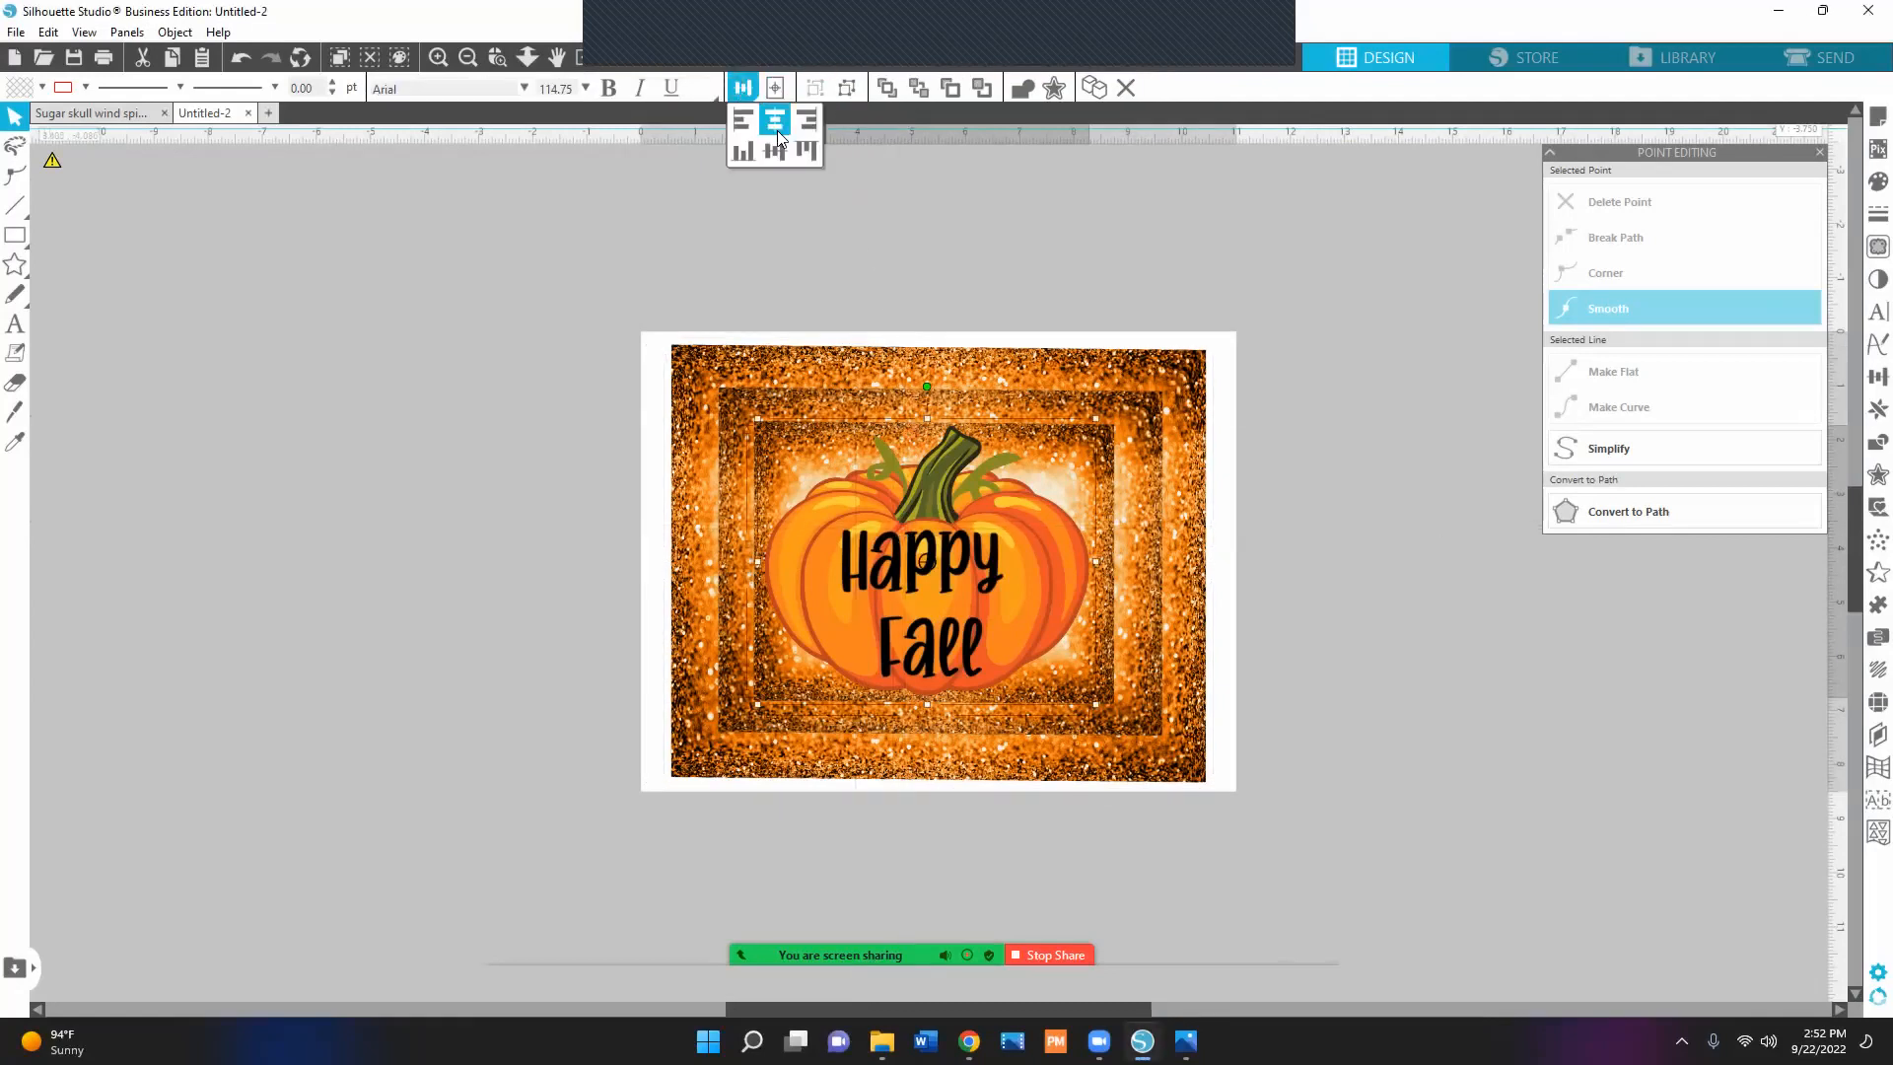
{"action": "left_click", "coordinate": [775, 119]}
{"action": "left_click", "coordinate": [1380, 329]}
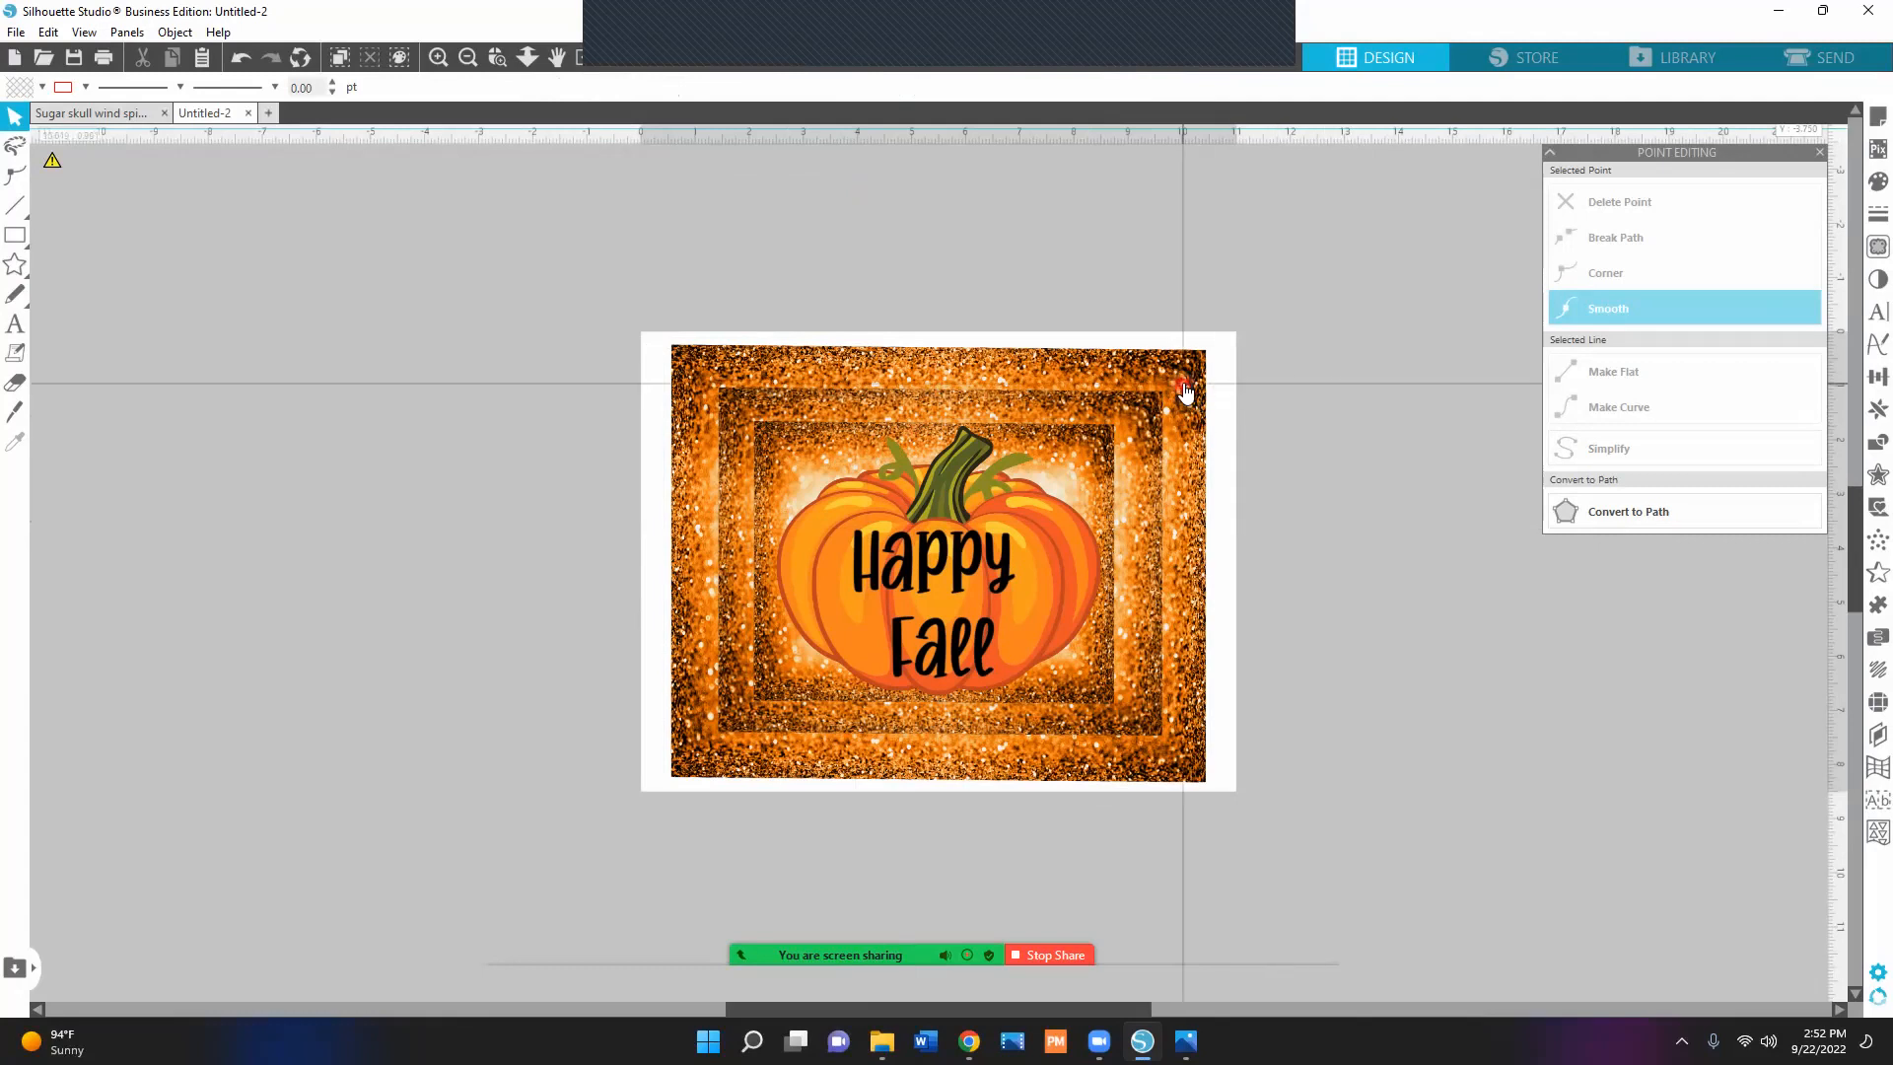
Ungroup the pumpkin and "Happy Fall" text and select the pumpkin on its own.
{"action": "left_click", "coordinate": [984, 503]}
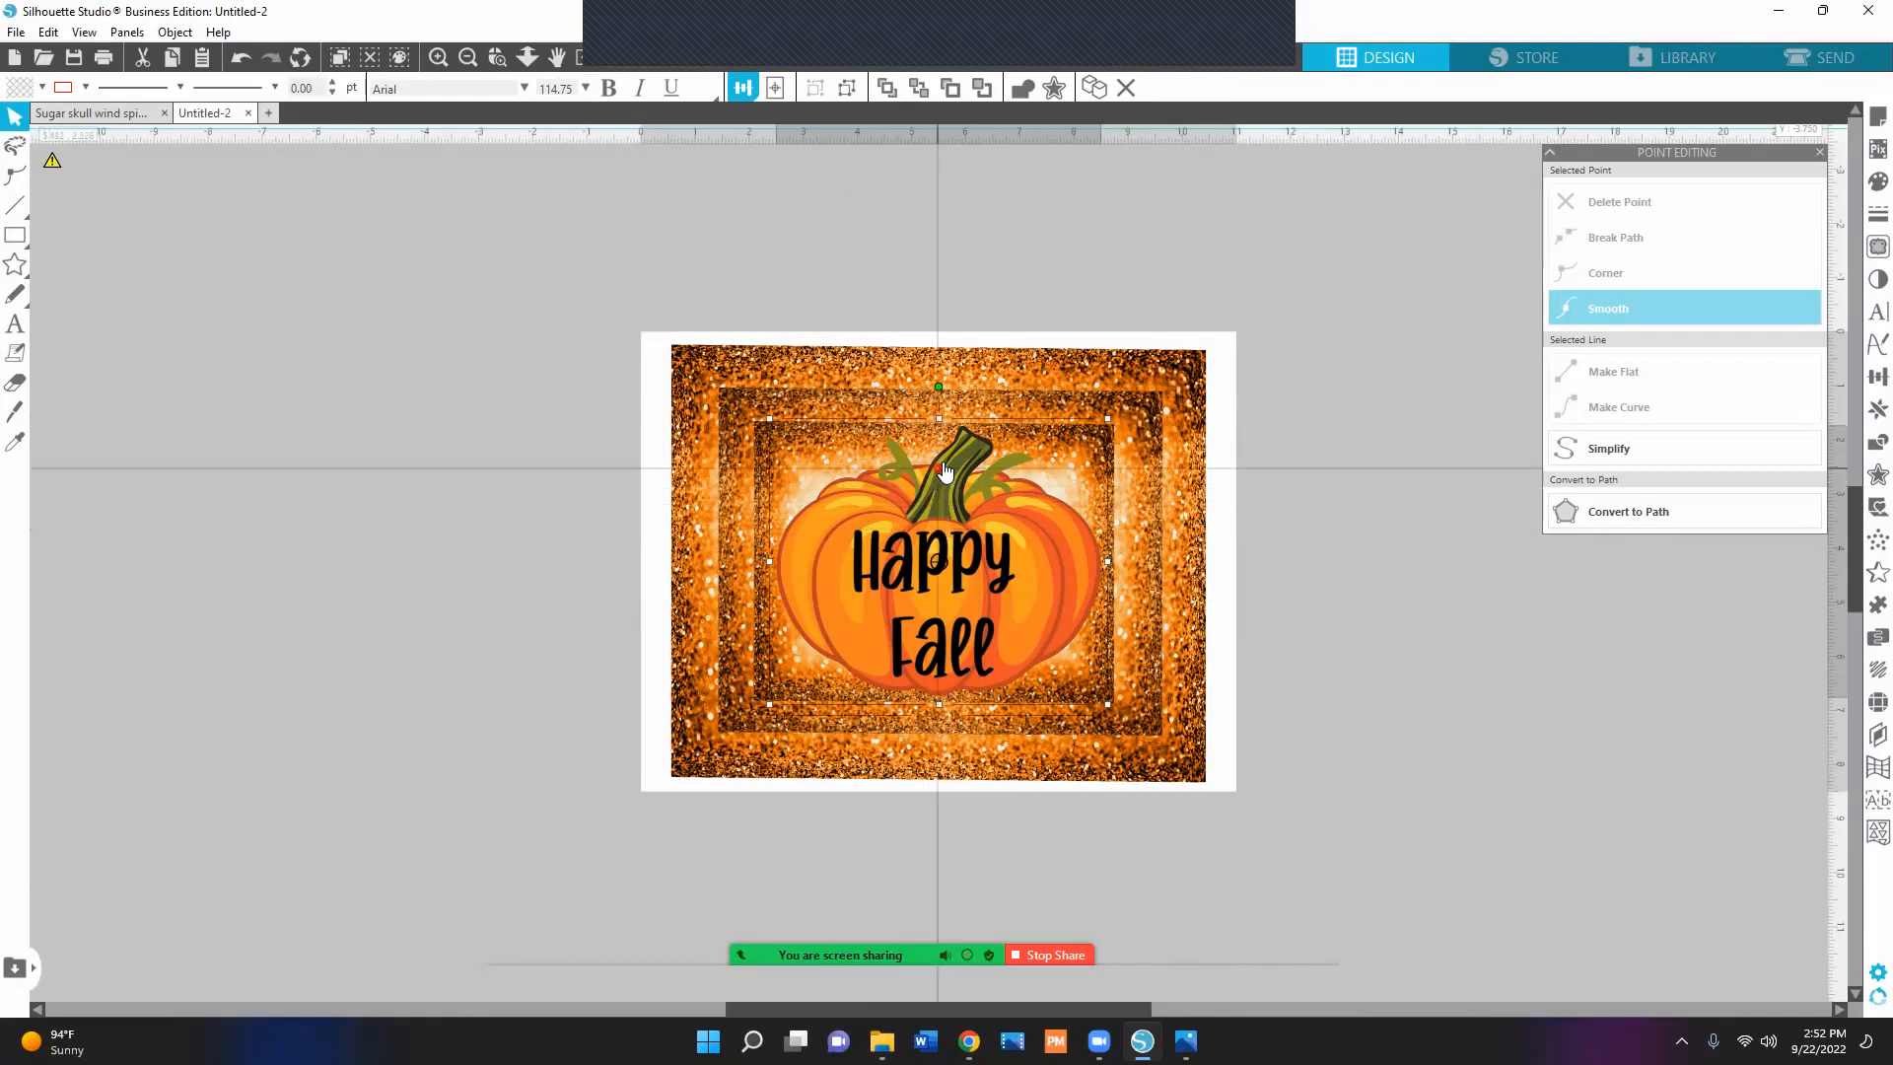
{"action": "right_click", "coordinate": [925, 582]}
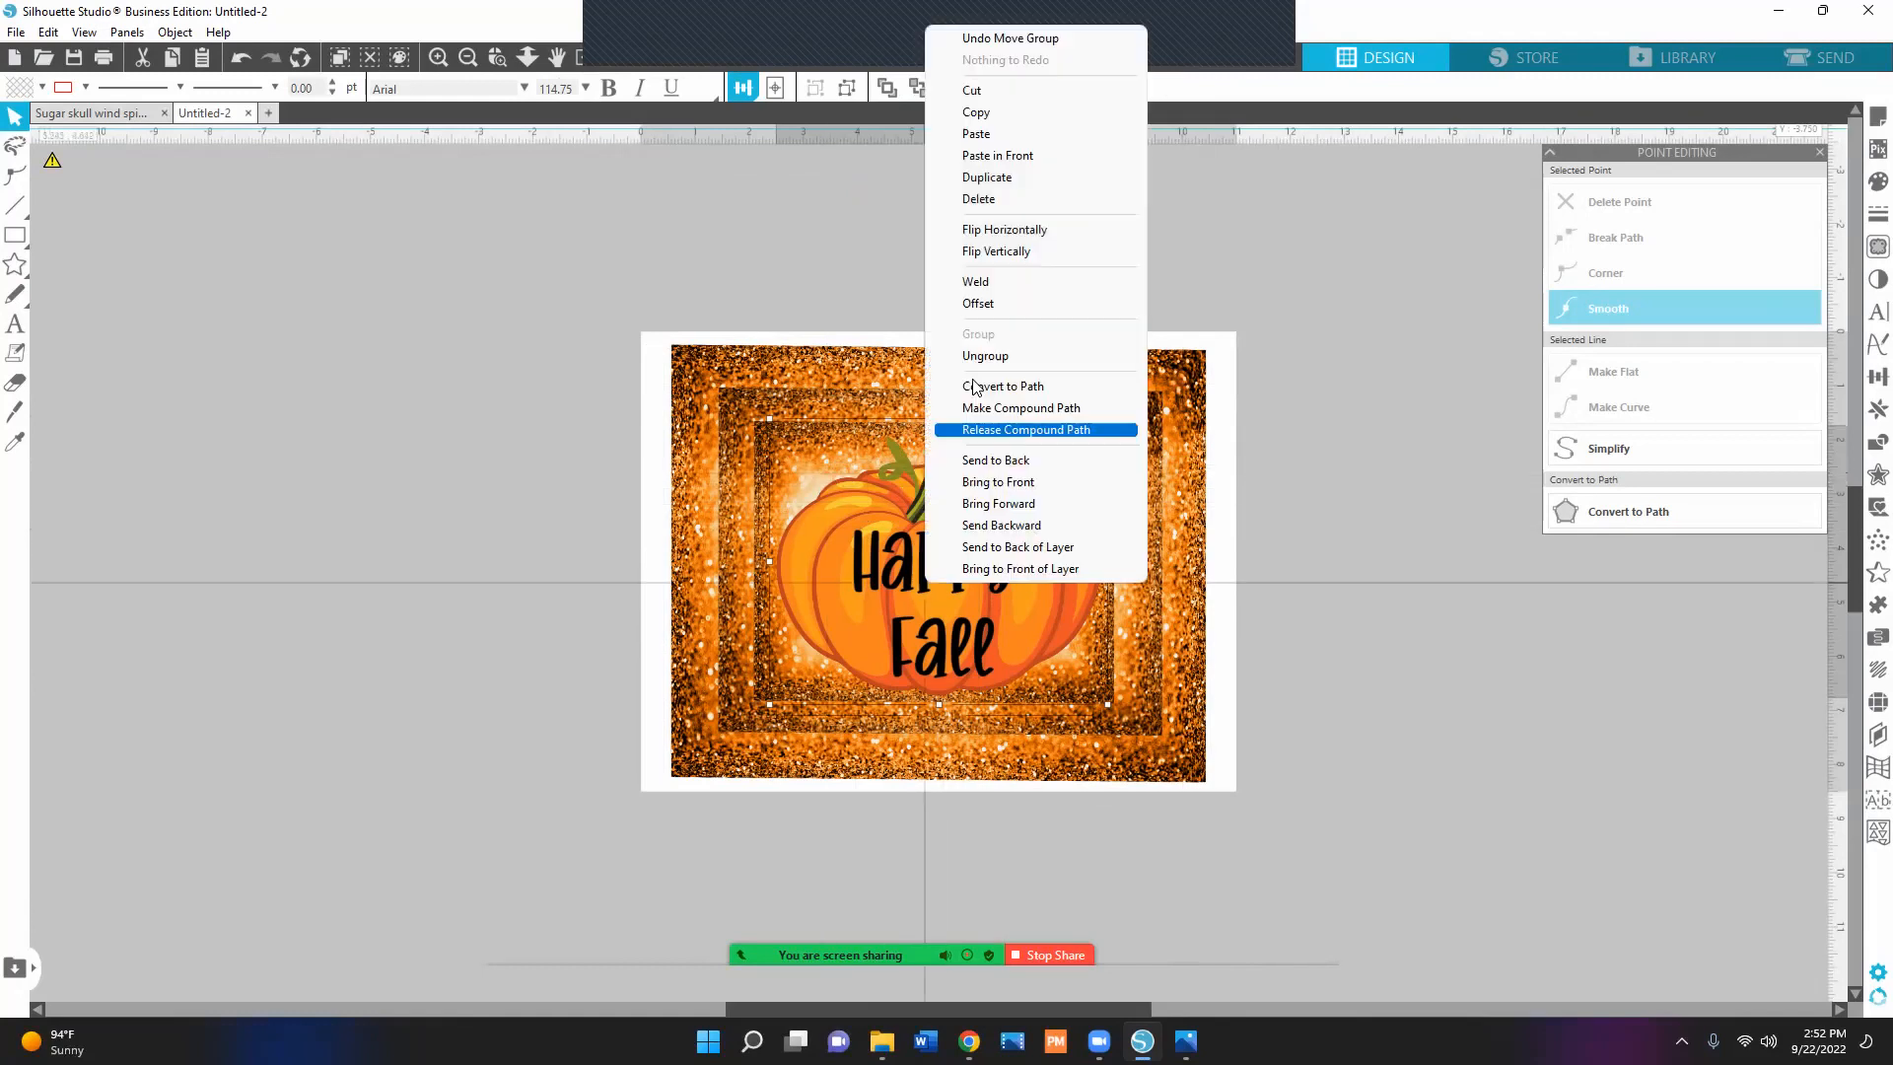
{"action": "left_click", "coordinate": [1485, 445]}
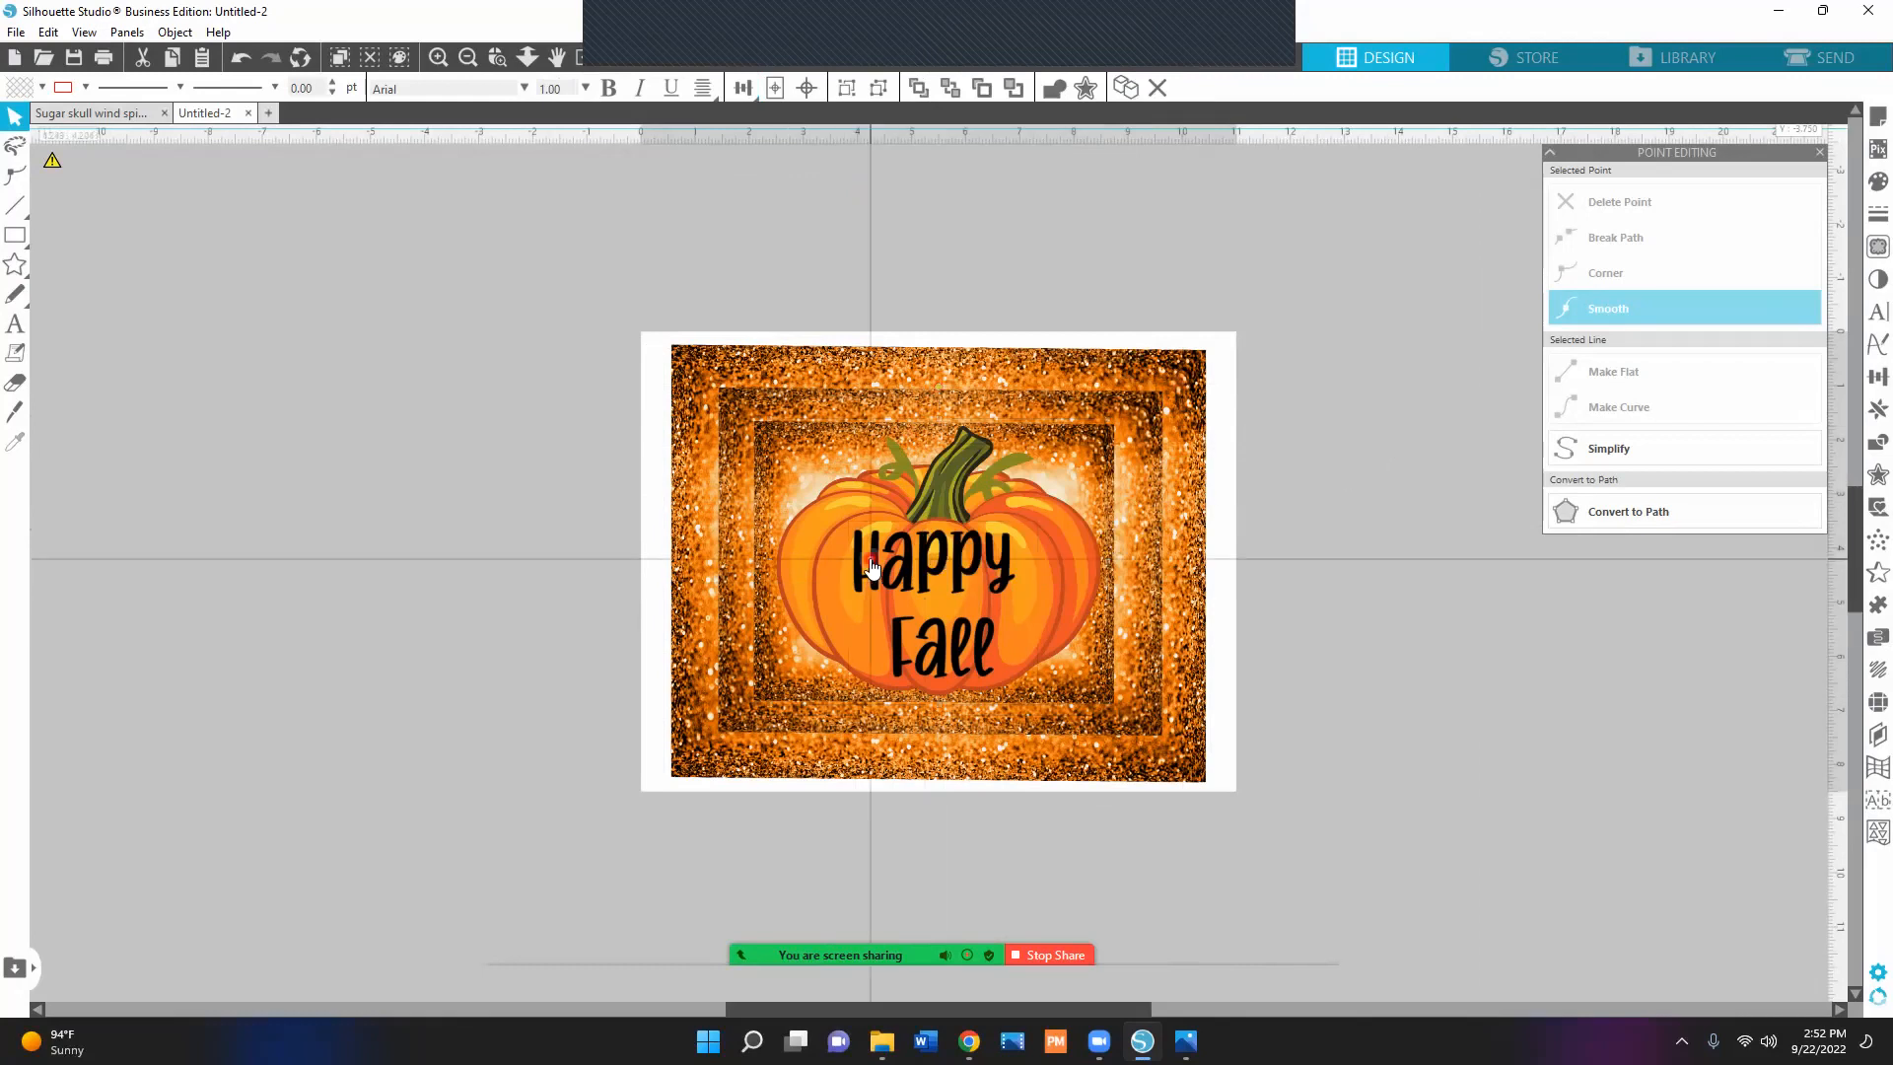
{"action": "left_click", "coordinate": [936, 502]}
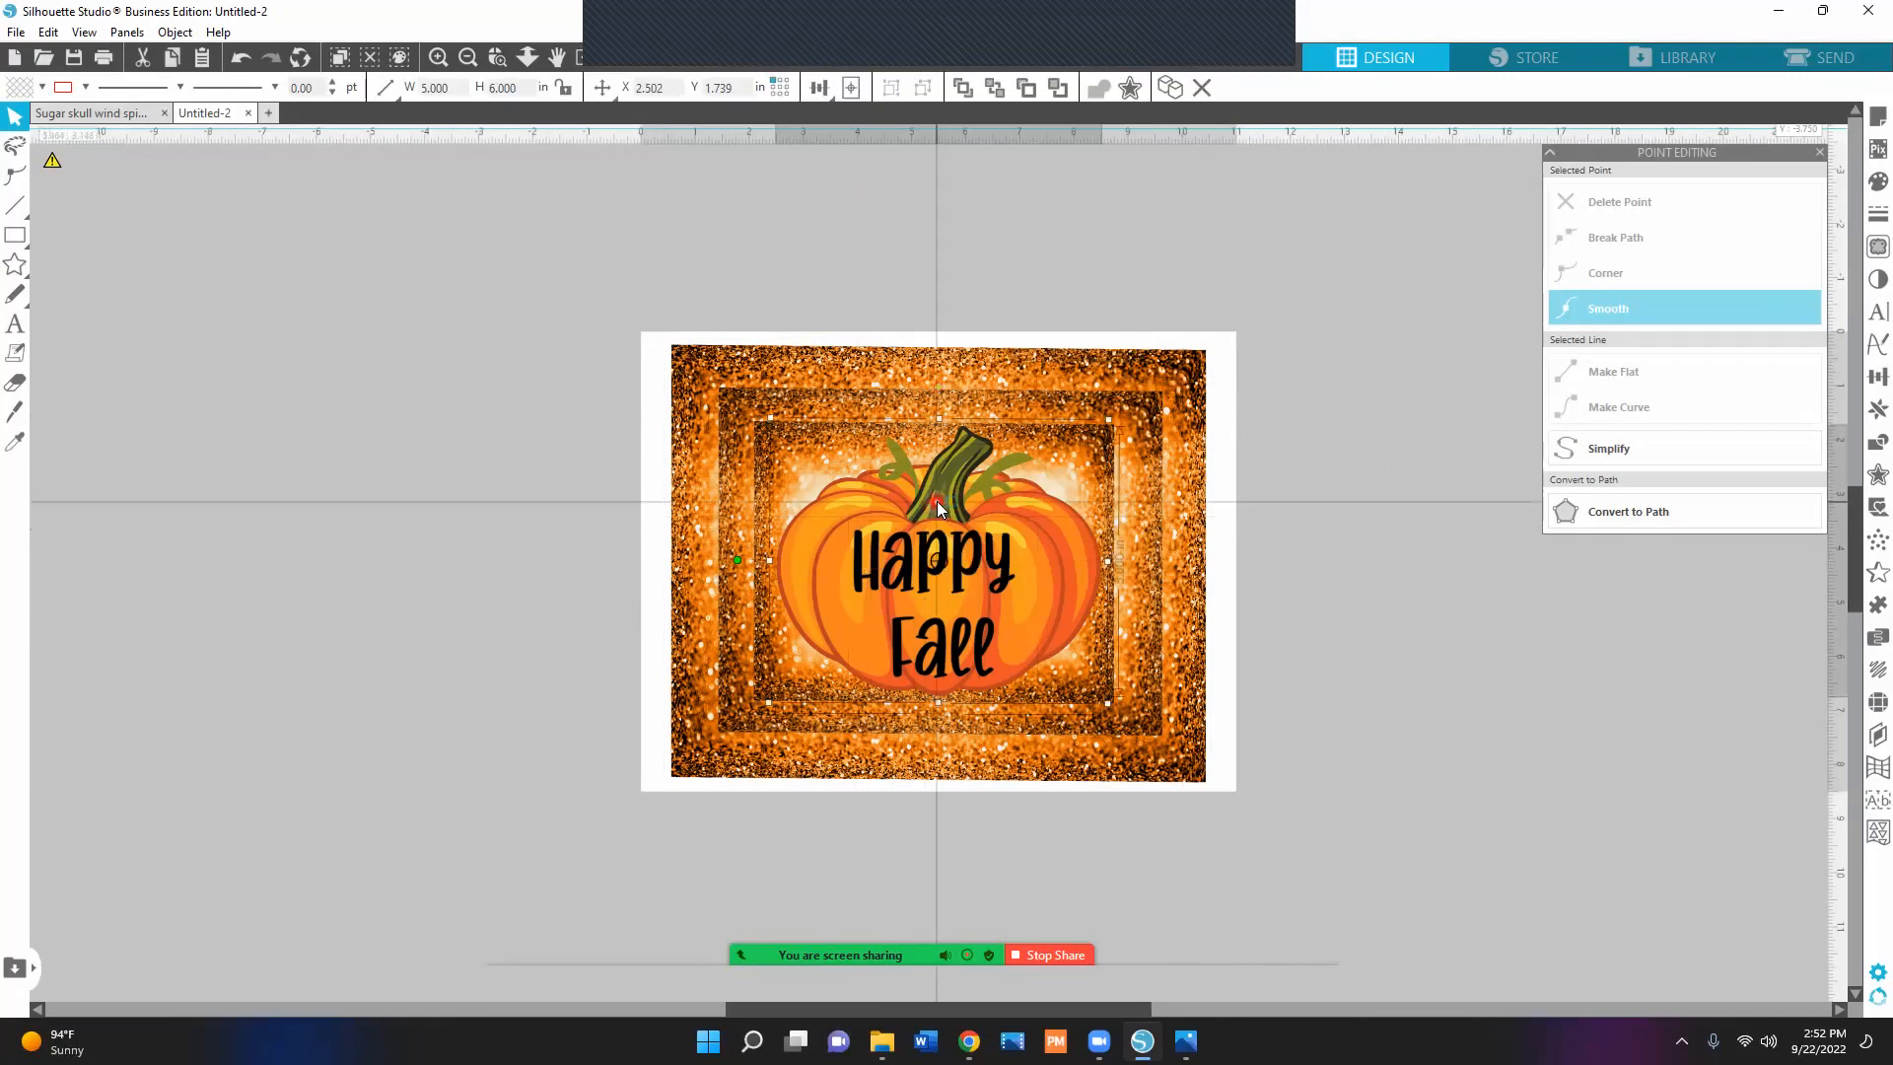
{"action": "left_click", "coordinate": [712, 367]}
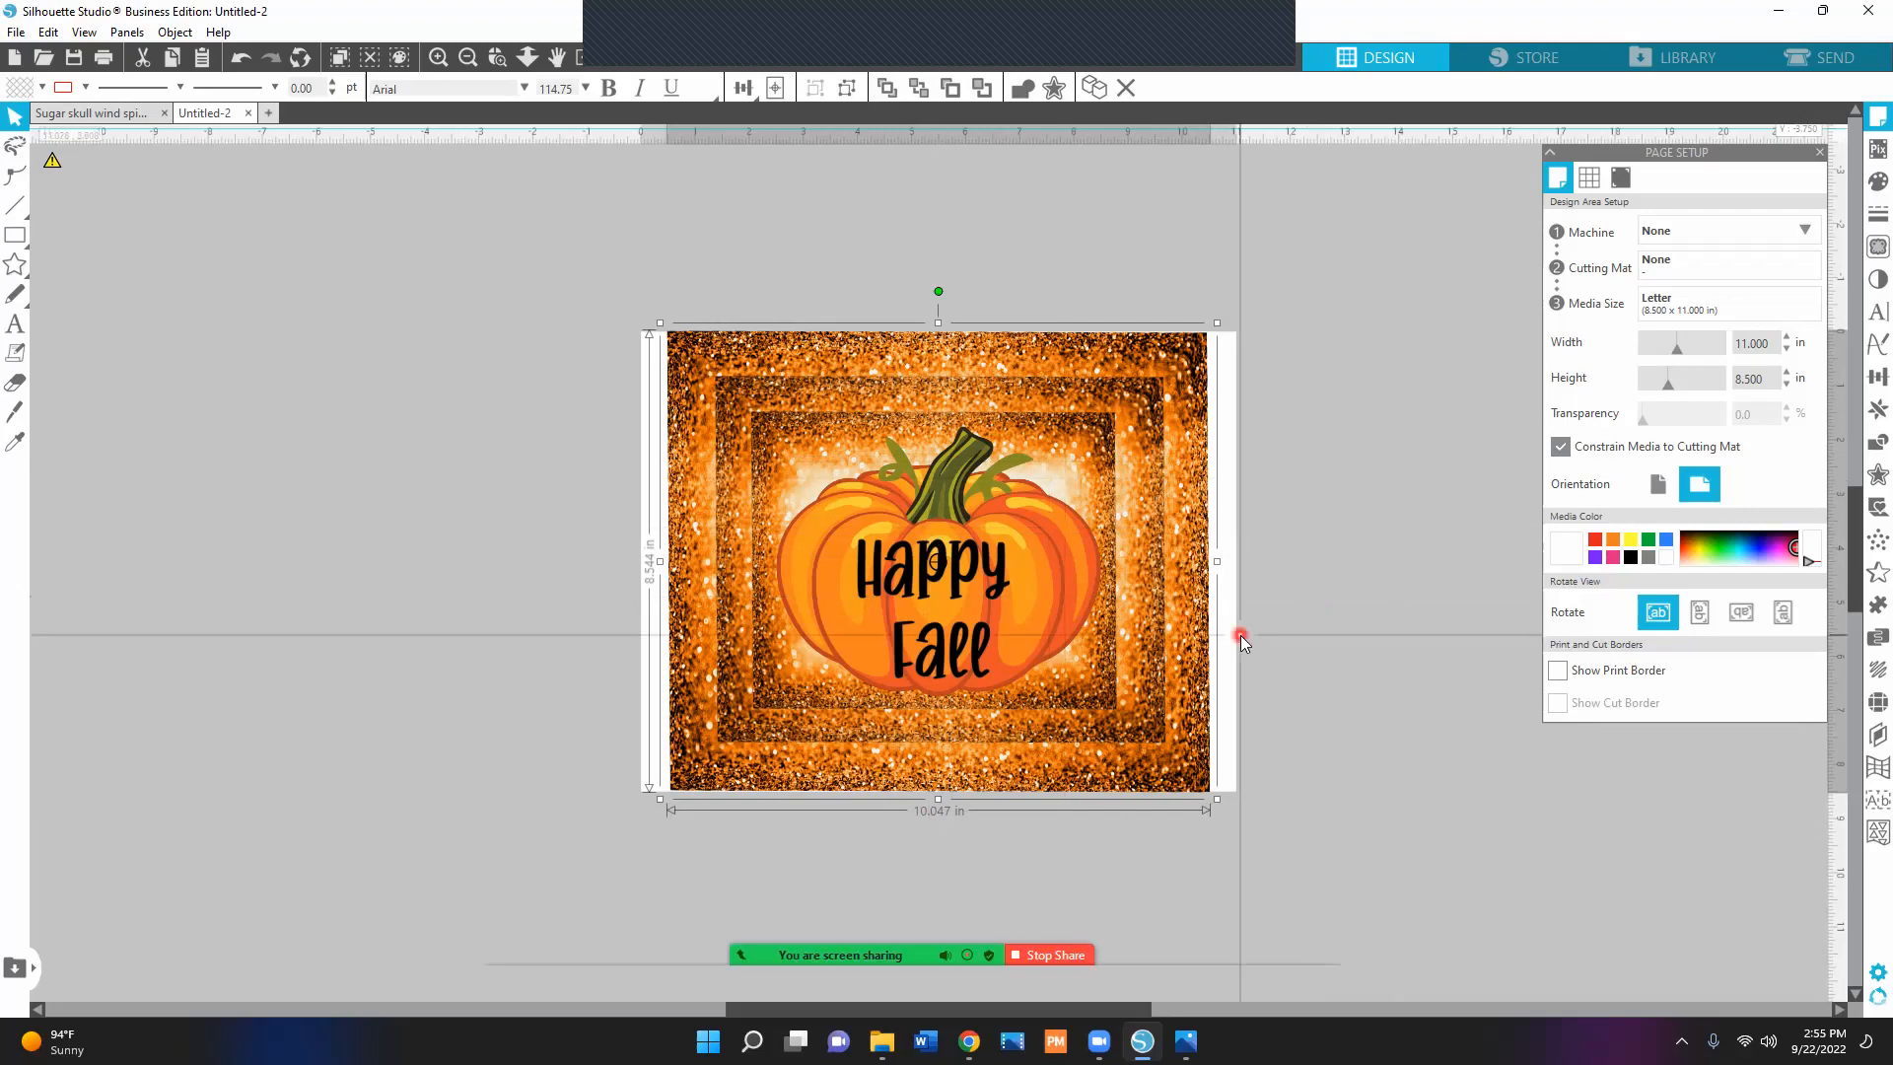
Preview the print, send the current page to Sawgrass Print Manager, and cancel the job from its print settings.
{"action": "key", "text": "i"}
{"action": "key", "text": "ctrl+p"}
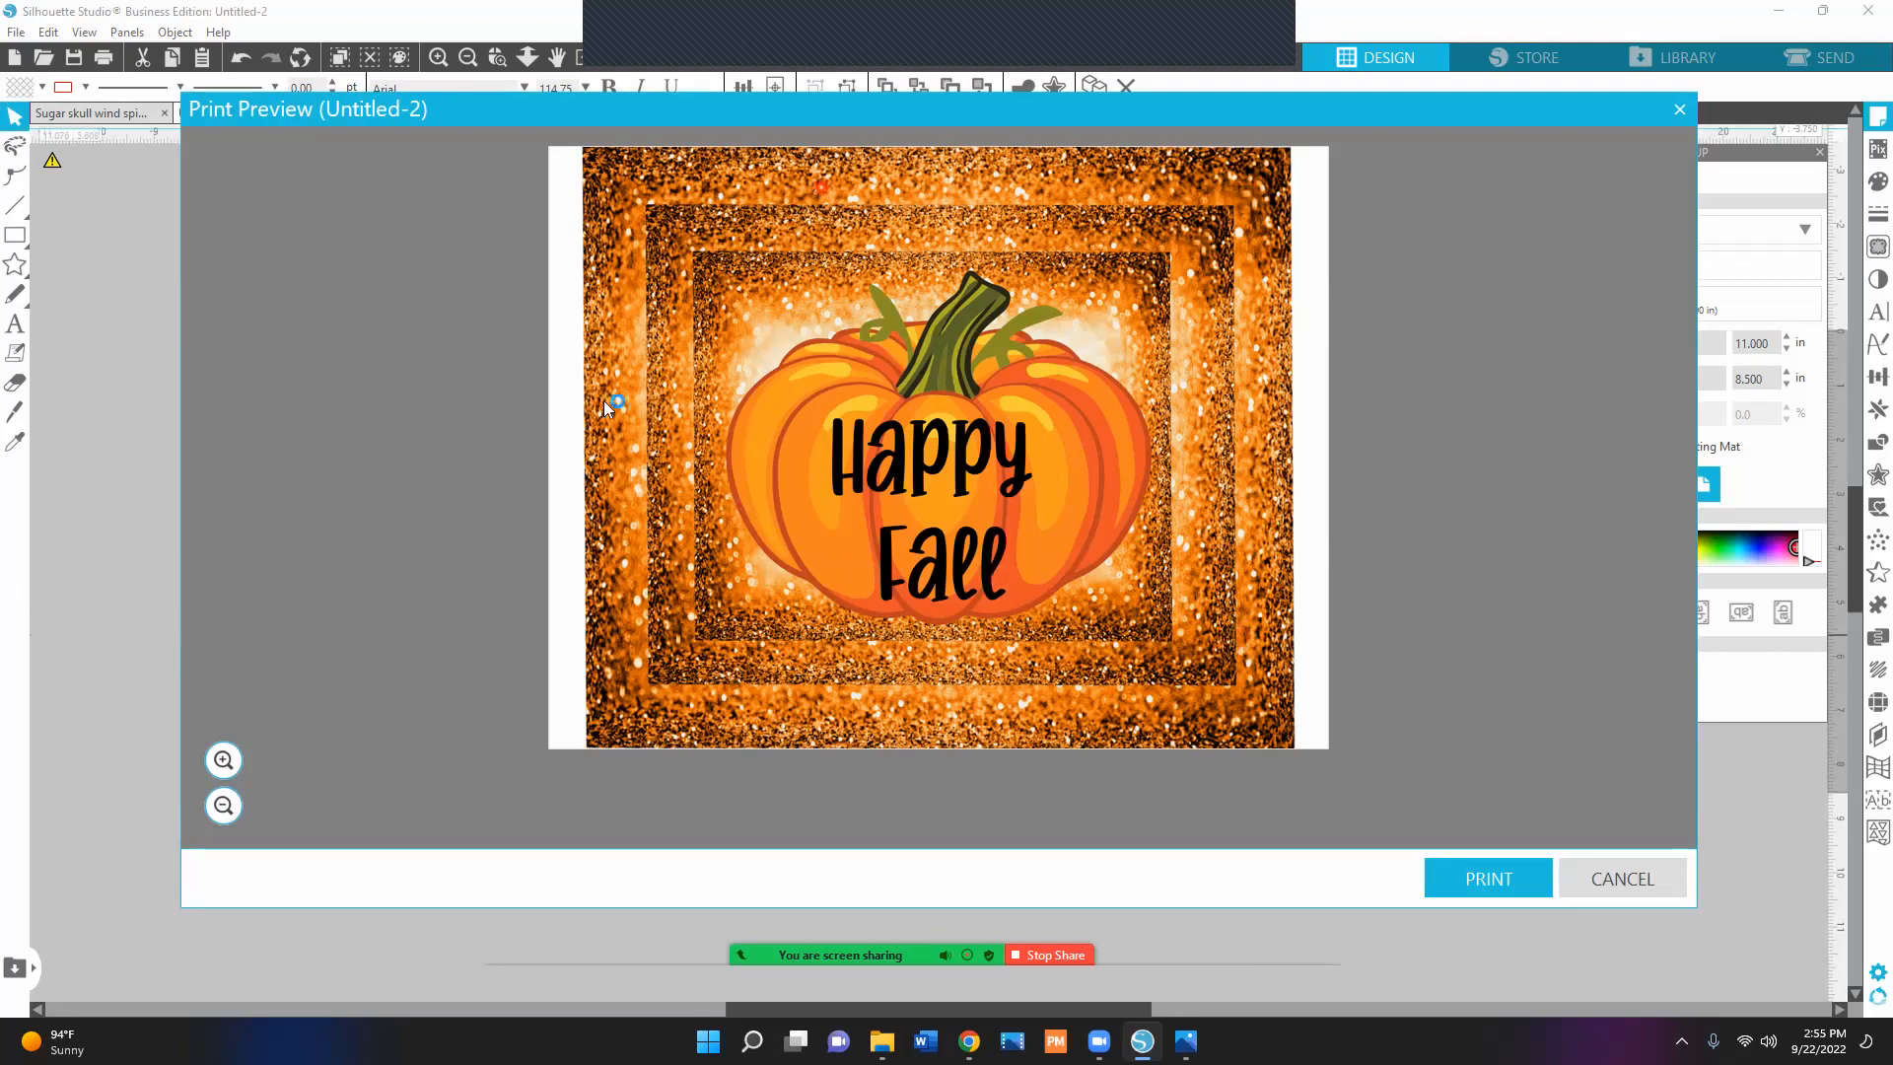
{"action": "left_click", "coordinate": [1459, 887]}
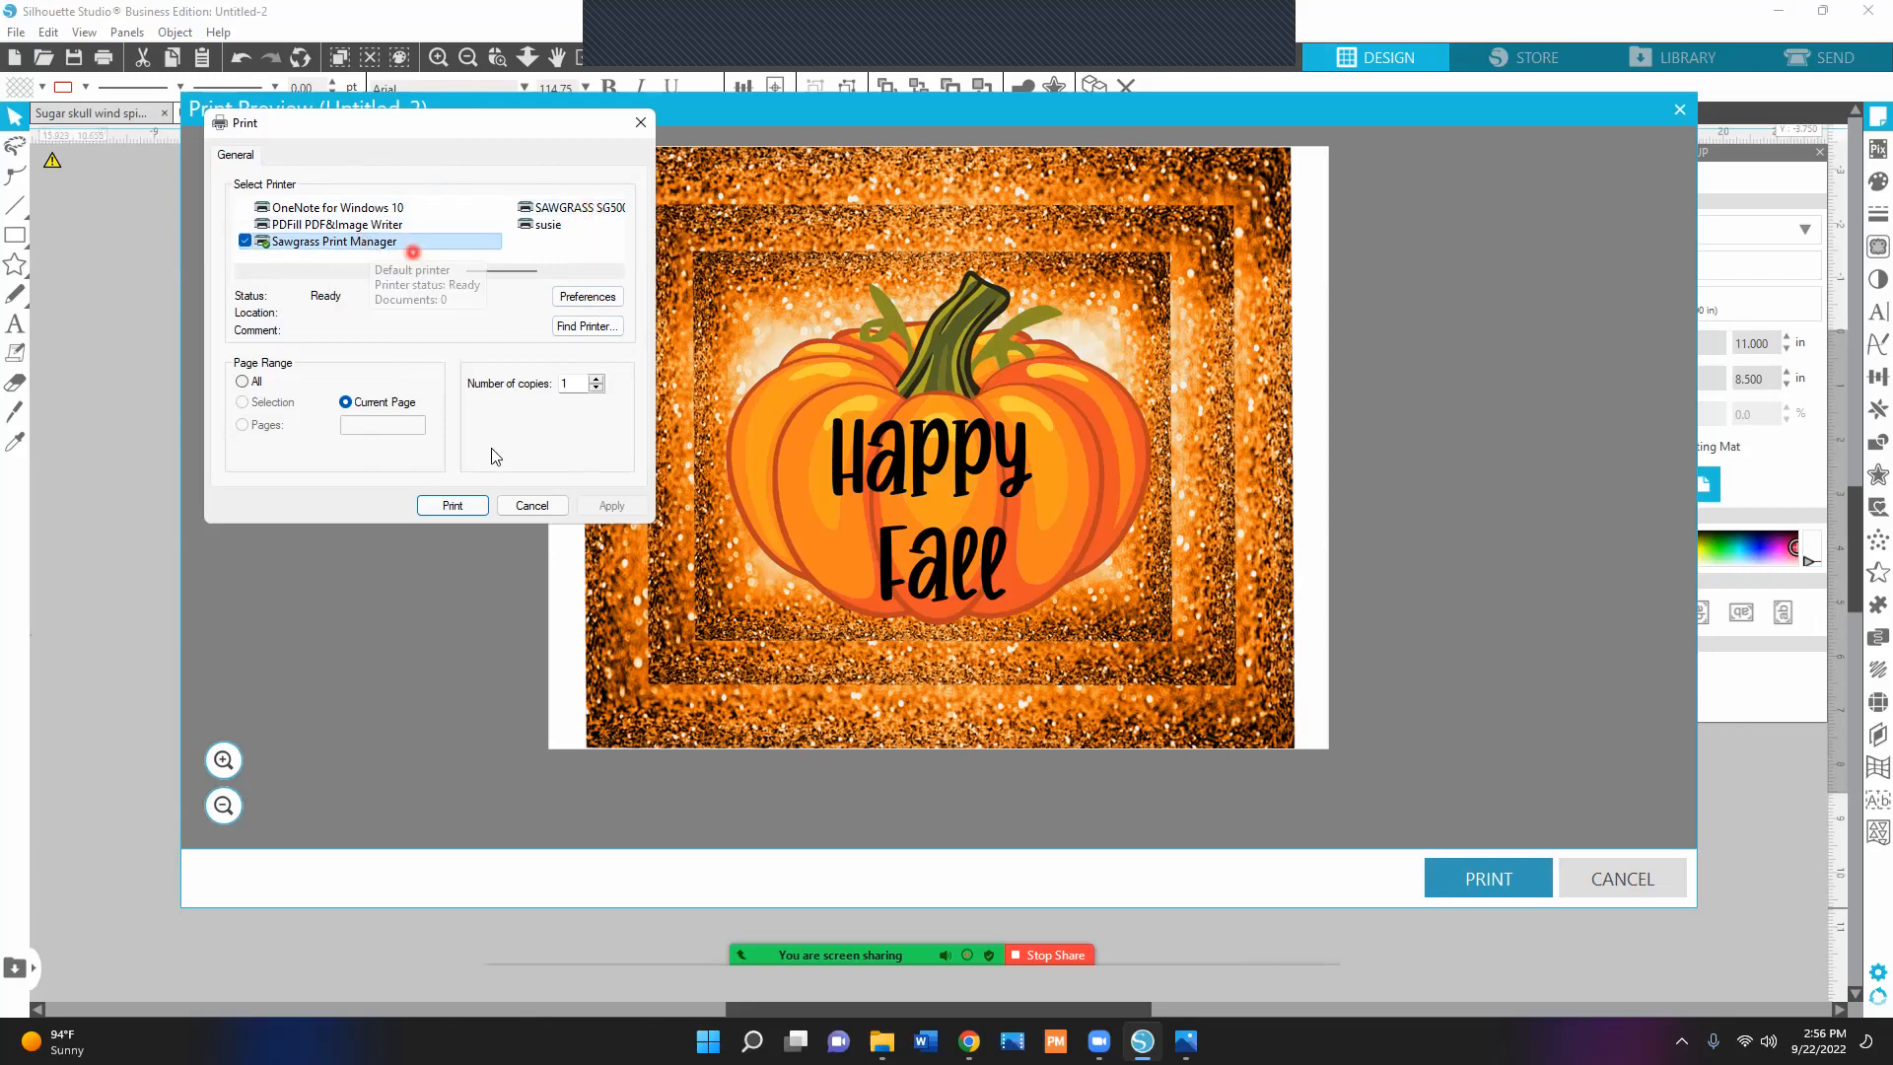
{"action": "left_click", "coordinate": [473, 507]}
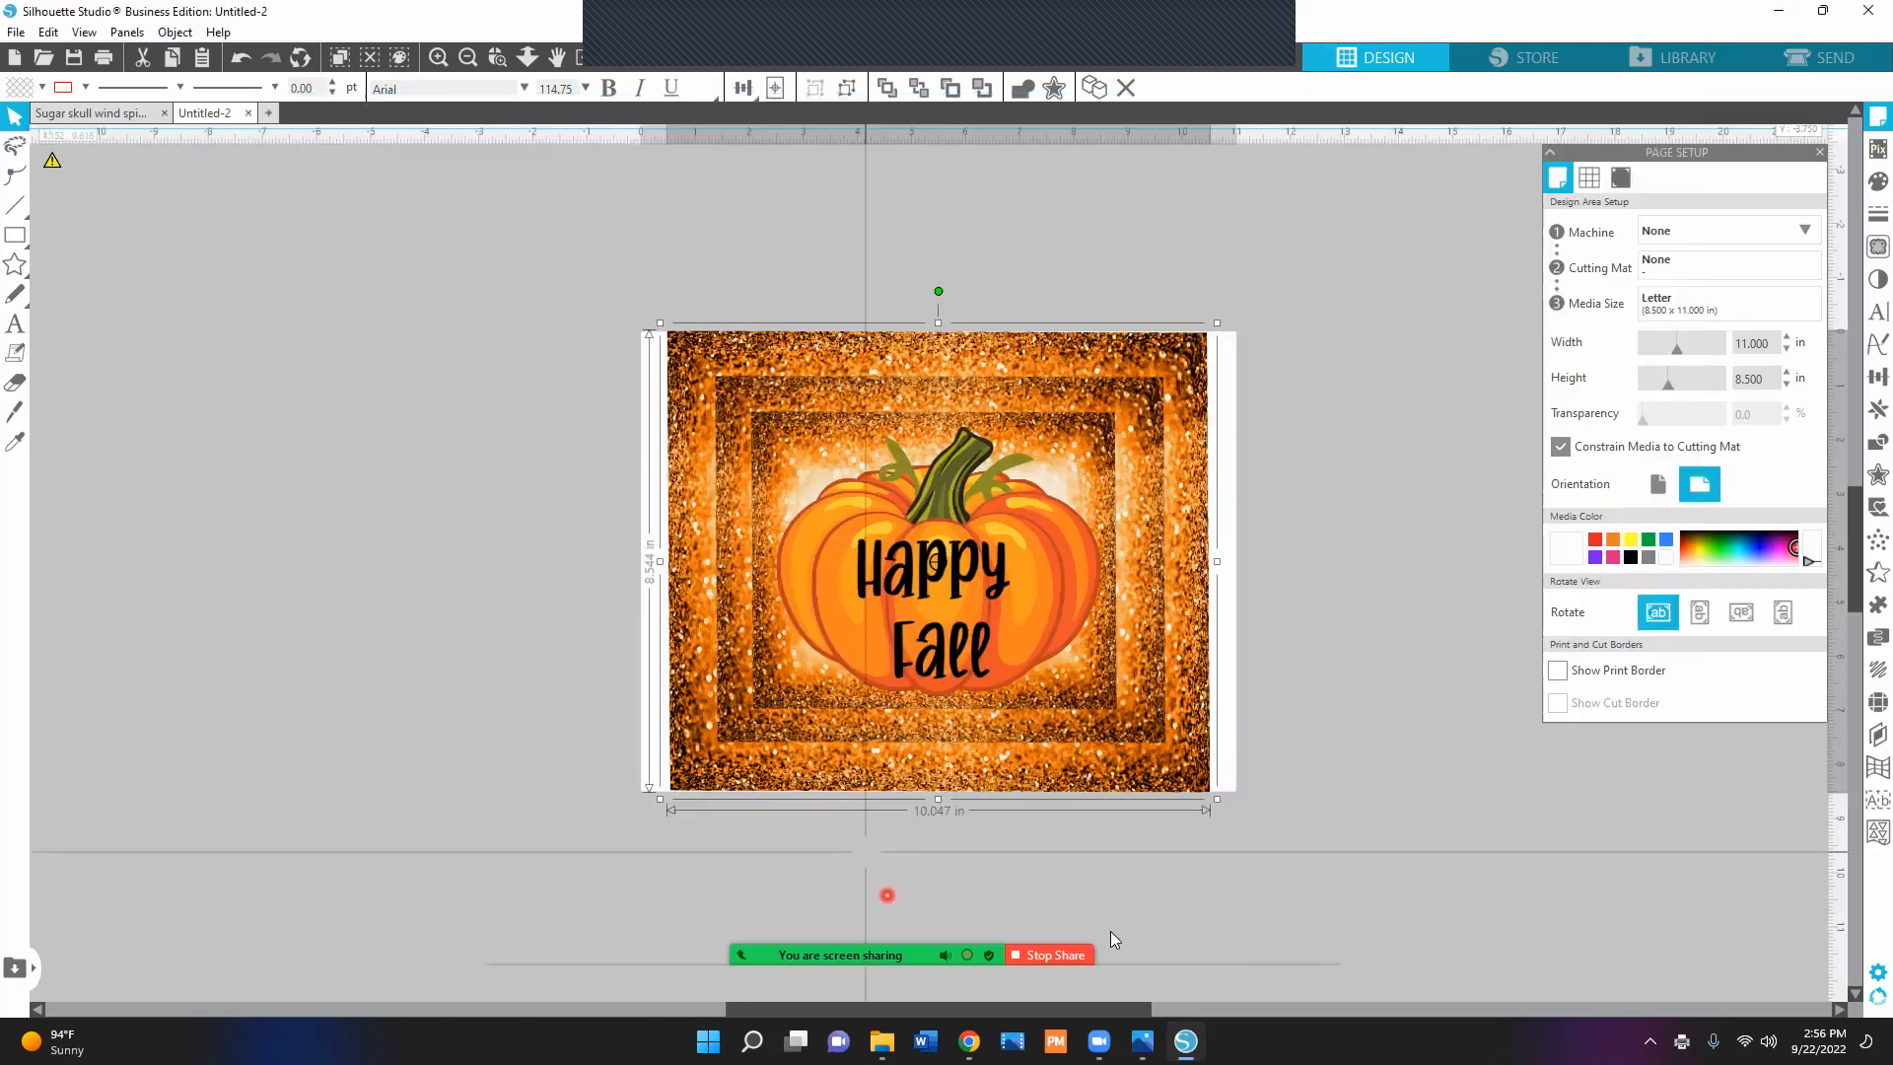
{"action": "left_click", "coordinate": [1304, 764]}
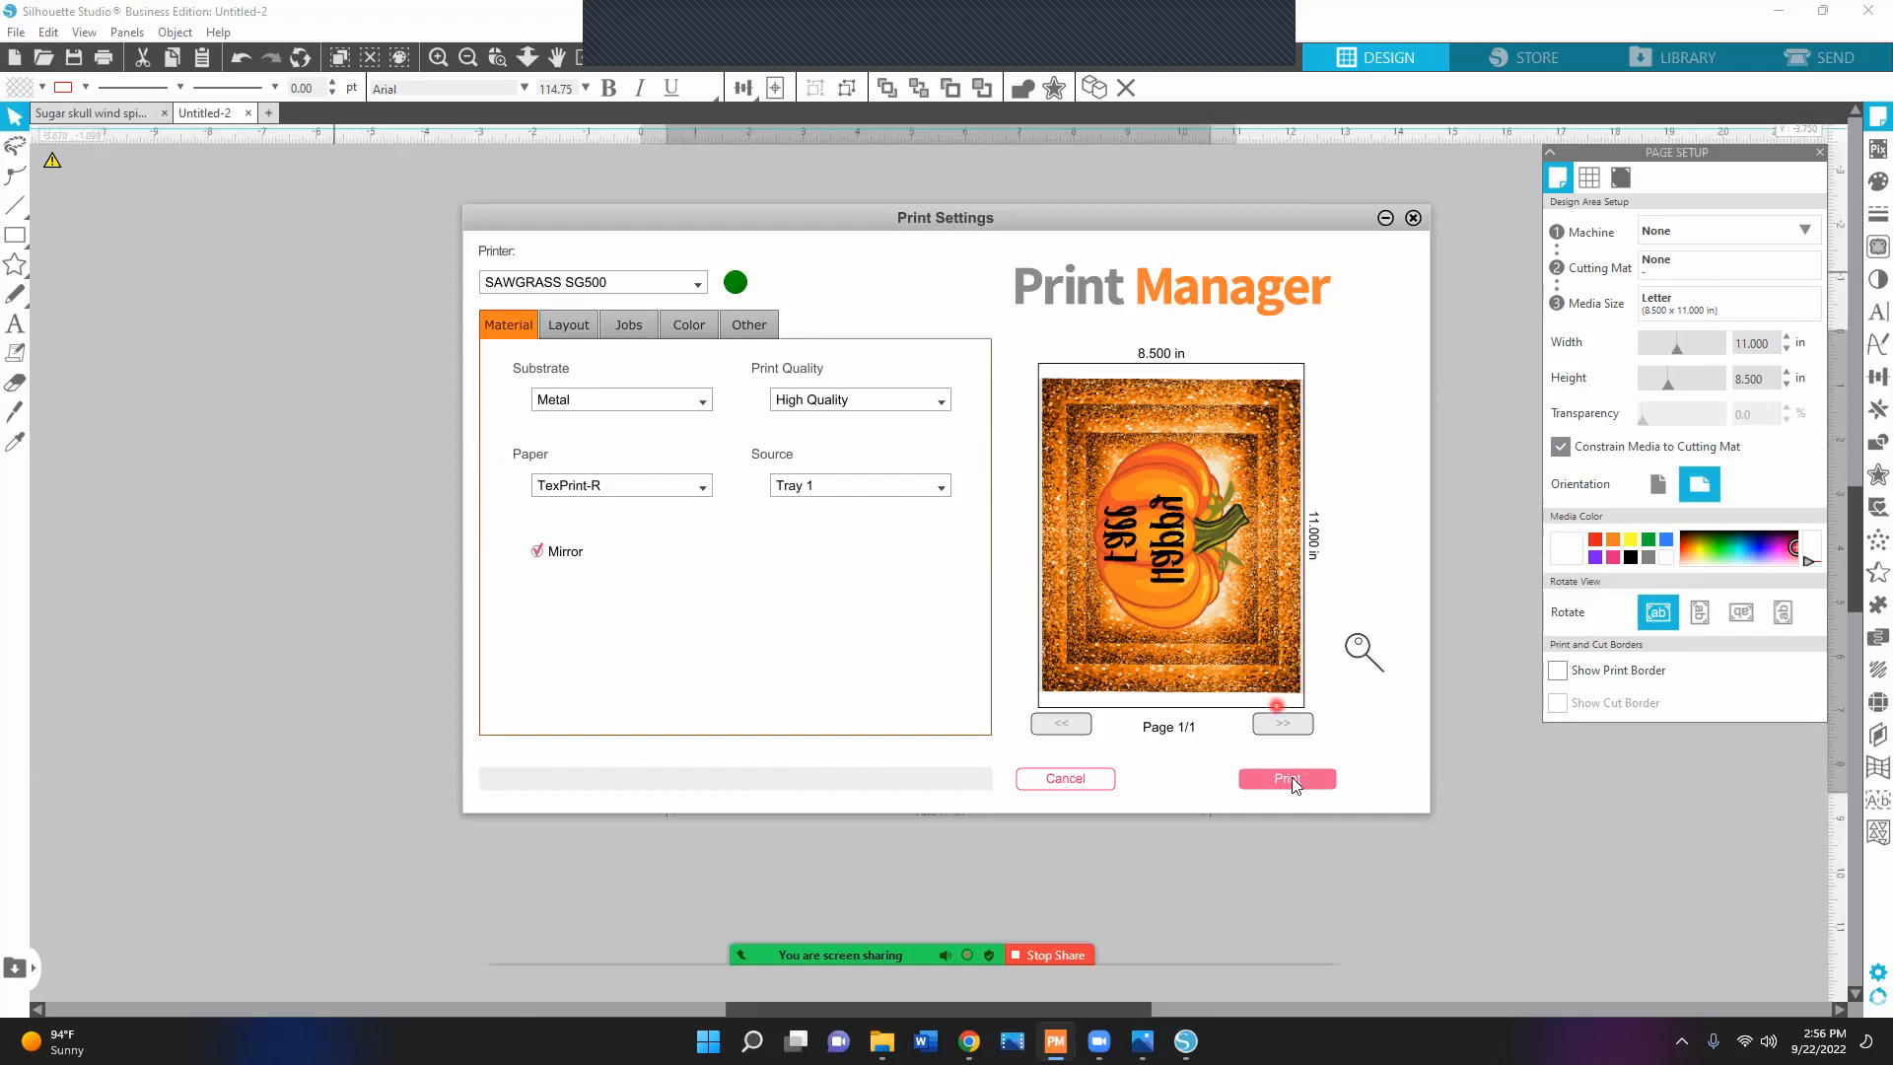
{"action": "left_click", "coordinate": [1050, 779]}
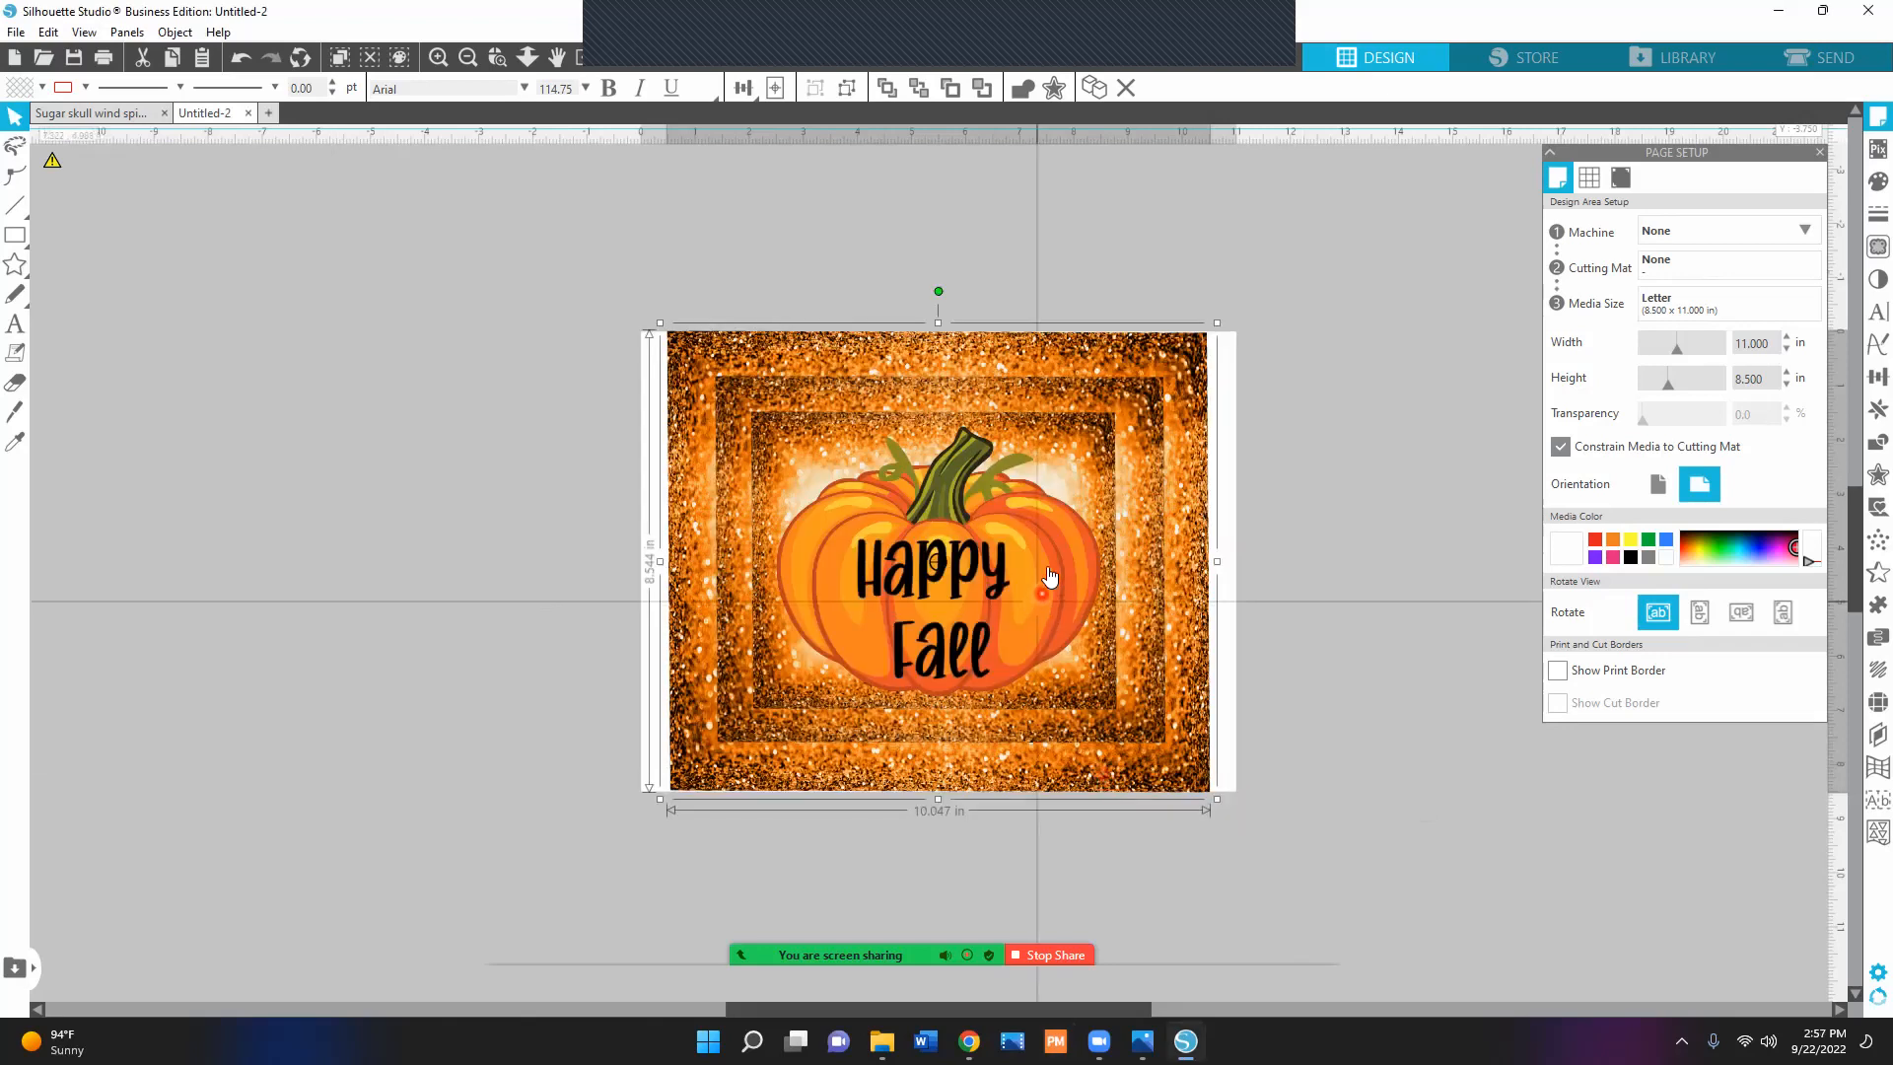
Ungroup the complete fall design and clear the selection.
{"action": "right_click", "coordinate": [1108, 431]}
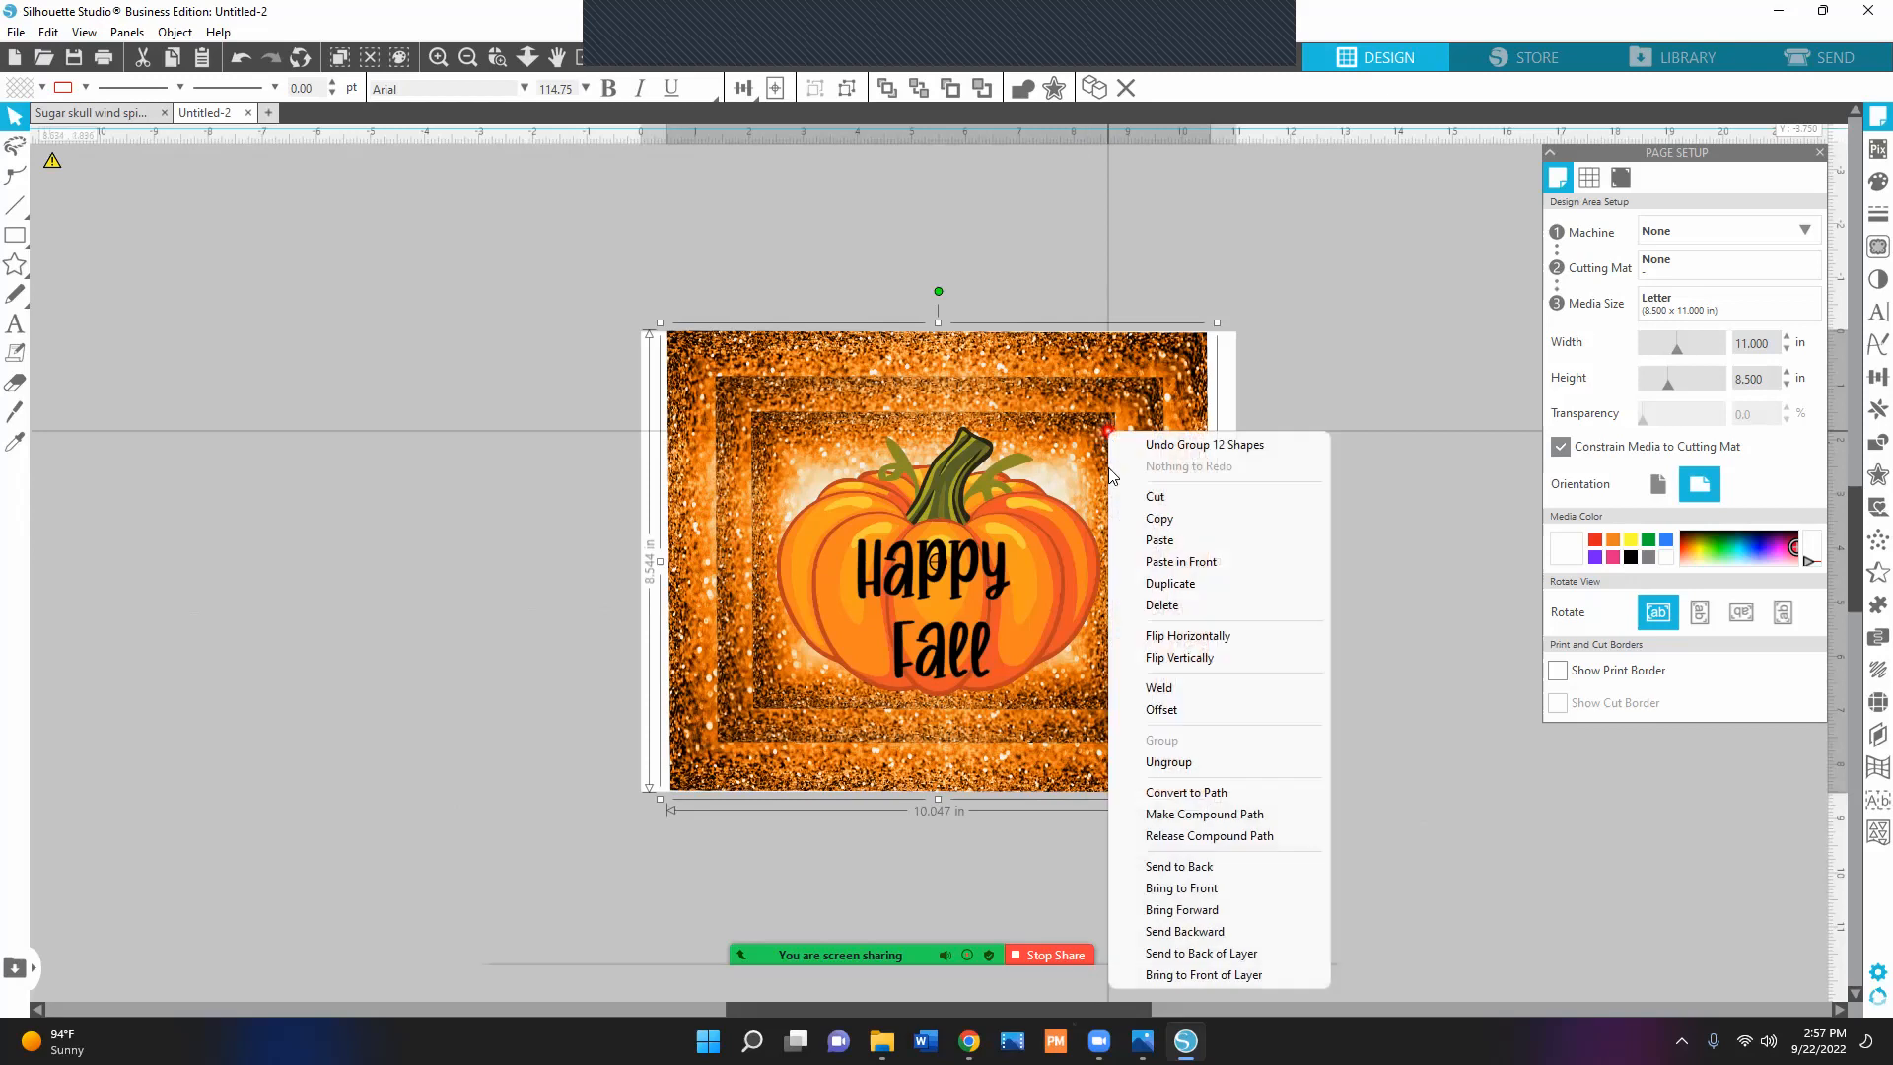
{"action": "left_click", "coordinate": [1150, 761]}
{"action": "left_click", "coordinate": [1323, 563]}
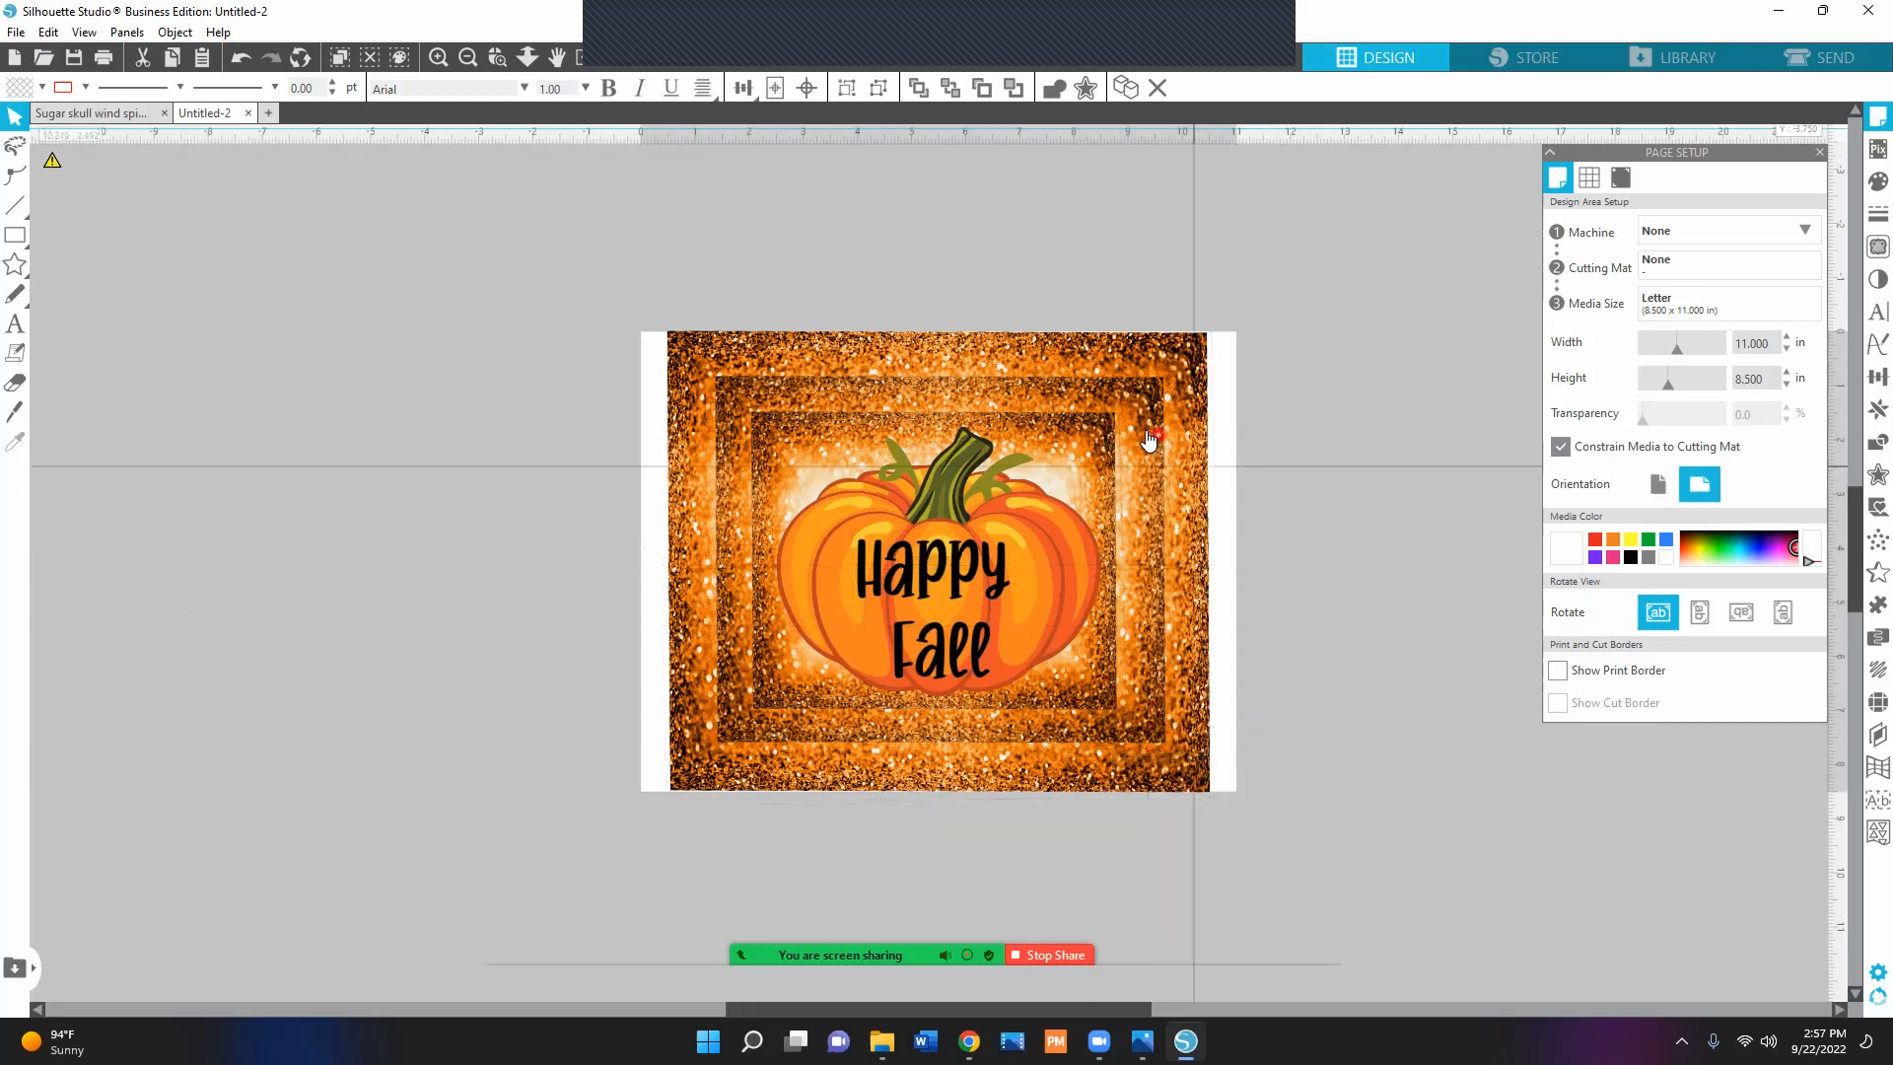
Move the pumpkin off the page beside the glitter backgrounds and place the "Happy Fall" text on it.
{"action": "left_click", "coordinate": [1095, 432]}
{"action": "right_click", "coordinate": [1095, 432]}
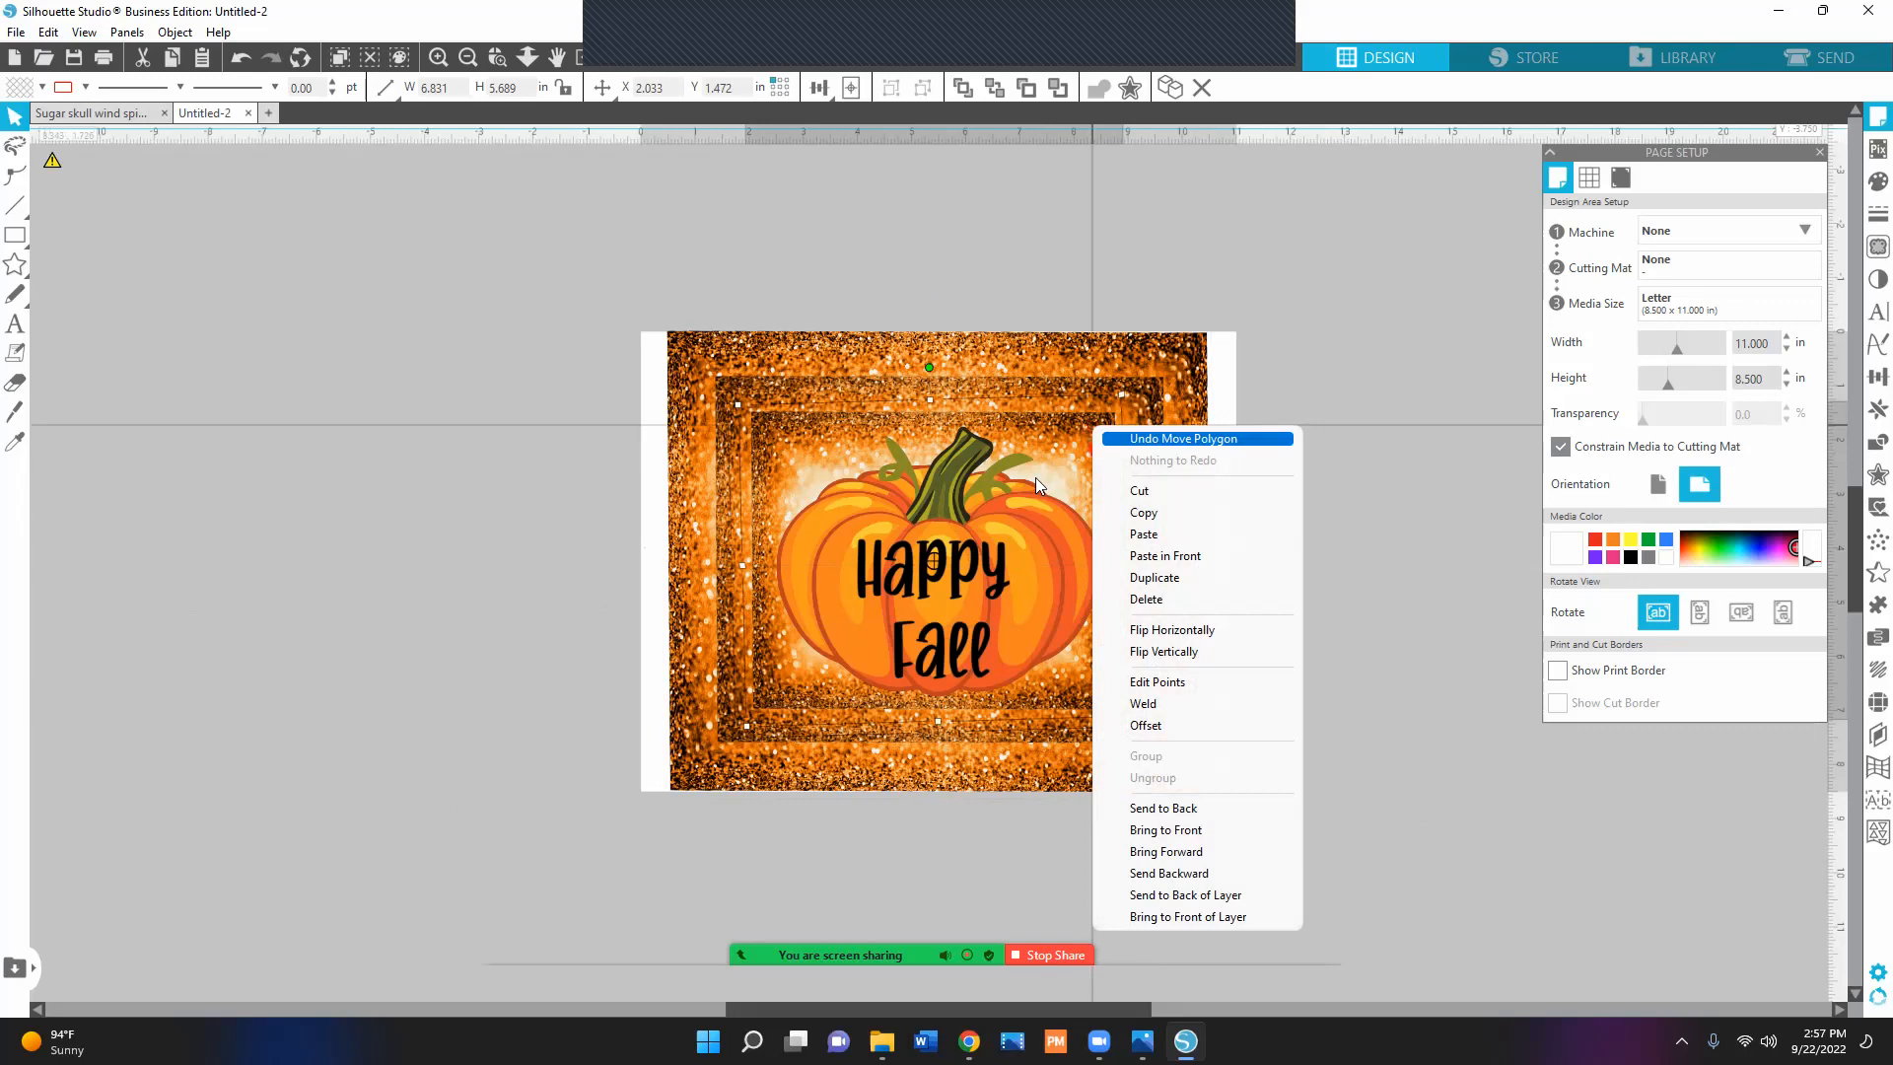
{"action": "left_click", "coordinate": [998, 506]}
{"action": "left_click_drag", "start_coordinate": [998, 507], "coordinate": [1505, 539]}
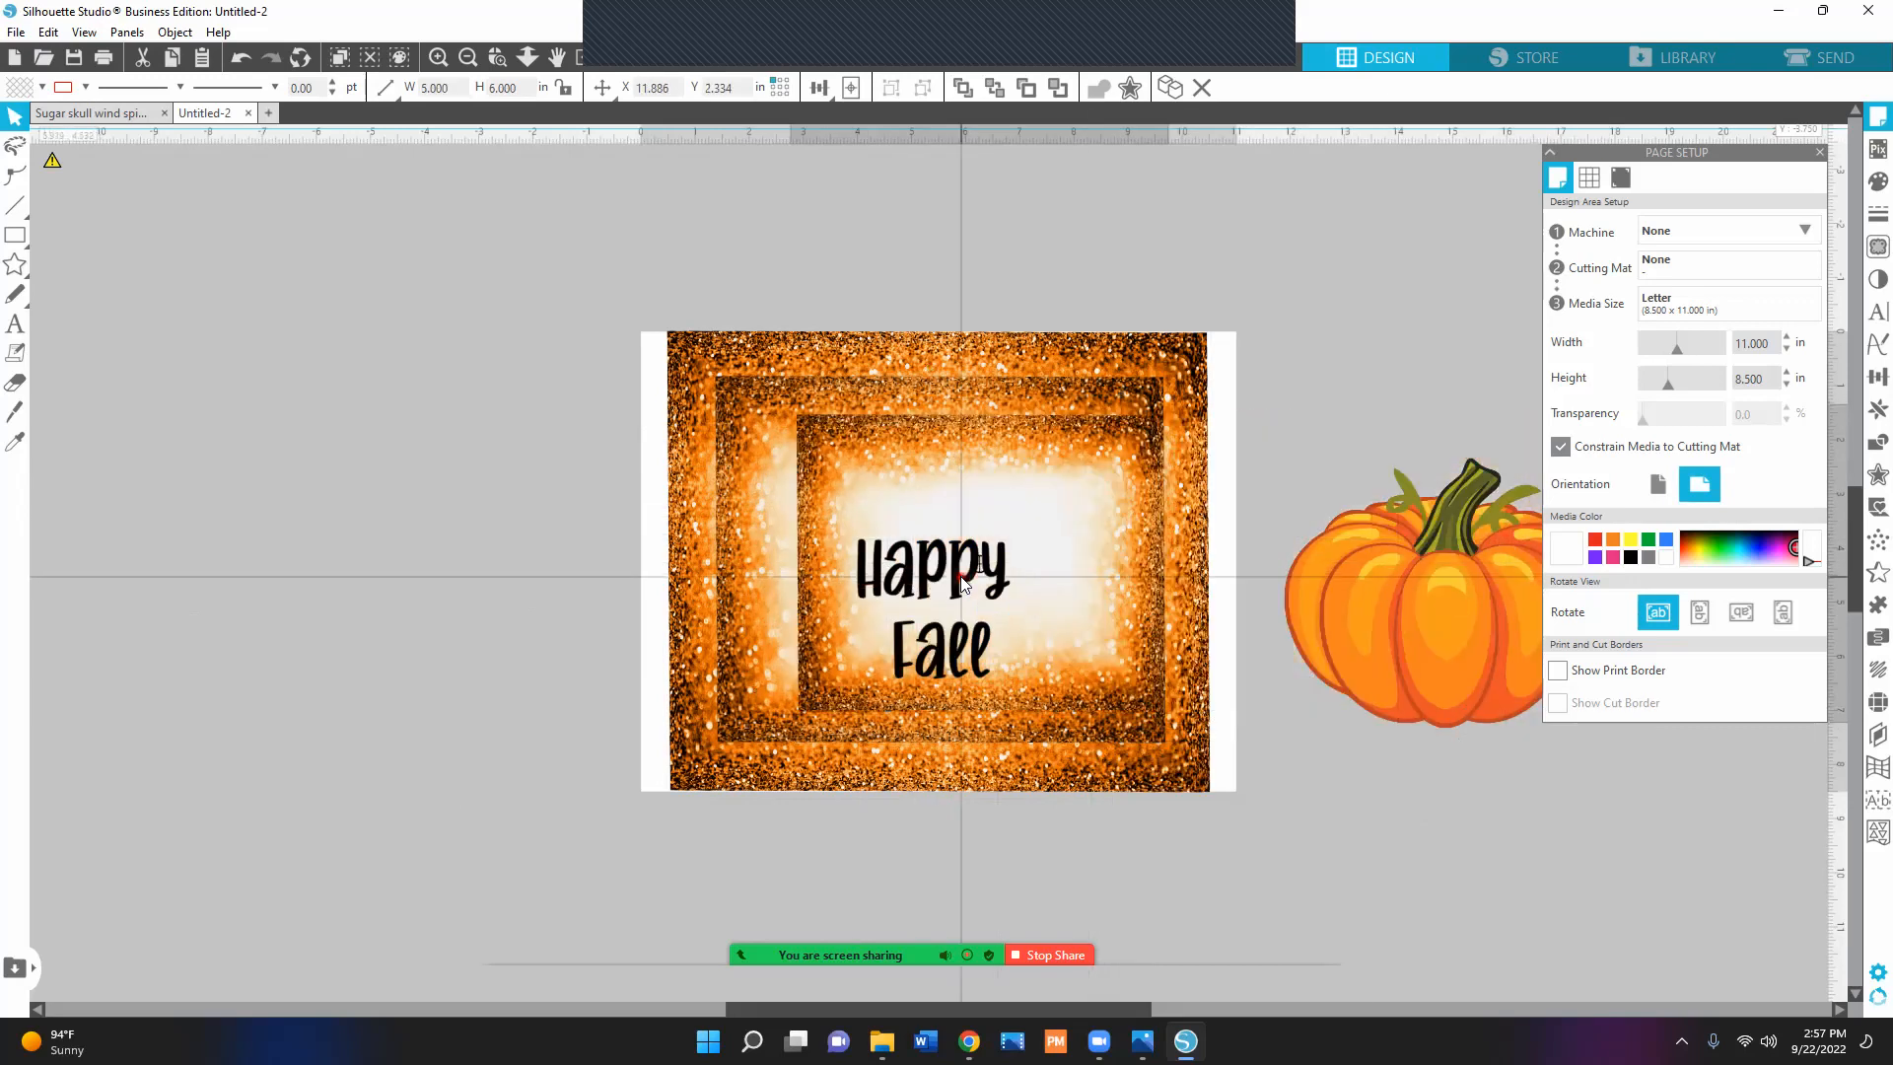
{"action": "left_click", "coordinate": [929, 581]}
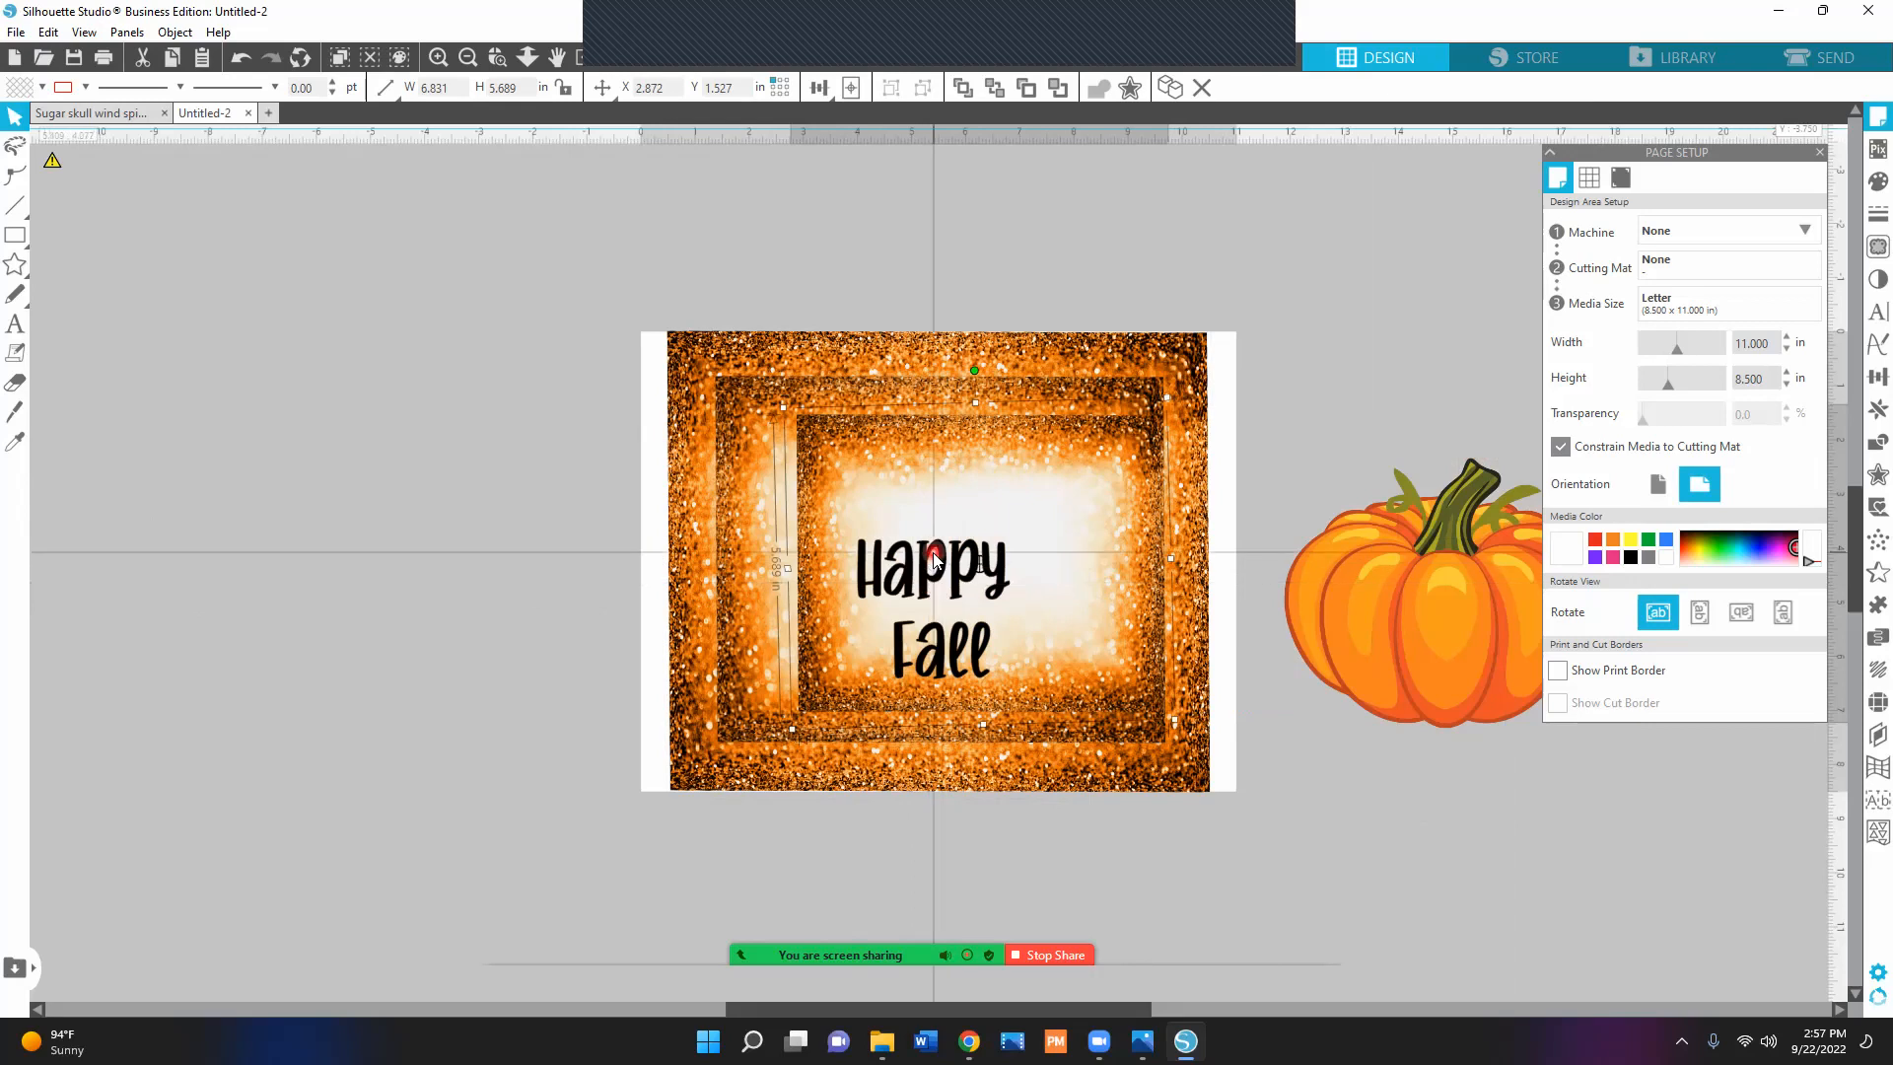
{"action": "left_click", "coordinate": [922, 554]}
{"action": "left_click_drag", "start_coordinate": [922, 555], "coordinate": [1442, 573]}
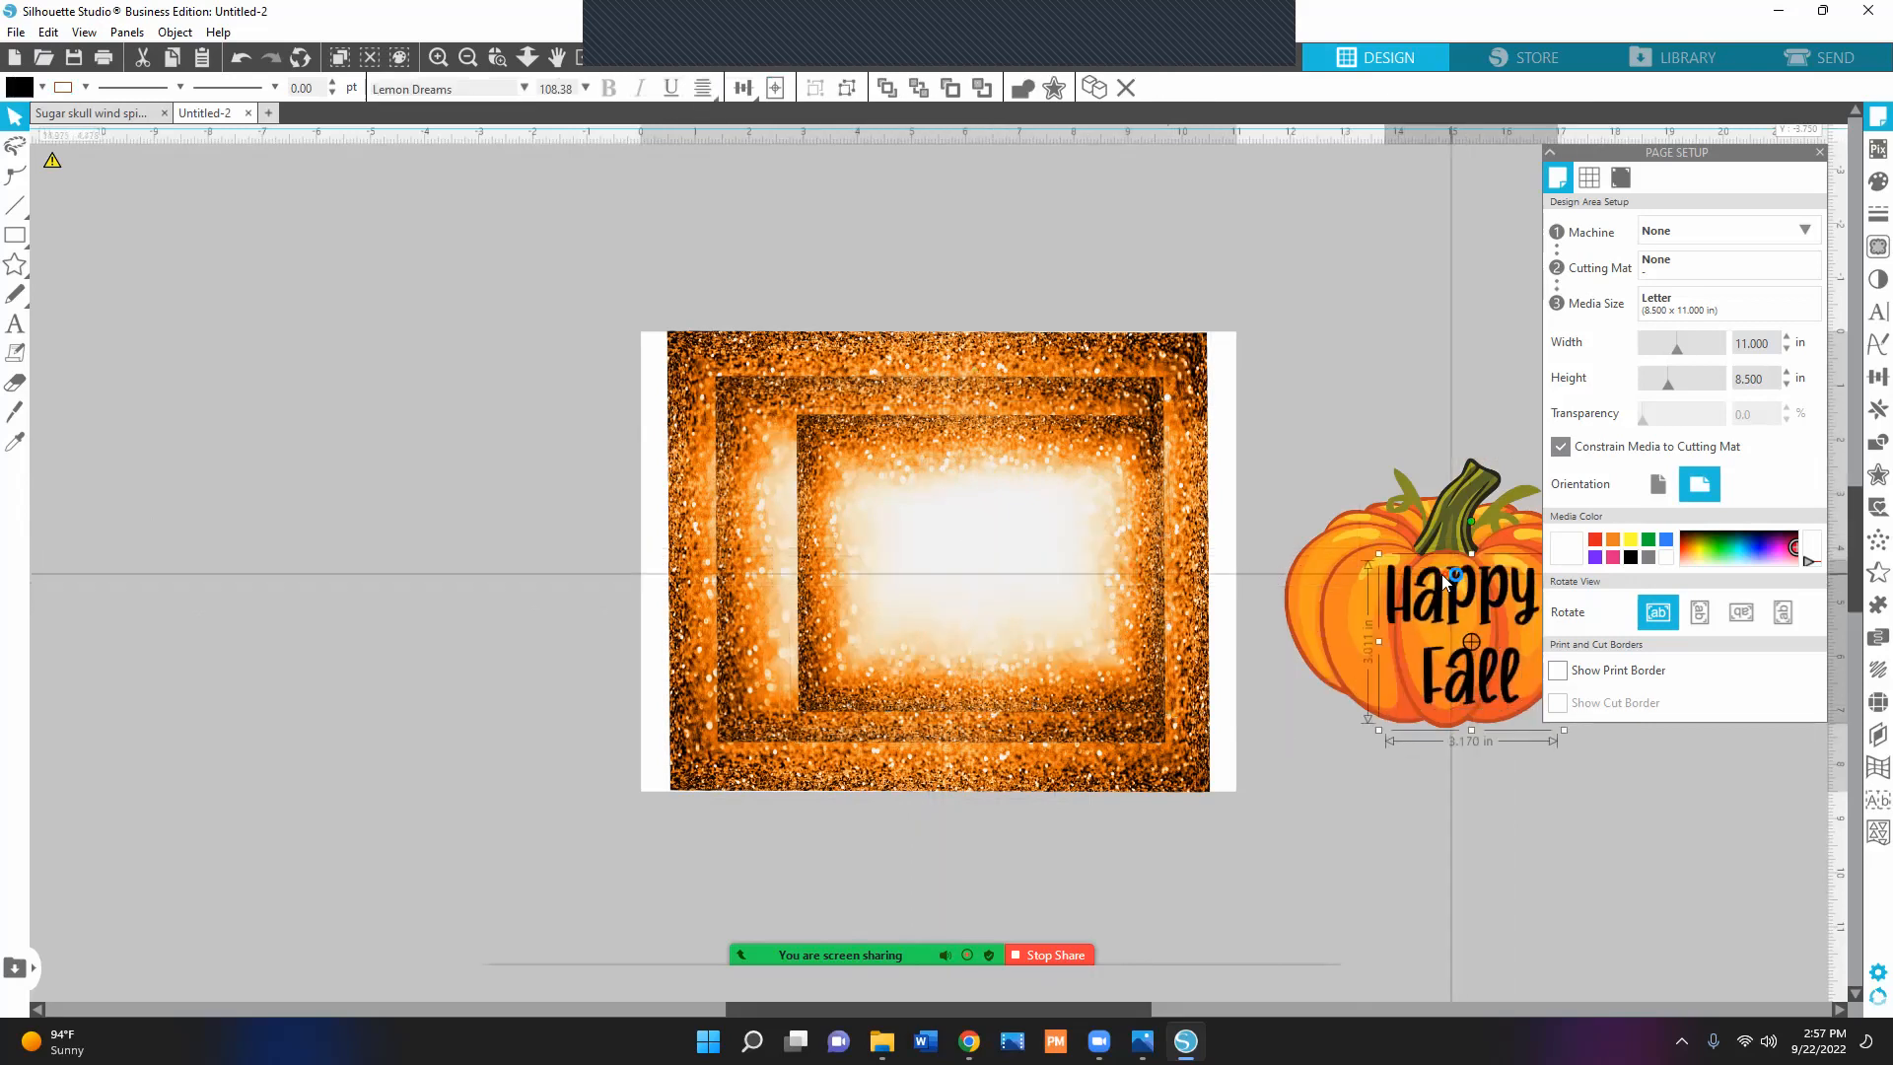
Recenter the innermost glitter layer and add a duplicate of it scaled to about 5.93 × 4.94 in.
{"action": "left_click_drag", "start_coordinate": [1094, 548], "coordinate": [1075, 548]}
{"action": "right_click", "coordinate": [1074, 548]}
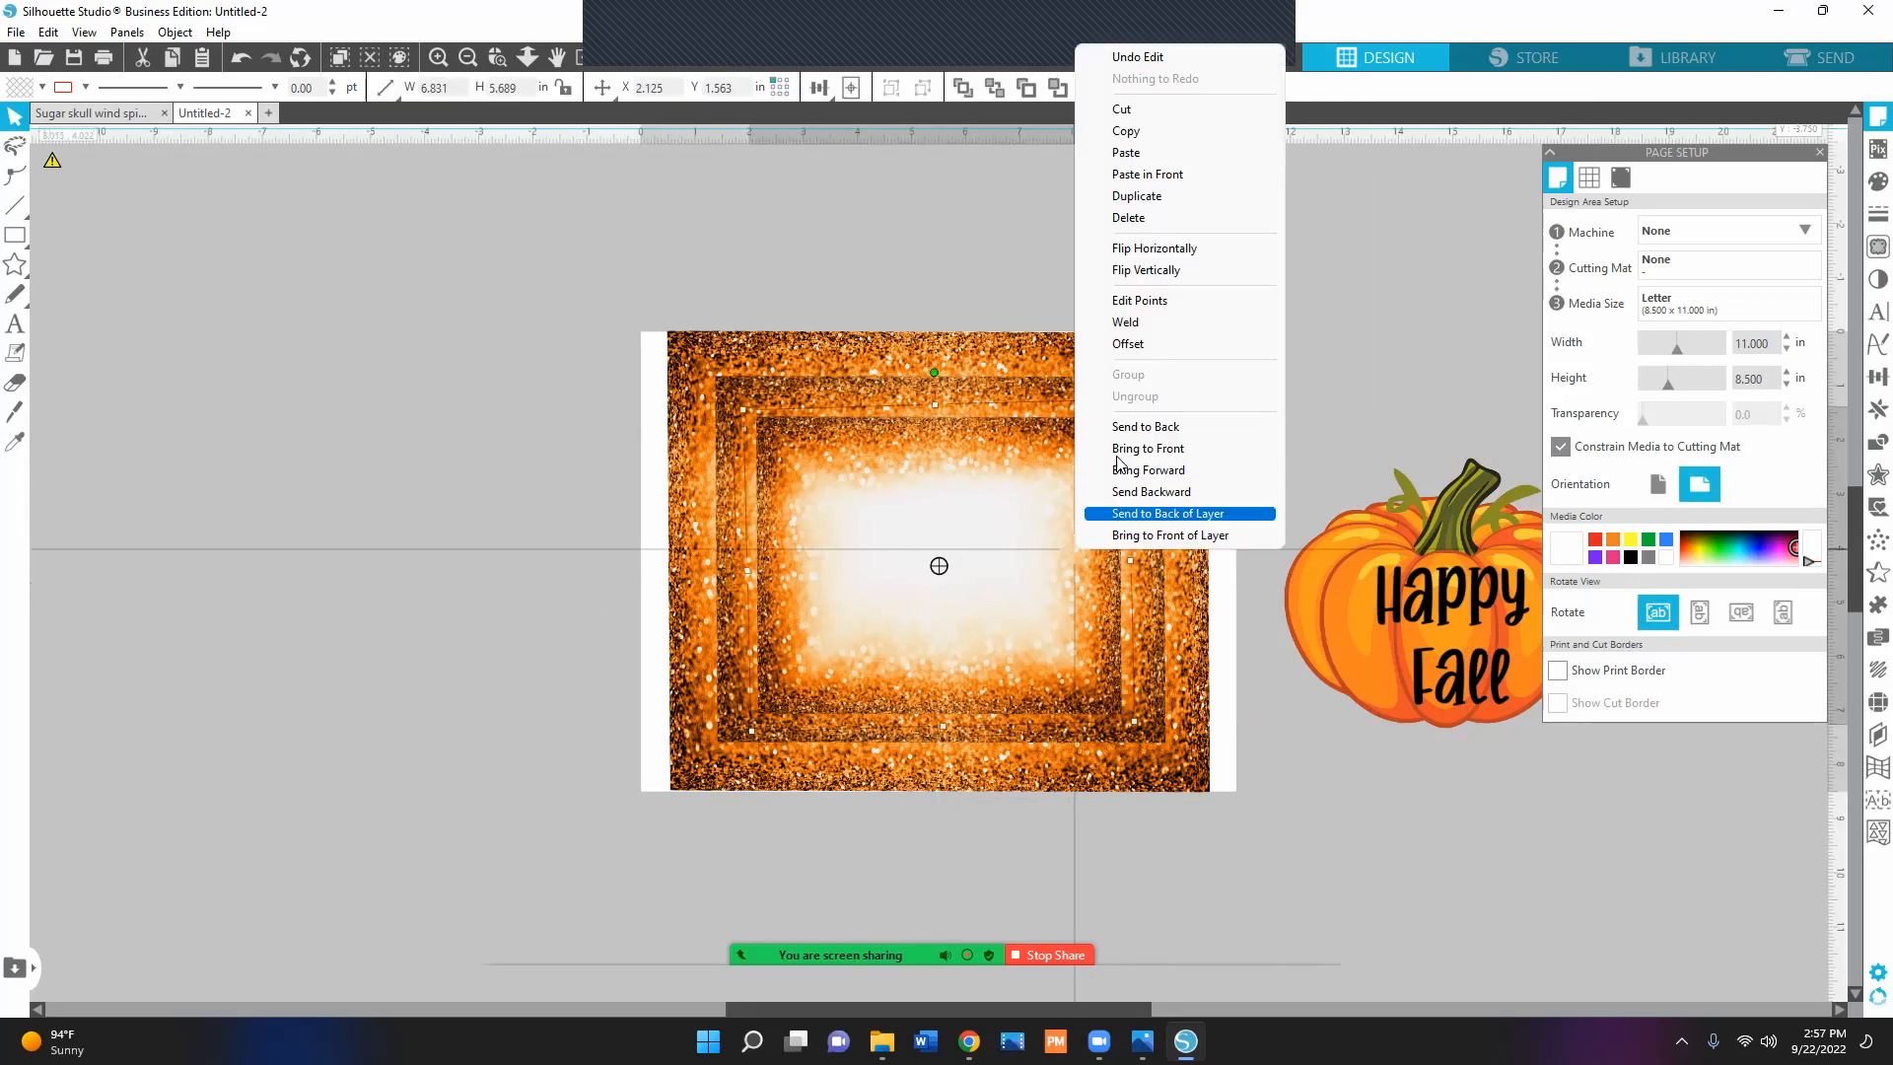
{"action": "left_click", "coordinate": [1150, 194]}
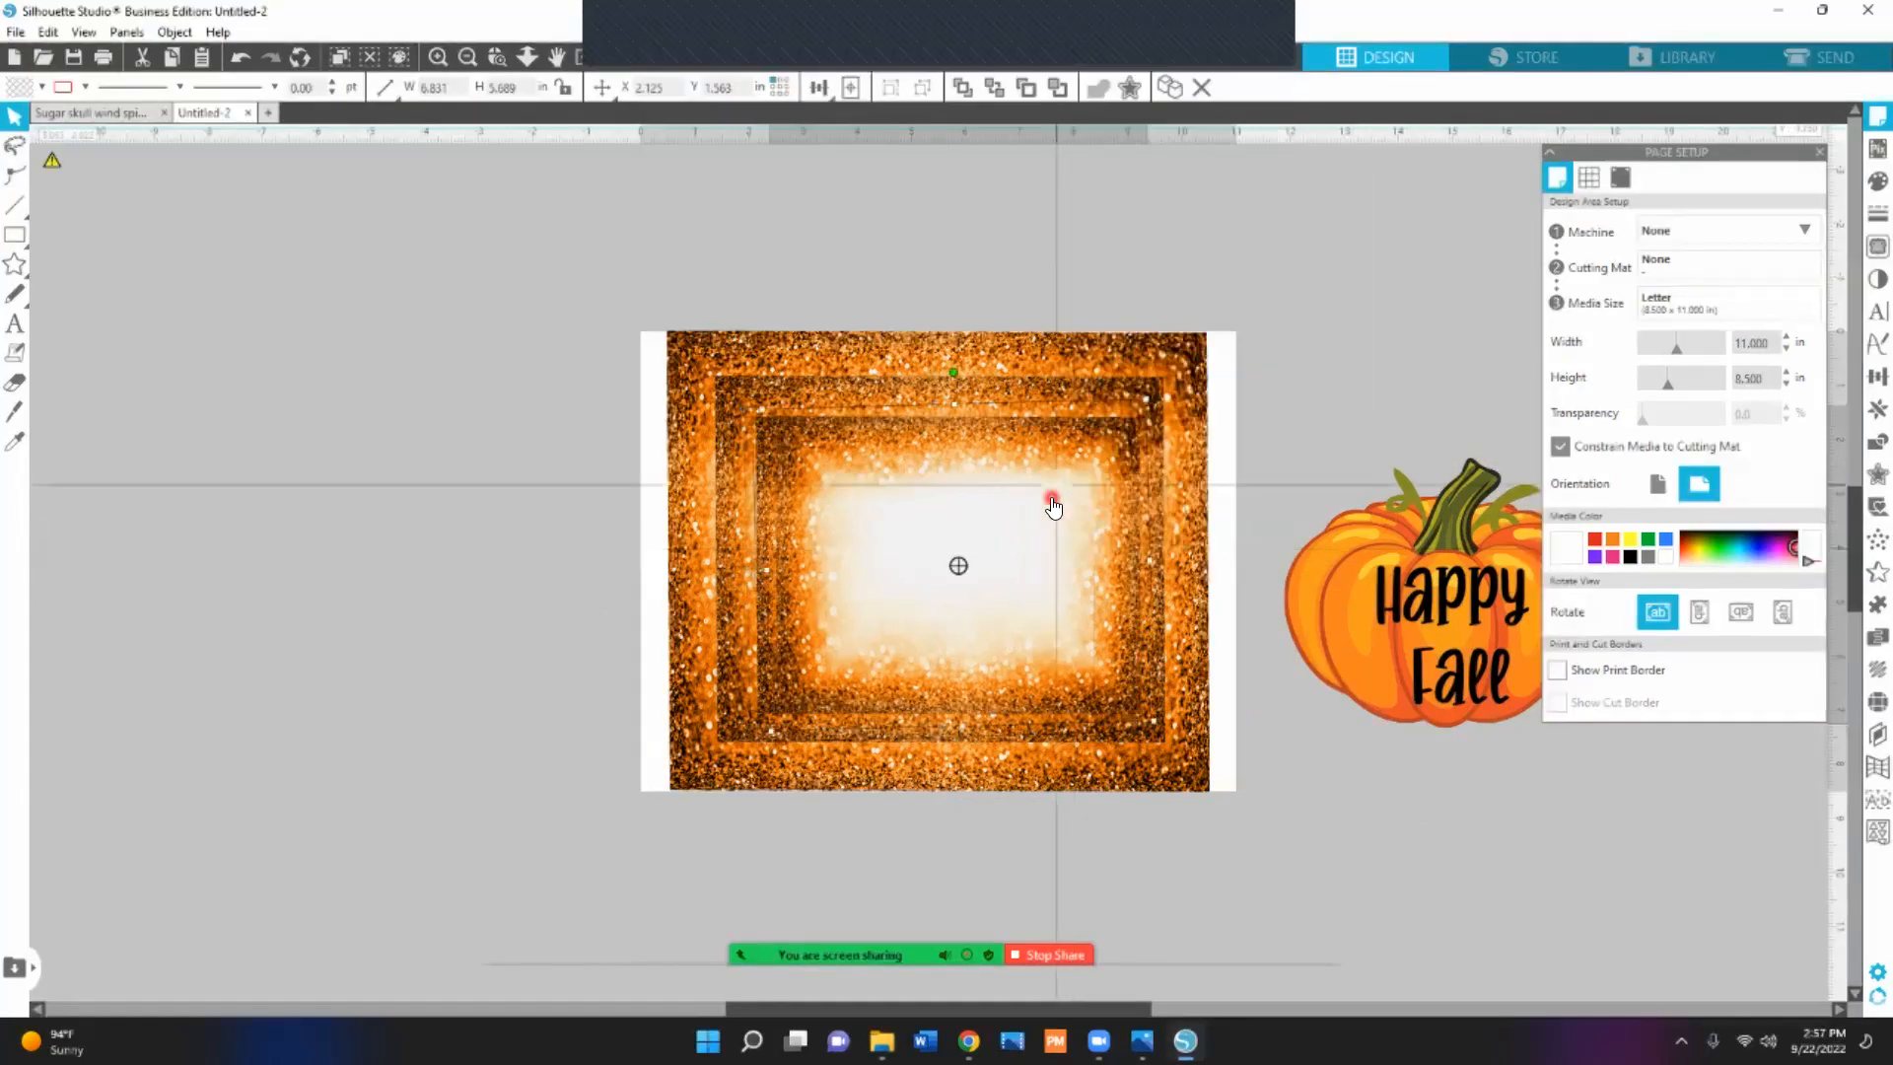
{"action": "left_click_drag", "start_coordinate": [1039, 509], "coordinate": [1031, 508]}
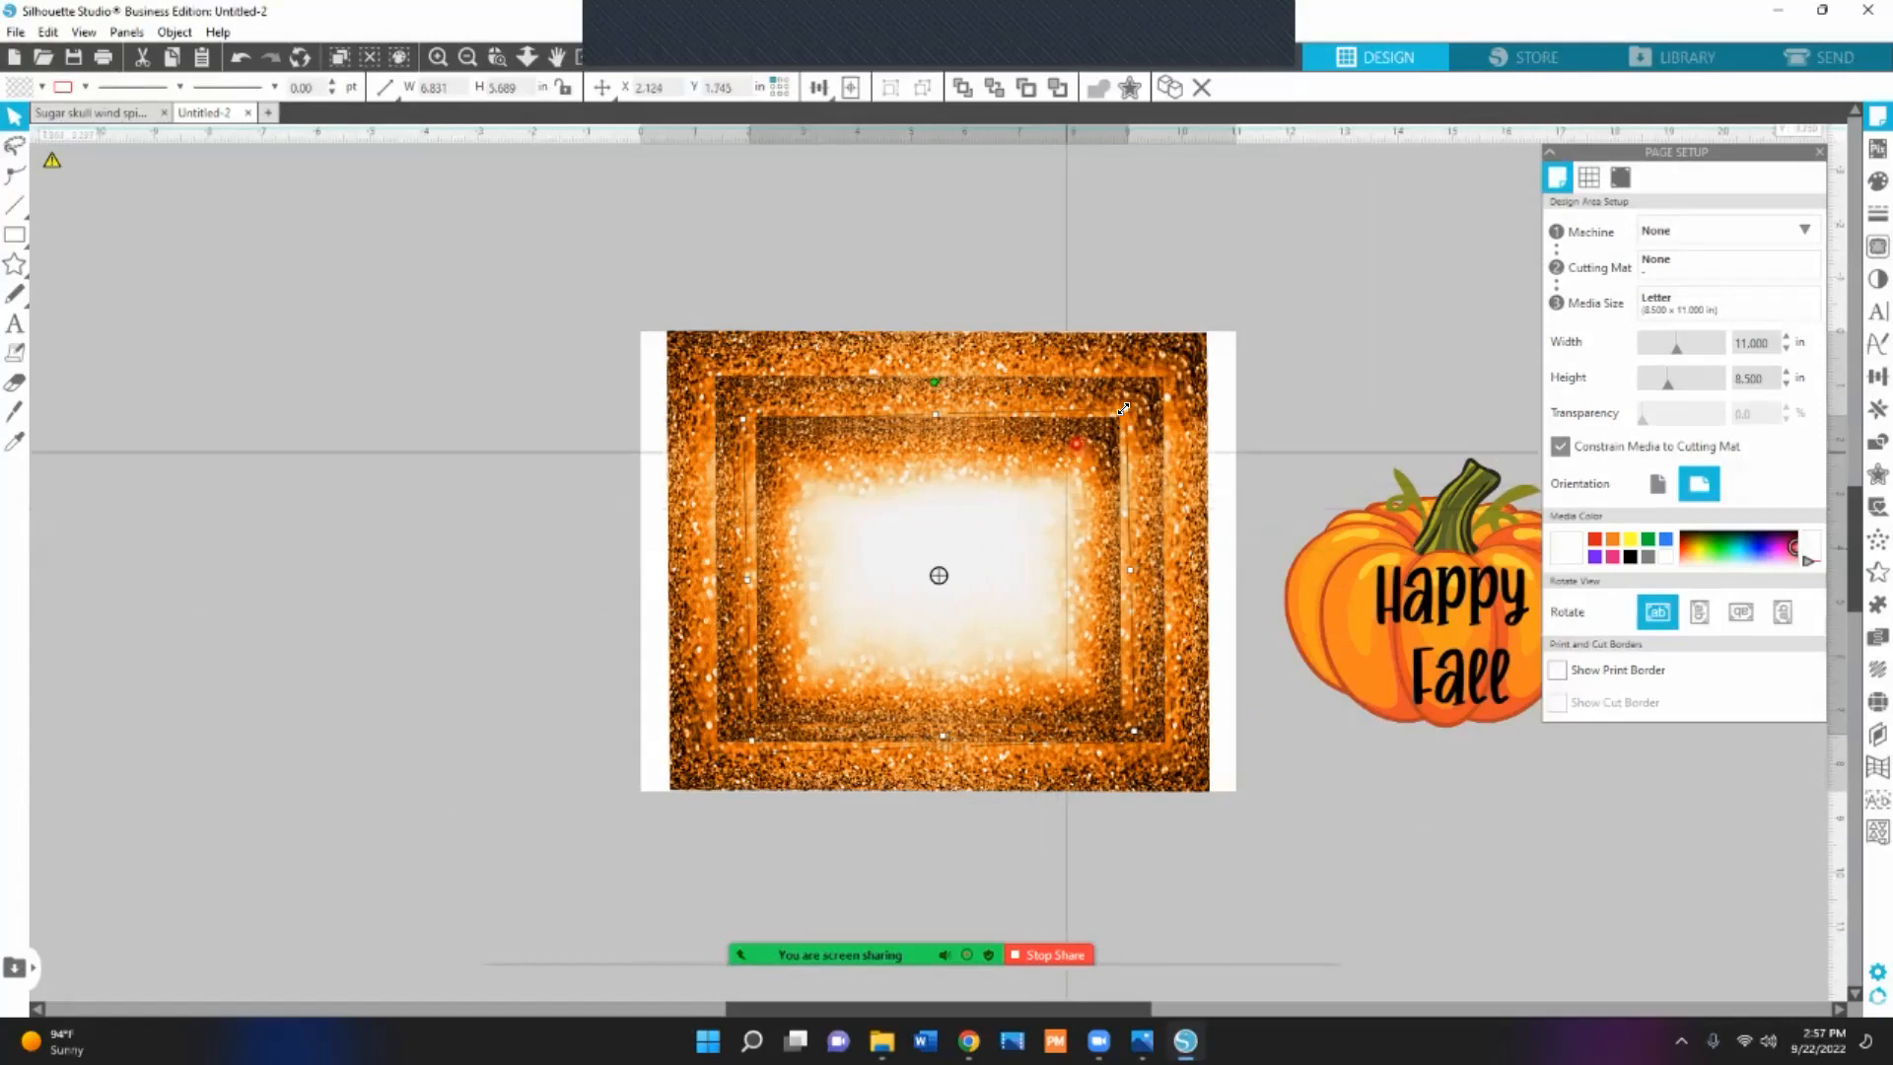
{"action": "left_click_drag", "start_coordinate": [1125, 410], "coordinate": [1049, 489]}
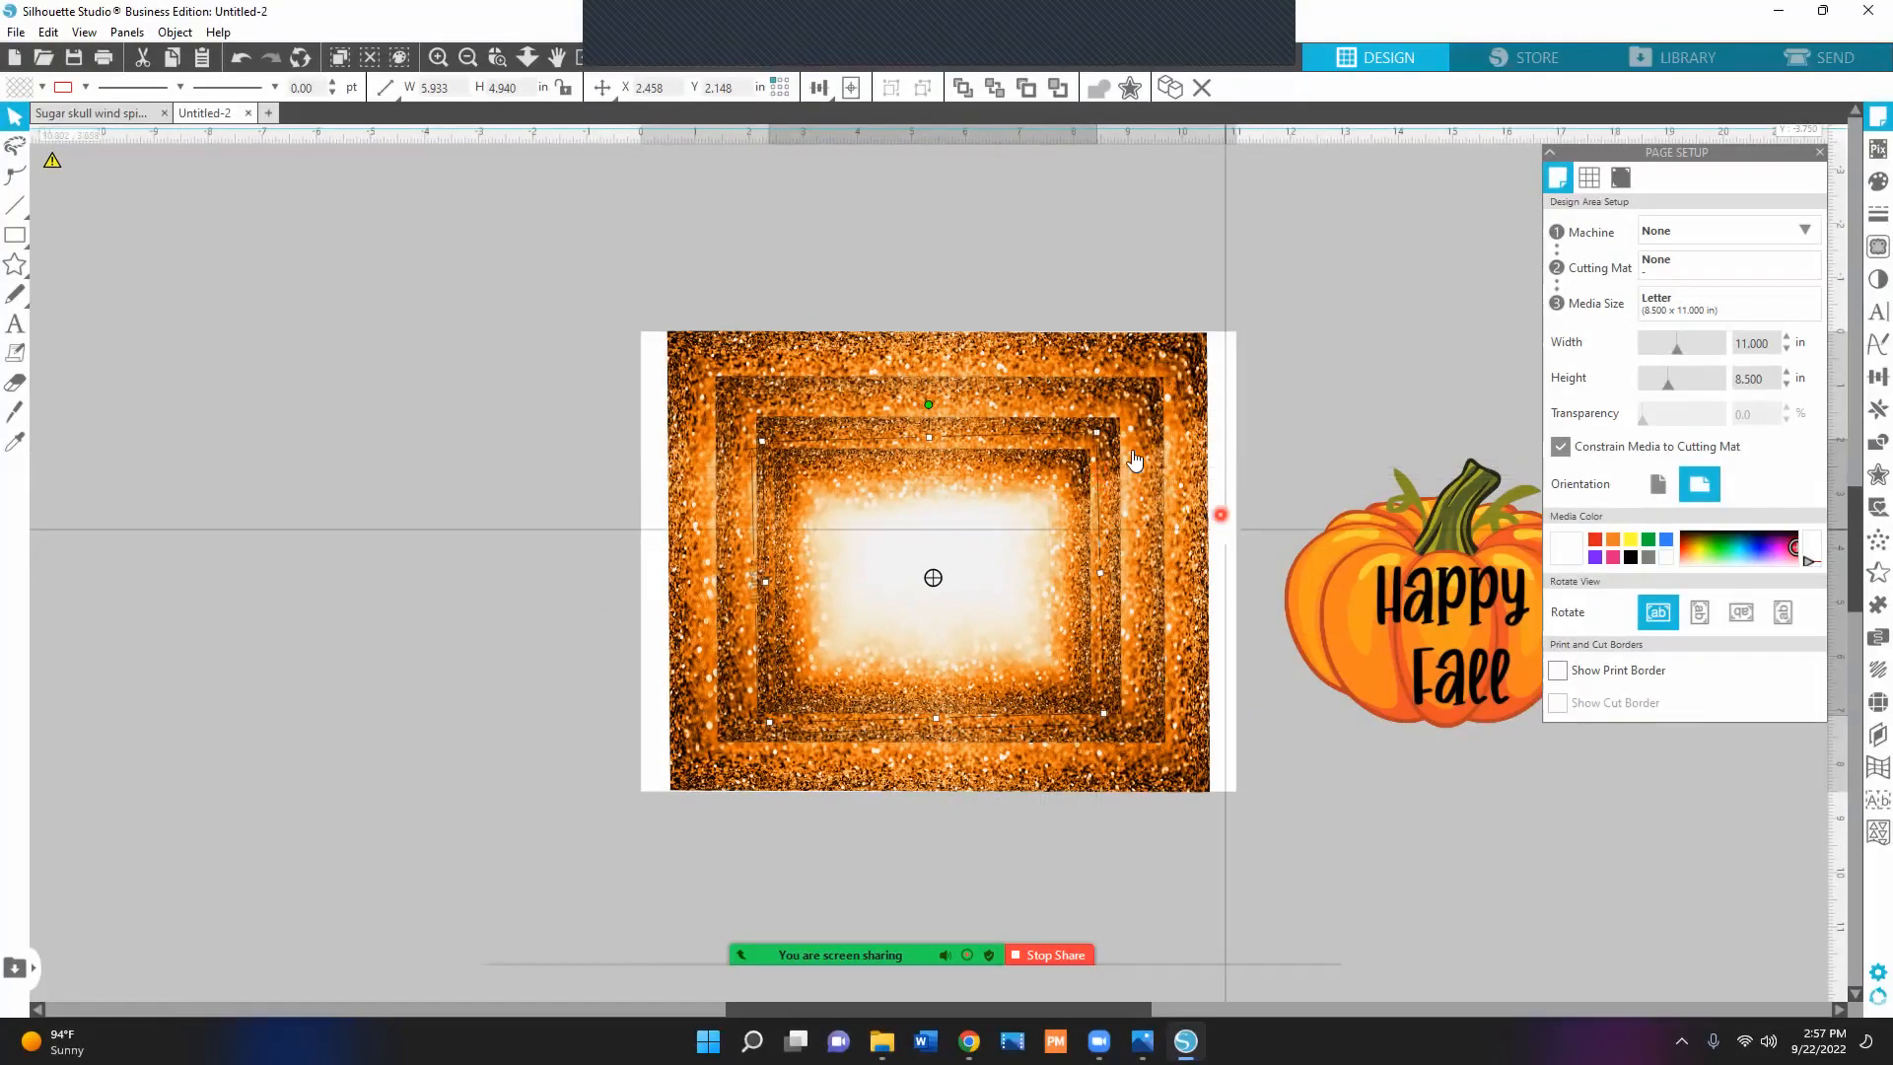
Group all the orange glitter layers together, and group the pumpkin with its "Happy Fall" text.
{"action": "left_click_drag", "start_coordinate": [664, 309], "coordinate": [1198, 759]}
{"action": "right_click", "coordinate": [1227, 824]}
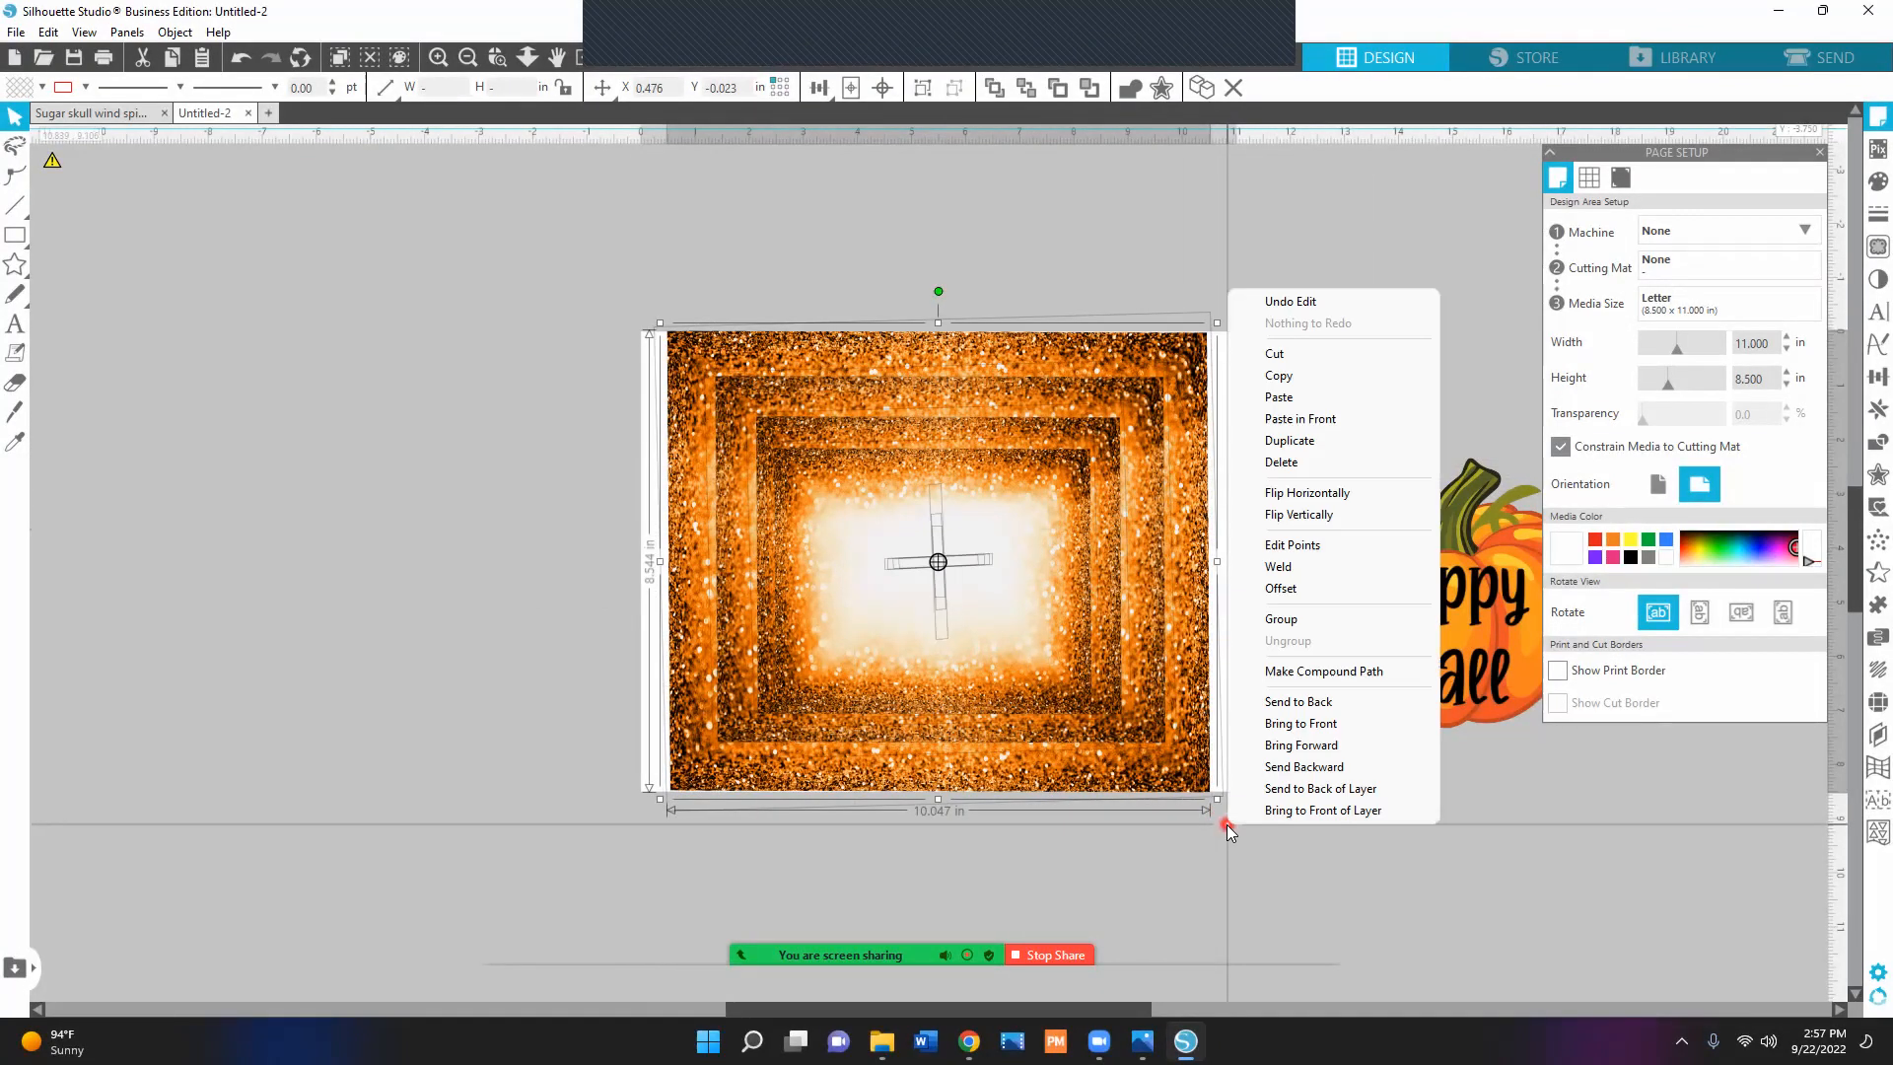
{"action": "left_click", "coordinate": [1270, 623]}
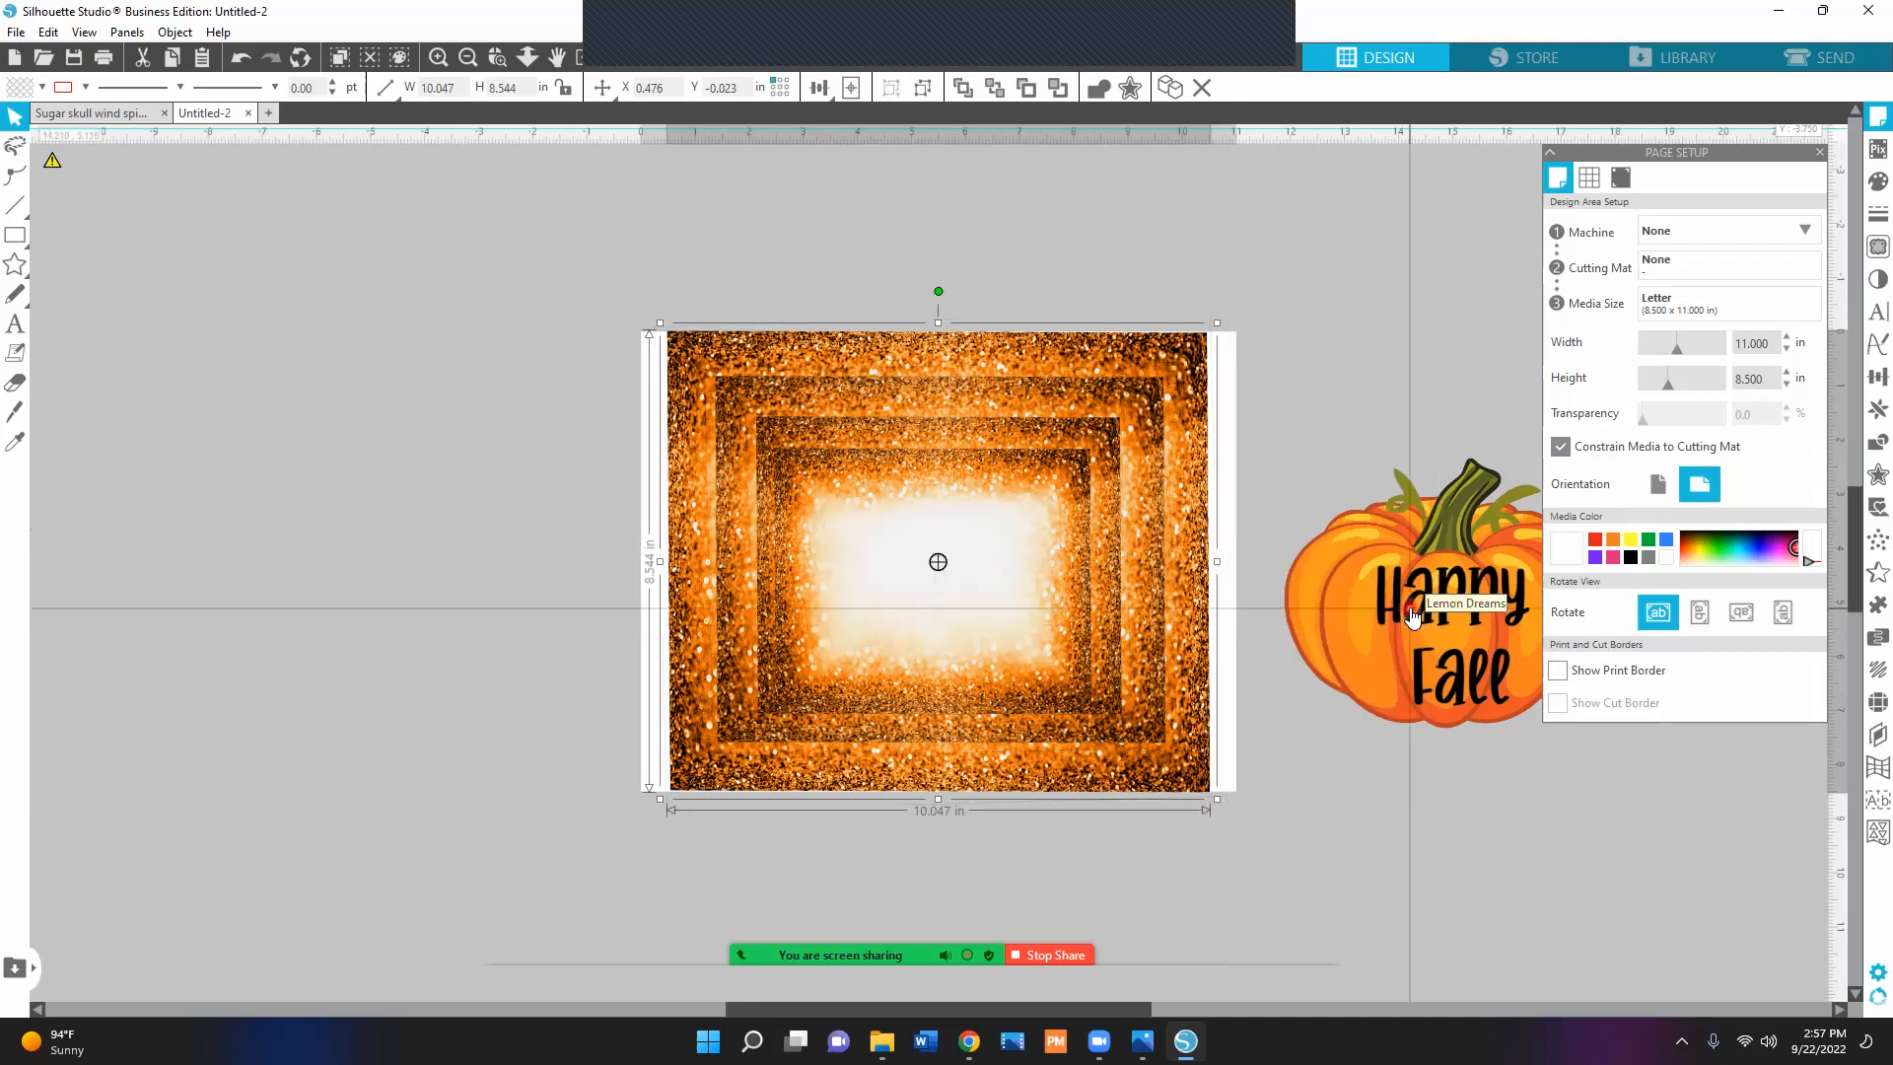
{"action": "left_click_drag", "start_coordinate": [1308, 412], "coordinate": [1579, 748]}
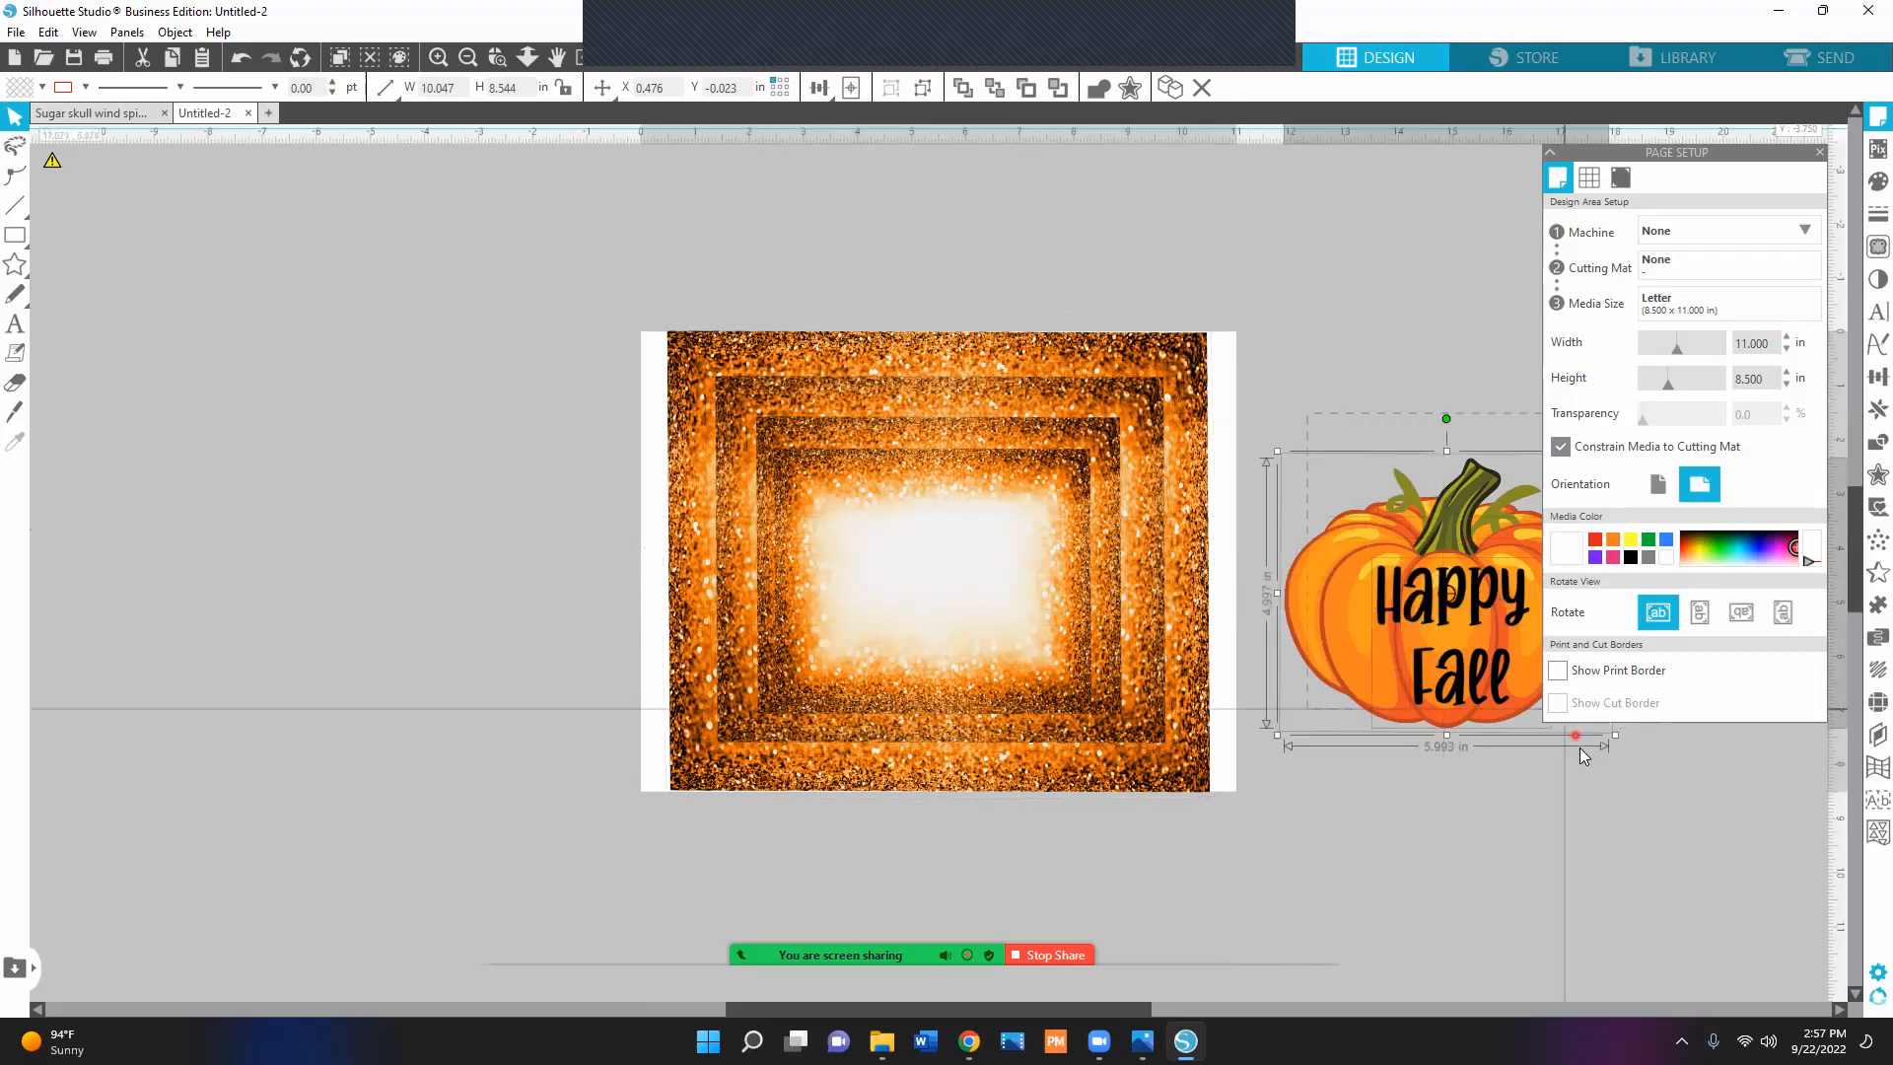
{"action": "right_click", "coordinate": [1356, 683]}
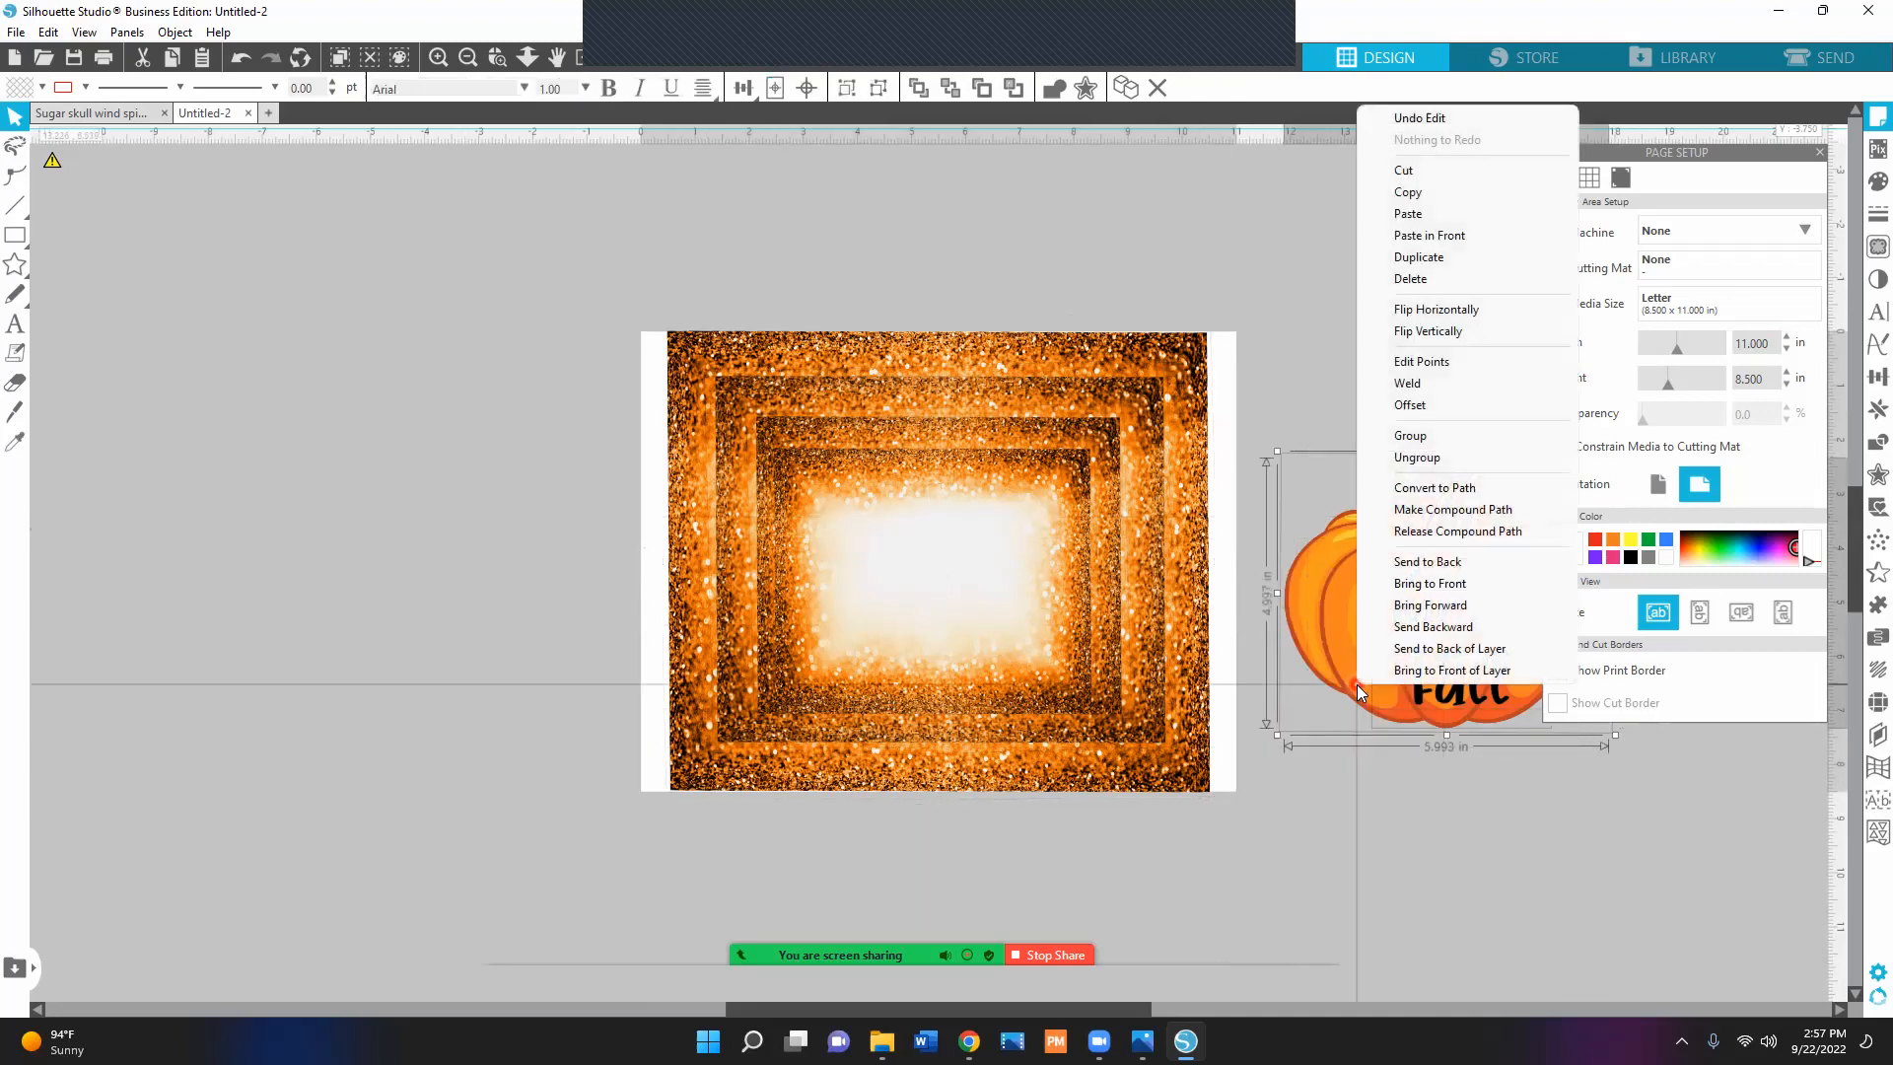
{"action": "left_click", "coordinate": [1410, 435]}
Bring the grouped pumpkin and text to the front and center it on the glitter backgrounds.
{"action": "left_click_drag", "start_coordinate": [1451, 623], "coordinate": [1382, 582]}
{"action": "right_click", "coordinate": [1382, 581]}
{"action": "left_click", "coordinate": [1416, 483]}
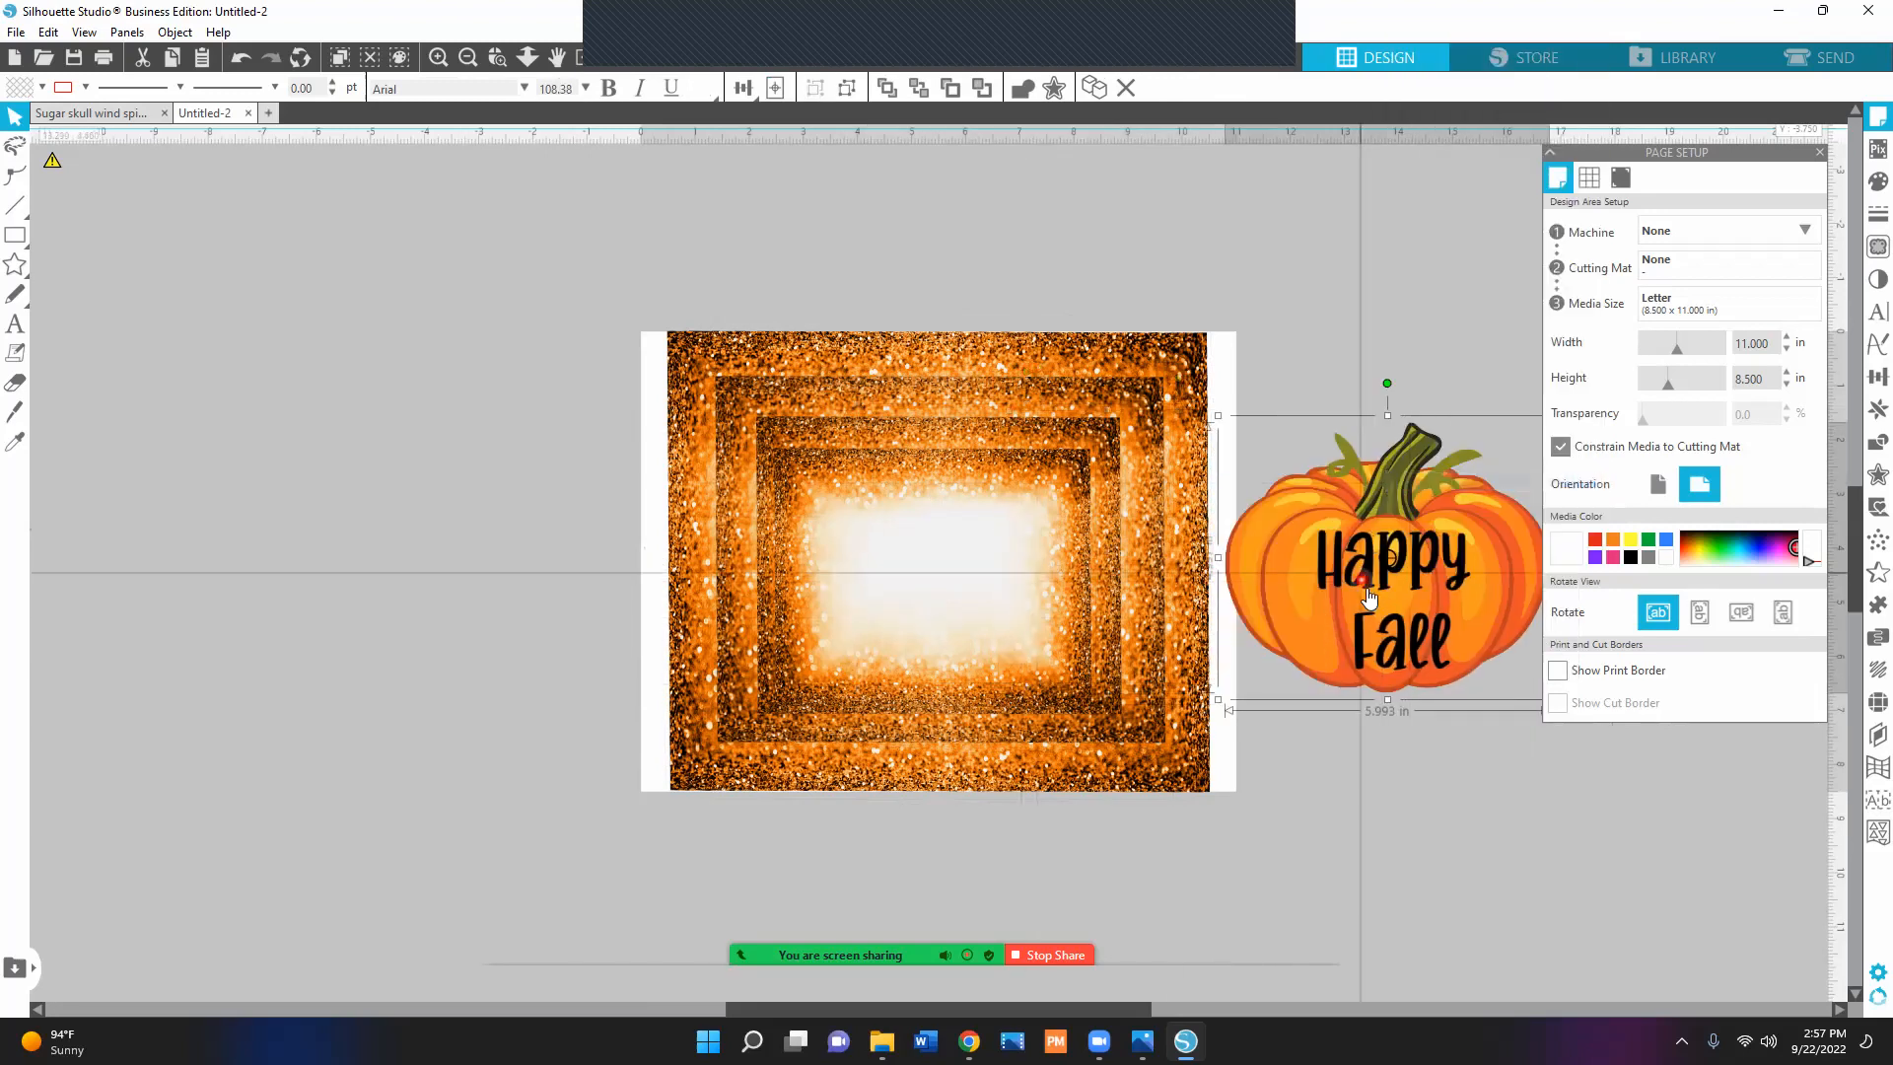
{"action": "left_click_drag", "start_coordinate": [1240, 574], "coordinate": [937, 593]}
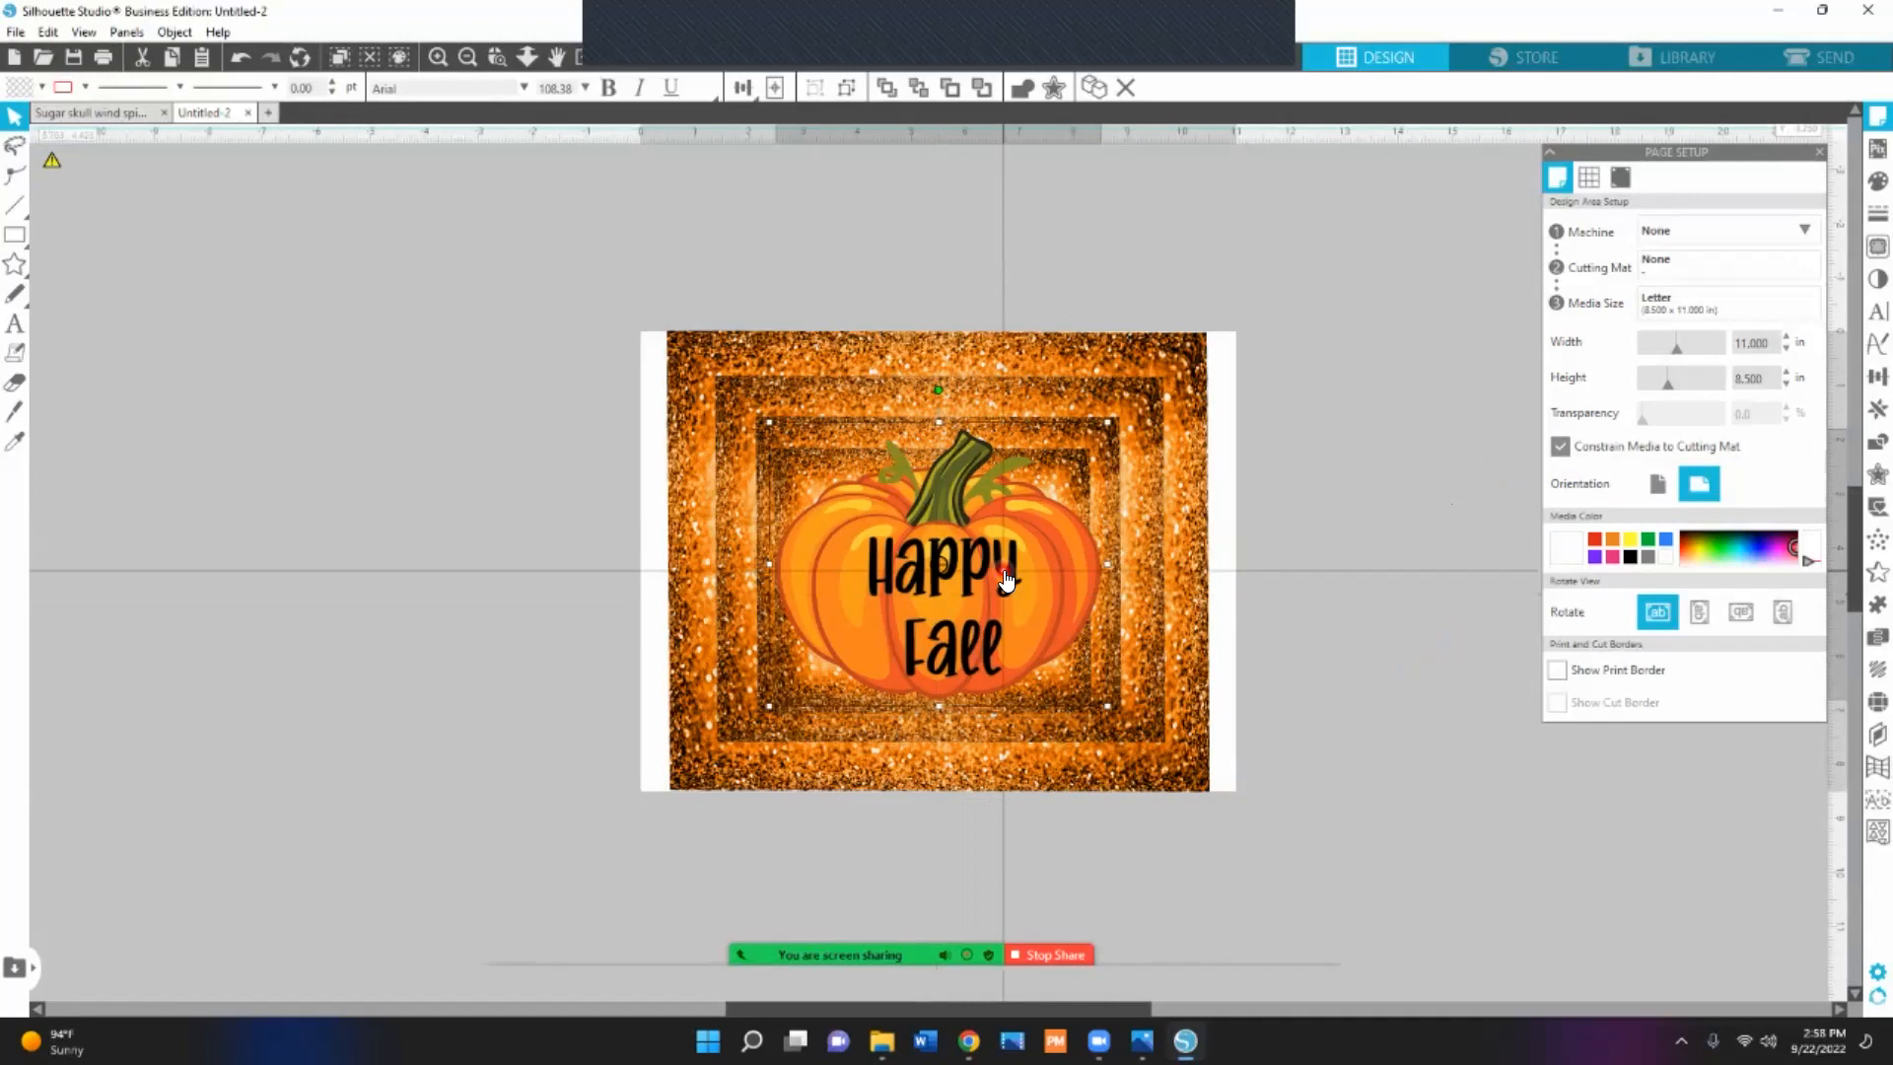
{"action": "left_click_drag", "start_coordinate": [1005, 580], "coordinate": [1000, 577]}
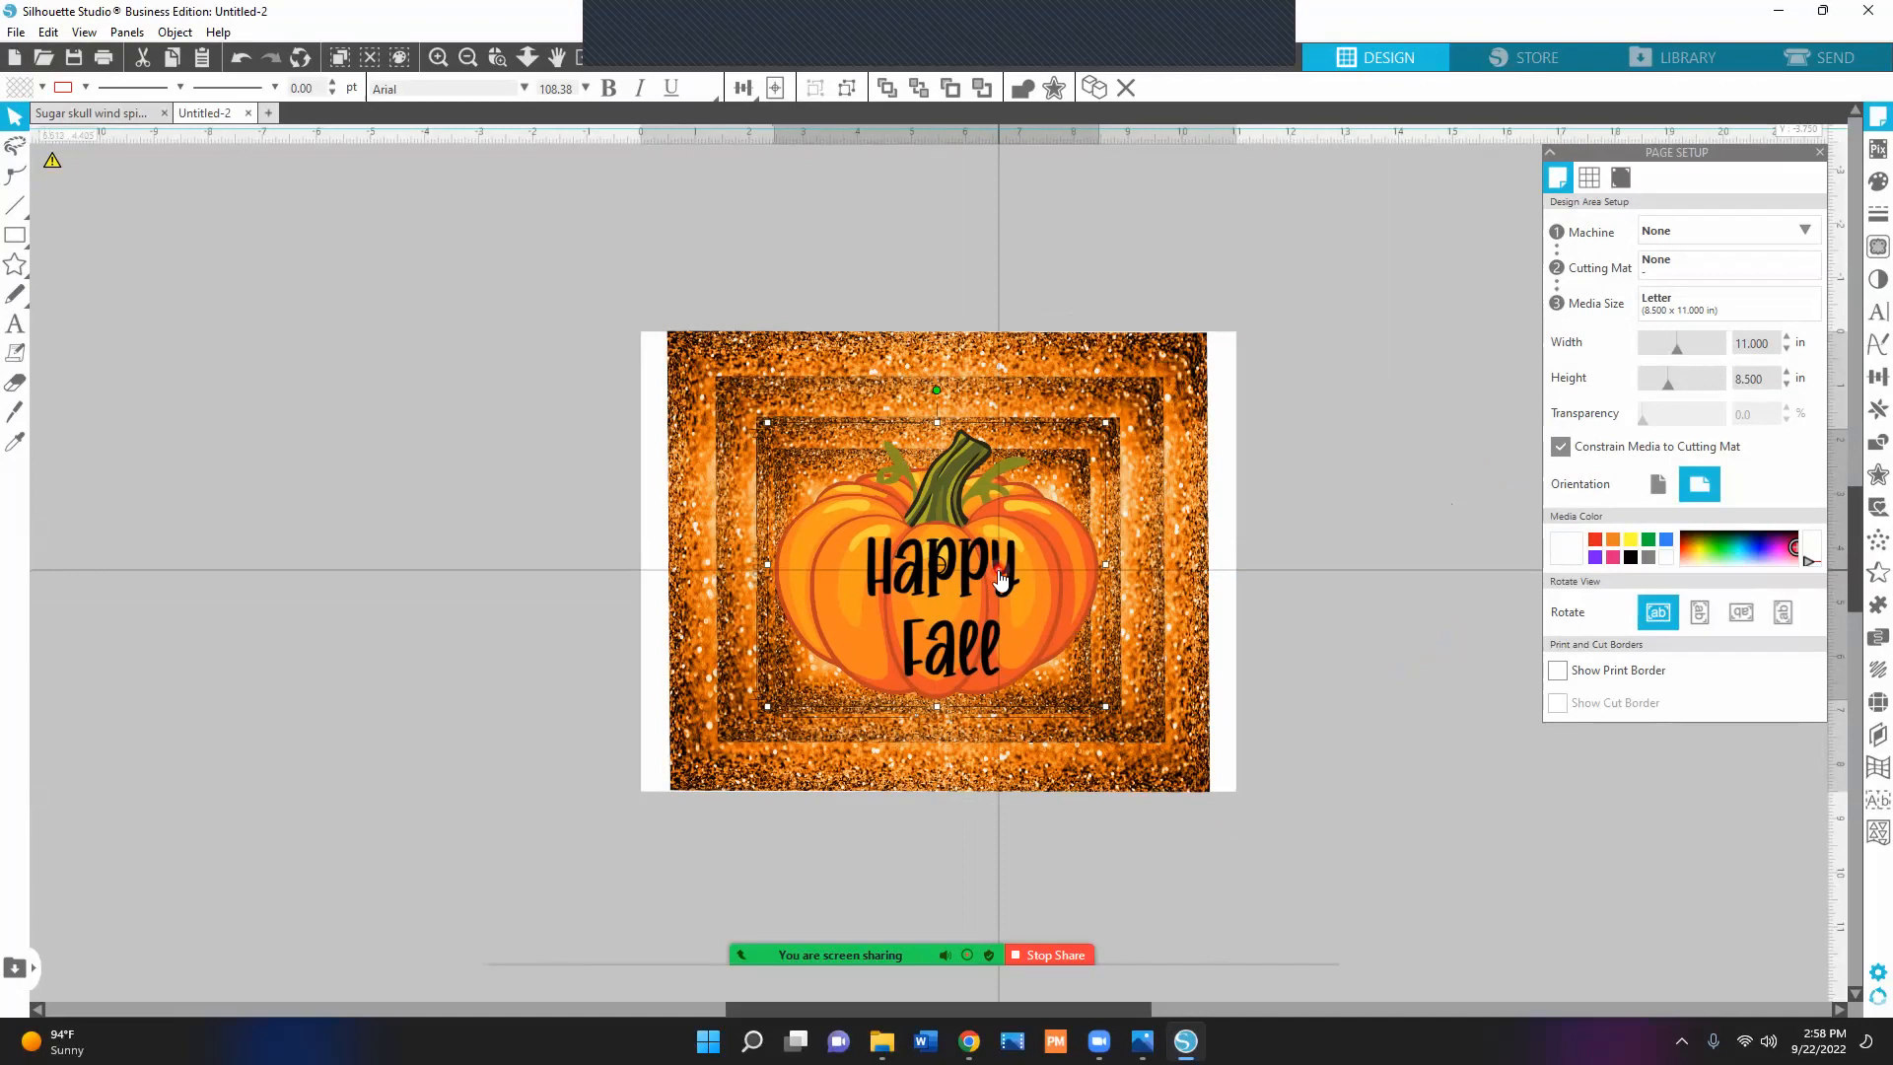
{"action": "left_click_drag", "start_coordinate": [604, 148], "coordinate": [1258, 838]}
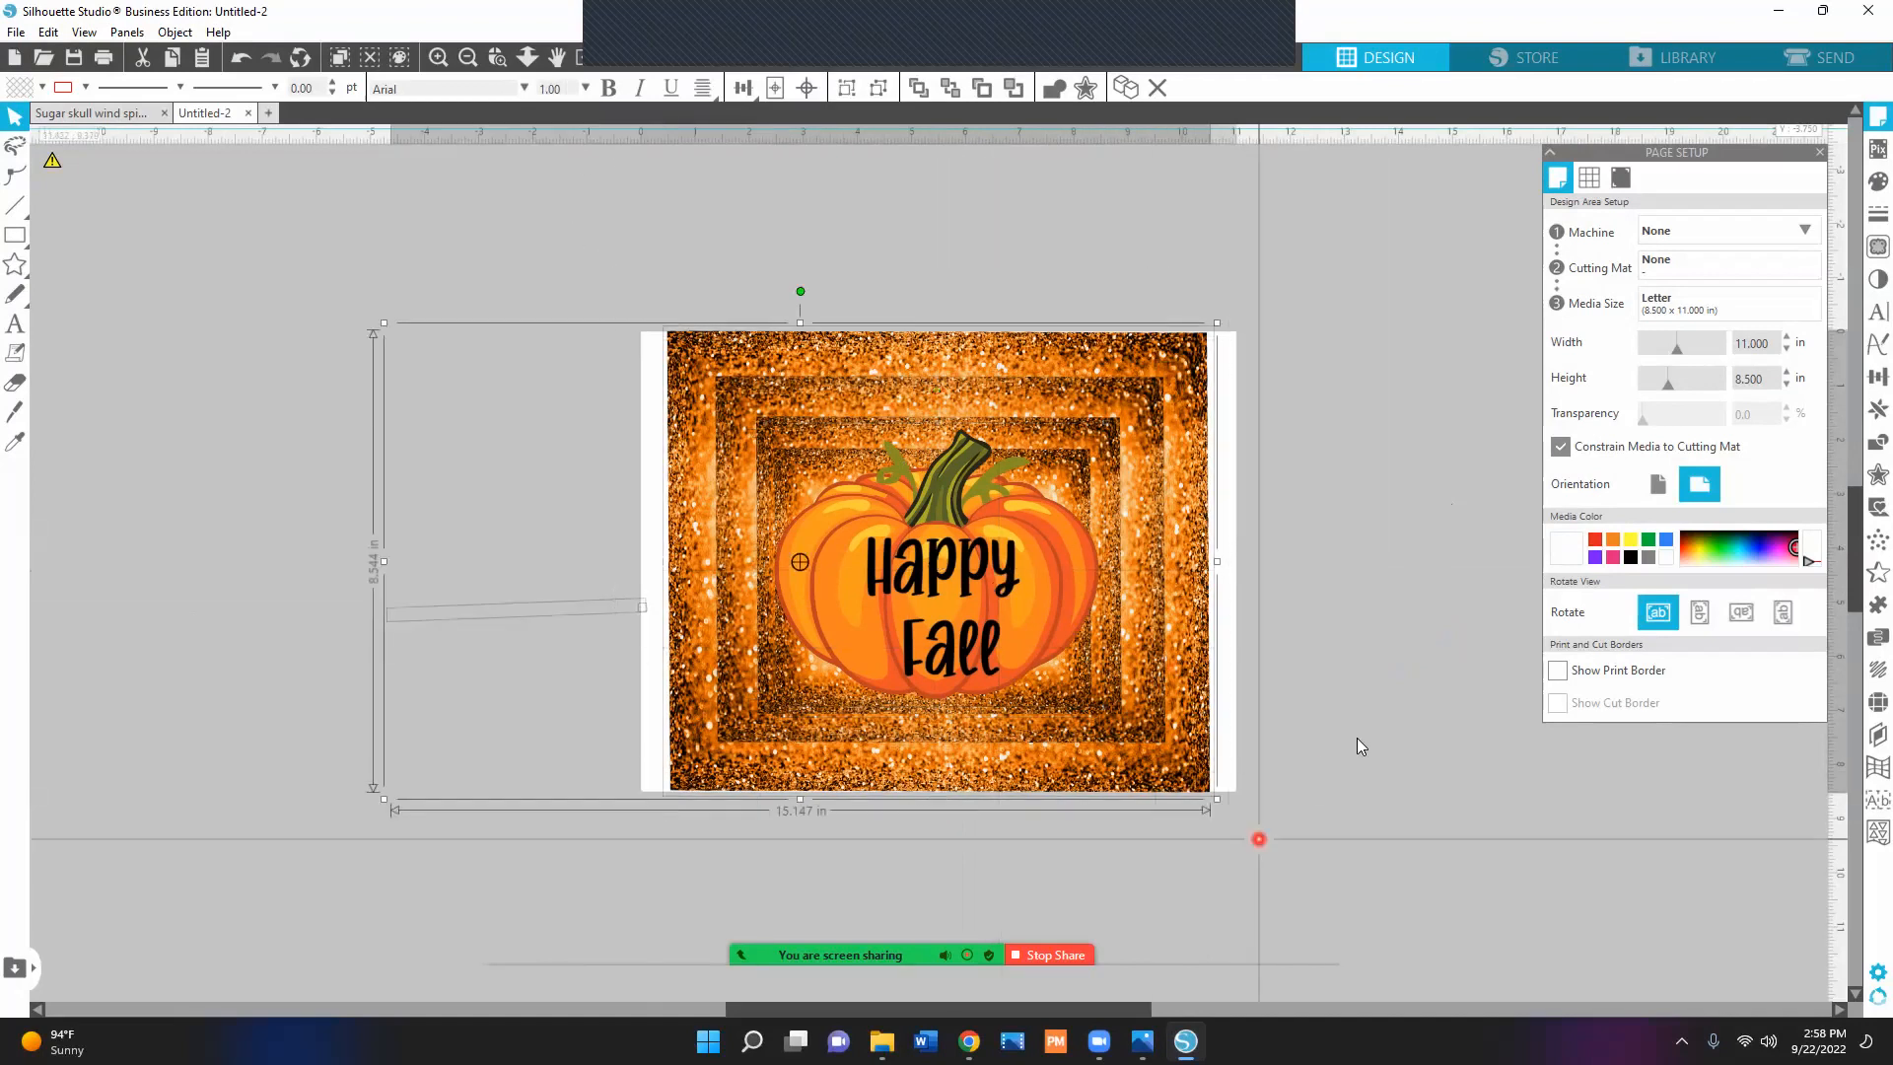
{"action": "left_click_drag", "start_coordinate": [636, 281], "coordinate": [1252, 799]}
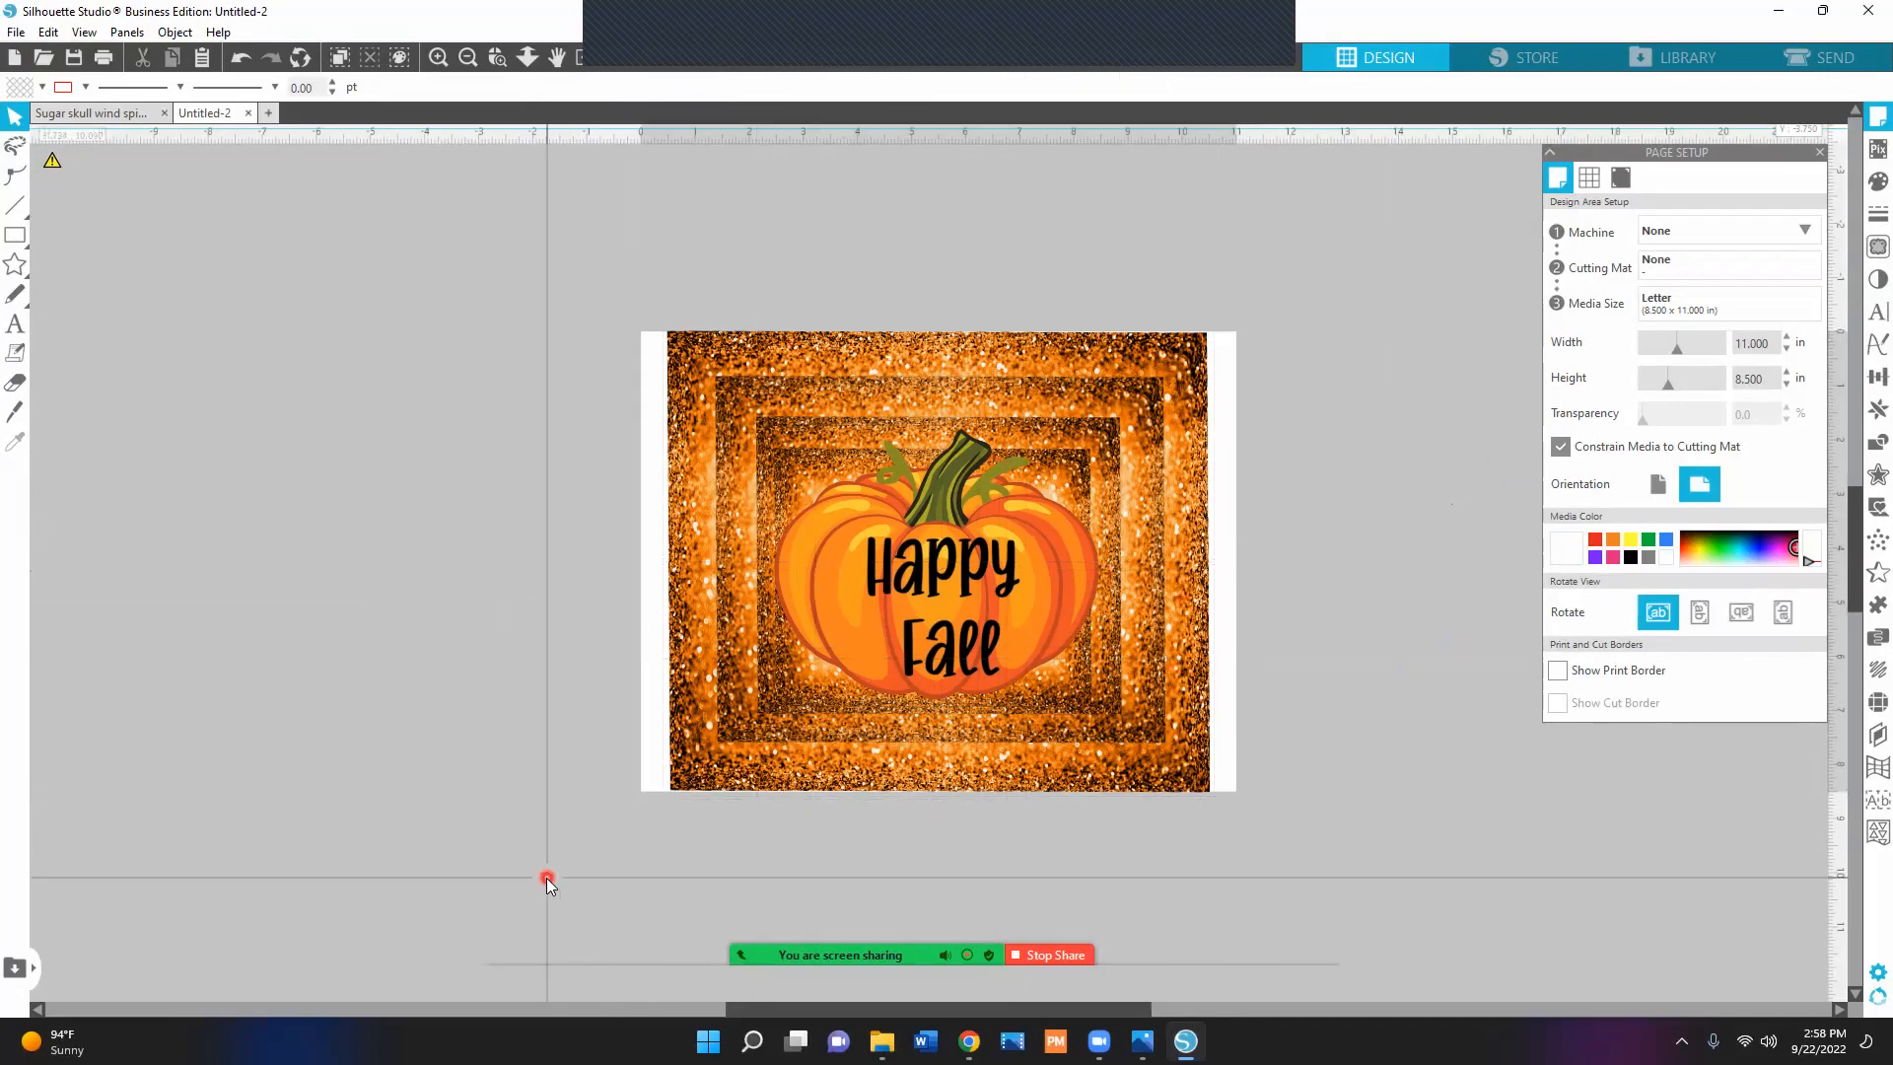
Send the current page to Sawgrass Print Manager and print it on the SAWGRASS SG500.
{"action": "key", "text": "ctrl+p"}
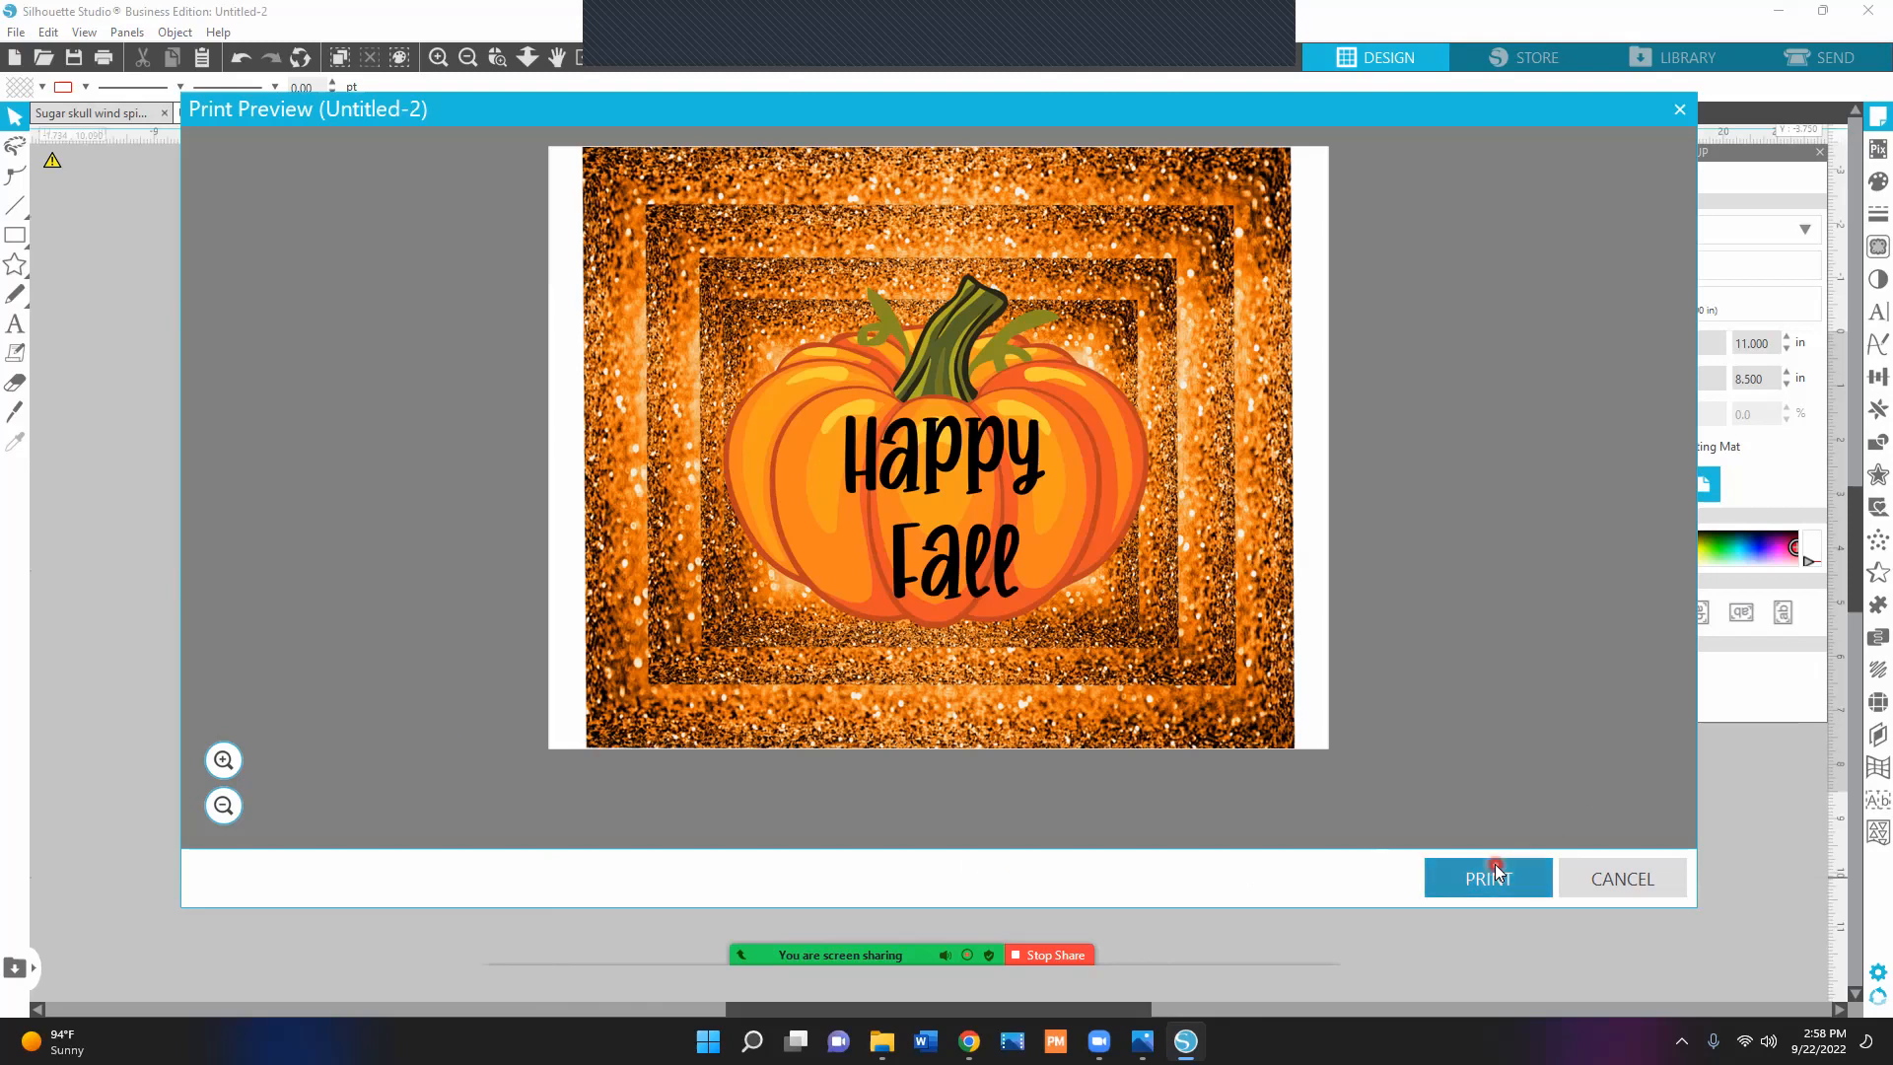
{"action": "left_click", "coordinate": [1517, 880]}
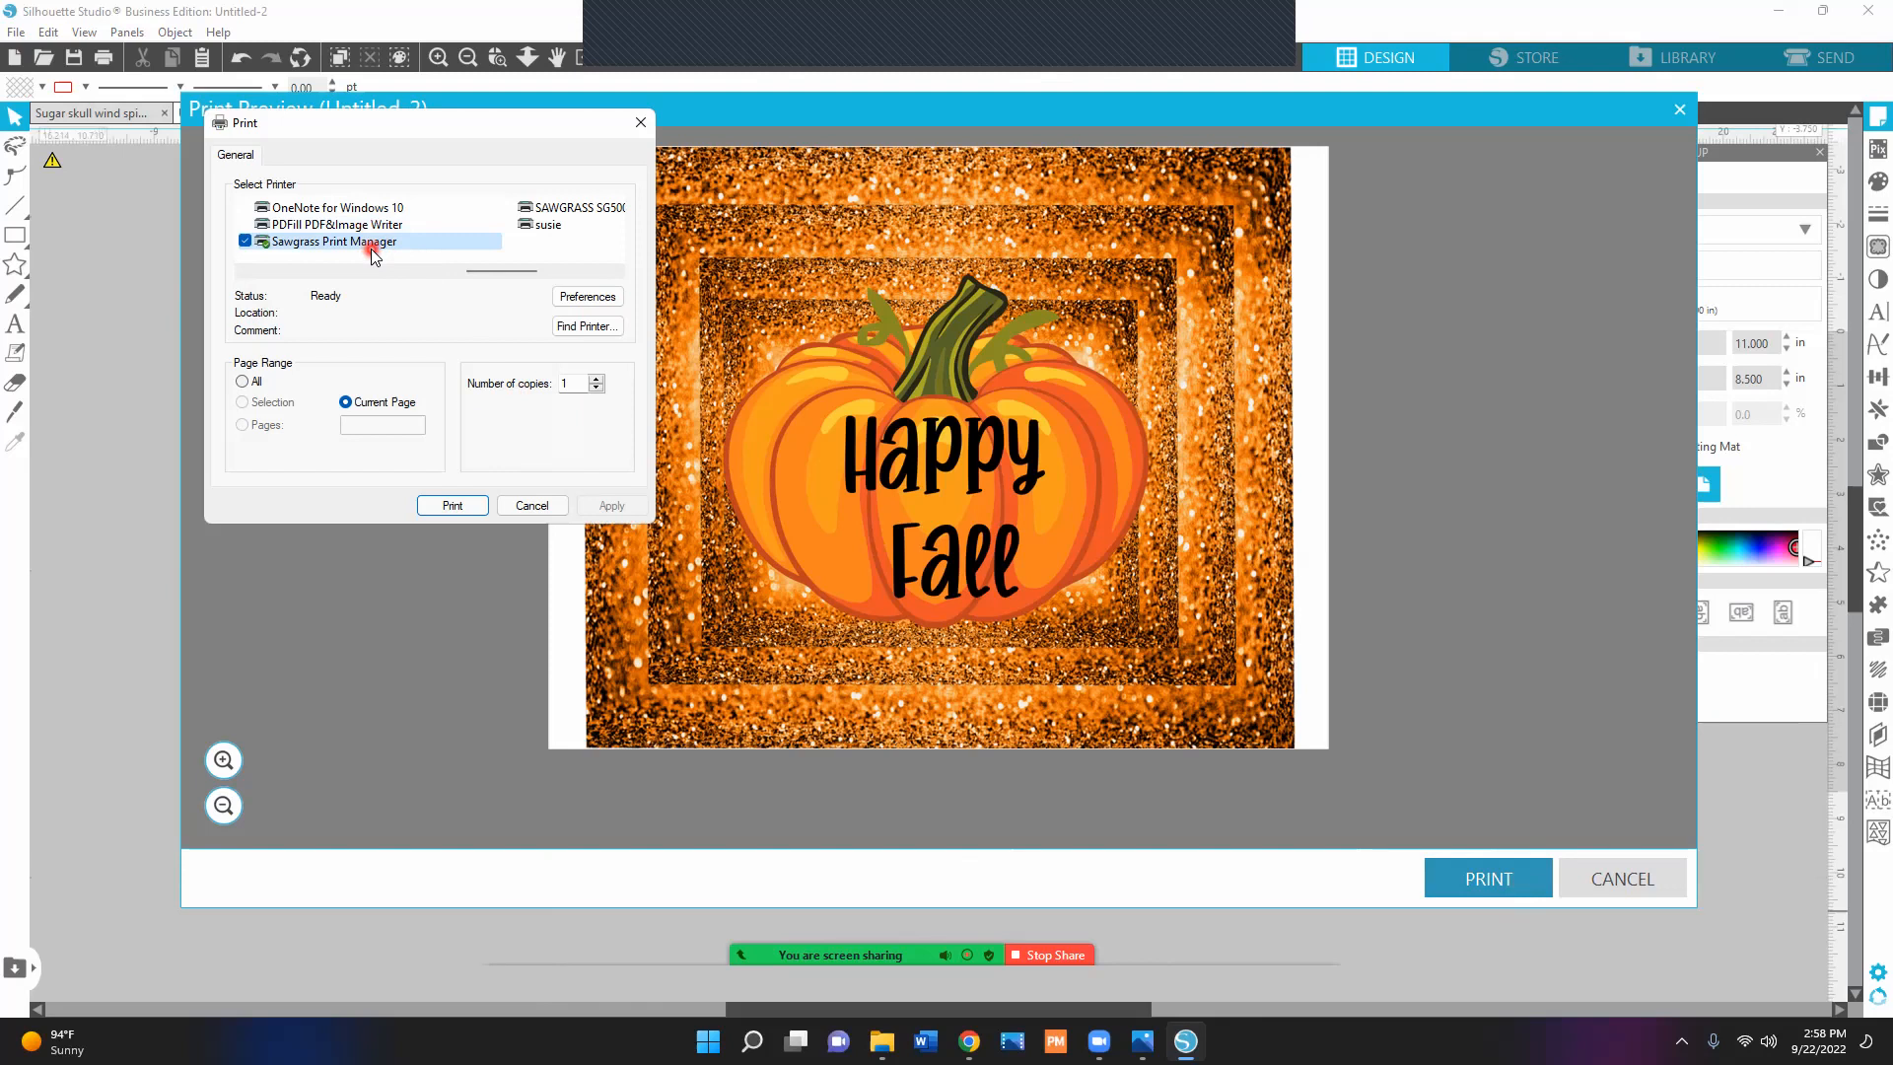
{"action": "left_click", "coordinate": [474, 506]}
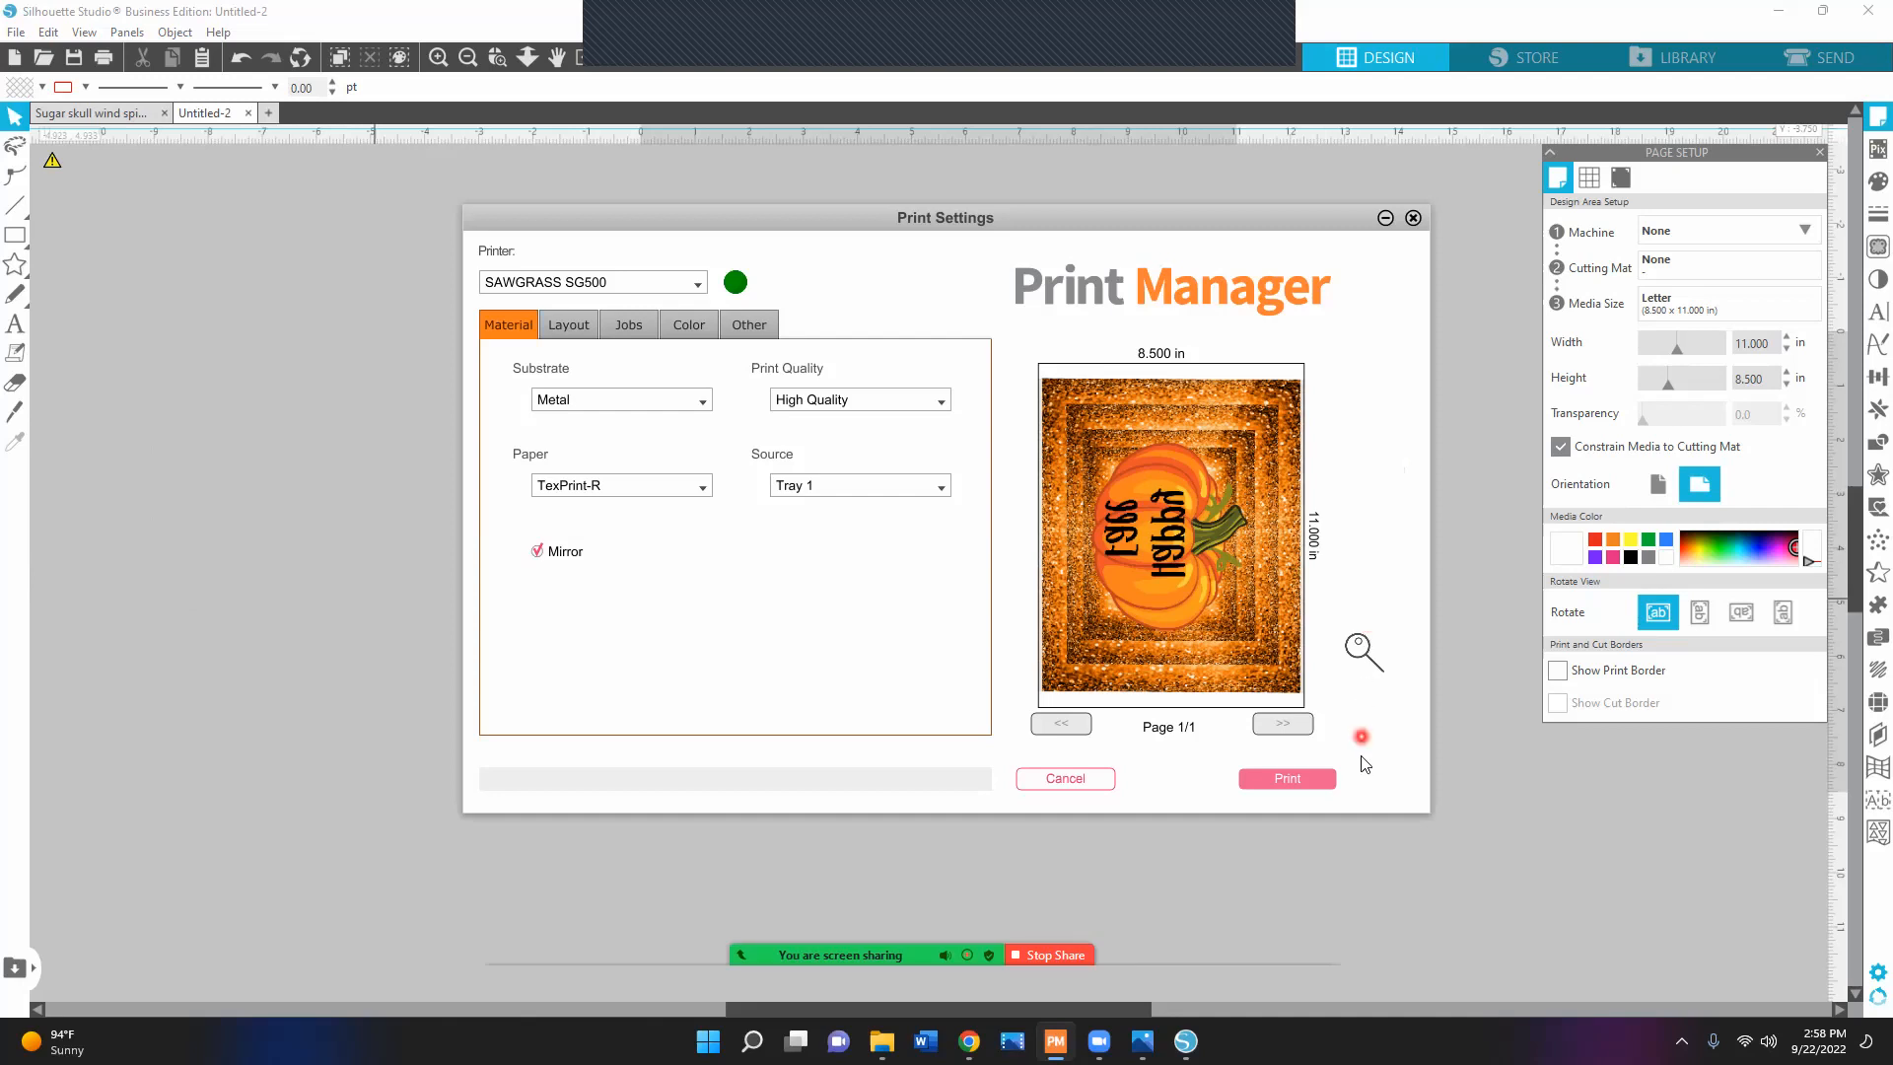
{"action": "left_click", "coordinate": [1330, 781]}
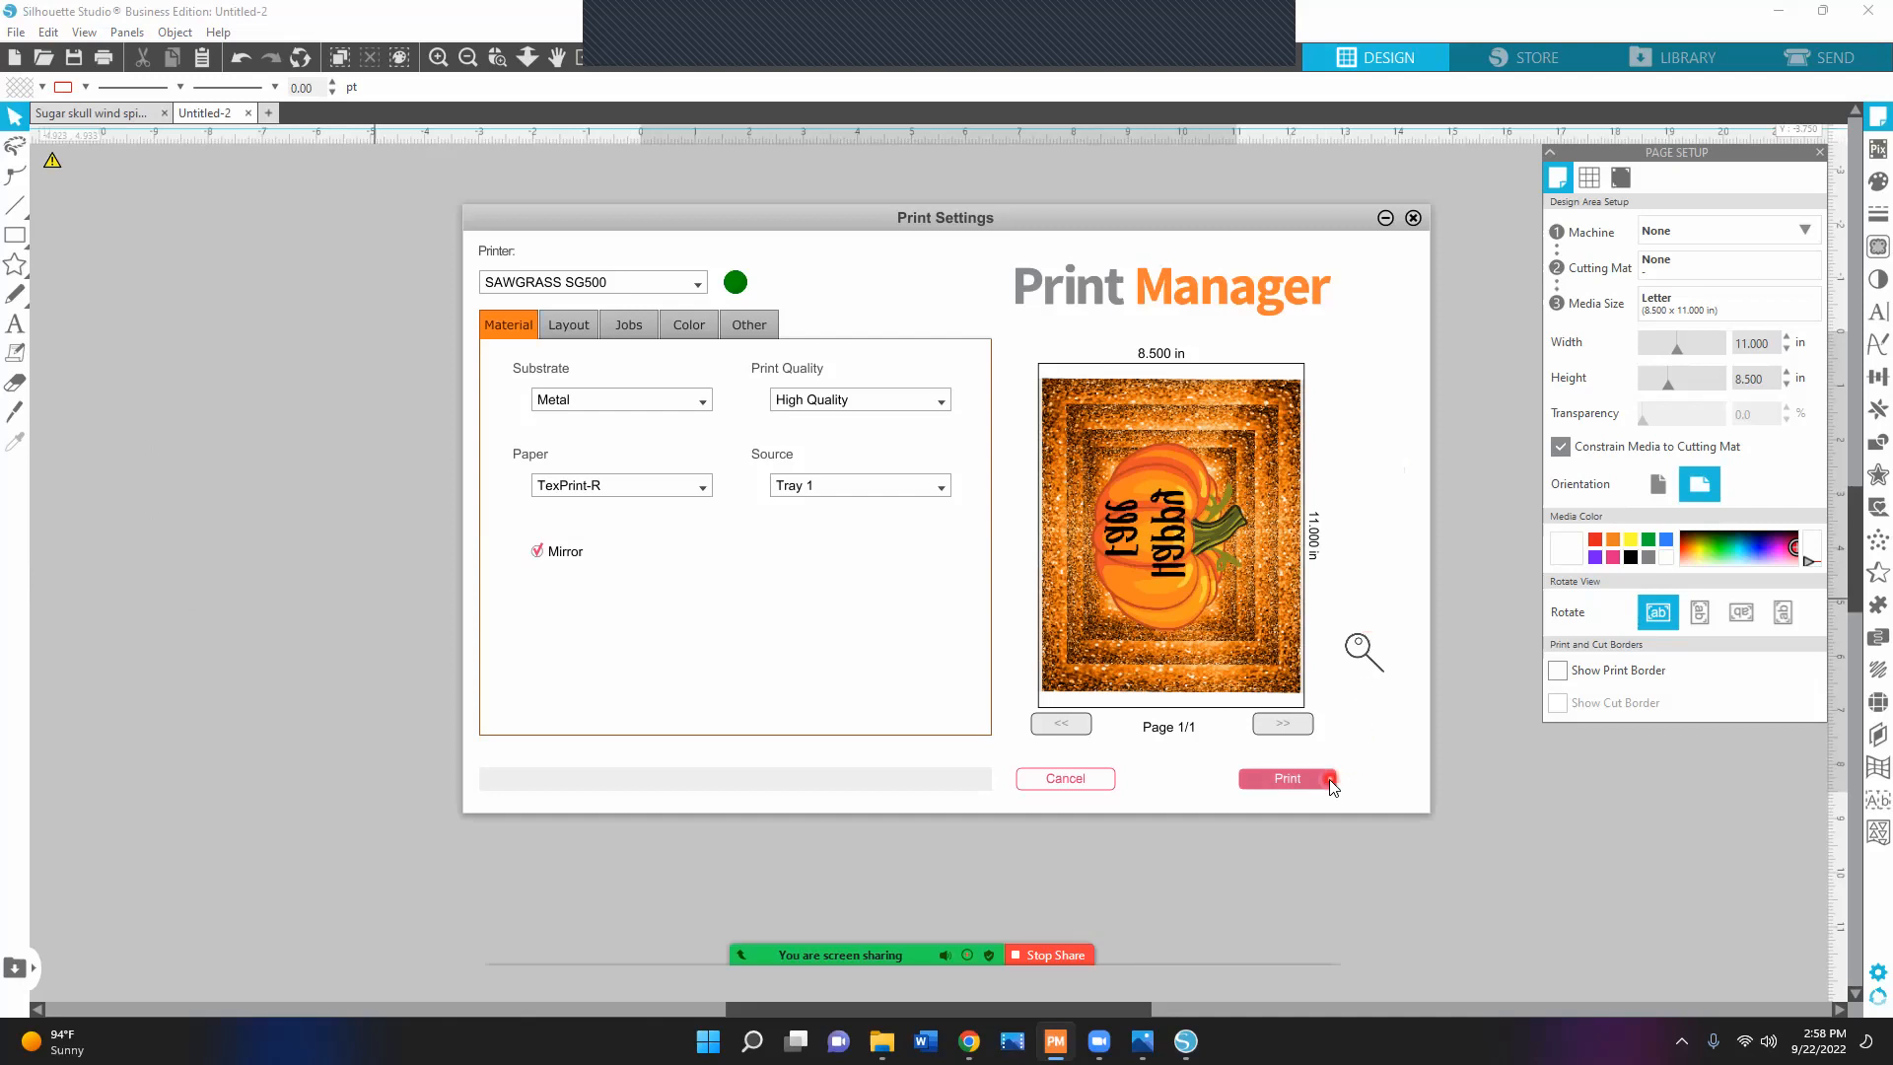